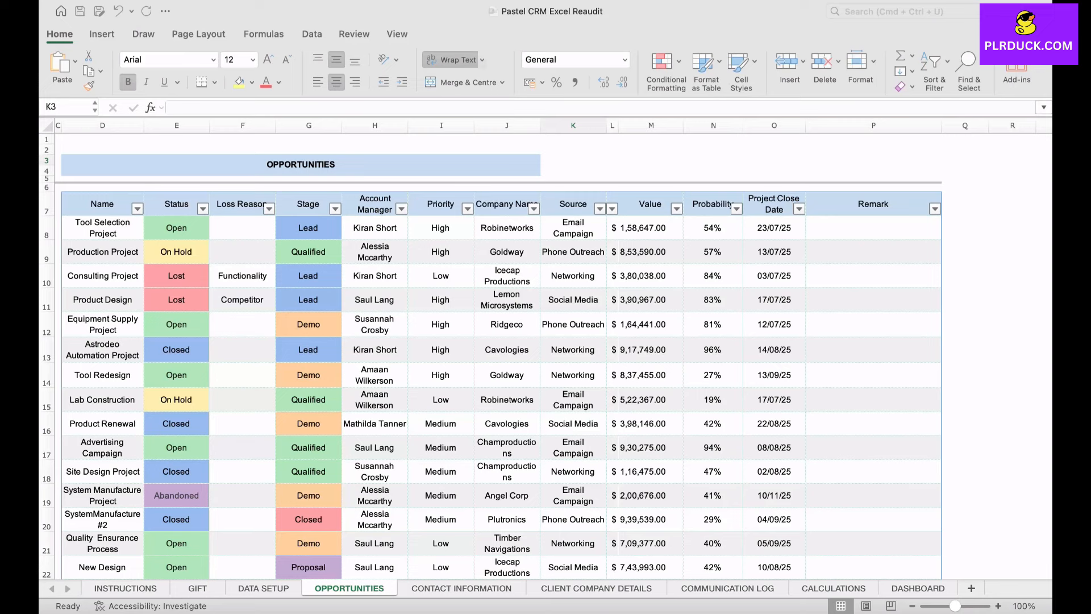
Review the Communication Log sheet and the Dashboard's summary cards and charts in the finished CRM workbook
{"action": "left_click", "coordinate": [728, 589]}
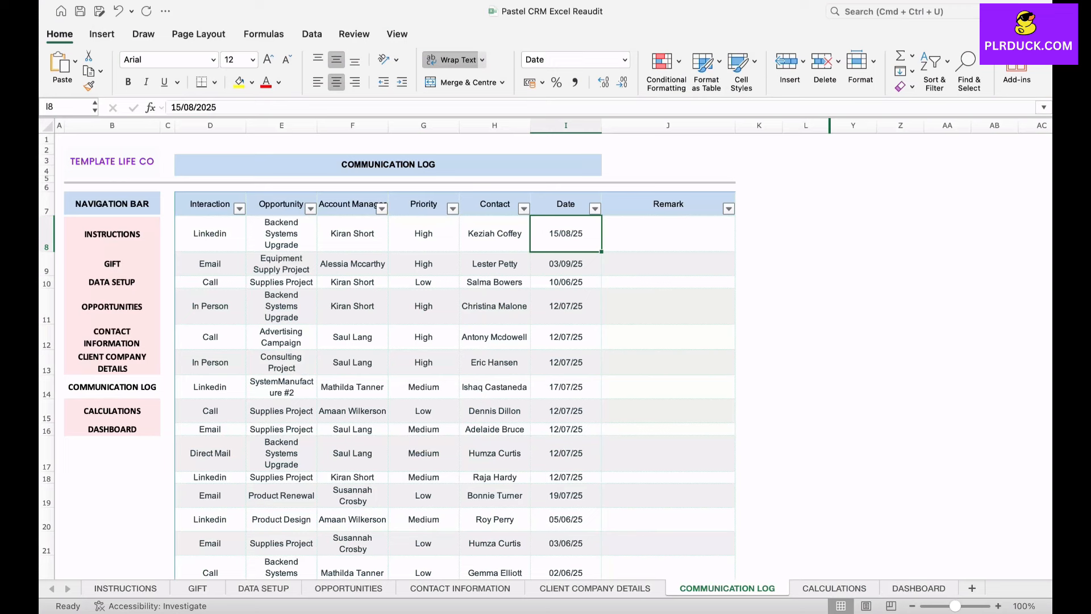
{"action": "left_click", "coordinate": [668, 233]}
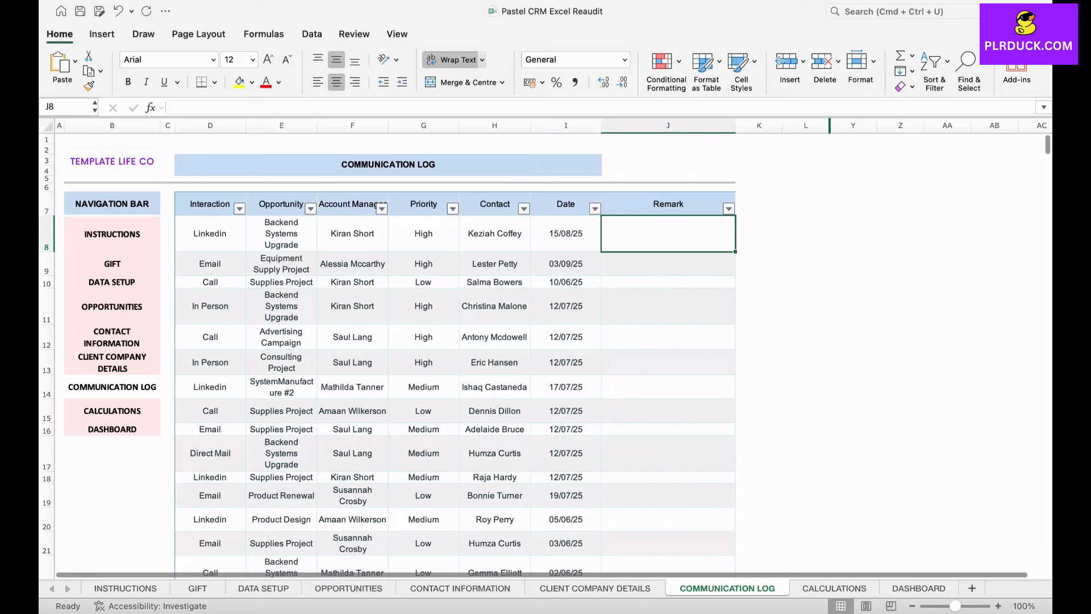
{"action": "left_click", "coordinate": [918, 588]}
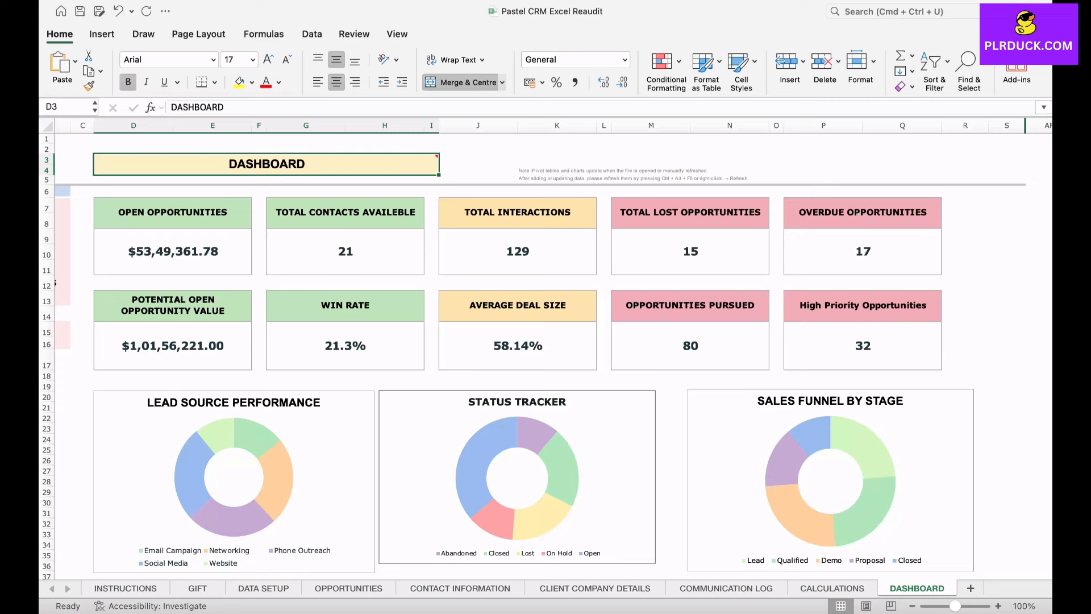
{"action": "scroll", "coordinate": [546, 352], "scroll_direction": "down", "scroll_amount": 5}
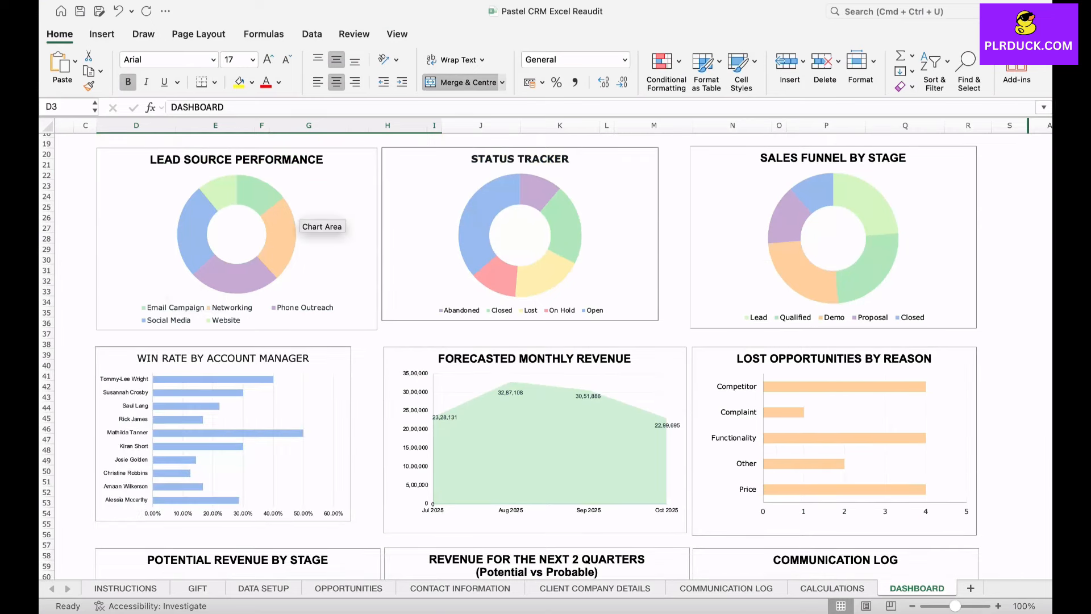
{"action": "scroll", "coordinate": [318, 227], "scroll_direction": "down", "scroll_amount": 5}
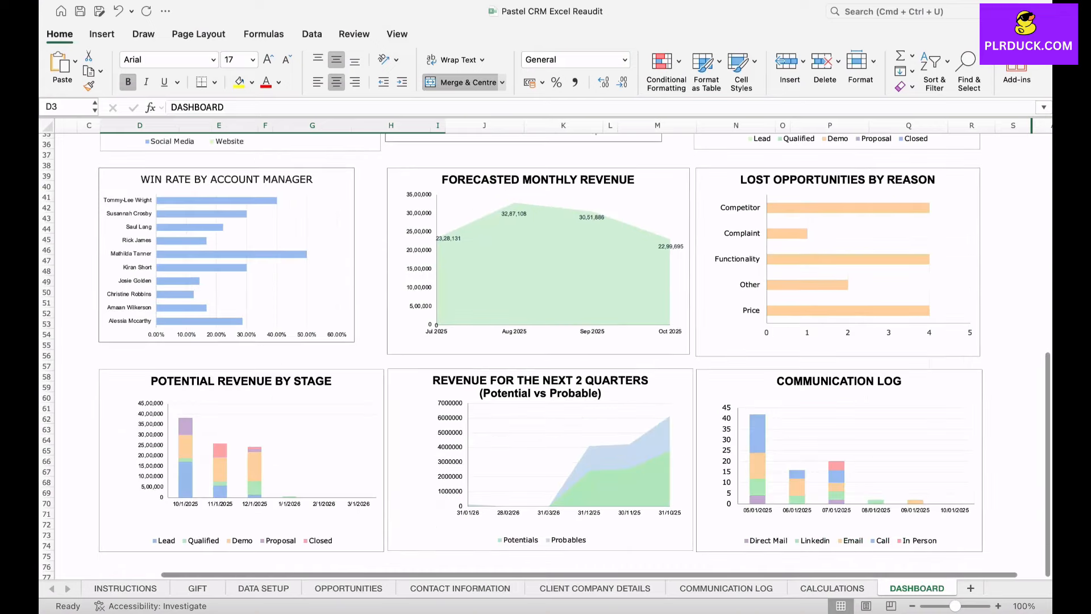
{"action": "scroll", "coordinate": [565, 486], "scroll_direction": "down", "scroll_amount": 8}
{"action": "scroll", "coordinate": [566, 486], "scroll_direction": "up", "scroll_amount": 15}
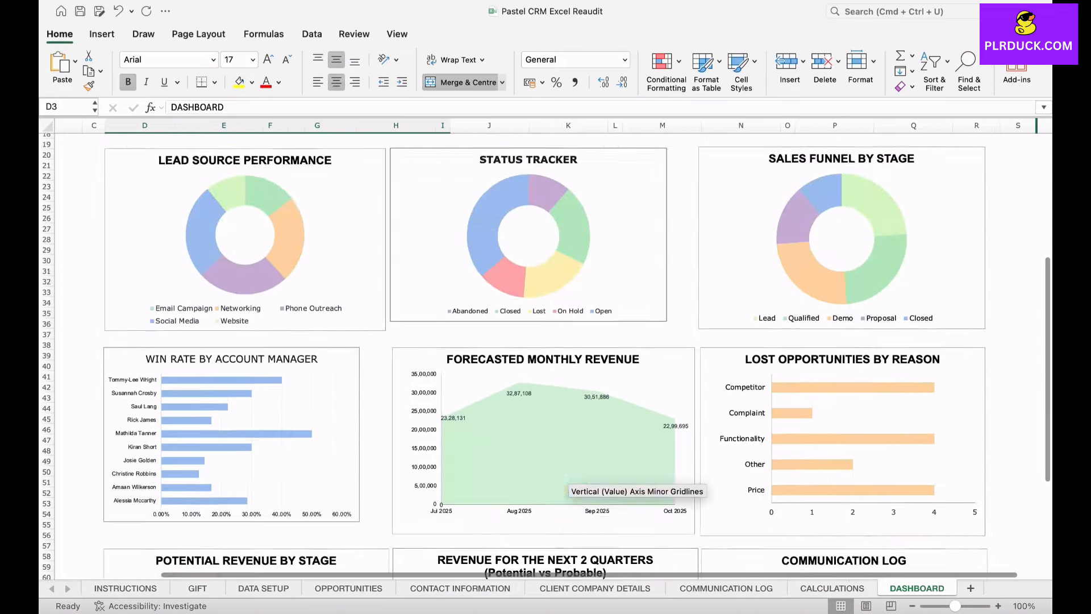
{"action": "scroll", "coordinate": [543, 468], "scroll_direction": "down", "scroll_amount": 1}
{"action": "scroll", "coordinate": [542, 469], "scroll_direction": "right", "scroll_amount": 1}
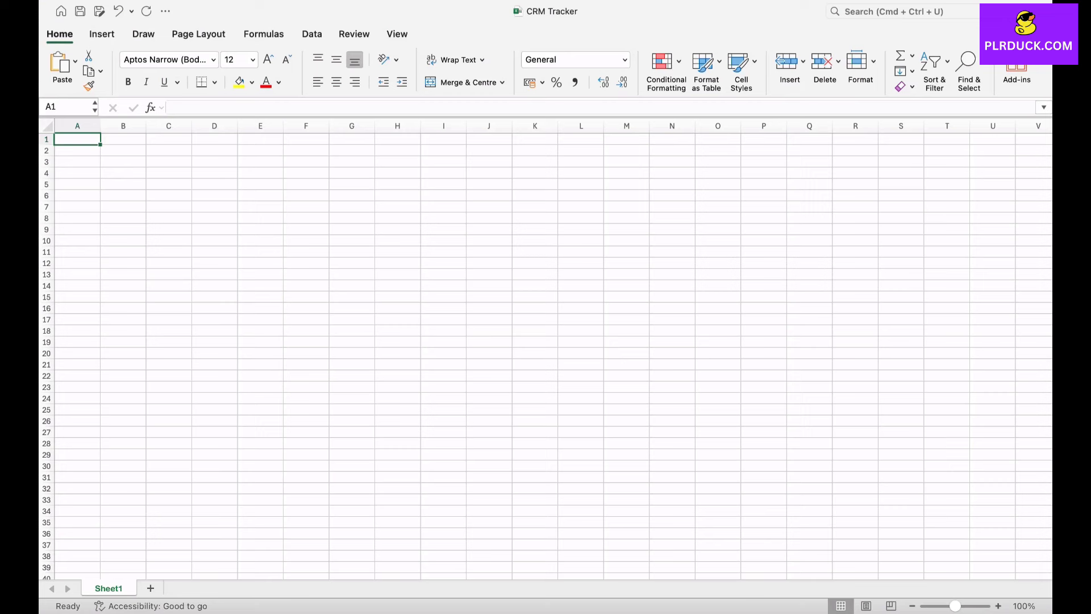
Rename Sheet1 of the blank CRM Tracker workbook as OPPORTUNITIES
{"action": "double_click", "coordinate": [119, 588]}
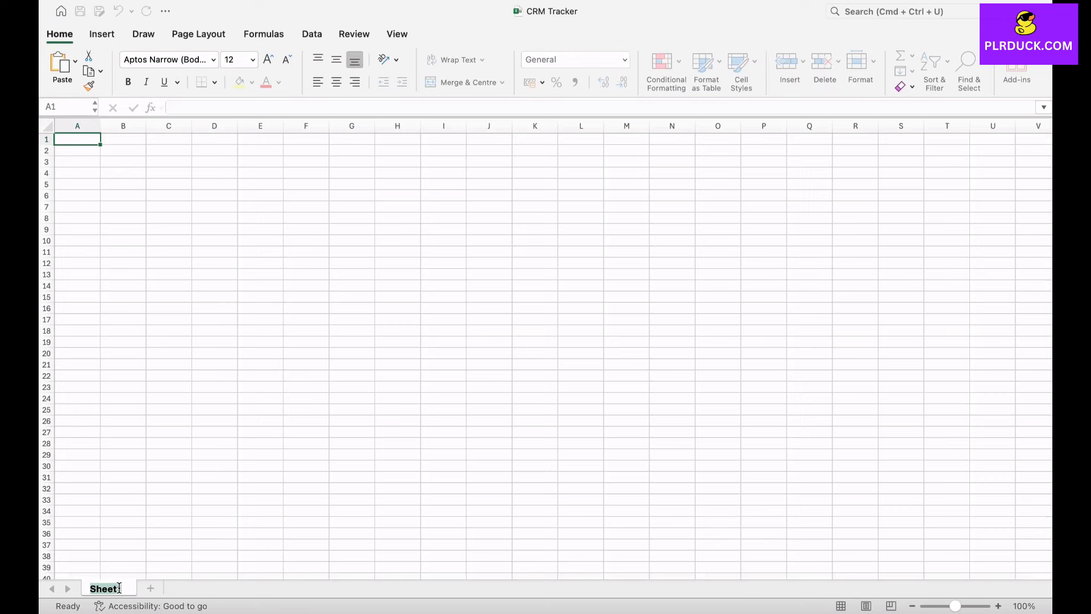
{"action": "type", "text": "OPPORTUNITIES"}
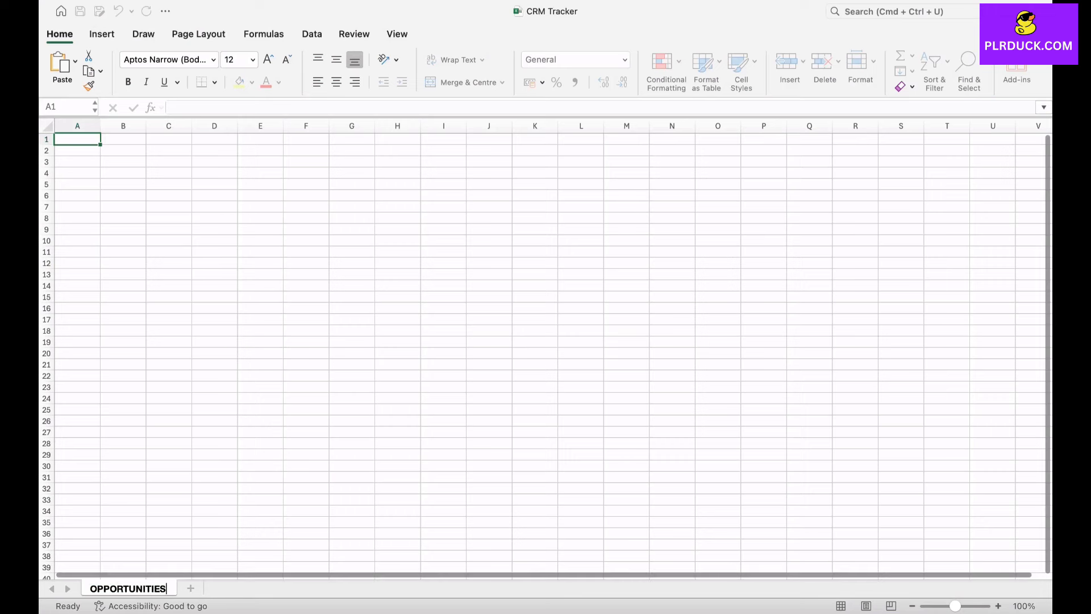
{"action": "left_click", "coordinate": [306, 387]}
Merge and centre cells E1:K2 and enter the title OPPORTUNITIES in them
{"action": "left_click_drag", "start_coordinate": [261, 140], "coordinate": [534, 151]}
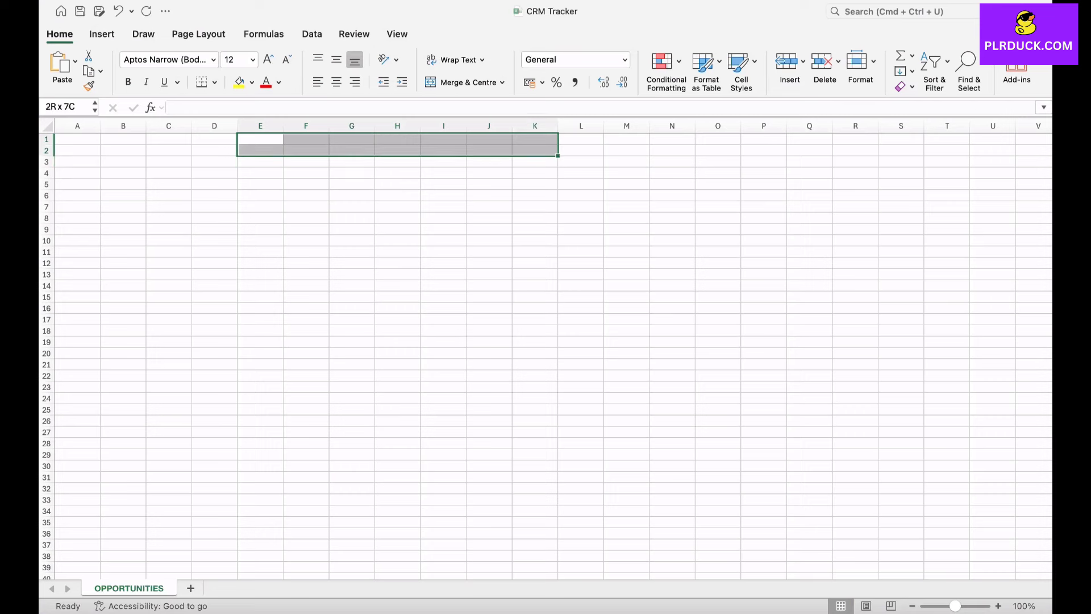
{"action": "left_click", "coordinate": [463, 82]}
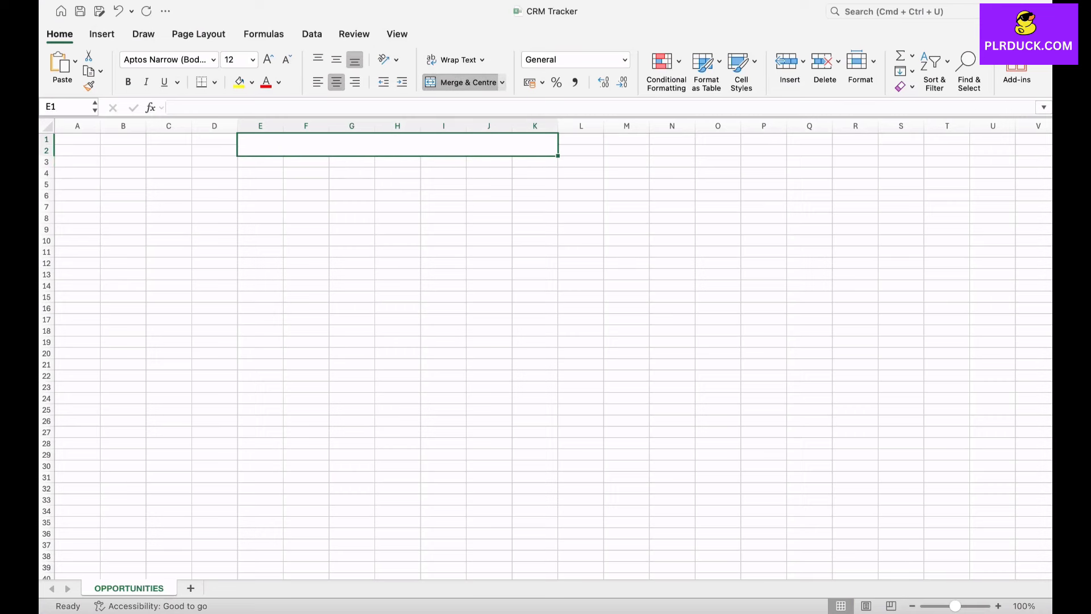
{"action": "type", "text": "OPP"}
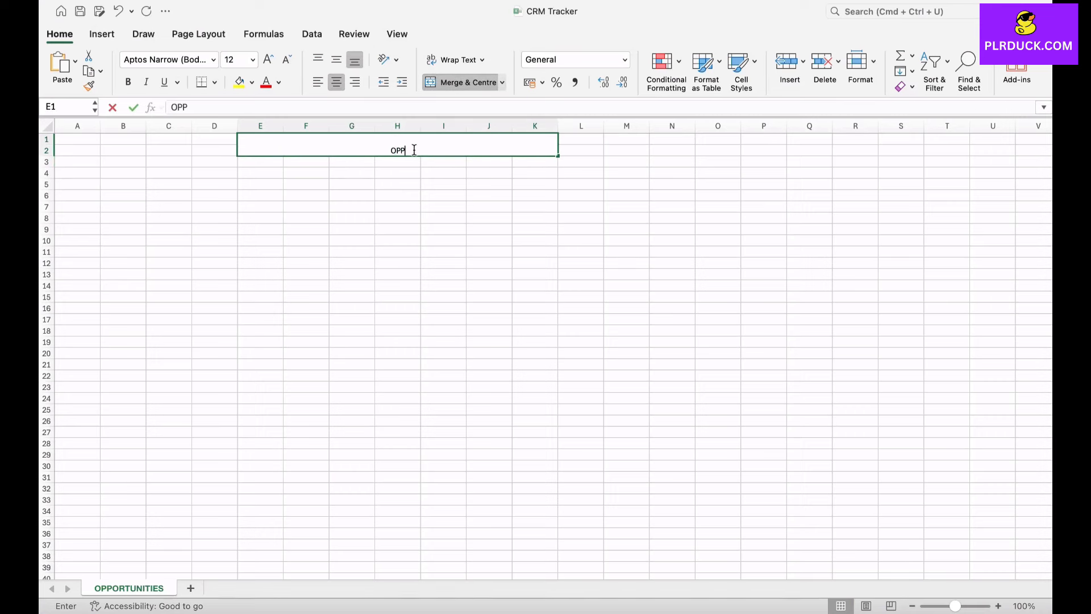
{"action": "type", "text": "ORTUNITI"}
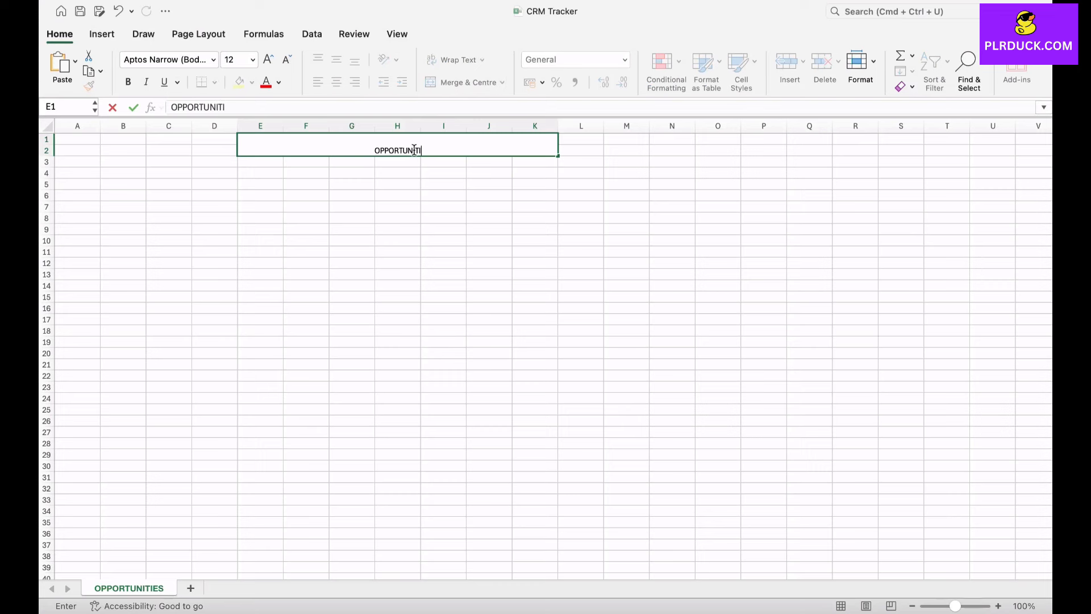
{"action": "type", "text": "ES"}
{"action": "key", "text": "Return"}
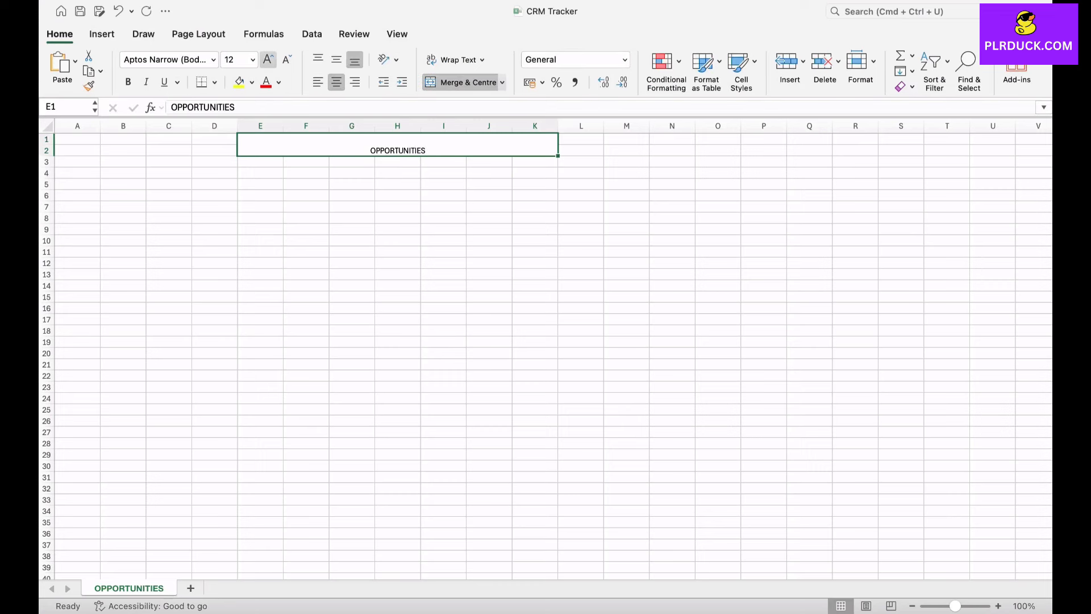
Format the OPPORTUNITIES title as 20-point bold text with a light green fill
{"action": "left_click", "coordinate": [269, 59]}
{"action": "left_click", "coordinate": [268, 59]}
{"action": "left_click", "coordinate": [269, 59]}
{"action": "left_click", "coordinate": [268, 59]}
{"action": "left_click", "coordinate": [128, 82]}
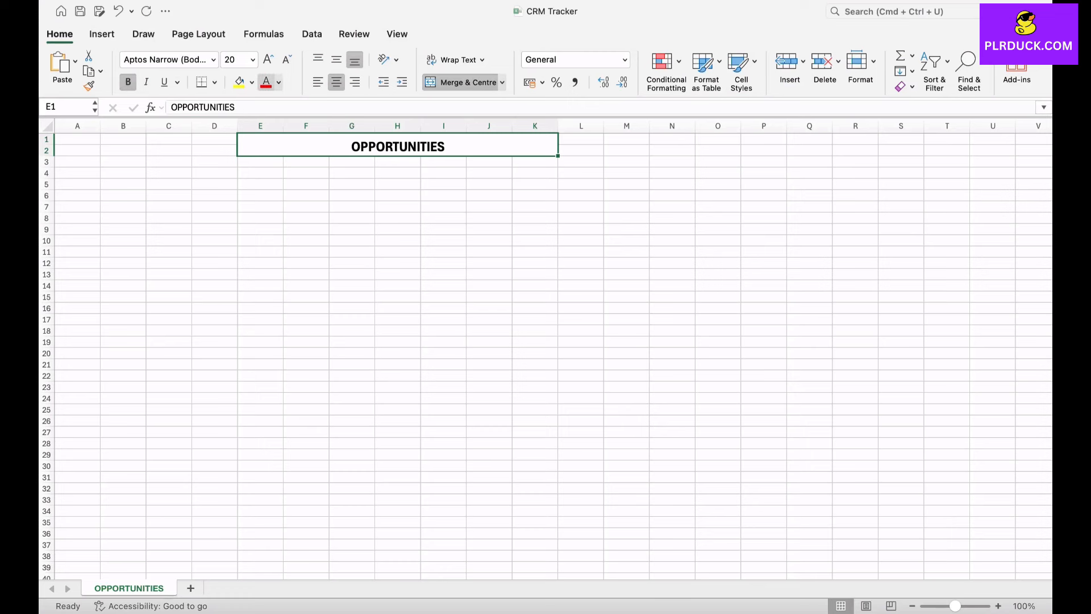
{"action": "left_click", "coordinate": [252, 82]}
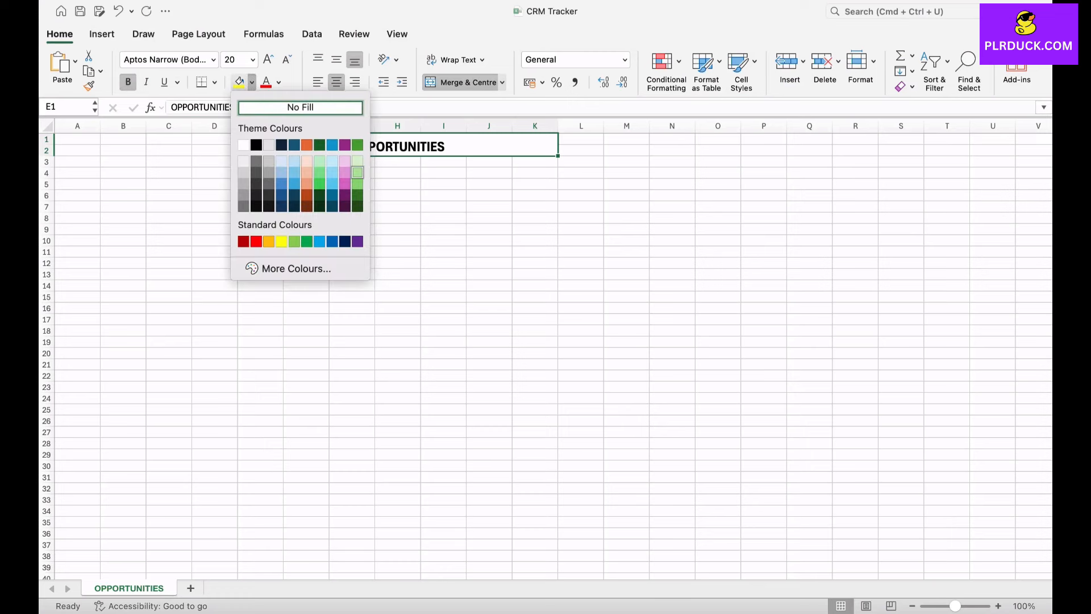
{"action": "left_click", "coordinate": [357, 172]}
{"action": "left_click", "coordinate": [214, 252]}
Enter the column headings NAME, STATUS, LOSS REASON and STAGE in cells C6 to F6
{"action": "left_click", "coordinate": [169, 195]}
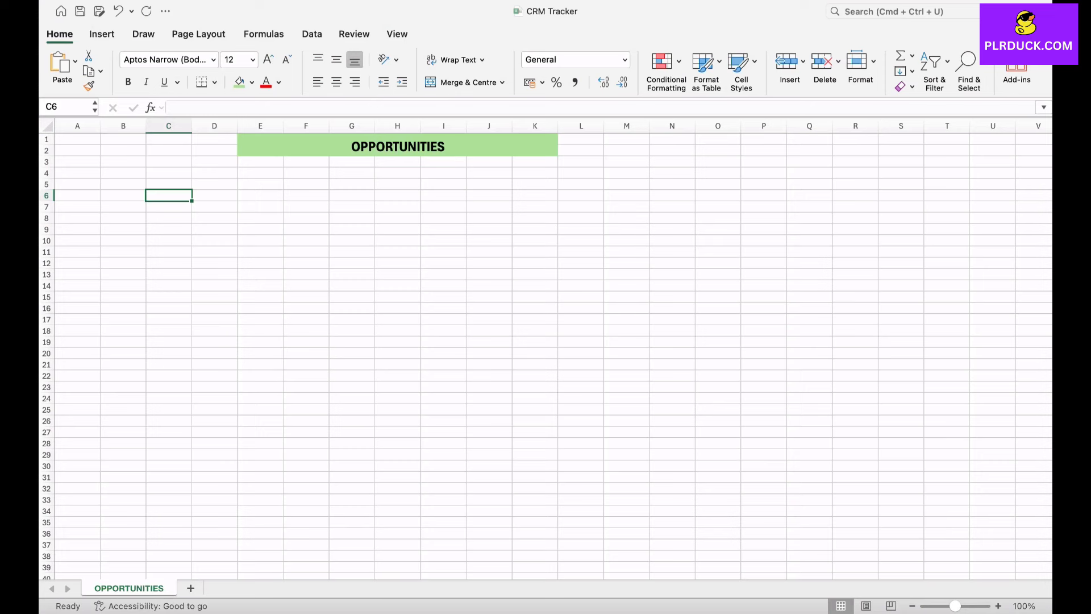
{"action": "type", "text": "NAME"}
{"action": "key", "text": "Tab"}
{"action": "type", "text": "STATUS"}
{"action": "key", "text": "Tab"}
{"action": "type", "text": "LOSS REASO"}
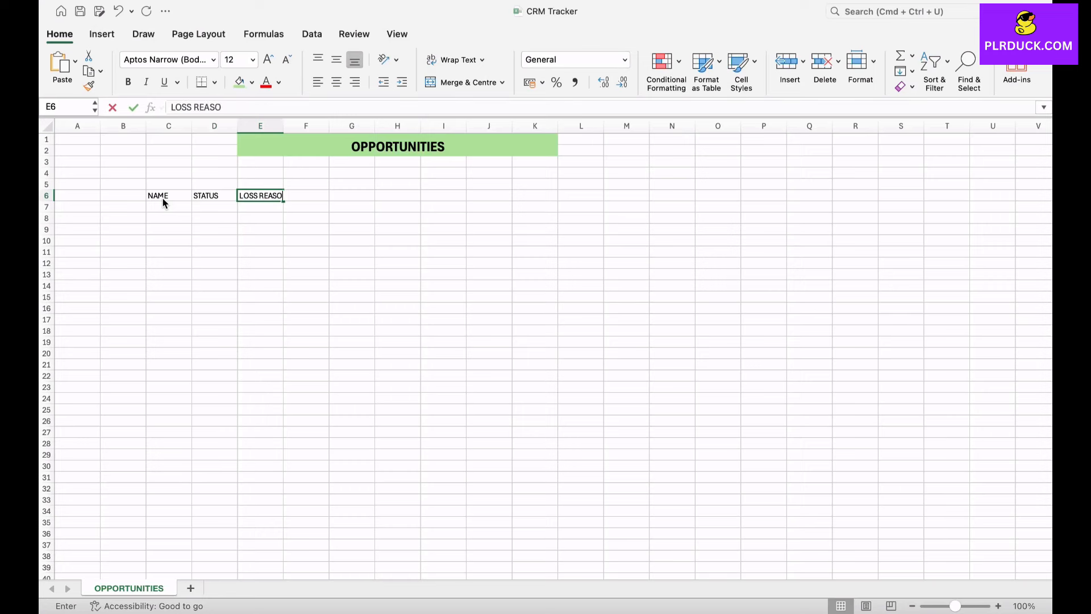
{"action": "type", "text": "N"}
{"action": "key", "text": "Tab"}
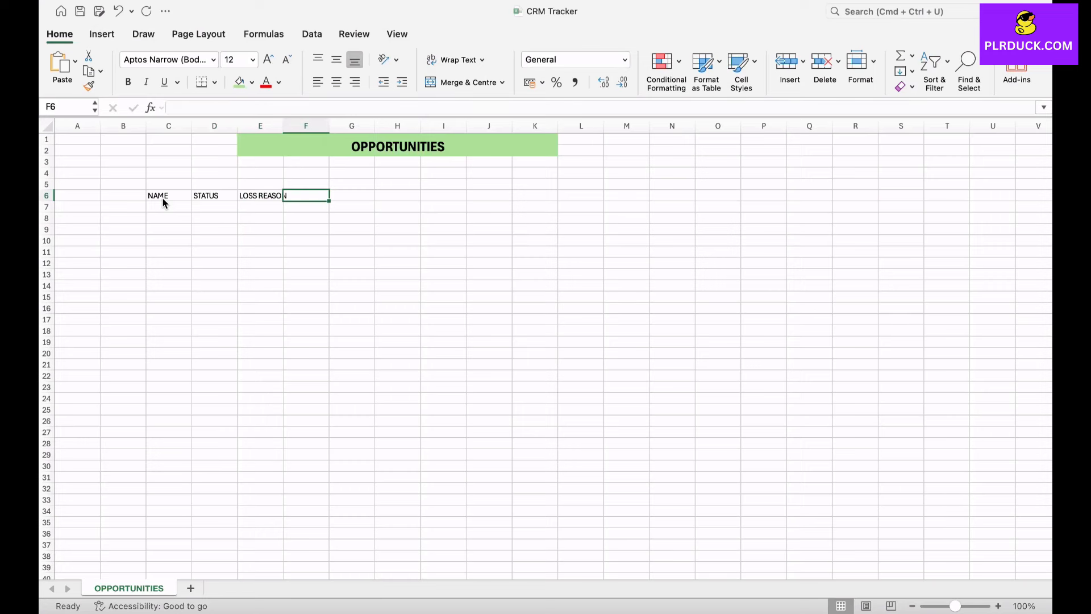
{"action": "type", "text": "STAGE"}
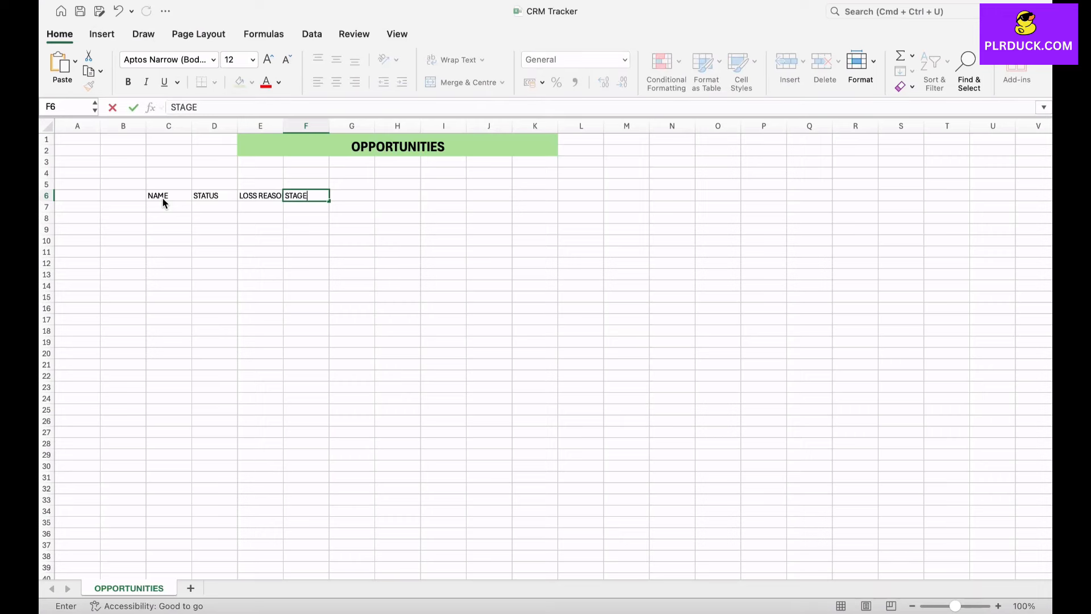
{"action": "key", "text": "Tab"}
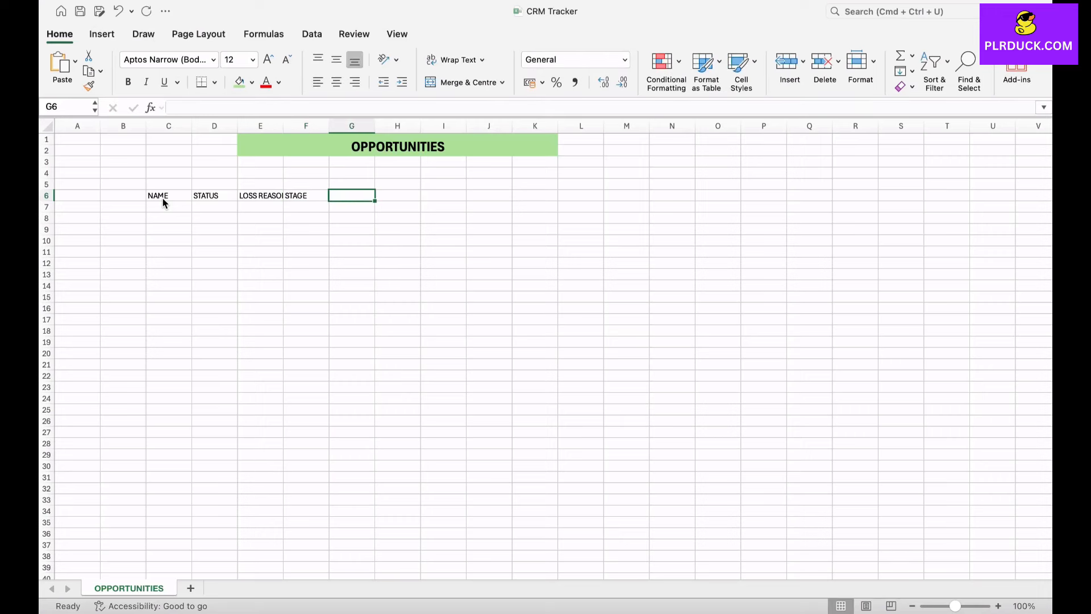
Enter the column headings ACCOUNT MANAGER, PRIORITY, COMPANY NAME and SOURCE in cells G6 to J6
{"action": "type", "text": "AC"}
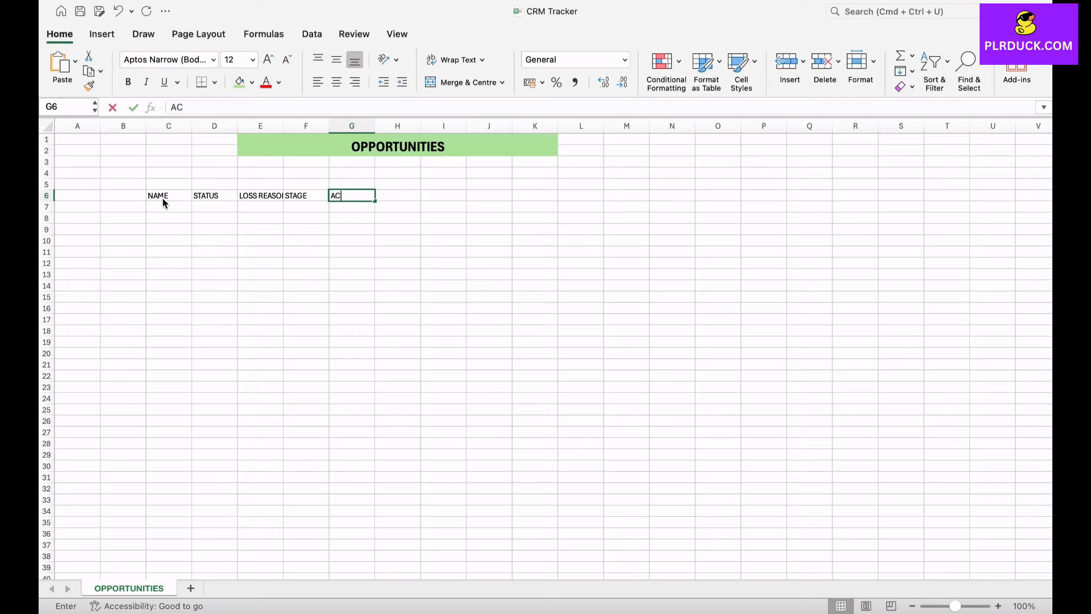
{"action": "type", "text": "COUNT MANAGER"}
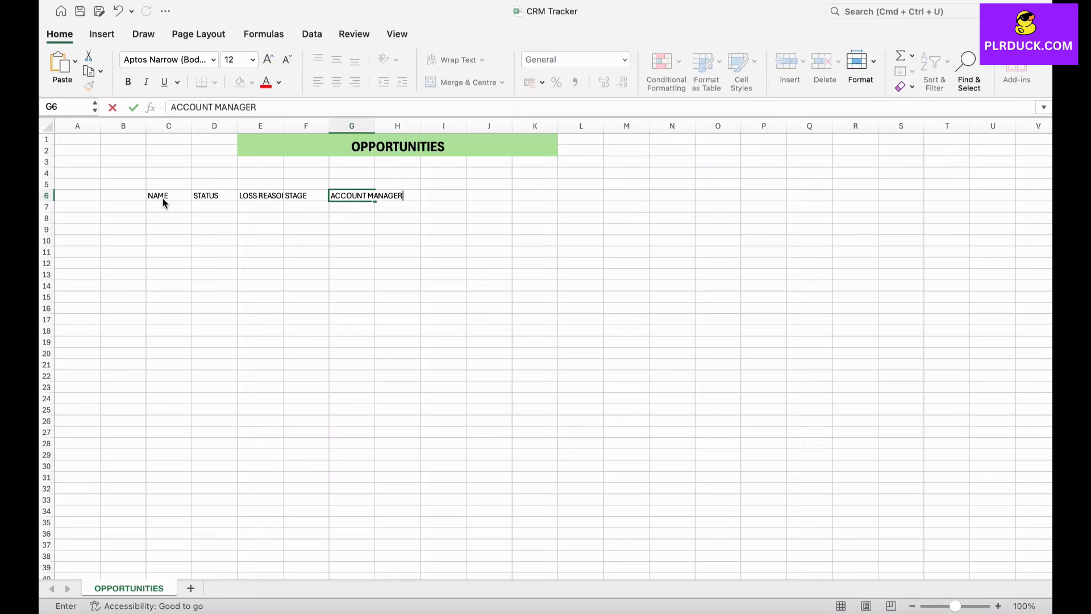
{"action": "key", "text": "Tab"}
{"action": "type", "text": "PRIORITY"}
{"action": "key", "text": "Tab"}
{"action": "type", "text": "COMPANY NAME"}
{"action": "key", "text": "Tab"}
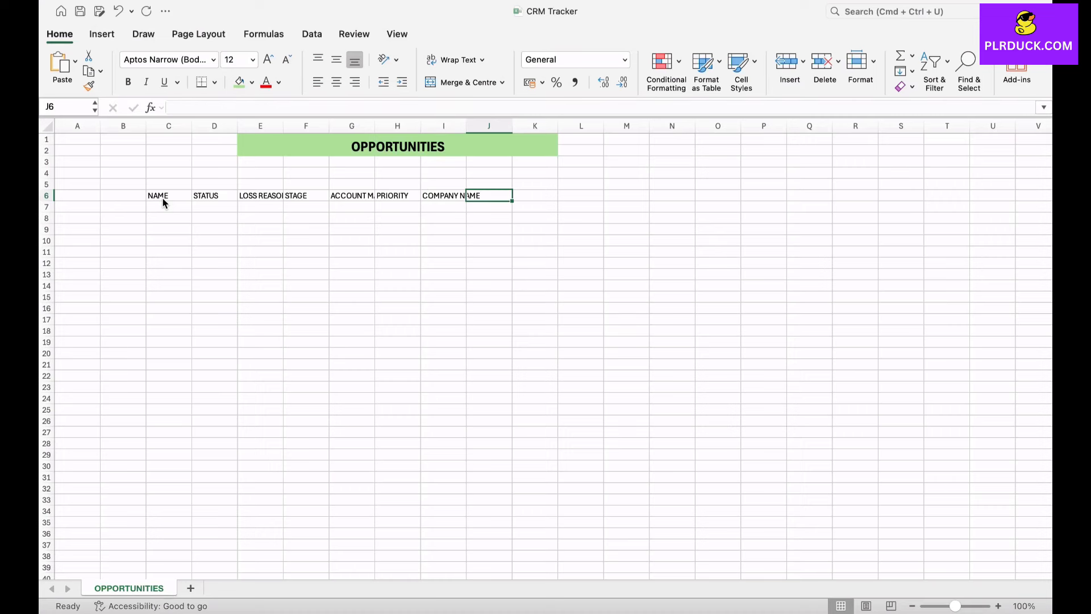
{"action": "type", "text": "SOU"}
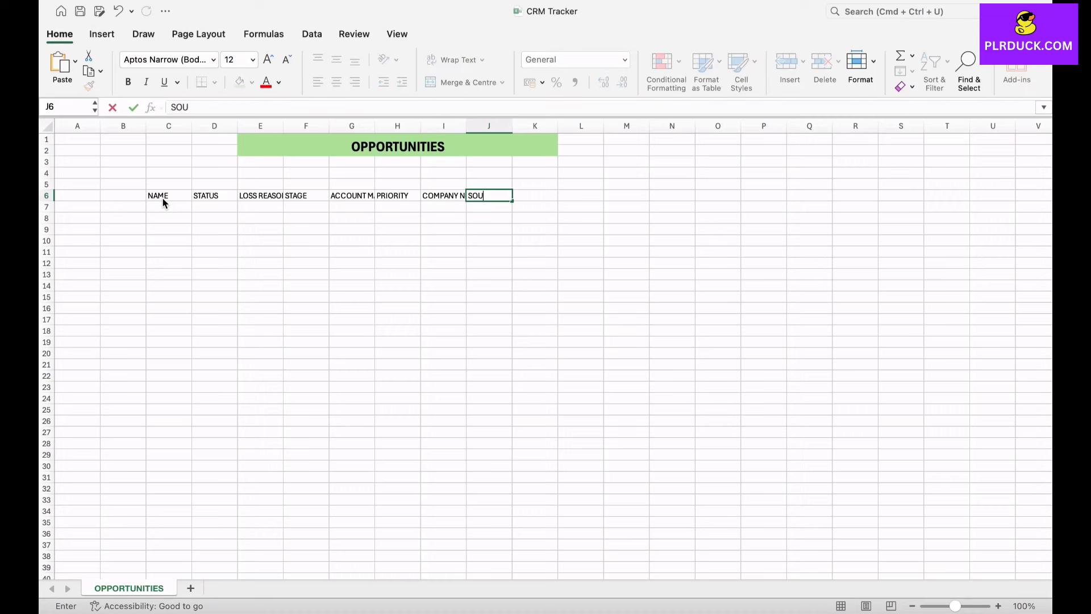
{"action": "type", "text": "RCE"}
{"action": "key", "text": "Tab"}
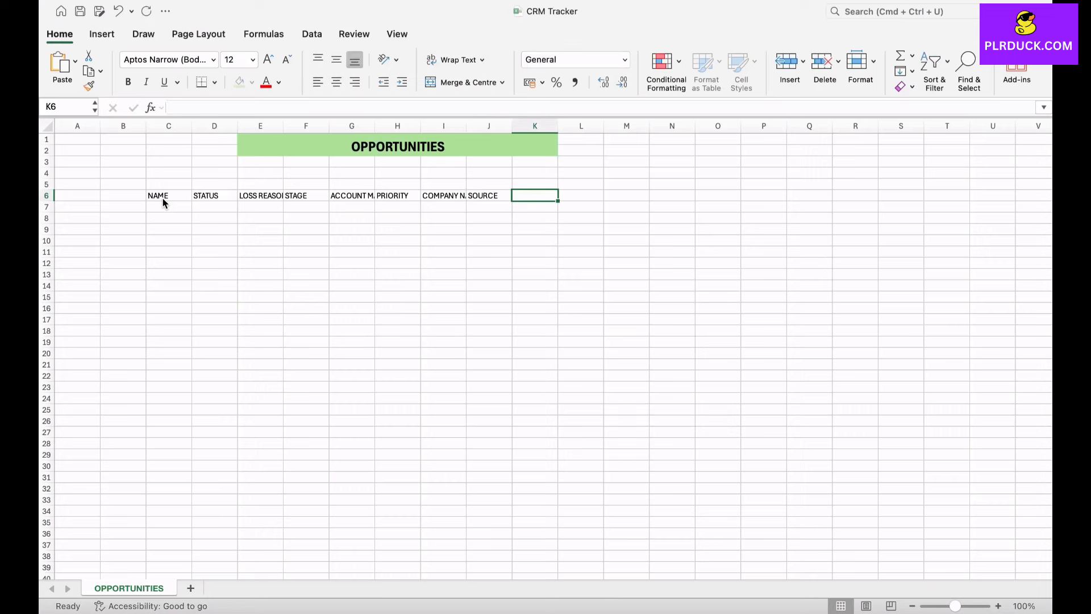
Enter the column headings VALUE, PROBABILITY, PROJECT CLOSE DATE and REMARKS in cells K6 to N6
{"action": "type", "text": "VALUE"}
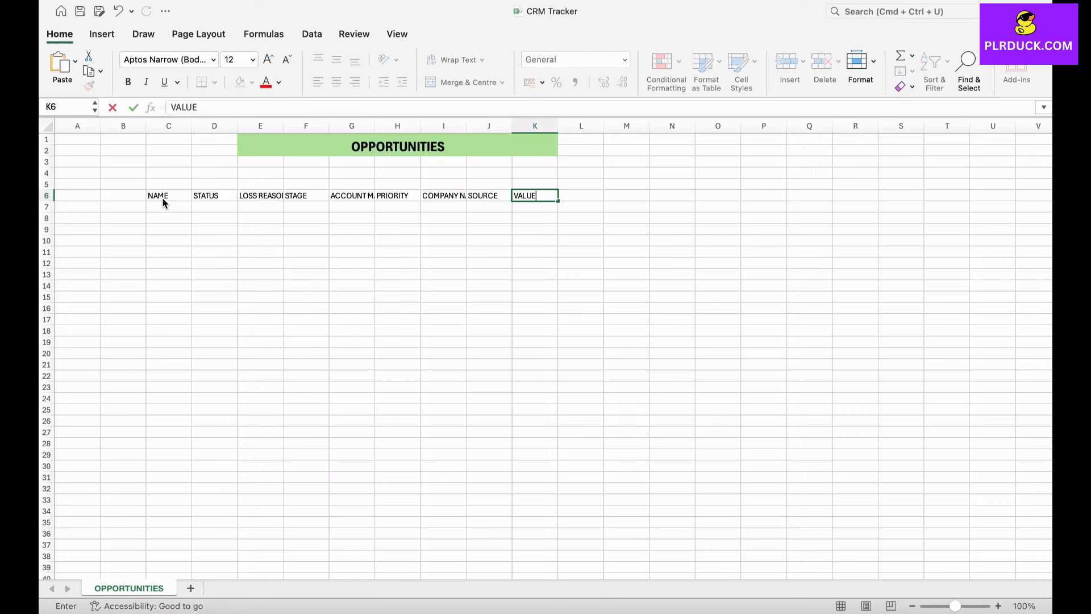
{"action": "key", "text": "Tab"}
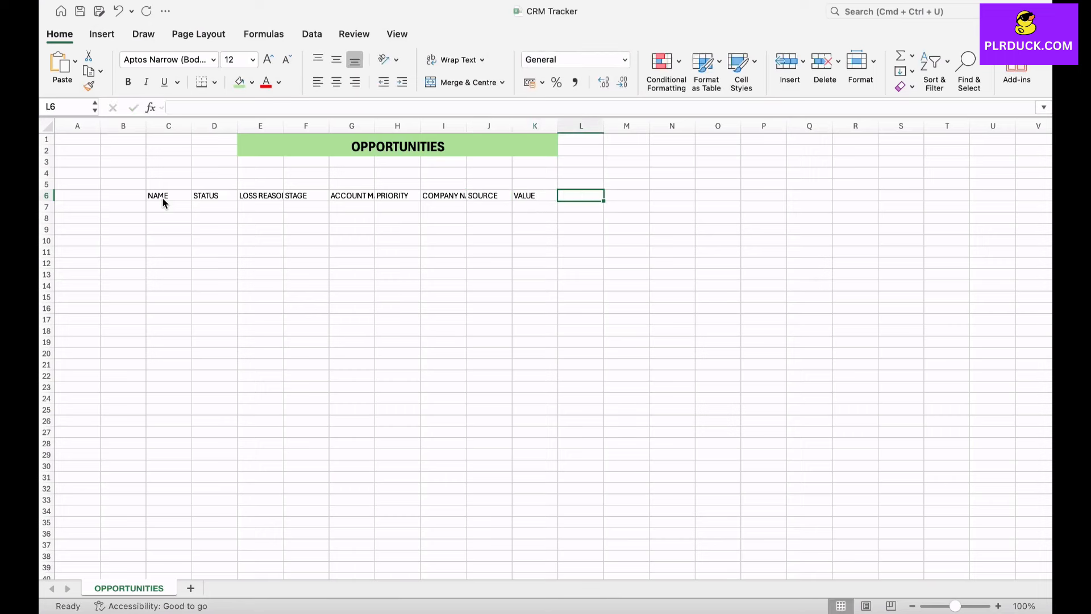
{"action": "type", "text": "PRO"}
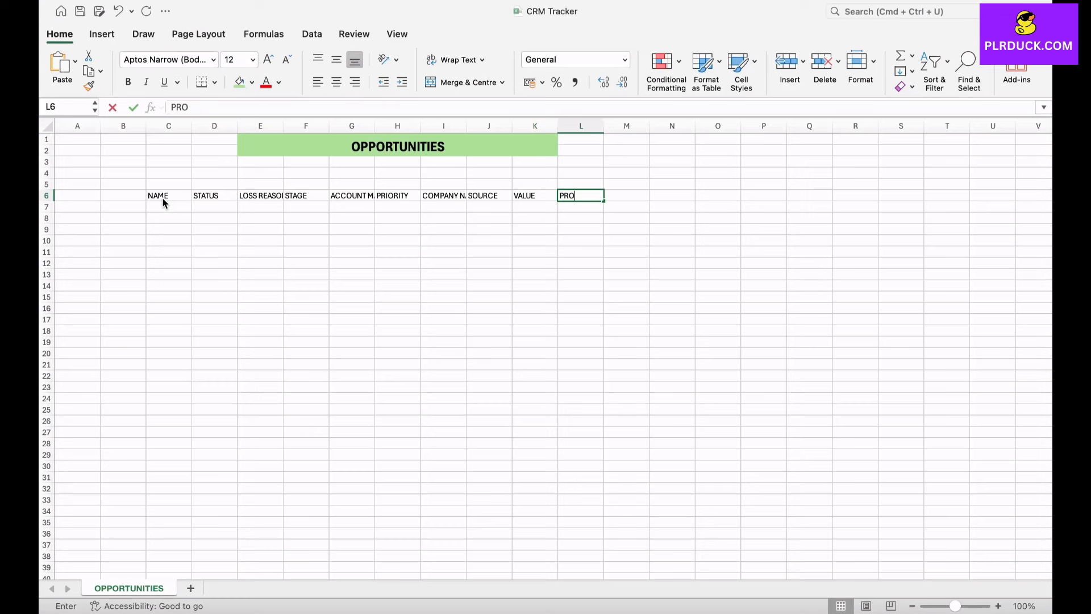
{"action": "type", "text": "BABILITY"}
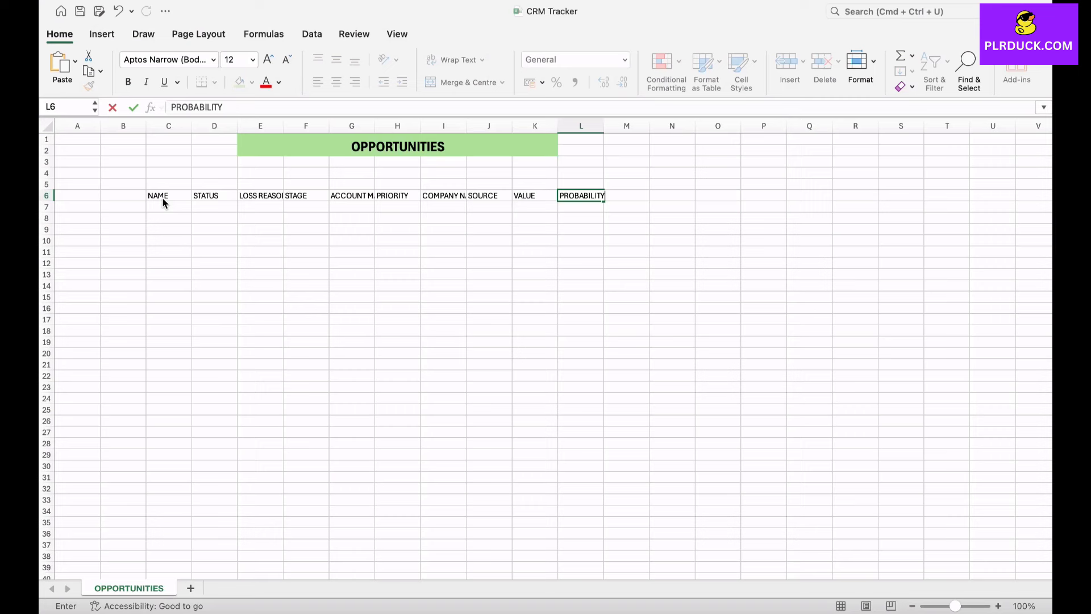
{"action": "key", "text": "Tab"}
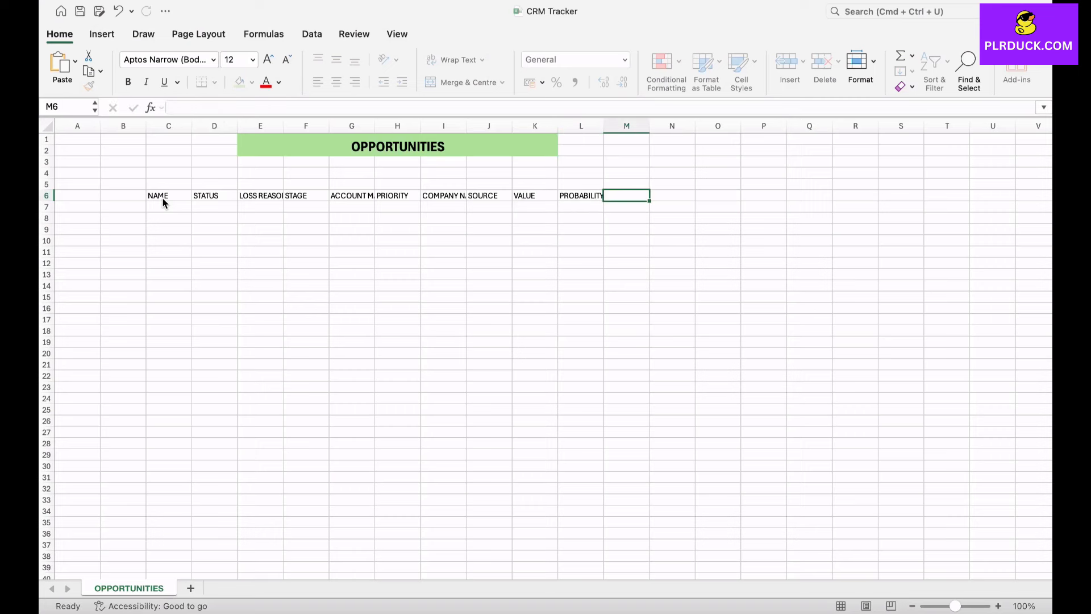
{"action": "type", "text": "PR"}
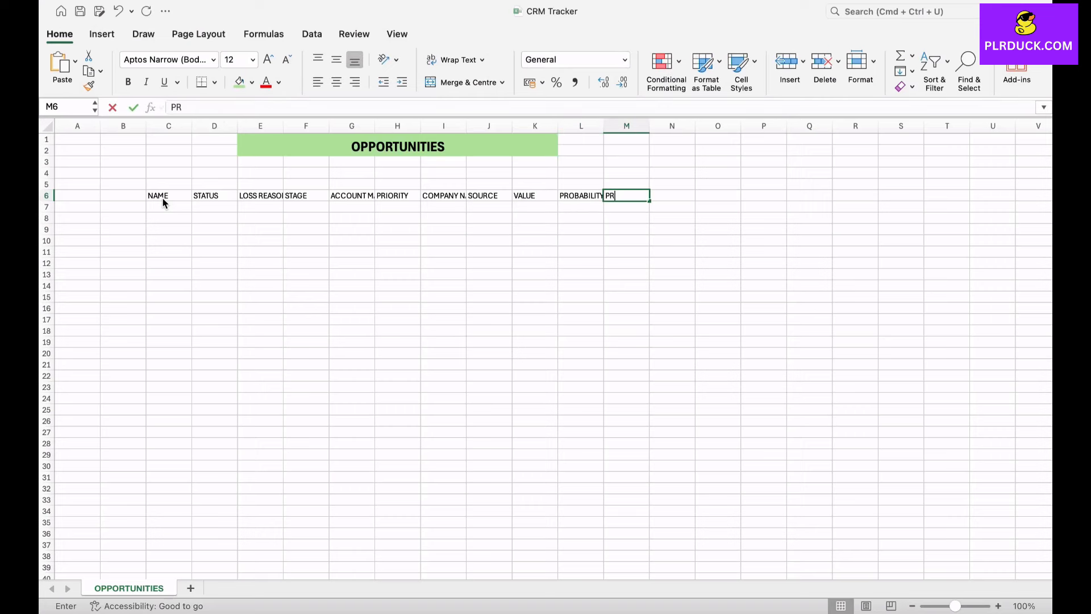
{"action": "type", "text": "OJECT CLOSE DATE"}
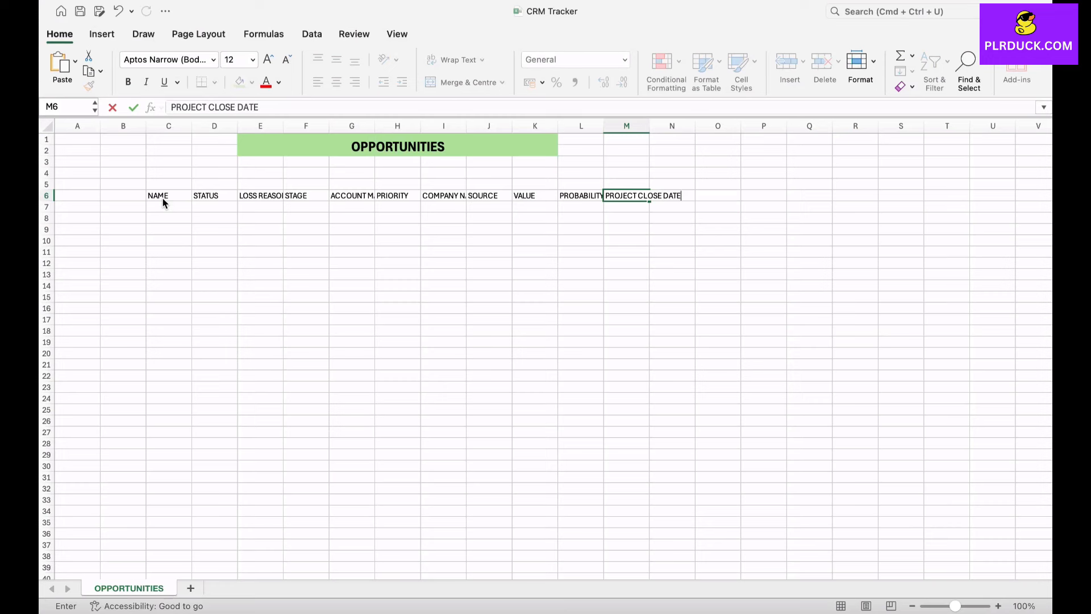
{"action": "key", "text": "Tab"}
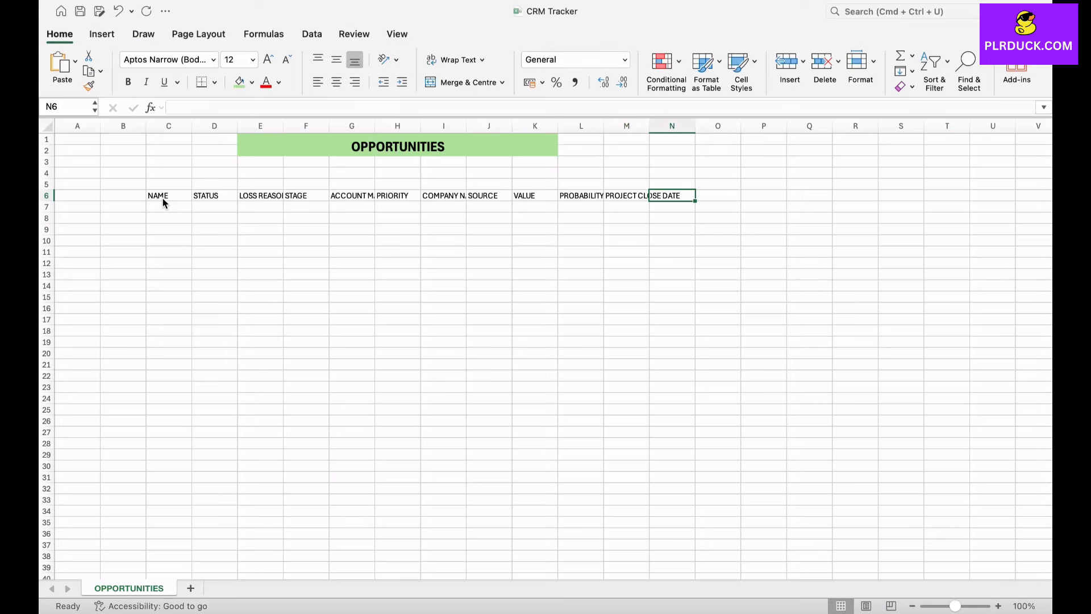
{"action": "type", "text": "REMARD"}
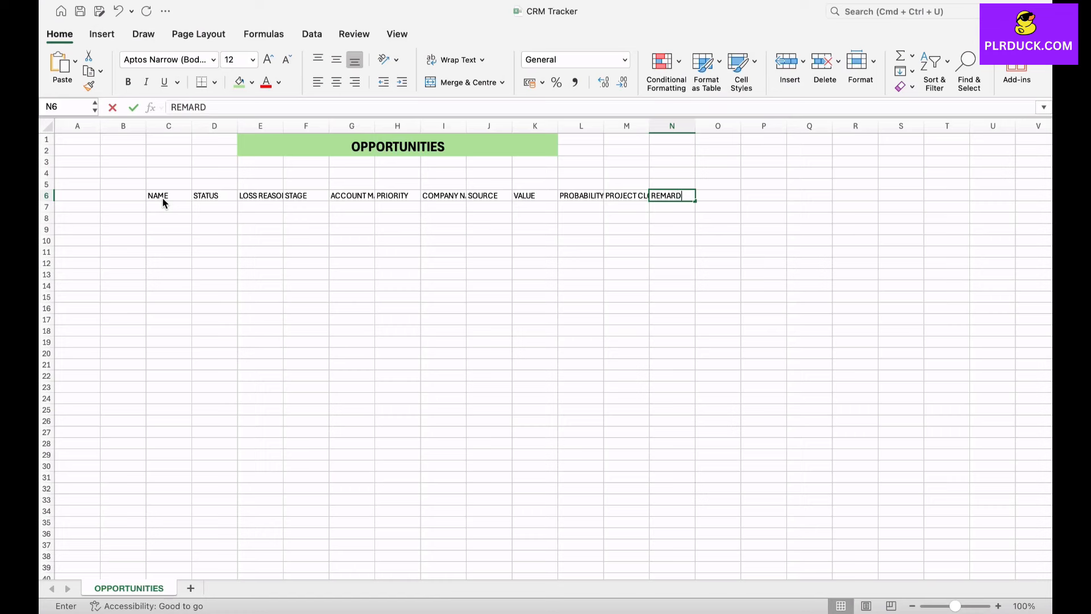
{"action": "key", "text": "BackSpace"}
{"action": "type", "text": "KS"}
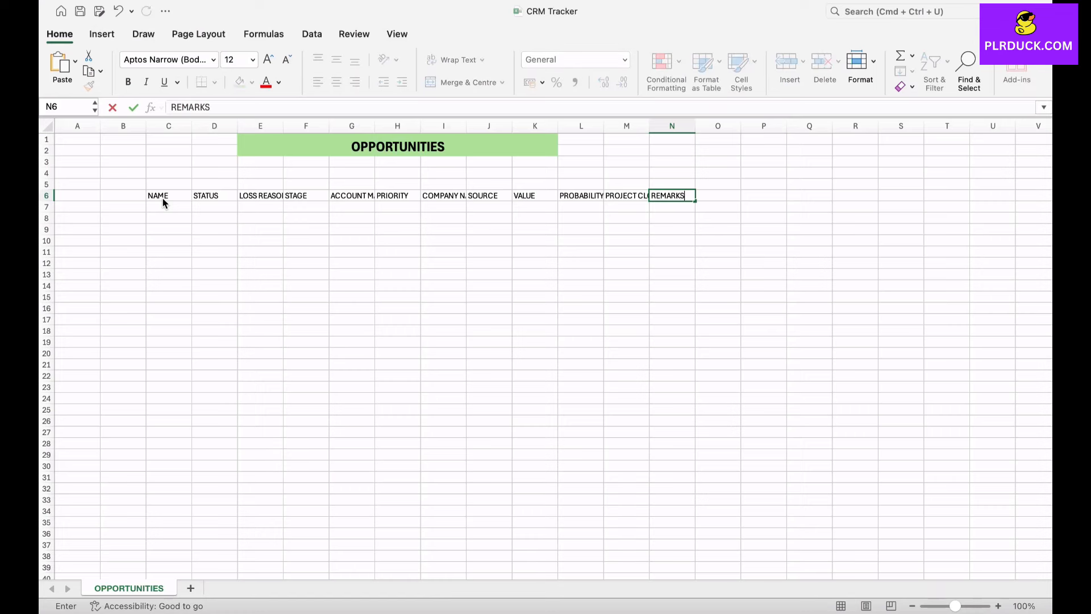
{"action": "left_click", "coordinate": [260, 286]}
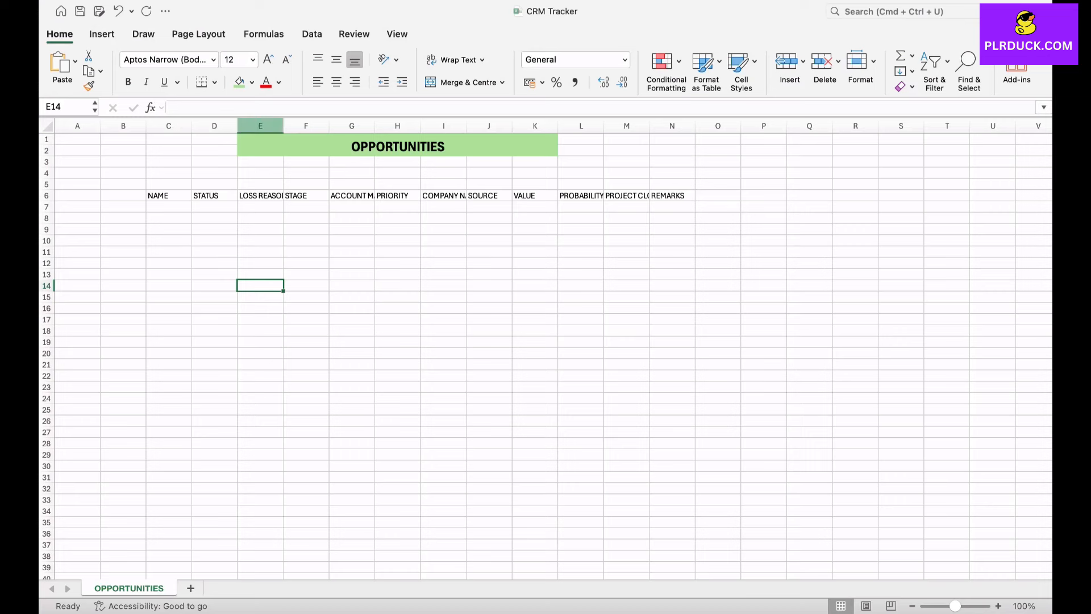
Widen the heading columns C to N so that the heading texts fit in their cells
{"action": "left_click_drag", "start_coordinate": [192, 125], "coordinate": [286, 126]}
{"action": "left_click_drag", "start_coordinate": [479, 125], "coordinate": [517, 126]}
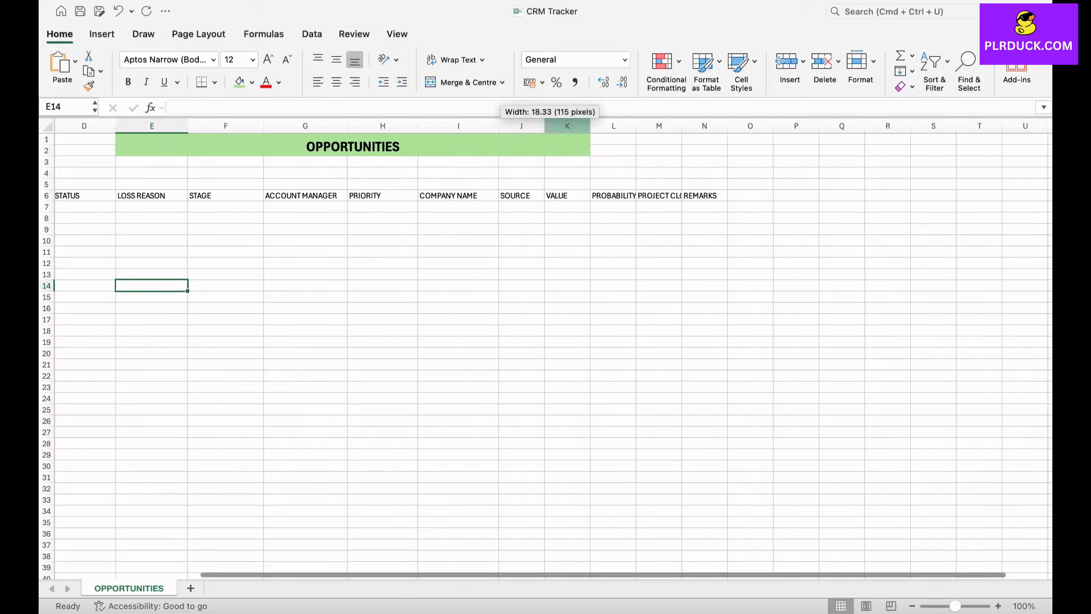
{"action": "left_click_drag", "start_coordinate": [592, 125], "coordinate": [645, 126]}
{"action": "left_click_drag", "start_coordinate": [754, 125], "coordinate": [786, 126]}
{"action": "scroll", "coordinate": [545, 341], "scroll_direction": "left", "scroll_amount": 3}
{"action": "scroll", "coordinate": [545, 352], "scroll_direction": "left", "scroll_amount": 1}
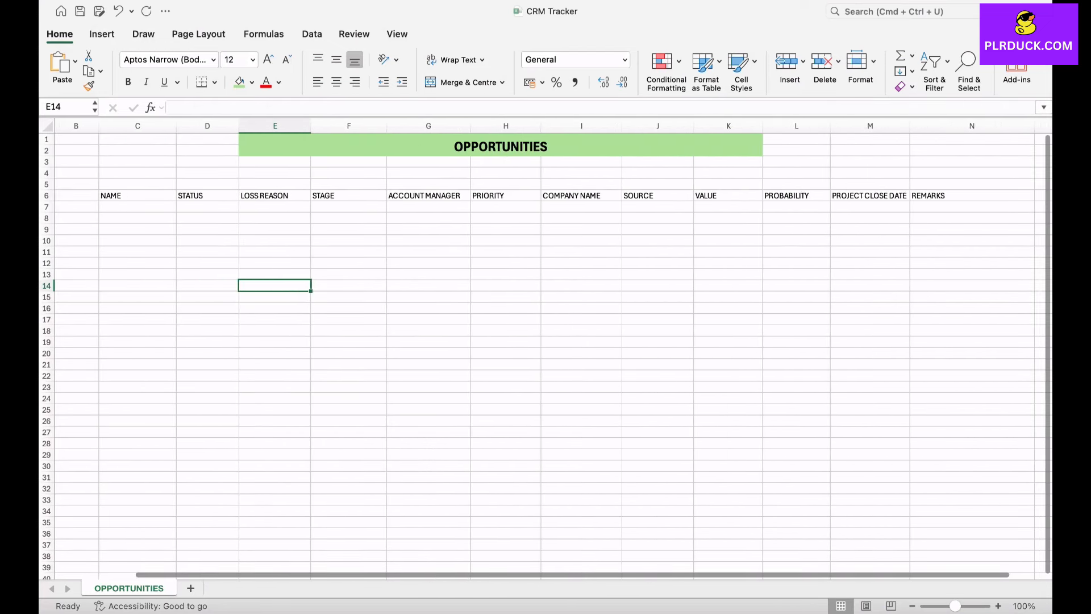
Format the headings in C6:N6 as 14-point bold, centred text with a light pink fill
{"action": "left_click_drag", "start_coordinate": [138, 195], "coordinate": [972, 195]}
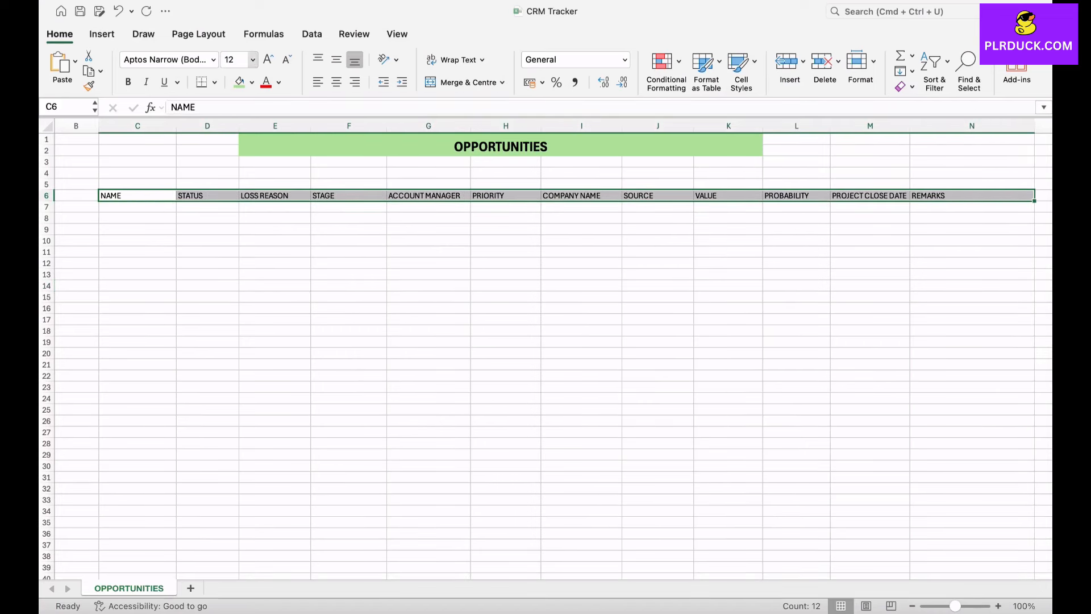
{"action": "left_click", "coordinate": [268, 59]}
{"action": "left_click", "coordinate": [128, 82]}
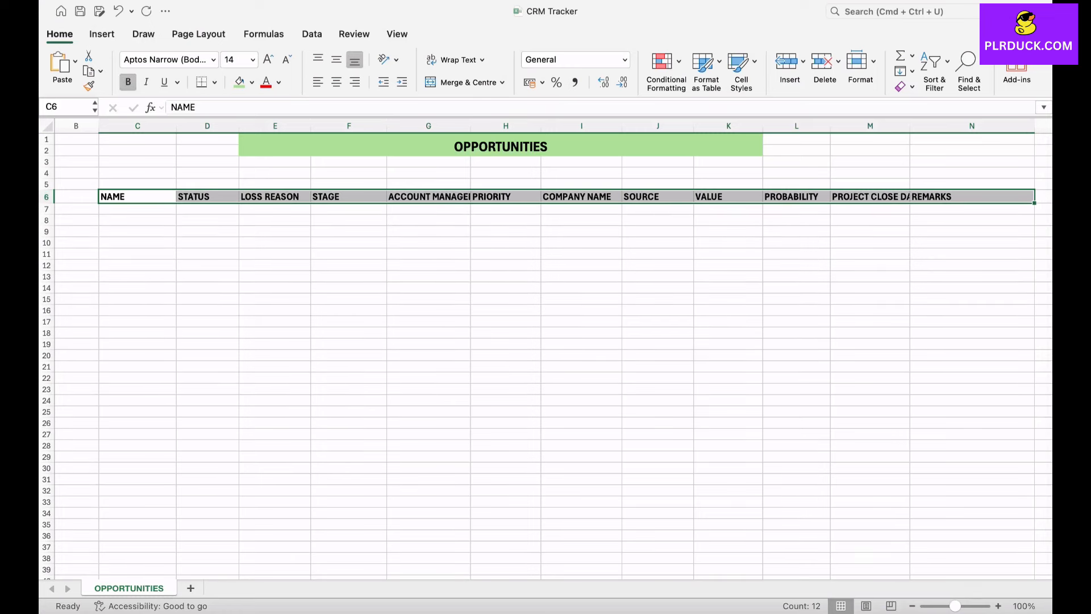
{"action": "left_click", "coordinate": [252, 82]}
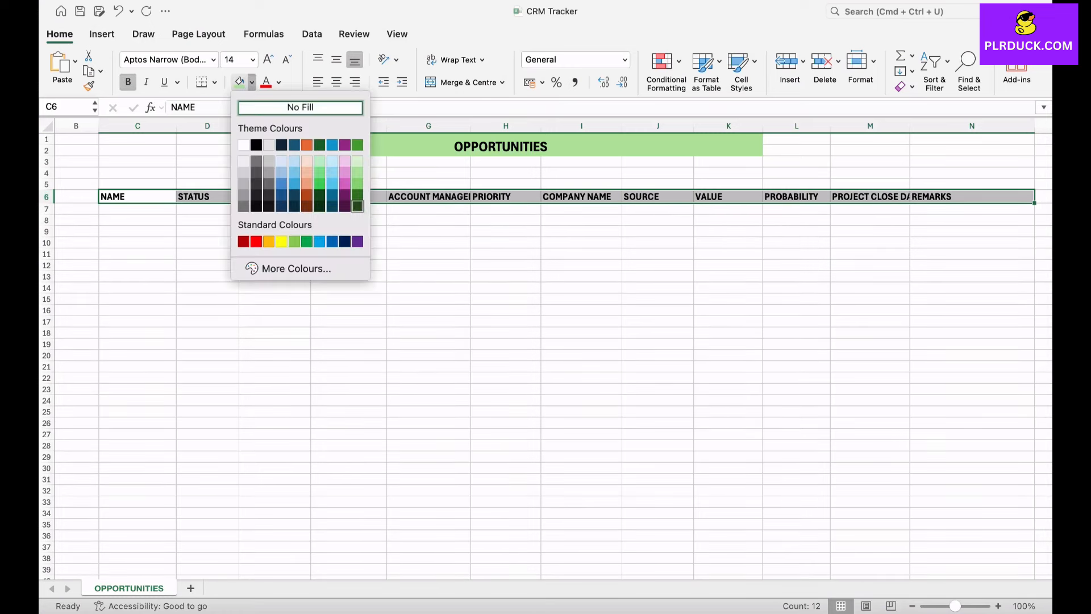
{"action": "left_click", "coordinate": [345, 161]}
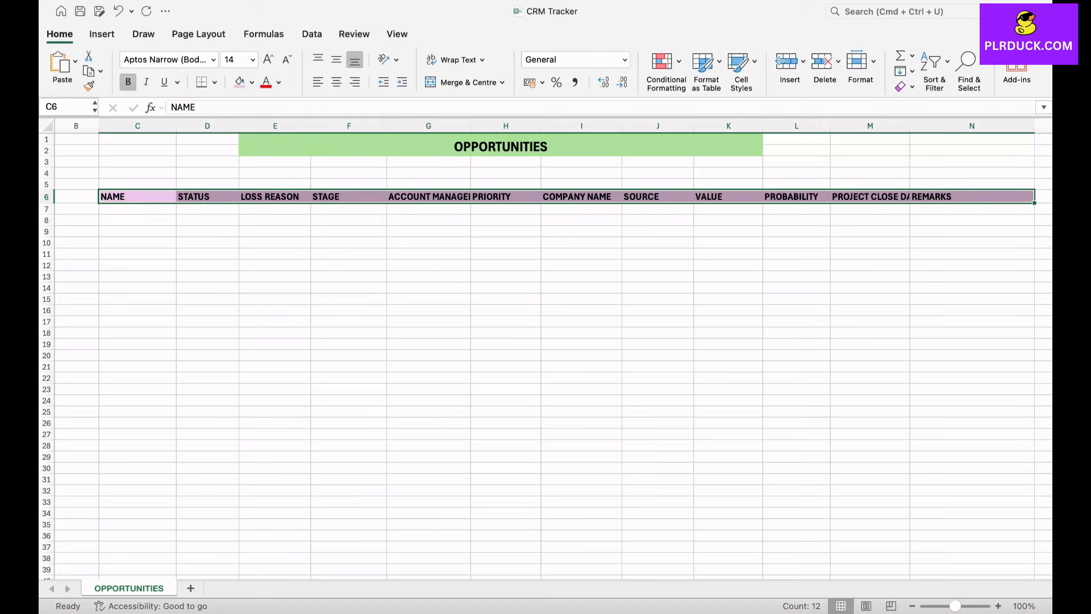
{"action": "left_click", "coordinate": [337, 82]}
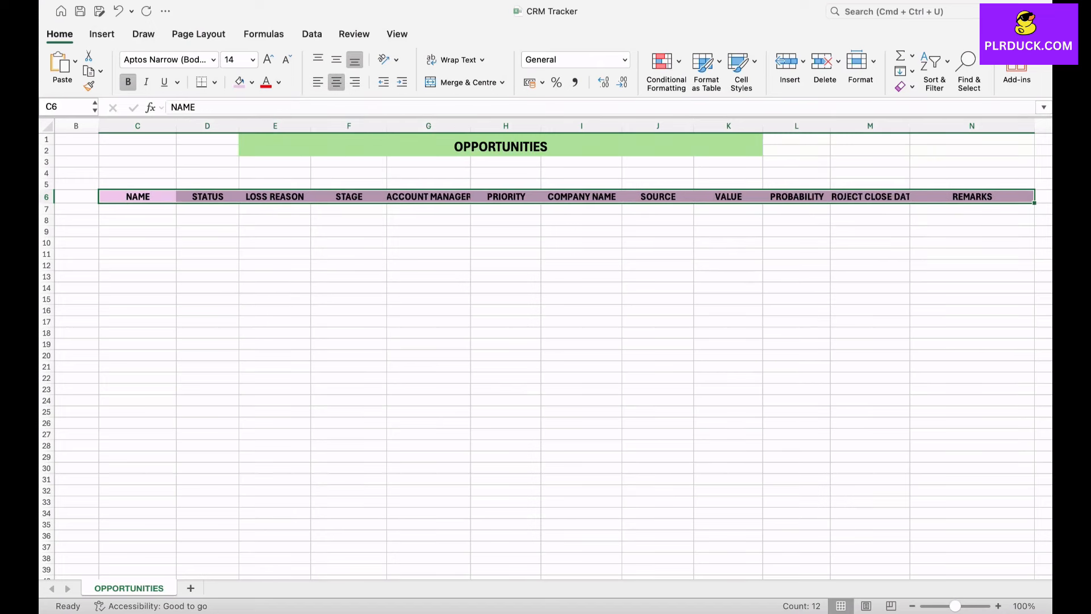
{"action": "left_click", "coordinate": [349, 299]}
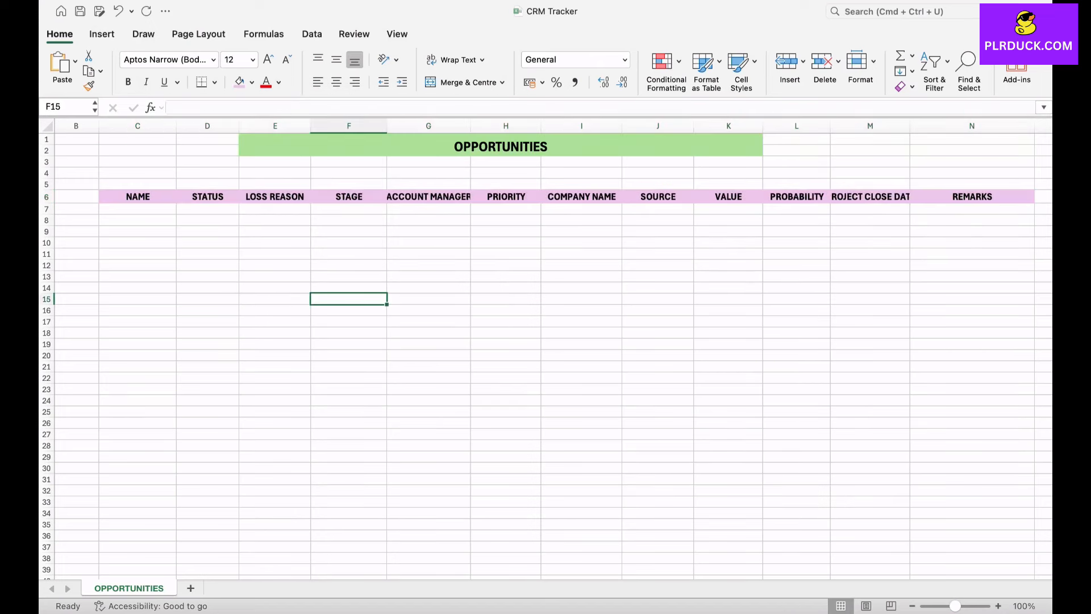
Widen column M to fit the full PROJECT CLOSE DATE heading
{"action": "left_click_drag", "start_coordinate": [909, 126], "coordinate": [940, 126]}
{"action": "left_click", "coordinate": [657, 322]}
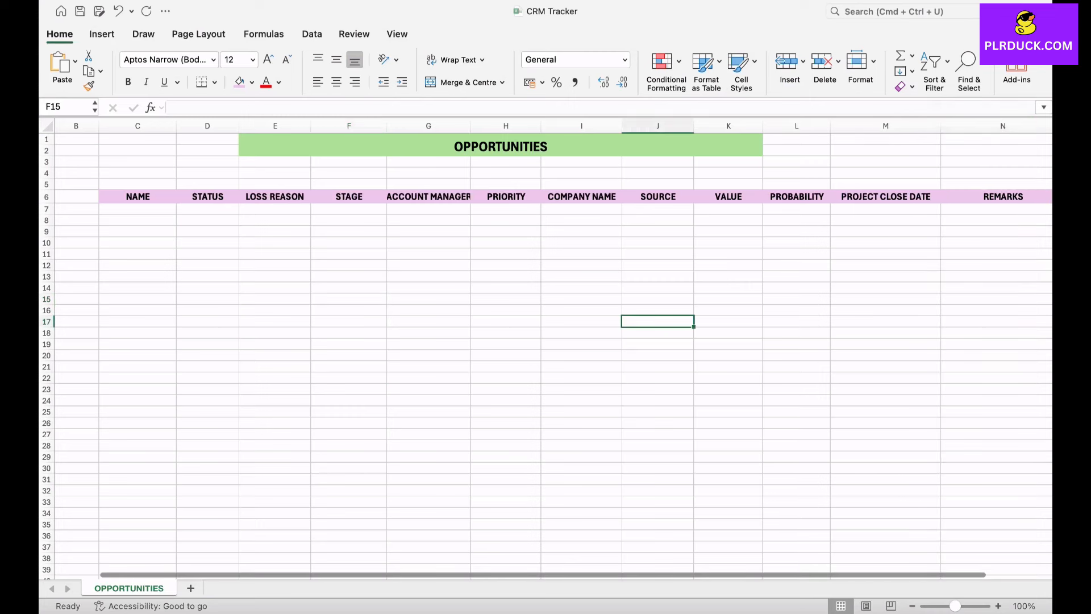
{"action": "left_click", "coordinate": [349, 254]}
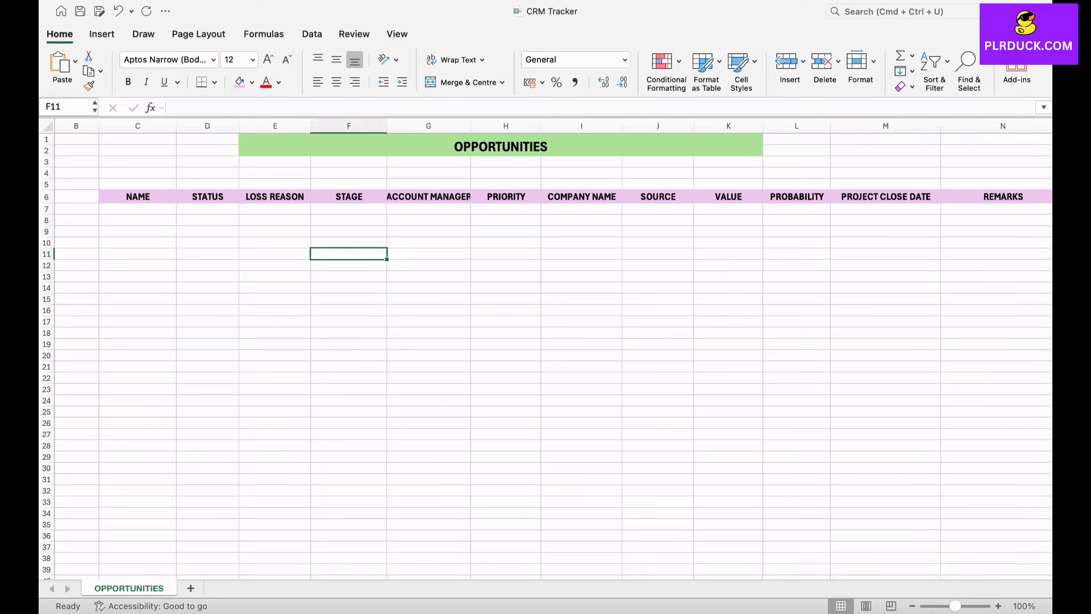
Enter PRODUCT DESIGN as the first record's name in cell C7
{"action": "left_click", "coordinate": [138, 209]}
{"action": "left_click", "coordinate": [138, 288]}
{"action": "left_click", "coordinate": [138, 209]}
{"action": "left_click", "coordinate": [137, 288]}
{"action": "left_click", "coordinate": [137, 209]}
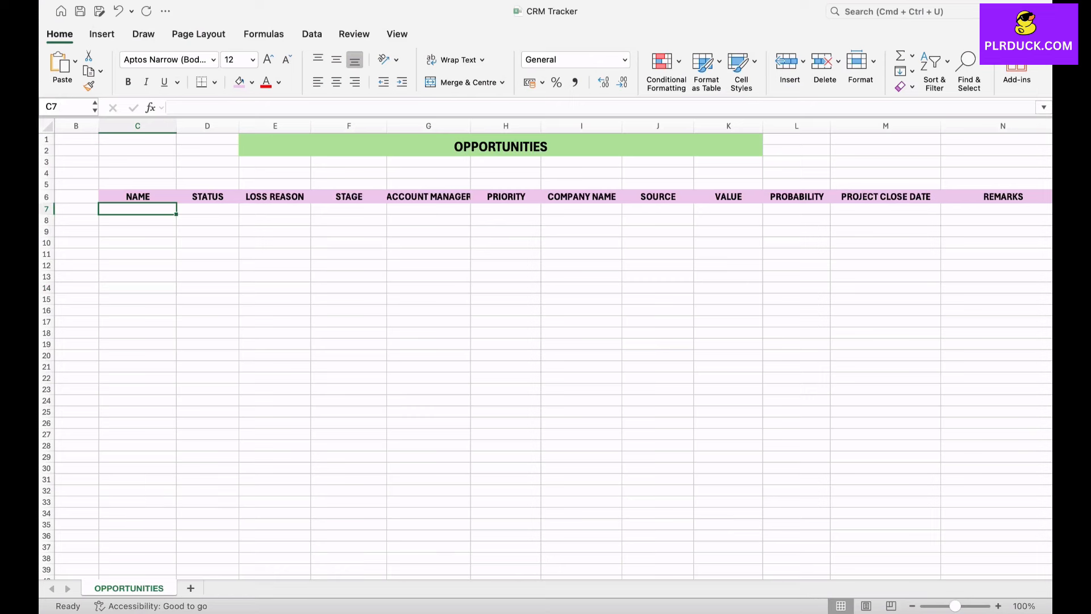
{"action": "type", "text": "PRODU"}
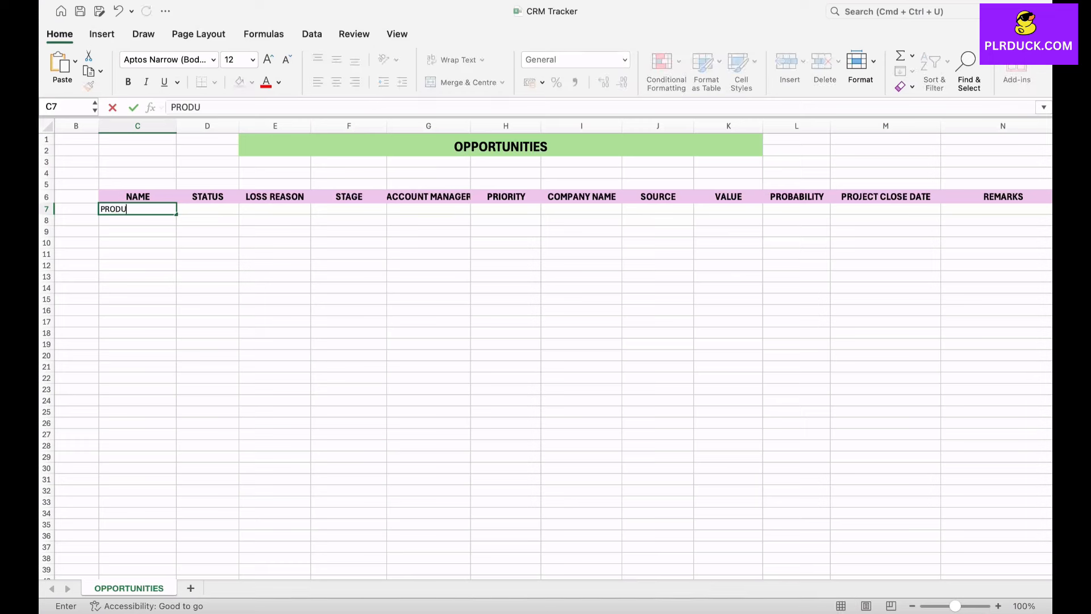
{"action": "type", "text": "CT DESIGN"}
{"action": "key", "text": "Tab"}
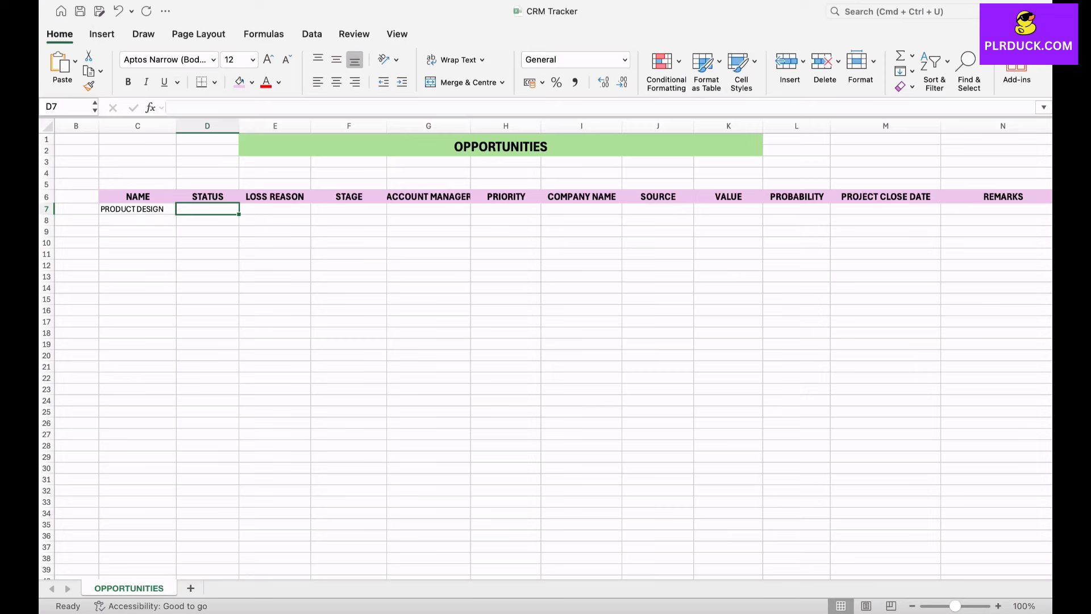
Widen column G to give the ACCOUNT MANAGER heading more room
{"action": "scroll", "coordinate": [563, 348], "scroll_direction": "right", "scroll_amount": 2}
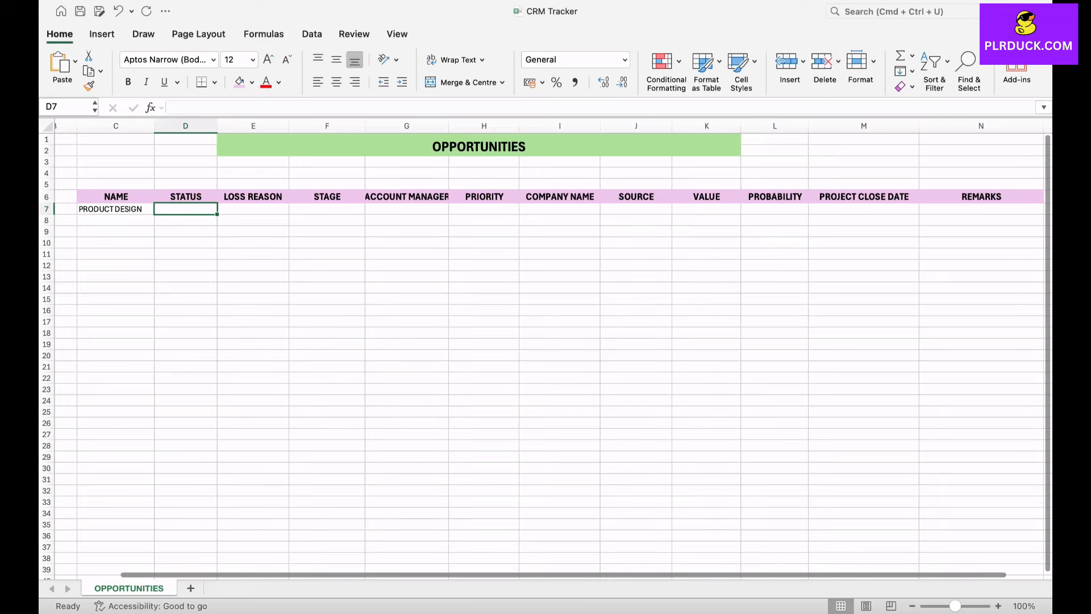
{"action": "scroll", "coordinate": [545, 352], "scroll_direction": "right", "scroll_amount": 10}
{"action": "scroll", "coordinate": [545, 352], "scroll_direction": "left", "scroll_amount": 12}
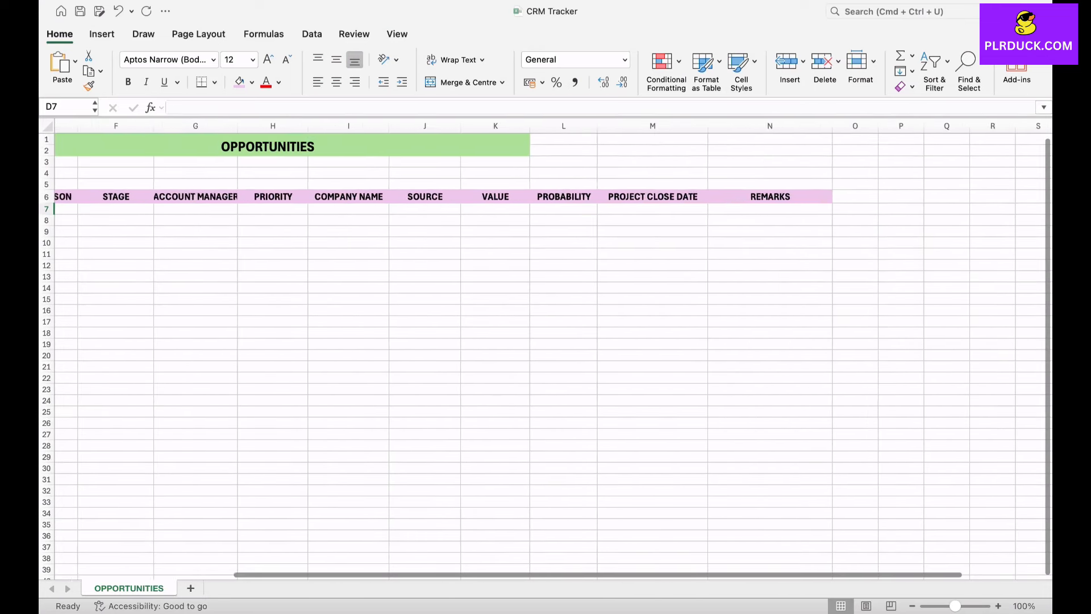
{"action": "left_click", "coordinate": [396, 209]}
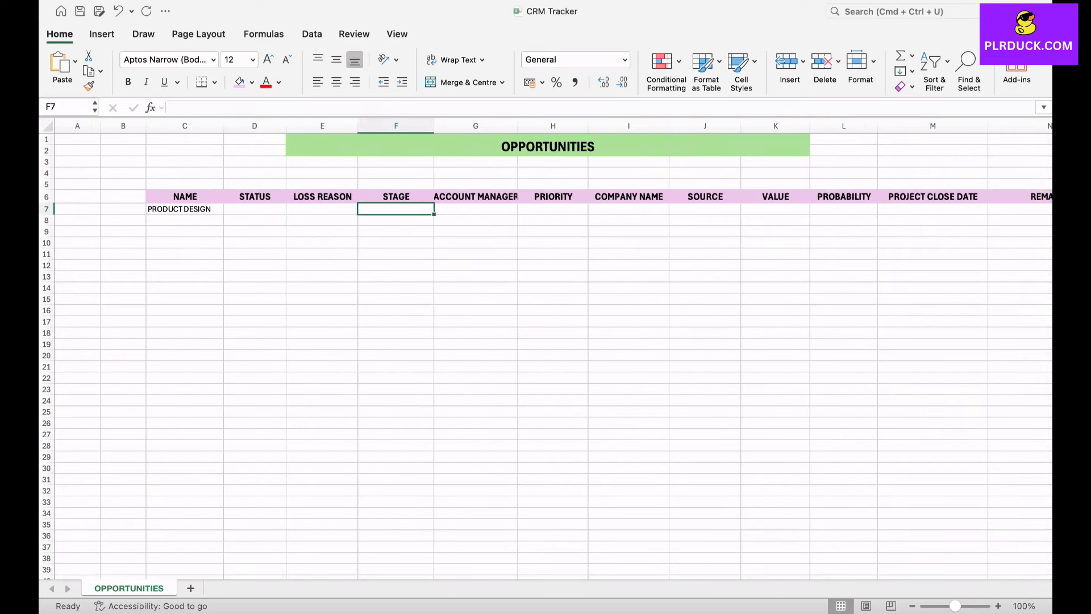
{"action": "left_click_drag", "start_coordinate": [518, 126], "coordinate": [539, 127]}
{"action": "left_click", "coordinate": [485, 209]}
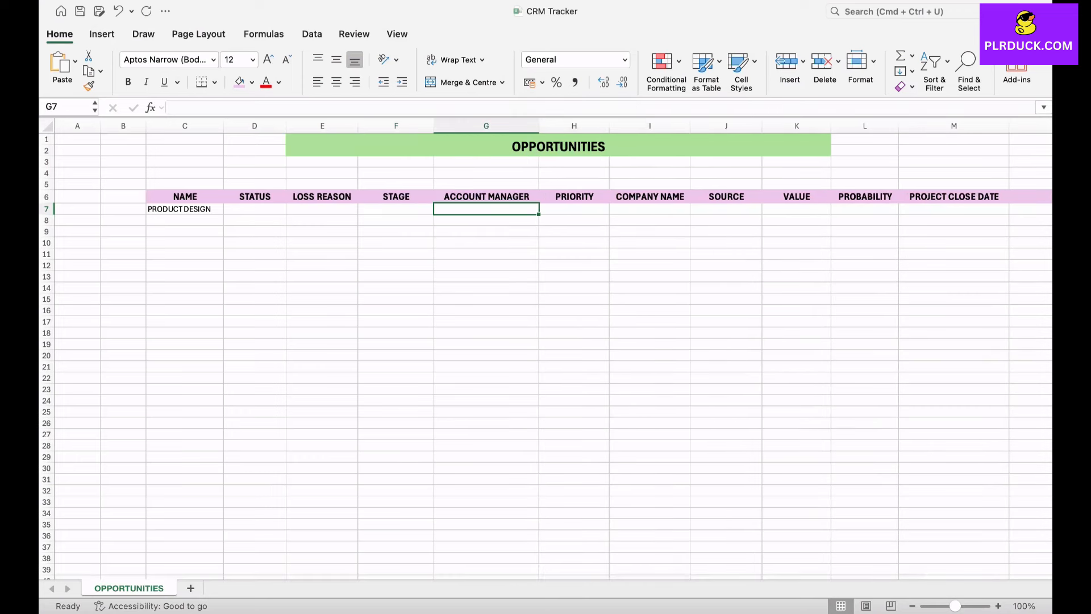
Enter the heading STATUS in cell T6 for a helper list beyond the opportunities table
{"action": "left_click", "coordinate": [574, 210]}
{"action": "scroll", "coordinate": [555, 352], "scroll_direction": "right", "scroll_amount": 3}
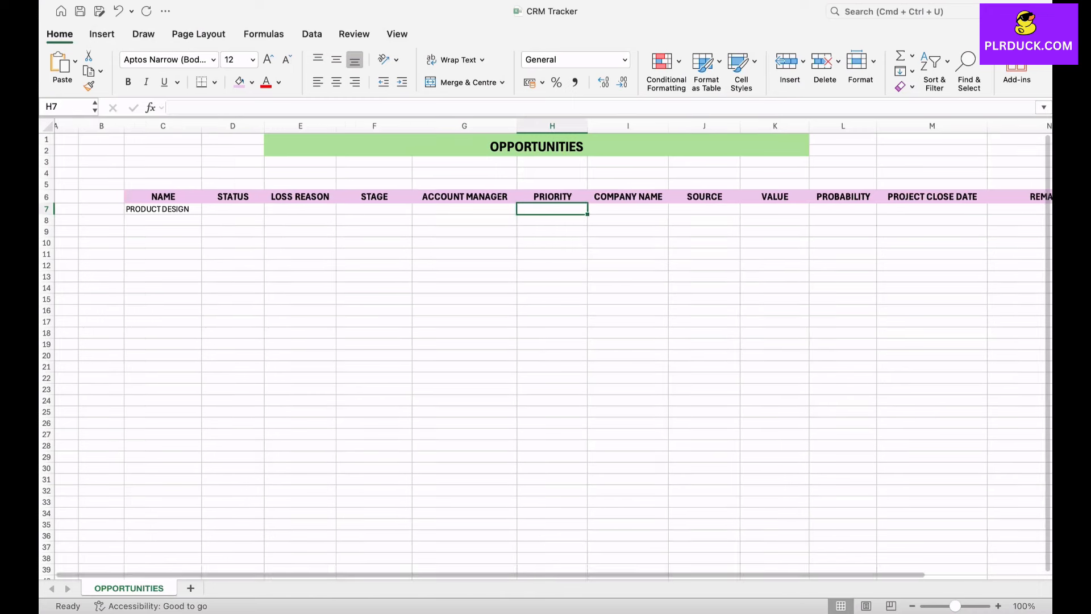
{"action": "key", "text": "Right"}
{"action": "key", "text": "Right"}
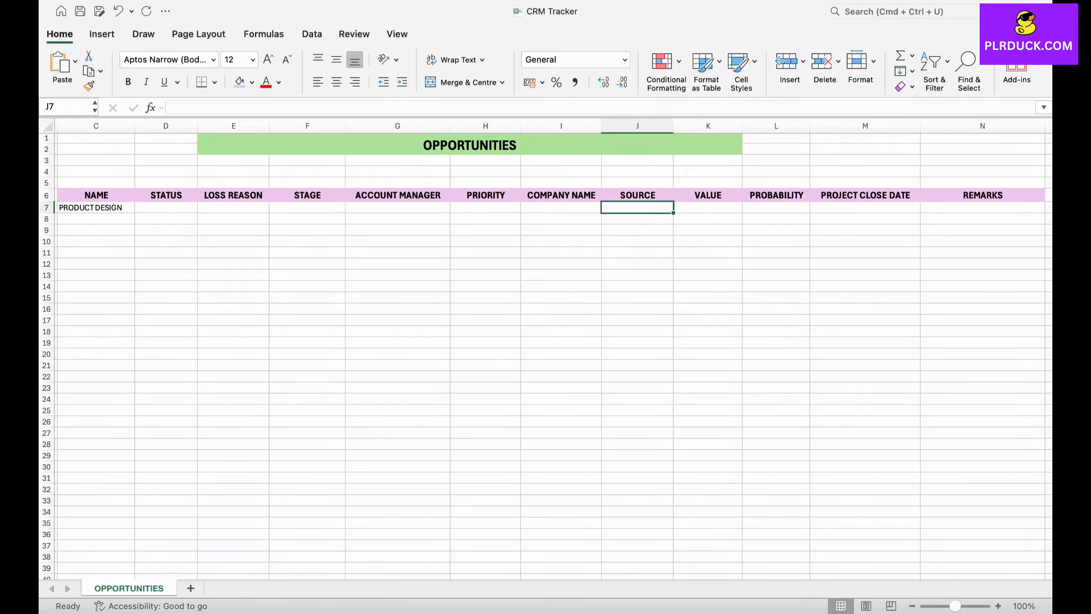
{"action": "scroll", "coordinate": [554, 353], "scroll_direction": "right", "scroll_amount": 8}
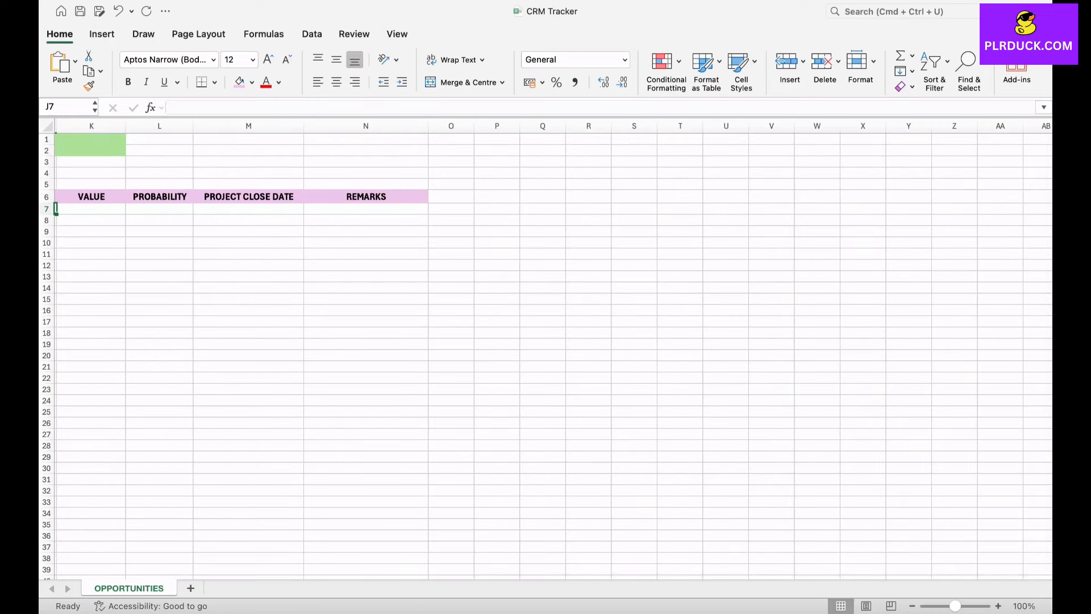
{"action": "left_click", "coordinate": [679, 197]}
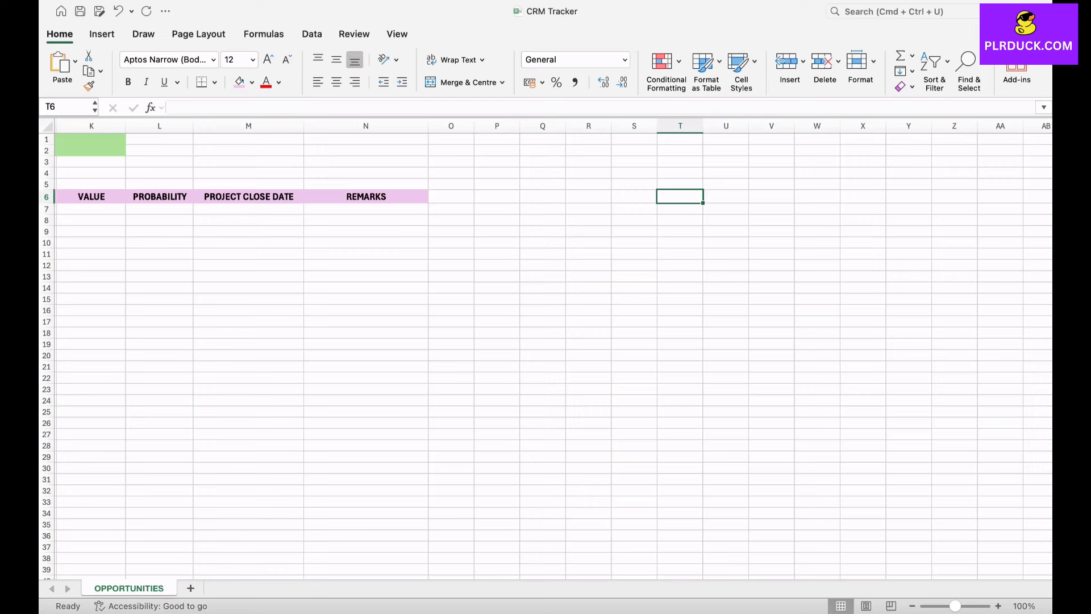
{"action": "type", "text": "STATUS"}
{"action": "key", "text": "Return"}
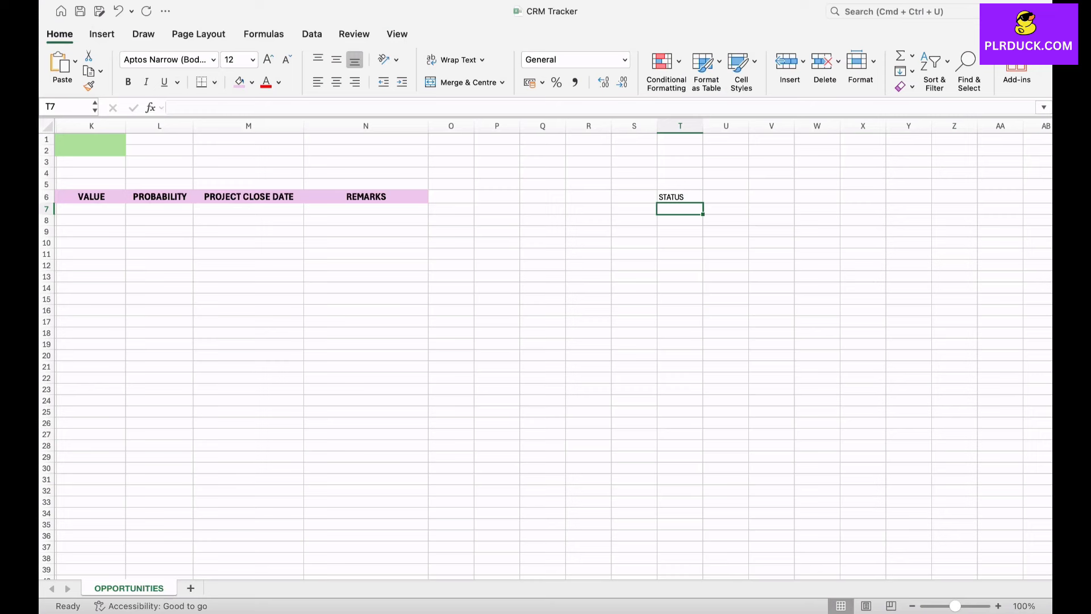
List the status options OPEN, CLOSED, LOST and ON HOLD in cells T7 to T10
{"action": "type", "text": "OPEN"}
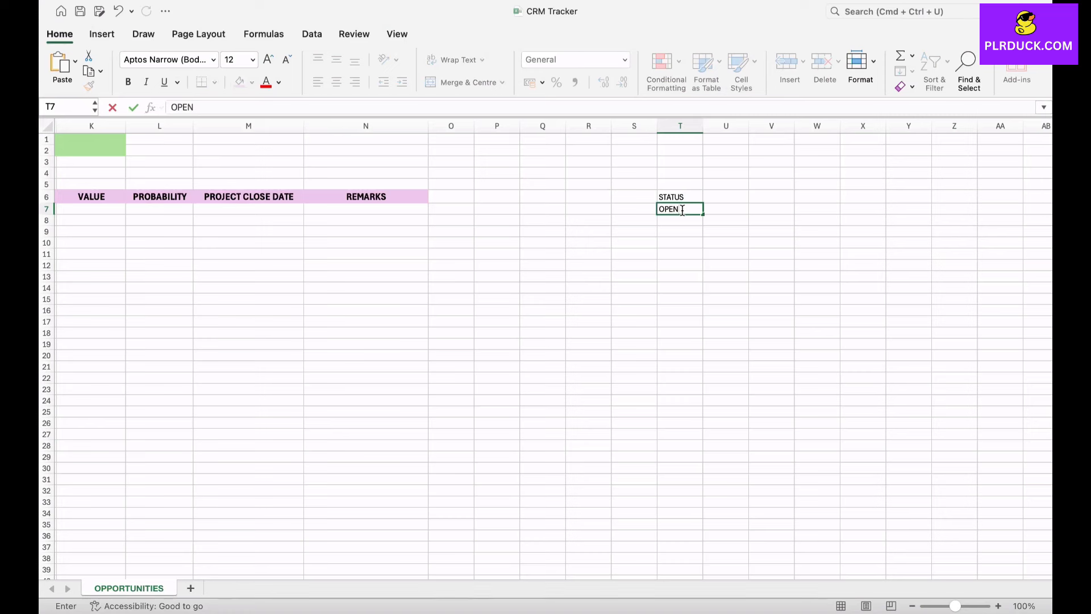
{"action": "key", "text": "Return"}
{"action": "type", "text": "CLOSED"}
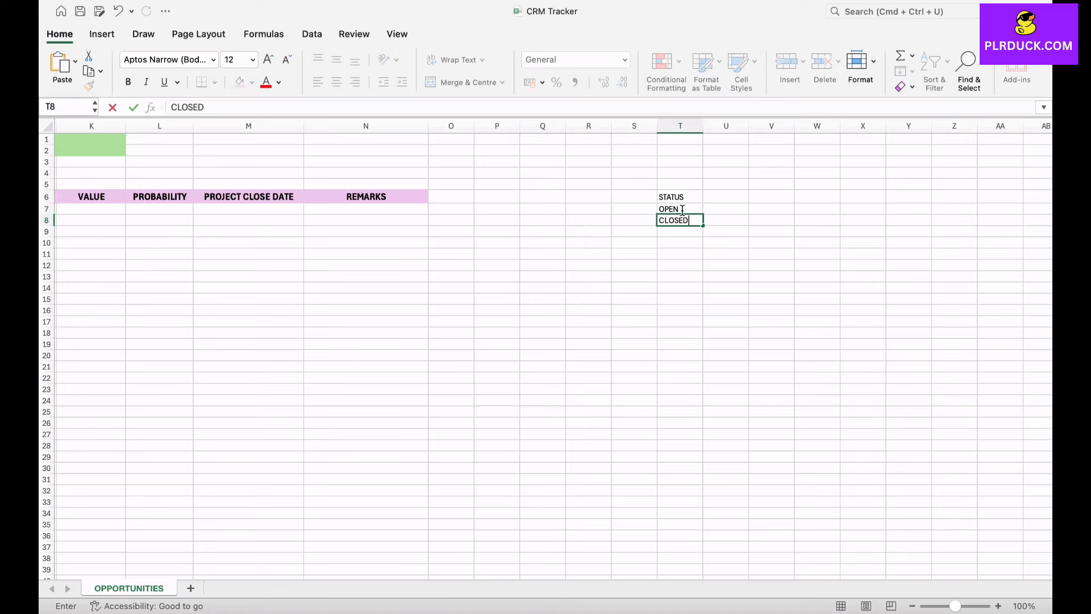
{"action": "key", "text": "Return"}
{"action": "type", "text": "LOST"}
{"action": "key", "text": "Return"}
{"action": "type", "text": "ON HOLD"}
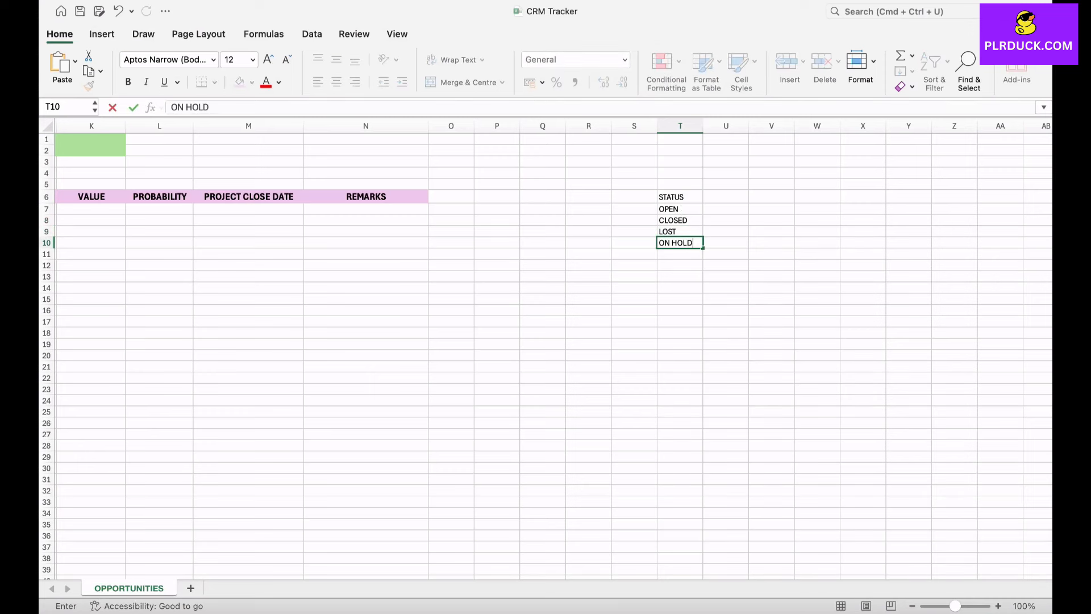
{"action": "key", "text": "Return"}
Enter the heading STAGE in cell T13, below the status list
{"action": "key", "text": "Return"}
{"action": "key", "text": "Return"}
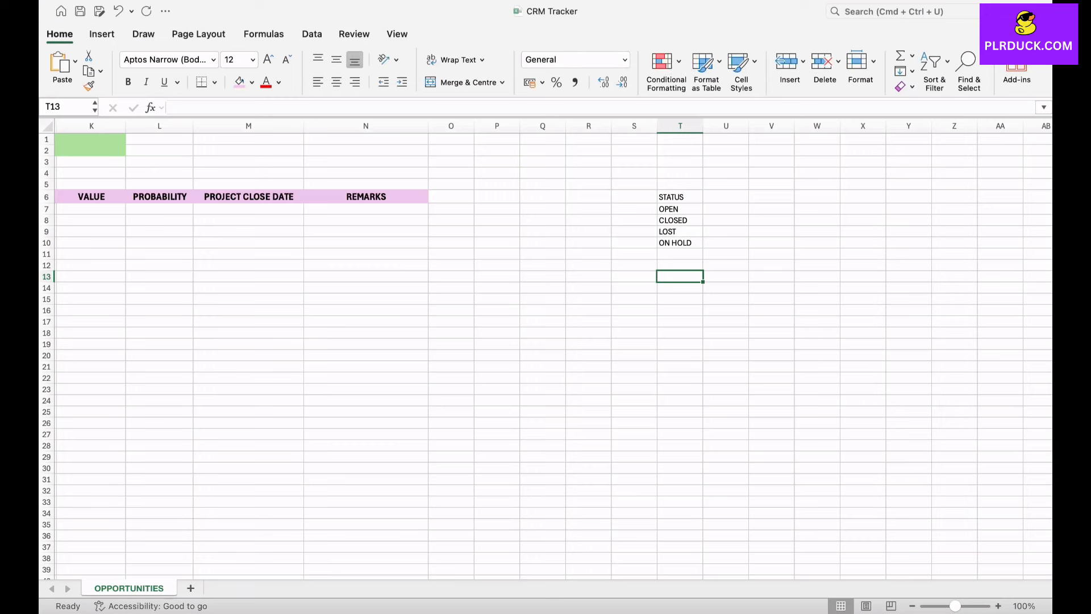
{"action": "scroll", "coordinate": [546, 341], "scroll_direction": "left", "scroll_amount": 10}
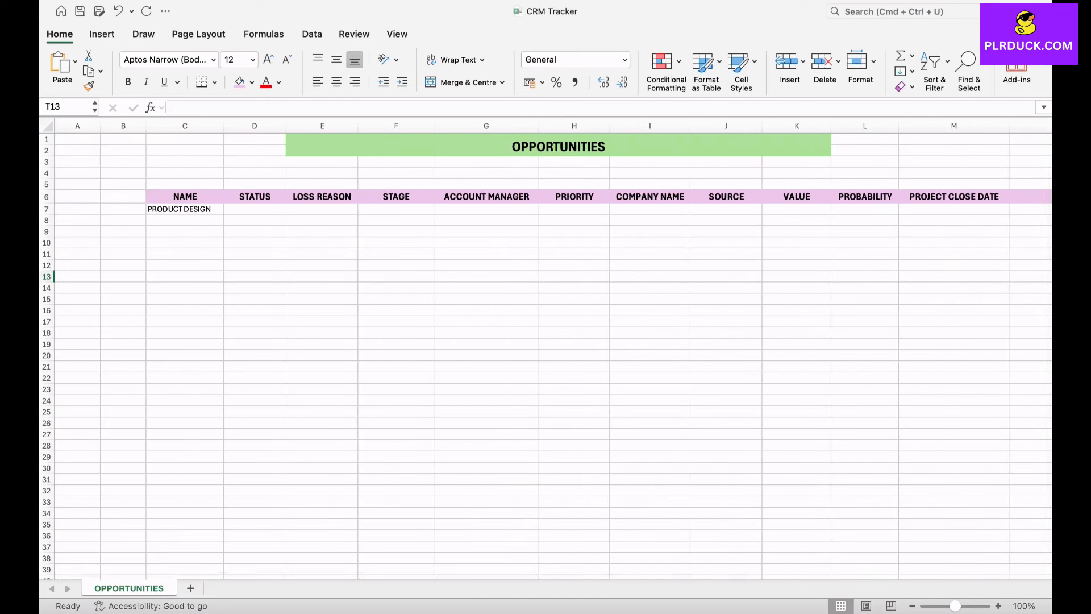
{"action": "scroll", "coordinate": [545, 341], "scroll_direction": "right", "scroll_amount": 10}
{"action": "type", "text": "STAGE"}
{"action": "key", "text": "Return"}
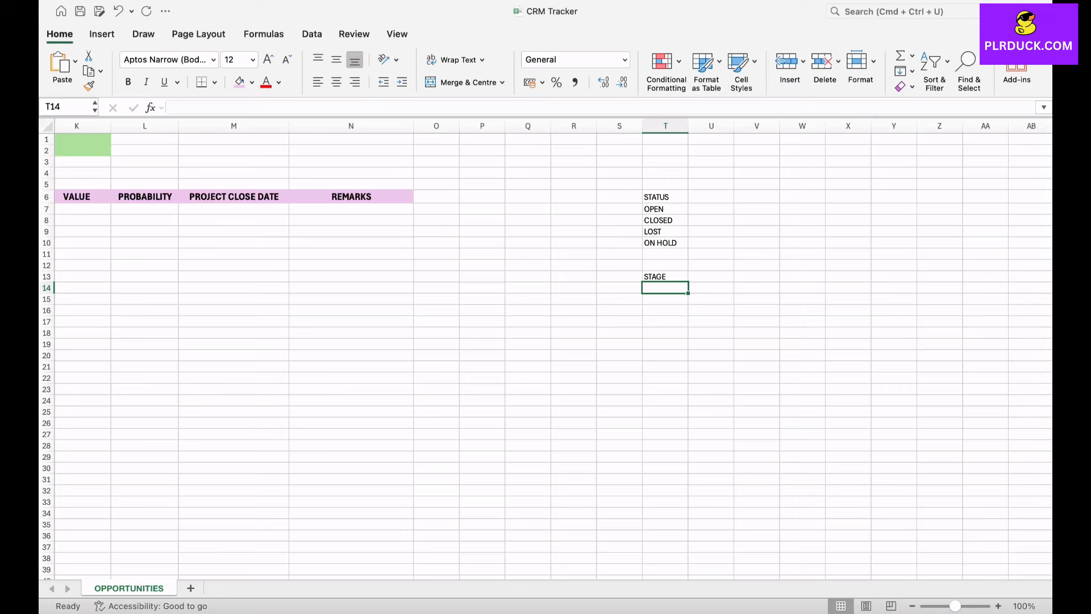
List the stage options LEAD, QUALIFIED, DEMO, PROPOSAL and CLOSED in cells T14 to T18
{"action": "type", "text": "LEAD"}
{"action": "key", "text": "Return"}
{"action": "type", "text": "QUALIFIED"}
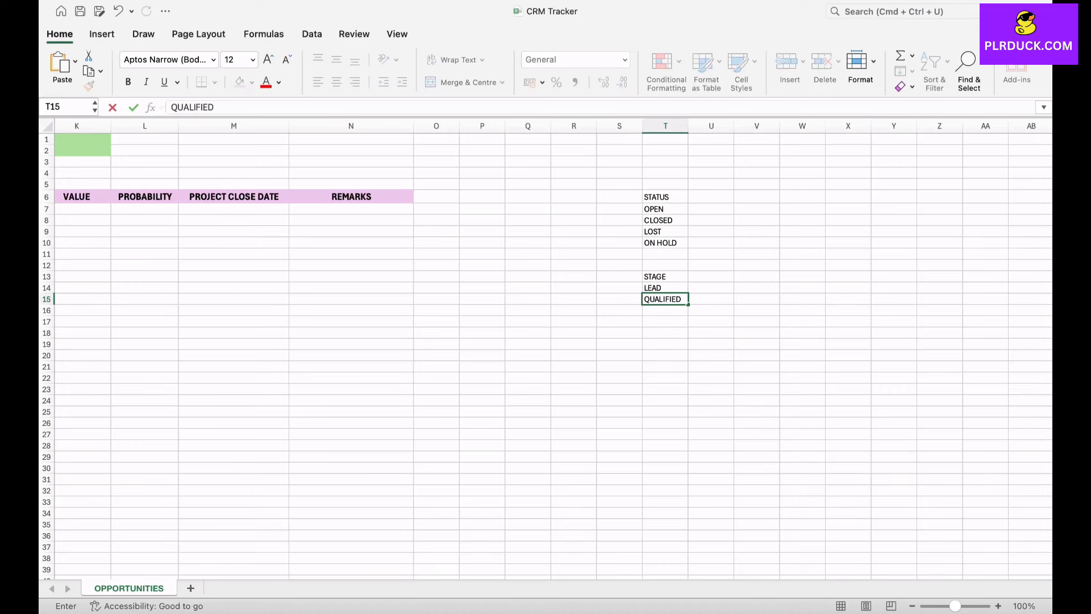
{"action": "key", "text": "Return"}
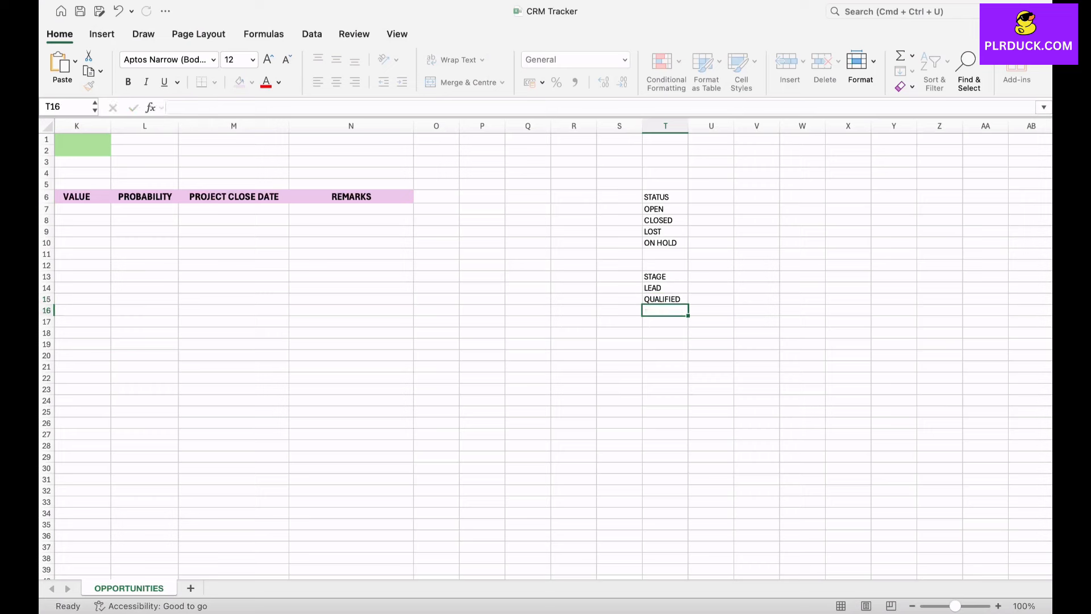
{"action": "type", "text": "DEMO"}
{"action": "key", "text": "Return"}
{"action": "type", "text": "PROPO"}
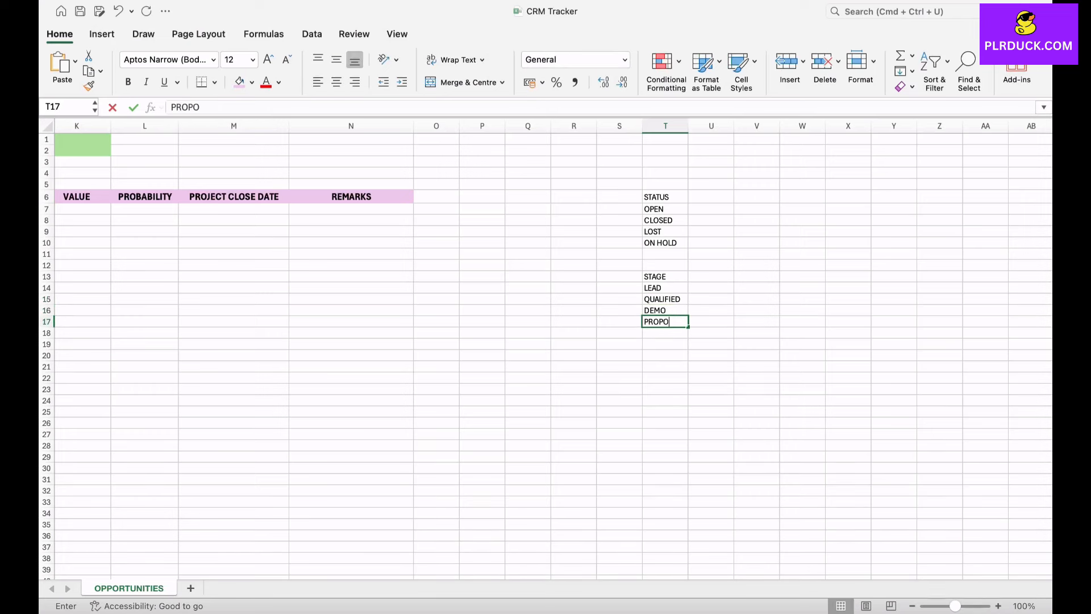
{"action": "type", "text": "SAL"}
{"action": "key", "text": "Return"}
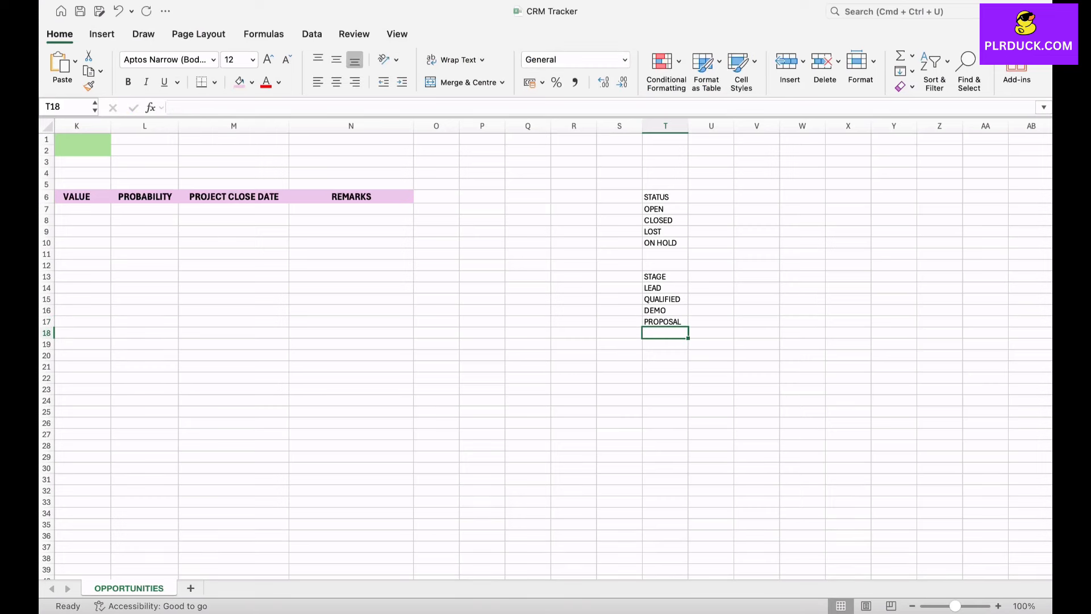
{"action": "type", "text": "CLOSED"}
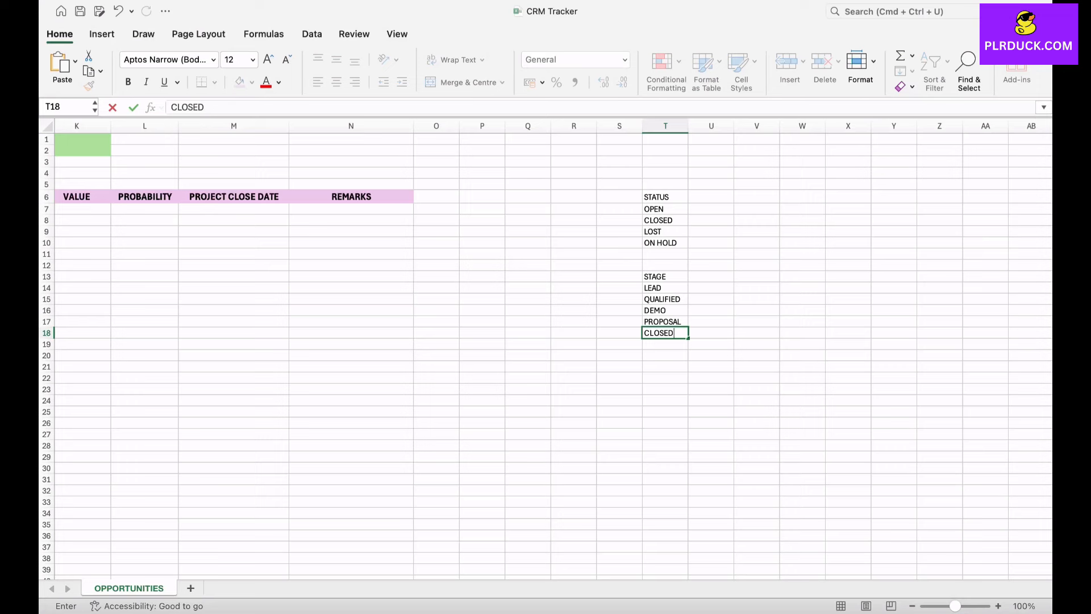
{"action": "left_click", "coordinate": [664, 355]}
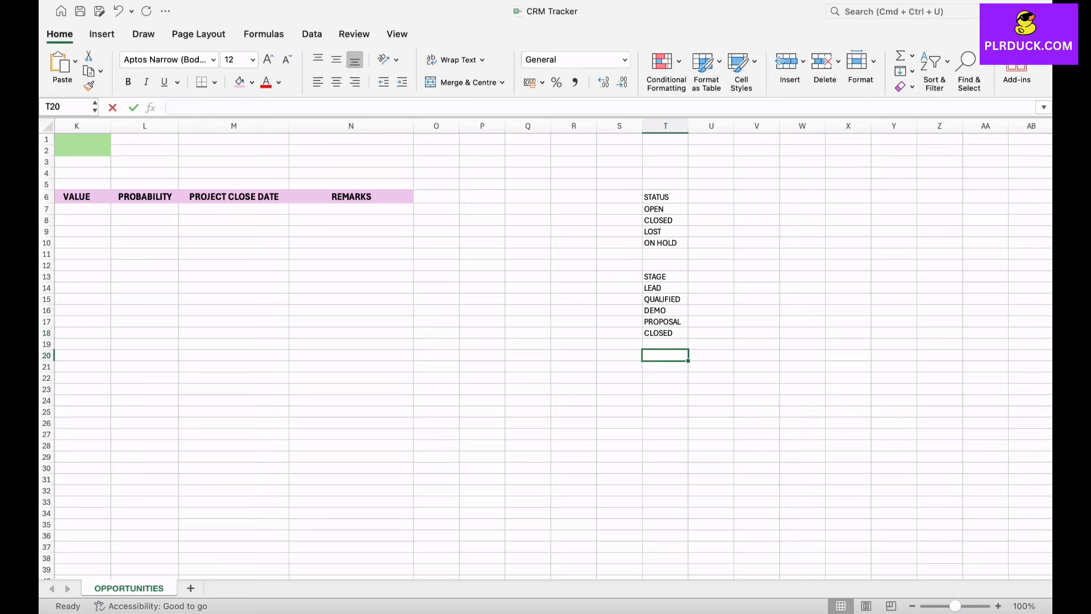
Enter the heading ACCOUNT MANAGER in cell T21, below the stage list
{"action": "scroll", "coordinate": [546, 352], "scroll_direction": "left", "scroll_amount": 8}
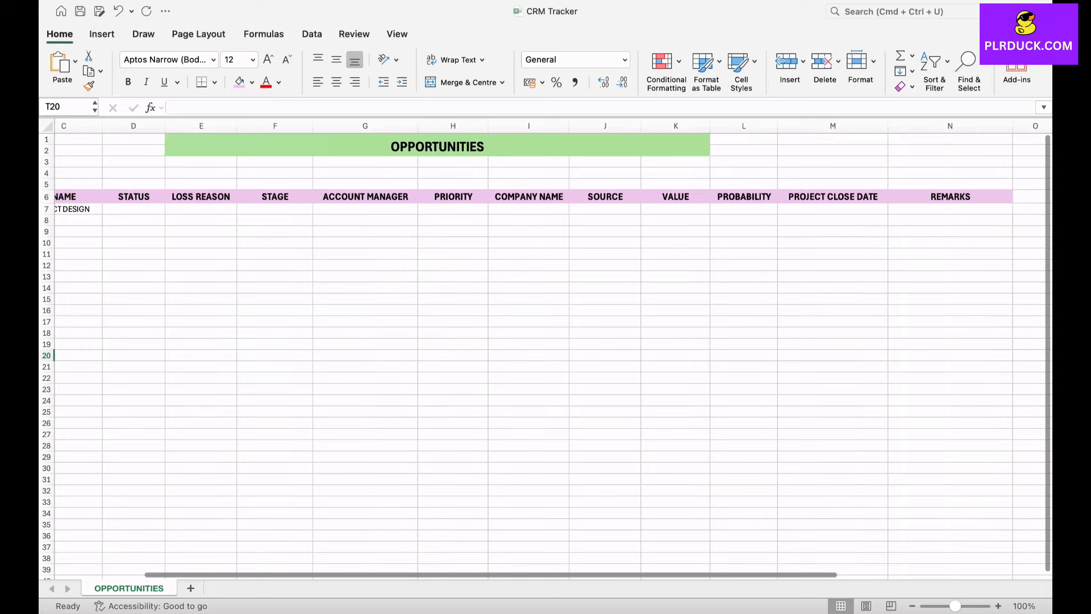
{"action": "scroll", "coordinate": [546, 352], "scroll_direction": "right", "scroll_amount": 8}
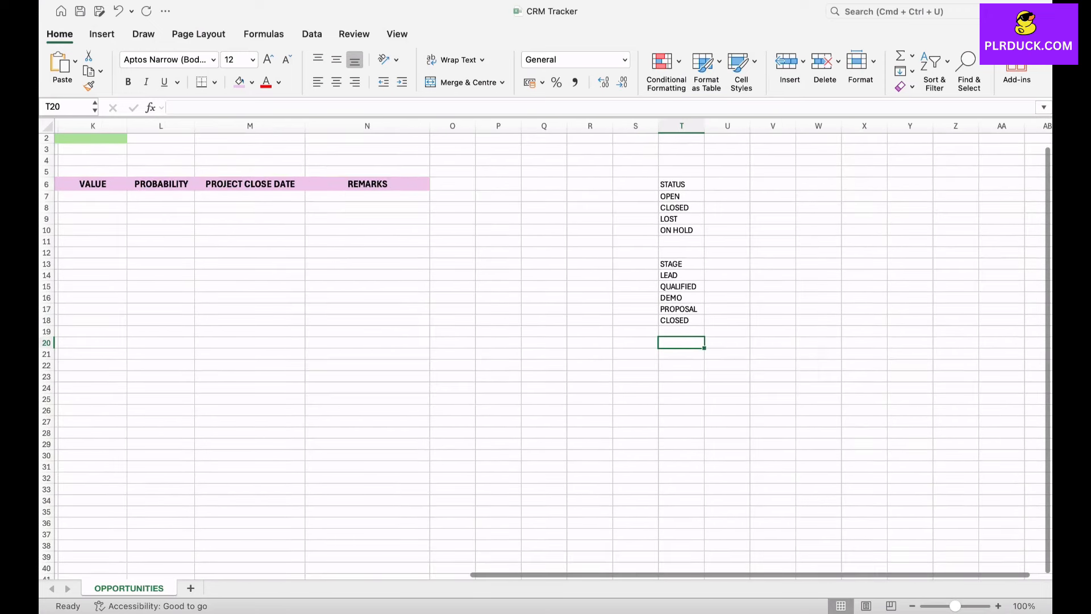
{"action": "left_click", "coordinate": [682, 353]}
{"action": "type", "text": "ACCOU"}
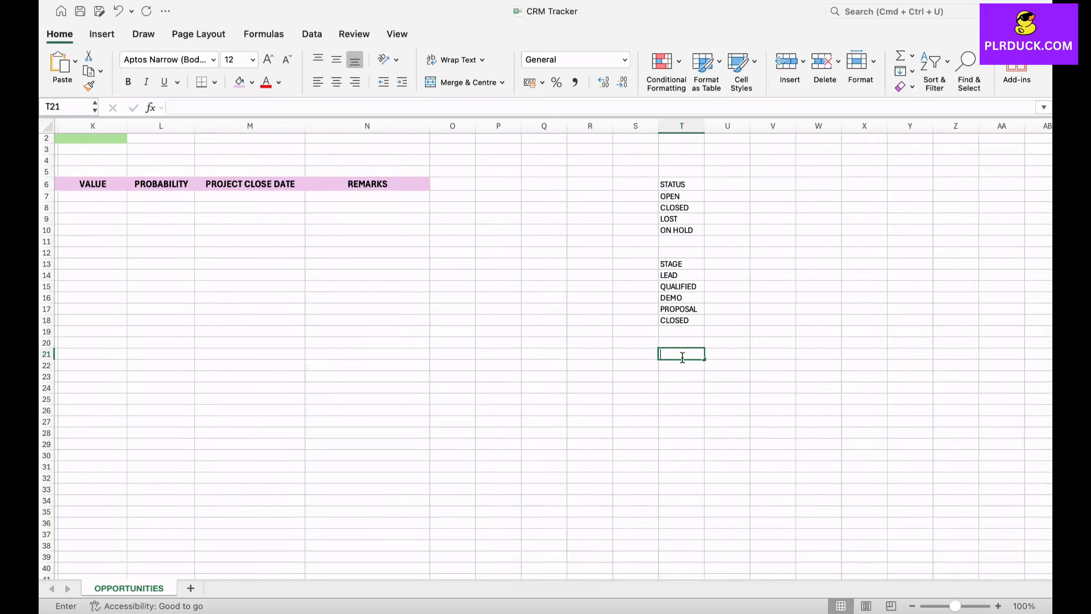
{"action": "type", "text": "NT MA"}
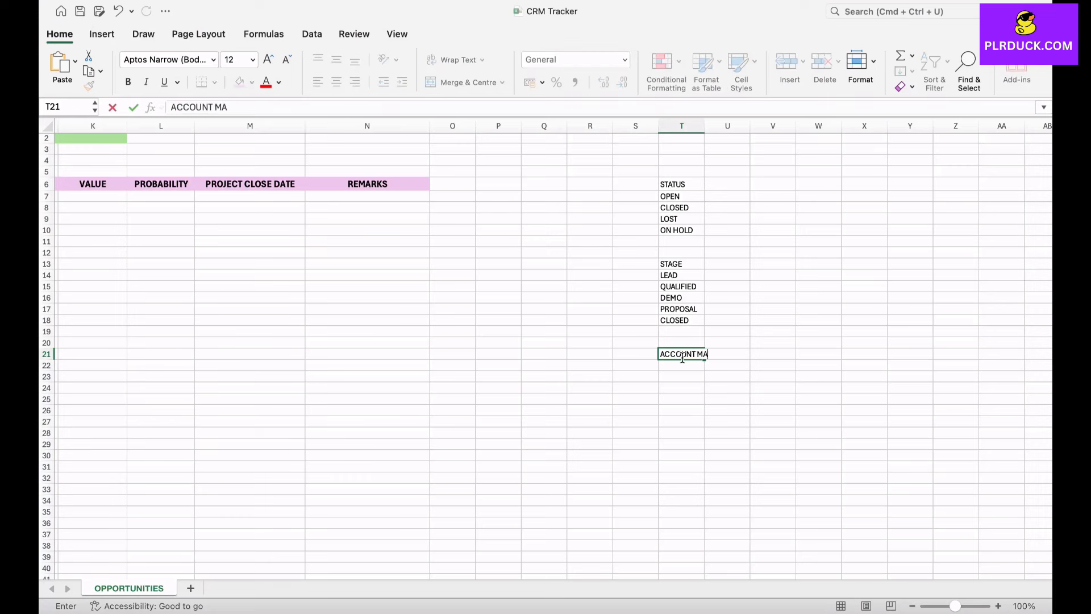
{"action": "type", "text": "NAGER"}
{"action": "key", "text": "Return"}
List the three account managers' first names in cells T22 to T24
{"action": "type", "text": "JOHN"}
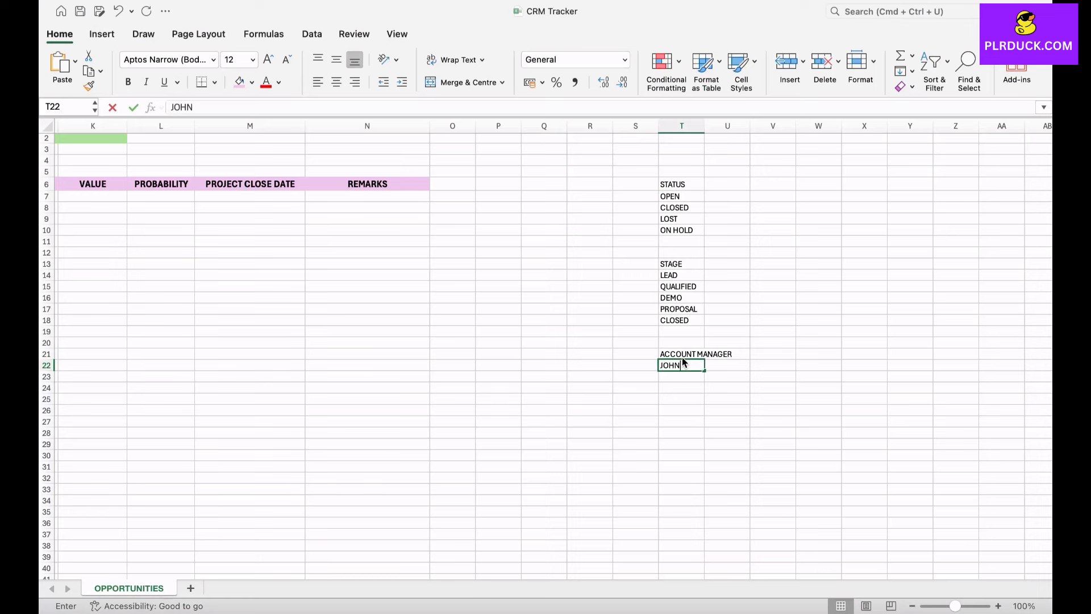
{"action": "key", "text": "Return"}
{"action": "type", "text": "AL"}
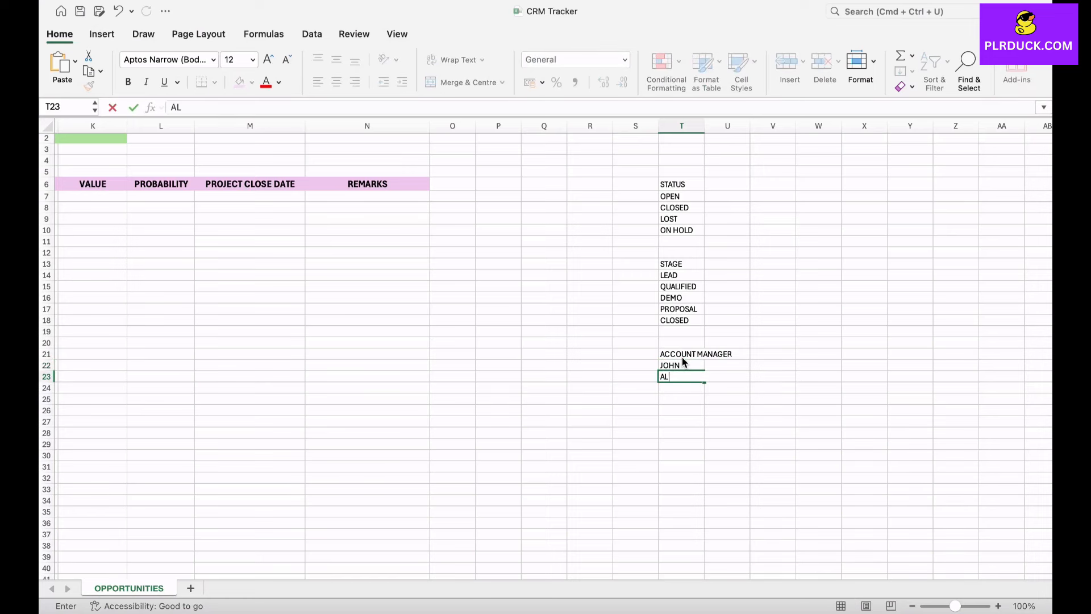
{"action": "type", "text": "BERT"}
{"action": "key", "text": "Return"}
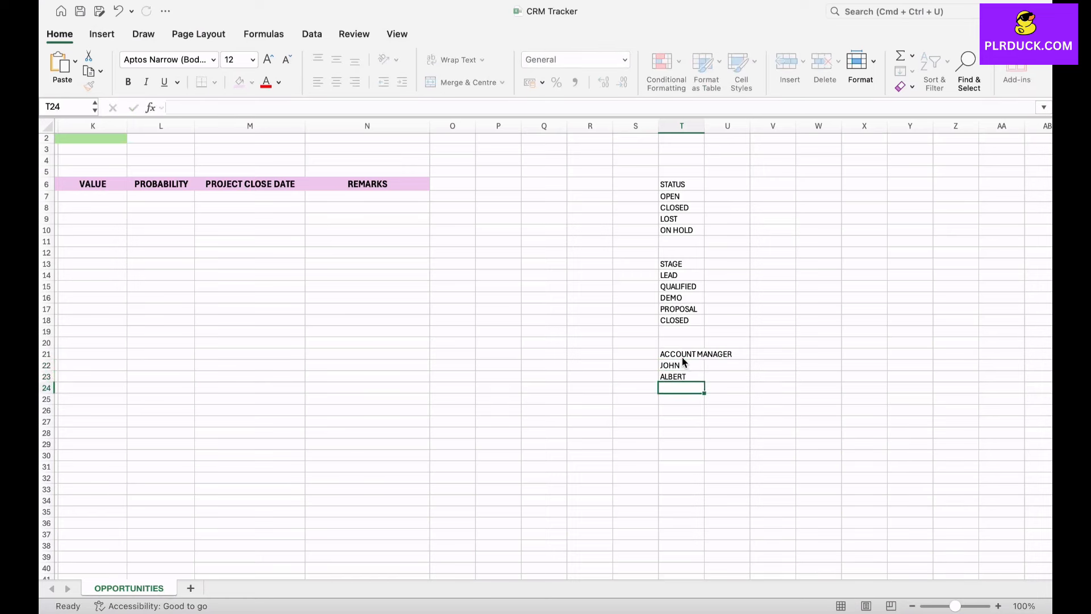
{"action": "type", "text": "SAM"}
{"action": "key", "text": "Return"}
Enter the heading PRIORITY in cell T27, below the account manager list
{"action": "key", "text": "Return"}
{"action": "scroll", "coordinate": [546, 352], "scroll_direction": "left", "scroll_amount": 10}
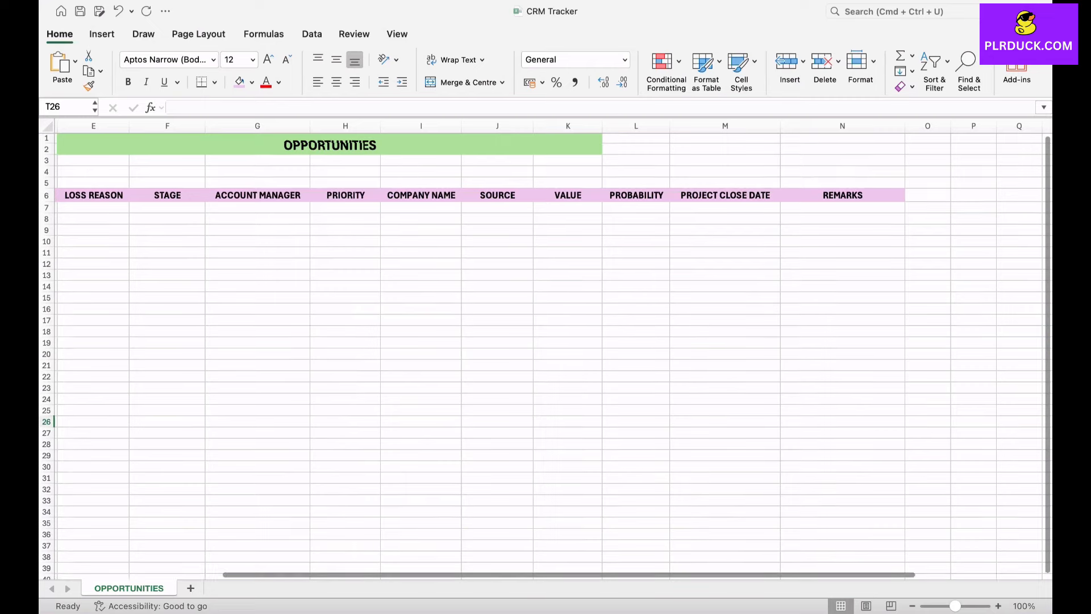
{"action": "scroll", "coordinate": [545, 352], "scroll_direction": "right", "scroll_amount": 8}
{"action": "scroll", "coordinate": [545, 353], "scroll_direction": "down", "scroll_amount": 3}
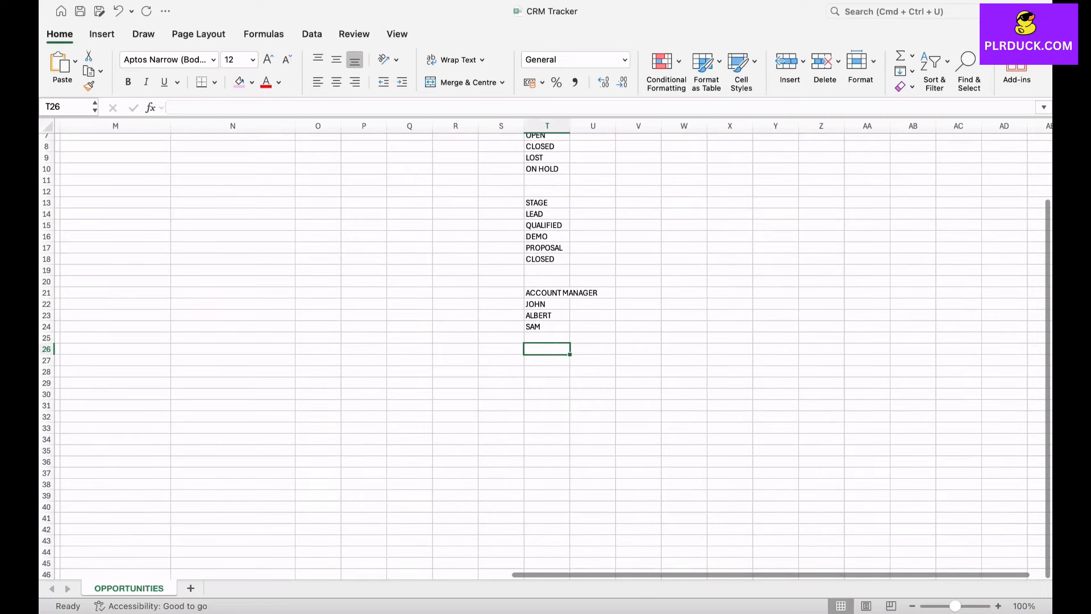
{"action": "left_click", "coordinate": [543, 364]}
{"action": "type", "text": "PR"}
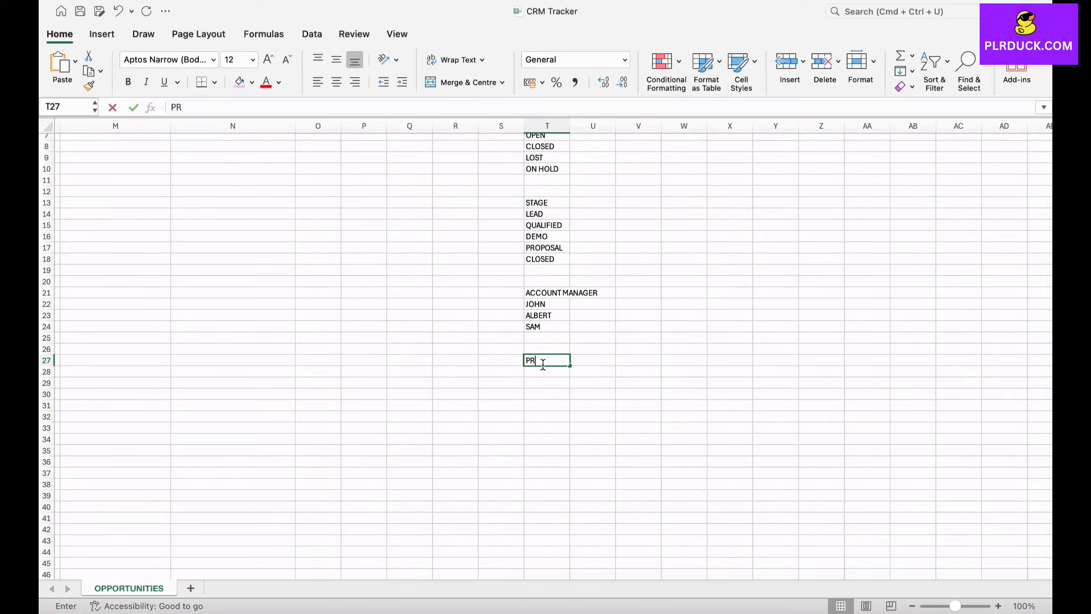
{"action": "type", "text": "IORITY"}
{"action": "key", "text": "Return"}
List the priority options LOW, MEDIUM and HIGH in cells T28 to T30
{"action": "type", "text": "LOW"}
{"action": "key", "text": "Return"}
{"action": "type", "text": "MEDIUM"}
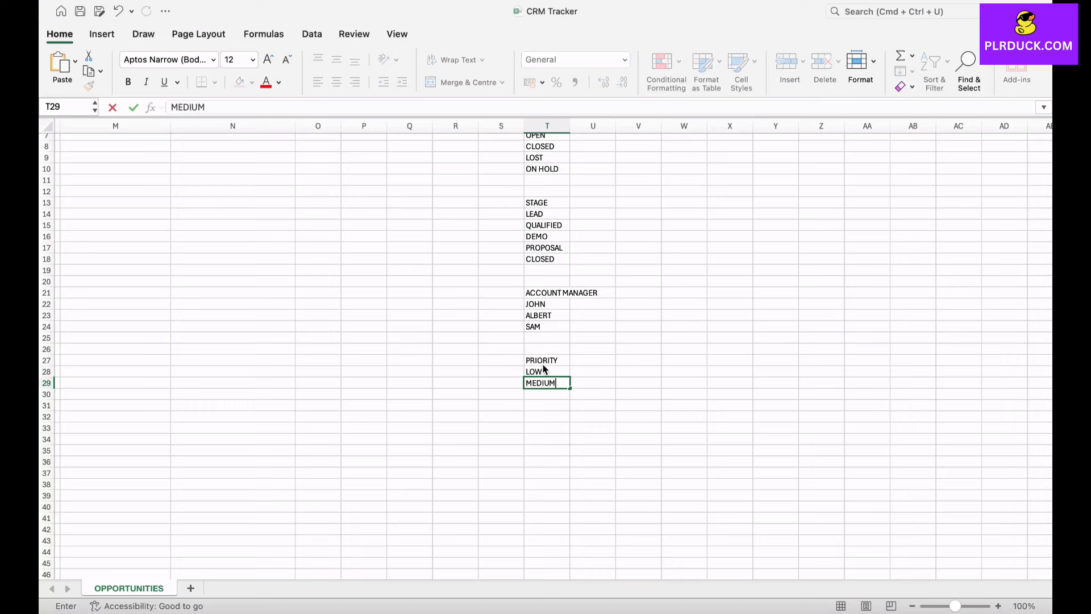
{"action": "key", "text": "Return"}
{"action": "type", "text": "HIGH"}
{"action": "left_click", "coordinate": [543, 454]}
Enter the heading SOURCE in cell T33, below the priority list
{"action": "scroll", "coordinate": [544, 453], "scroll_direction": "up", "scroll_amount": 3}
{"action": "scroll", "coordinate": [544, 453], "scroll_direction": "left", "scroll_amount": 10}
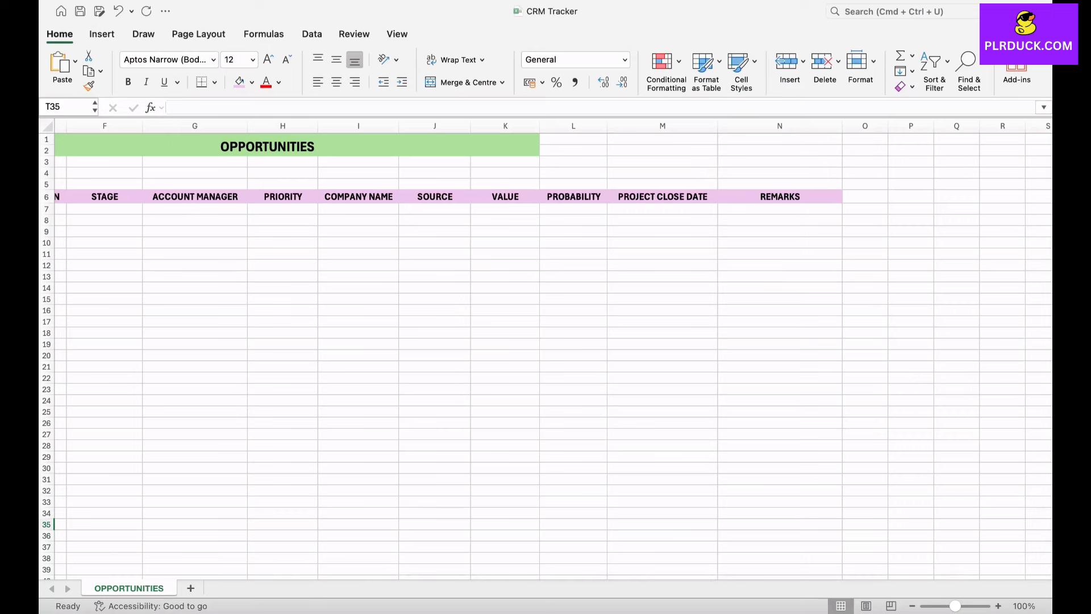
{"action": "scroll", "coordinate": [546, 352], "scroll_direction": "right", "scroll_amount": 10}
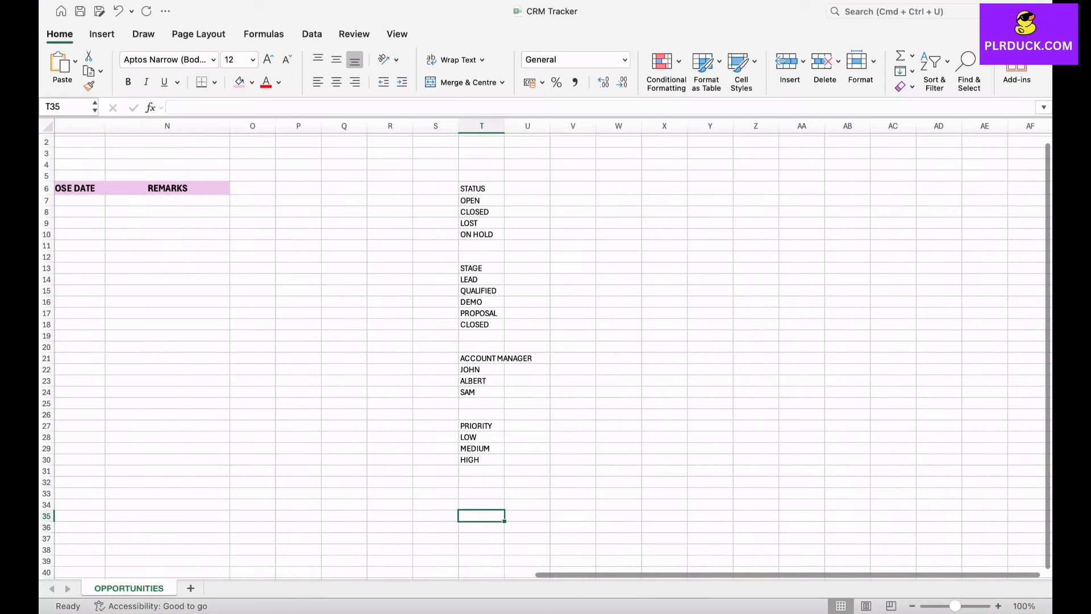
{"action": "left_click", "coordinate": [481, 493]}
{"action": "type", "text": "SOUCR"}
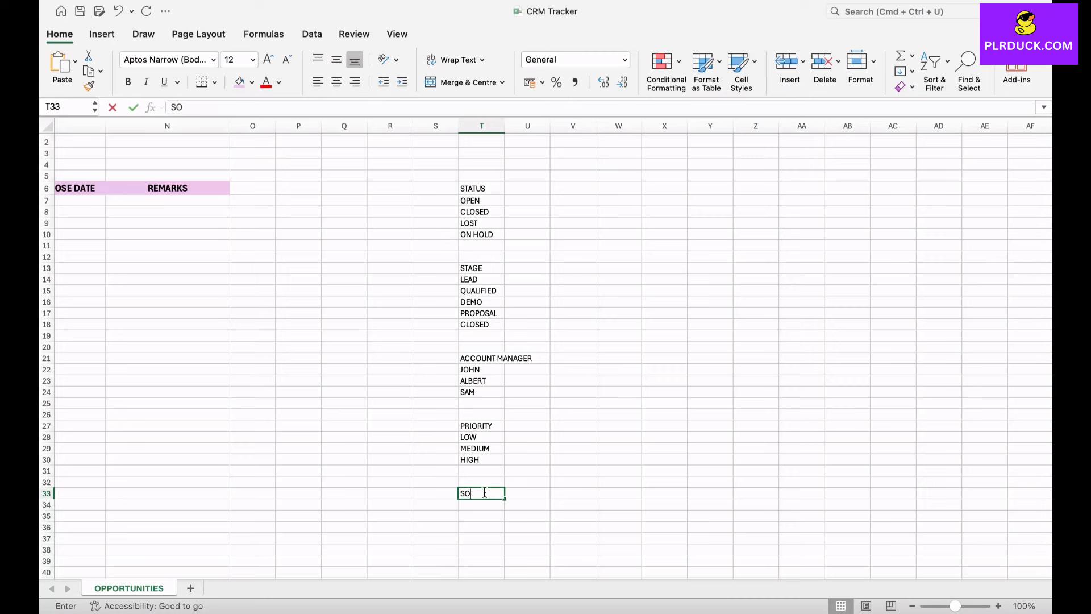
{"action": "key", "text": "BackSpace"}
{"action": "key", "text": "BackSpace"}
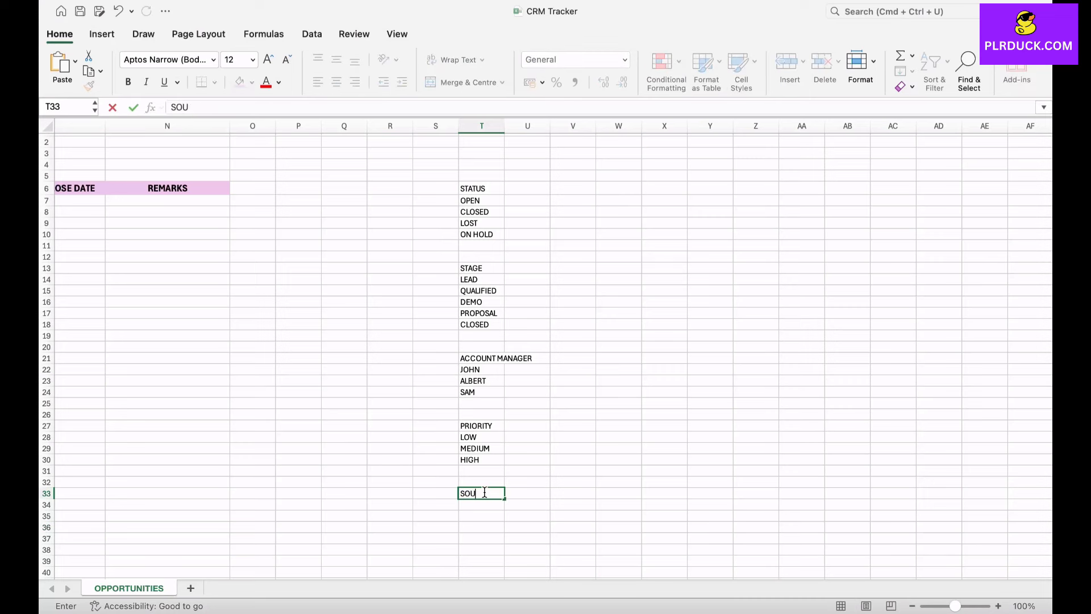
{"action": "type", "text": "RCE"}
{"action": "key", "text": "Return"}
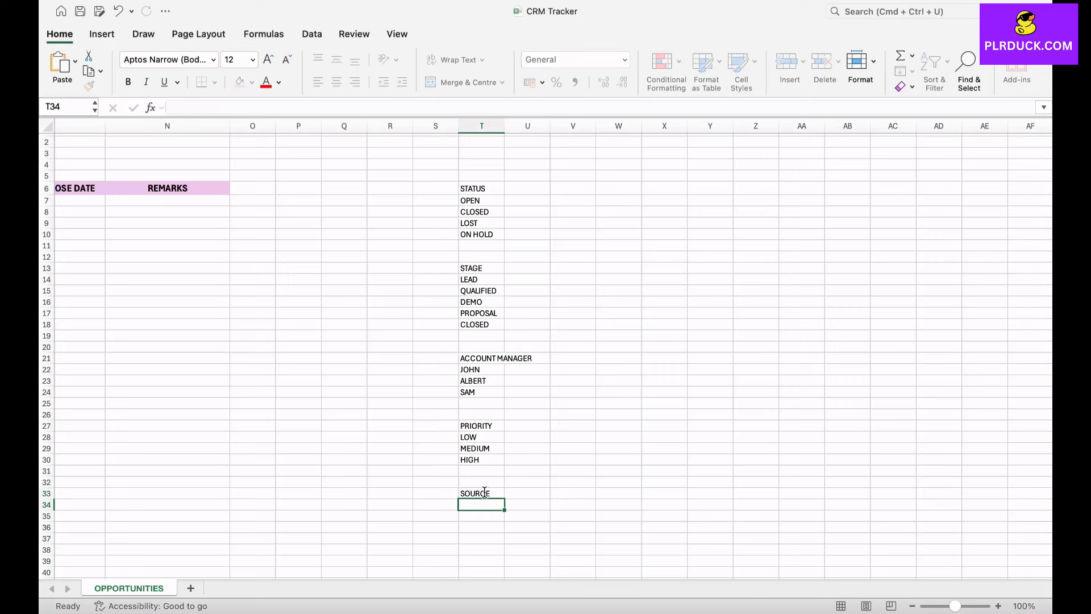
List the source options SOCIAL MEDIA, WEBSITE, LINKEDIN and NETWORKING in cells T34 to T37
{"action": "type", "text": "SOCIAL MEDIA"}
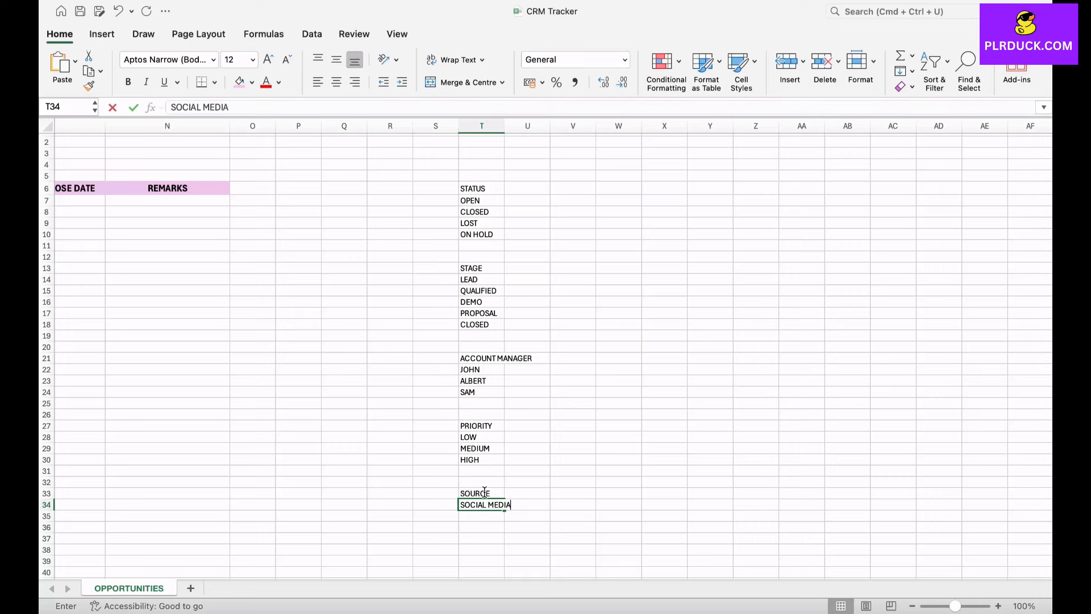
{"action": "key", "text": "Return"}
{"action": "type", "text": "WEBSITE"}
{"action": "key", "text": "Return"}
{"action": "type", "text": "LINKEDIN"}
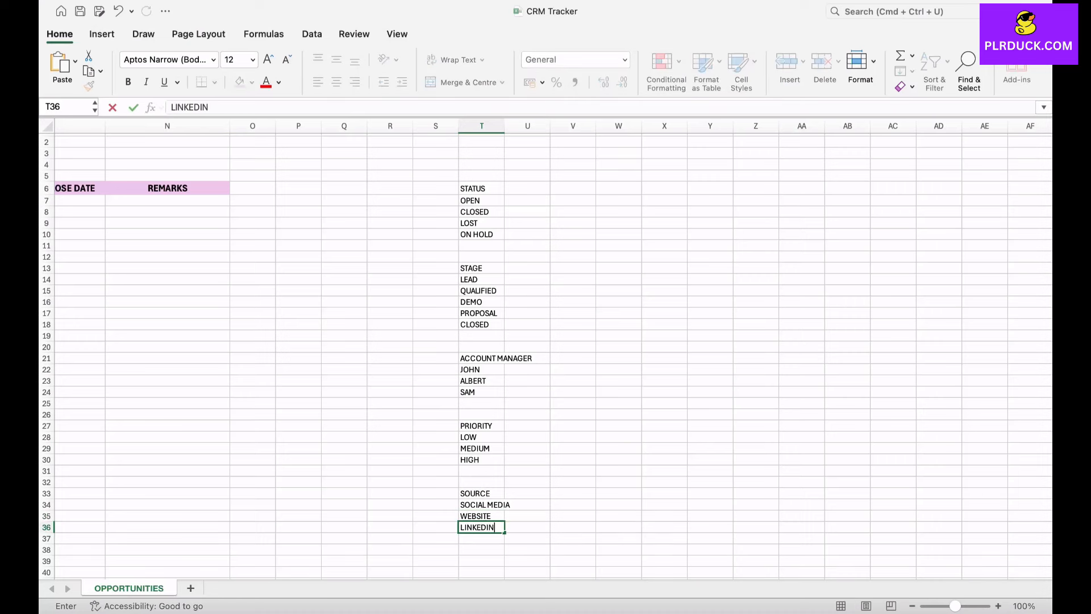
{"action": "key", "text": "Return"}
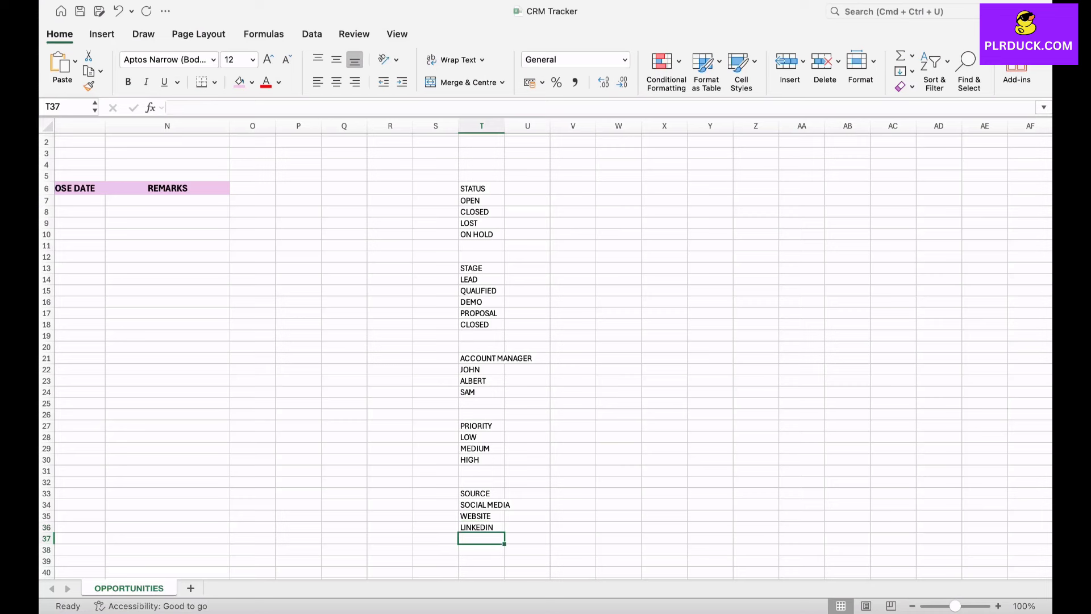
{"action": "type", "text": "NETWORKING"}
{"action": "left_click", "coordinate": [573, 528]}
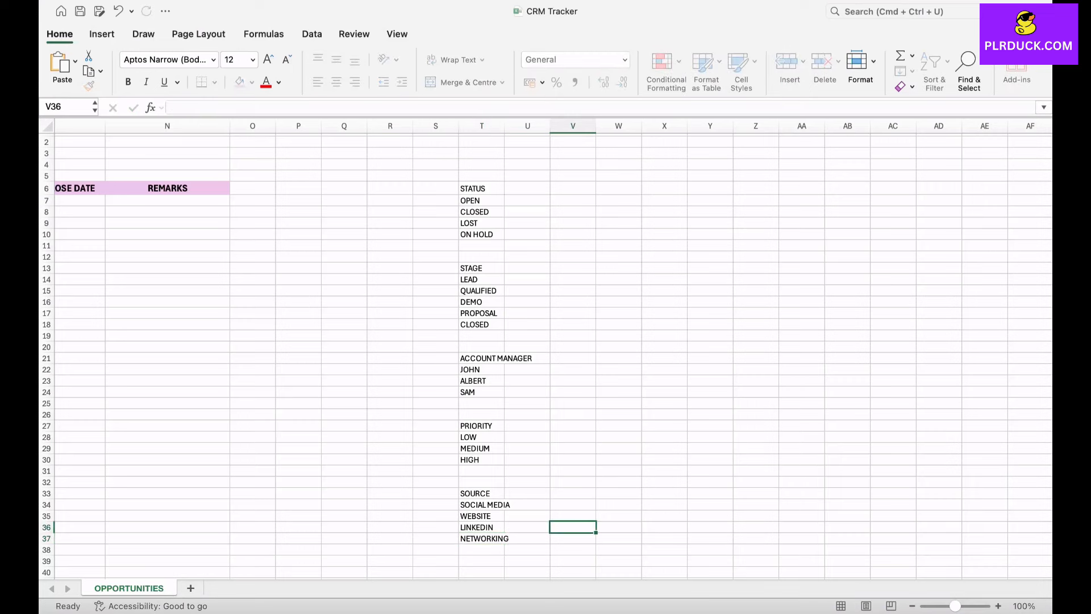
Add list data validation to STATUS cell D7, using the status options in T7:T10 as the source
{"action": "scroll", "coordinate": [545, 352], "scroll_direction": "left", "scroll_amount": 2}
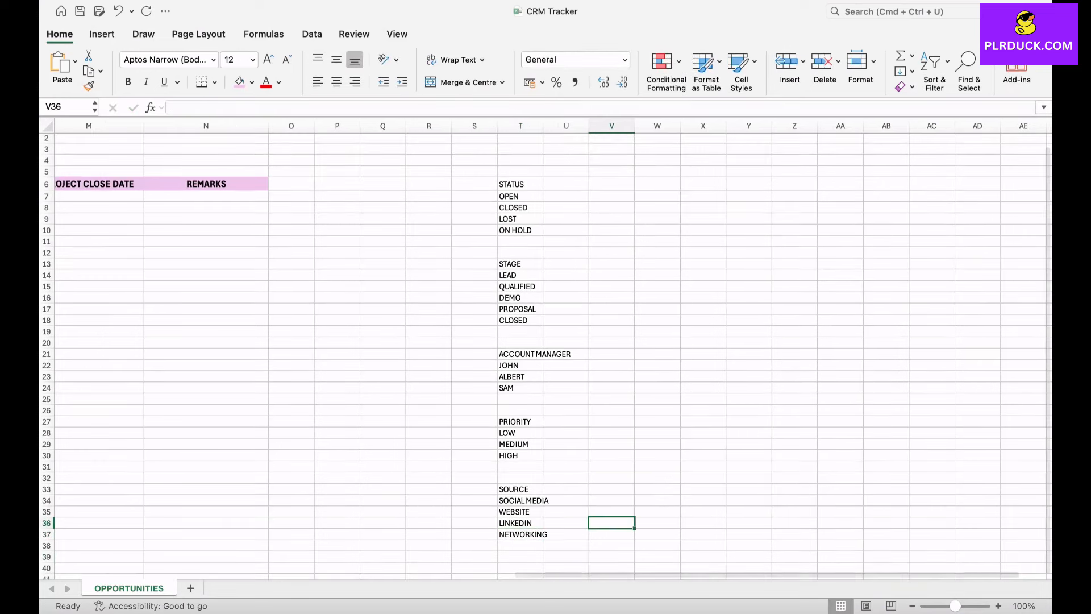
{"action": "scroll", "coordinate": [546, 352], "scroll_direction": "left", "scroll_amount": 8}
{"action": "scroll", "coordinate": [545, 352], "scroll_direction": "left", "scroll_amount": 4}
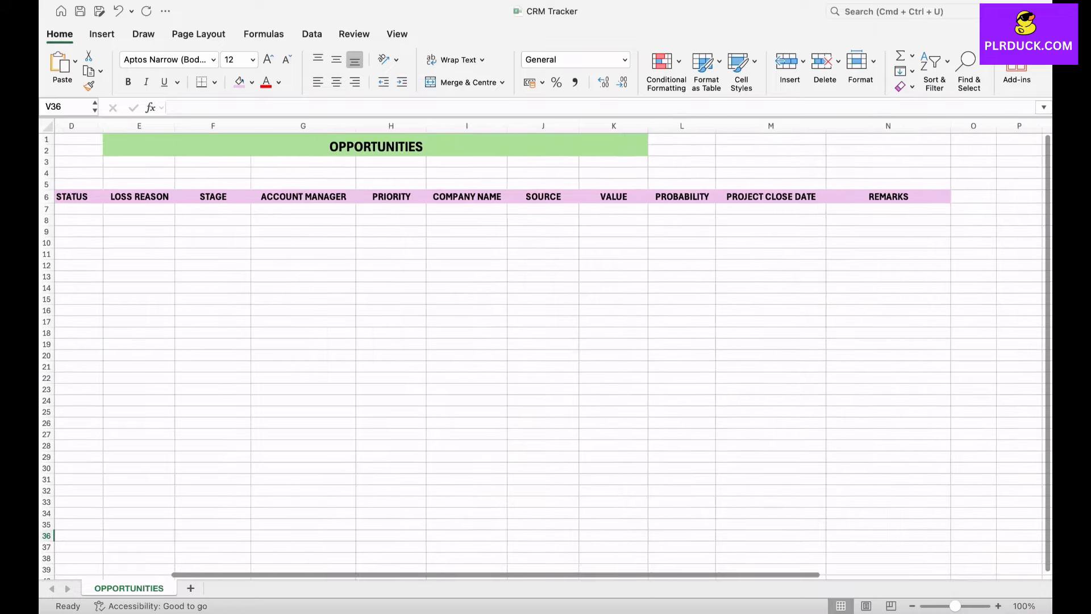
{"action": "scroll", "coordinate": [546, 352], "scroll_direction": "left", "scroll_amount": 2}
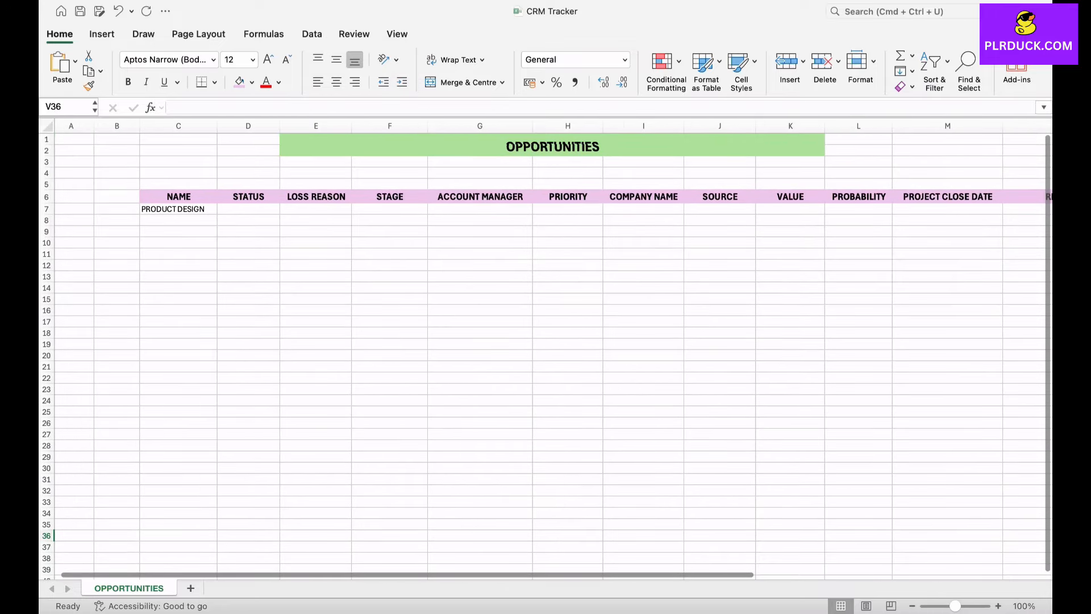
{"action": "left_click", "coordinate": [249, 209]}
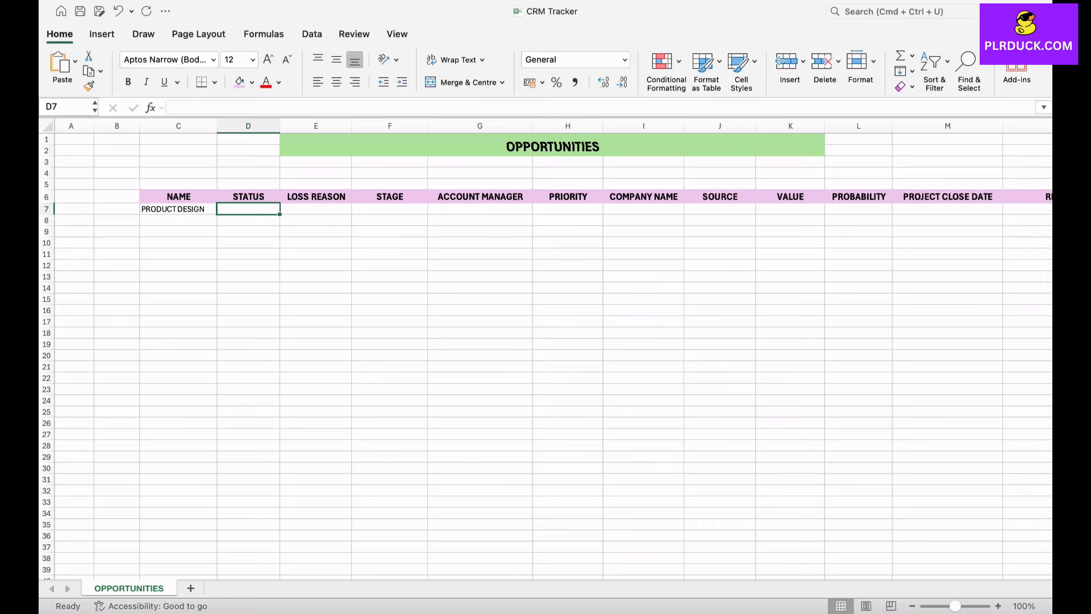
{"action": "left_click", "coordinate": [312, 34]}
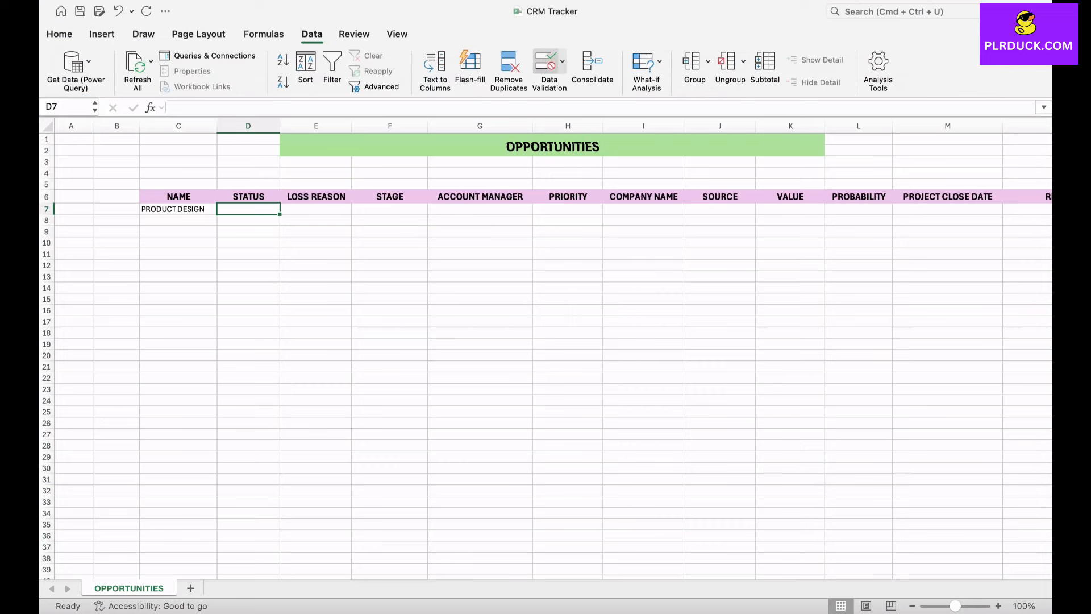
{"action": "left_click", "coordinate": [546, 62]}
{"action": "left_click", "coordinate": [469, 175]}
{"action": "left_click", "coordinate": [410, 222]}
{"action": "left_click", "coordinate": [693, 250]}
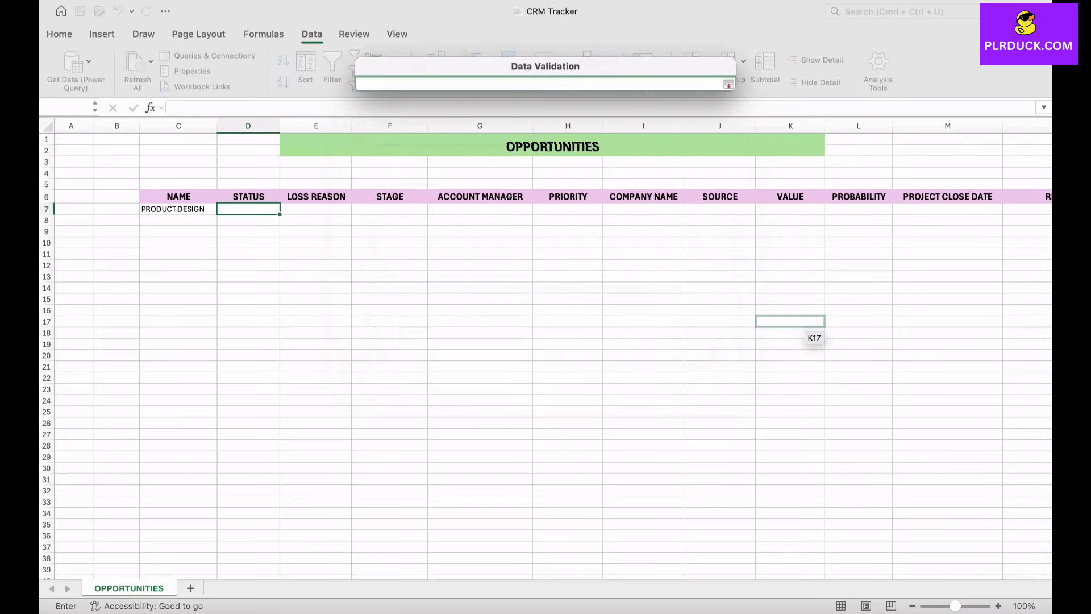
{"action": "scroll", "coordinate": [790, 322], "scroll_direction": "right", "scroll_amount": 10}
{"action": "left_click_drag", "start_coordinate": [617, 210], "coordinate": [625, 244]}
{"action": "key", "text": "Return"}
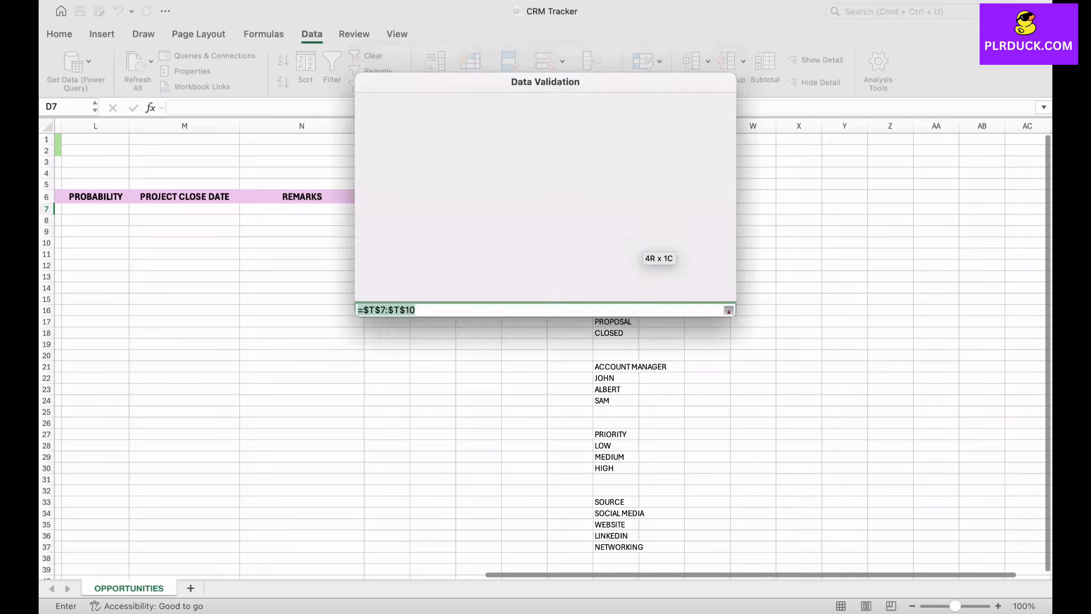
{"action": "key", "text": "Return"}
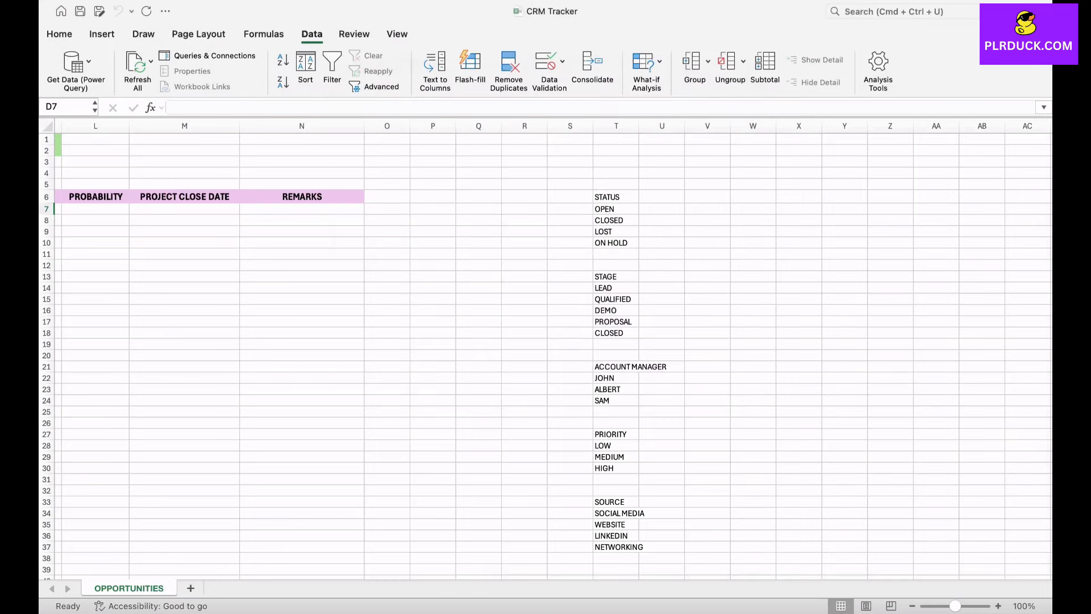
Copy the STATUS validation from D7 down to D25 and check the options in its drop-down list
{"action": "scroll", "coordinate": [554, 351], "scroll_direction": "left", "scroll_amount": 10}
{"action": "left_click_drag", "start_coordinate": [161, 215], "coordinate": [161, 418]}
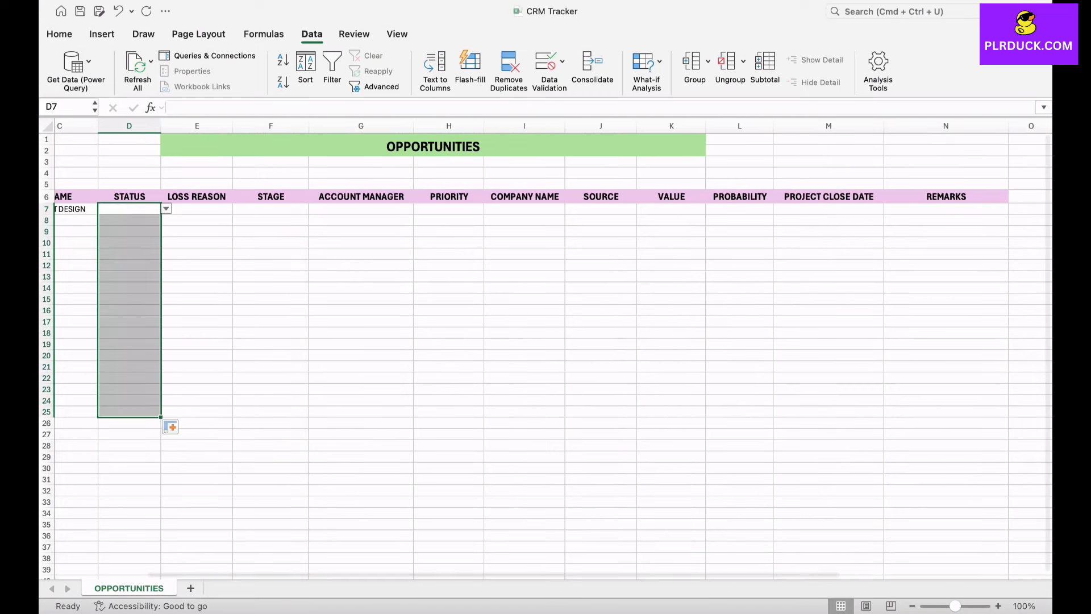
{"action": "key", "text": "alt+Down"}
{"action": "key", "text": "Down"}
{"action": "key", "text": "Down"}
{"action": "key", "text": "Down"}
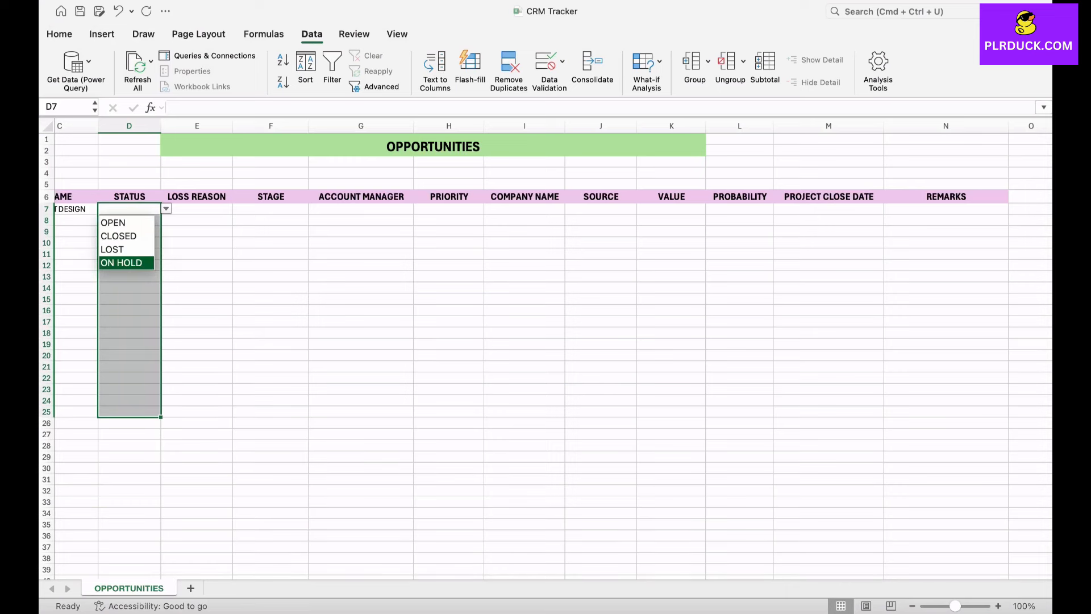
{"action": "key", "text": "Escape"}
Add list data validation to STAGE cell F7, using the stage options in T14:T18 as the source
{"action": "left_click", "coordinate": [270, 210]}
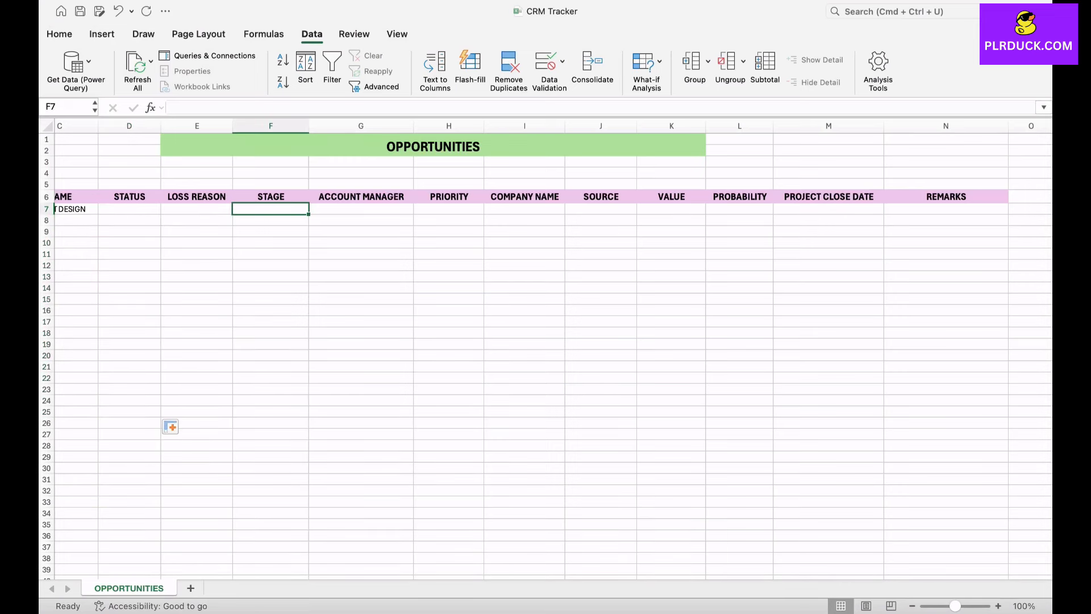
{"action": "left_click", "coordinate": [546, 62]}
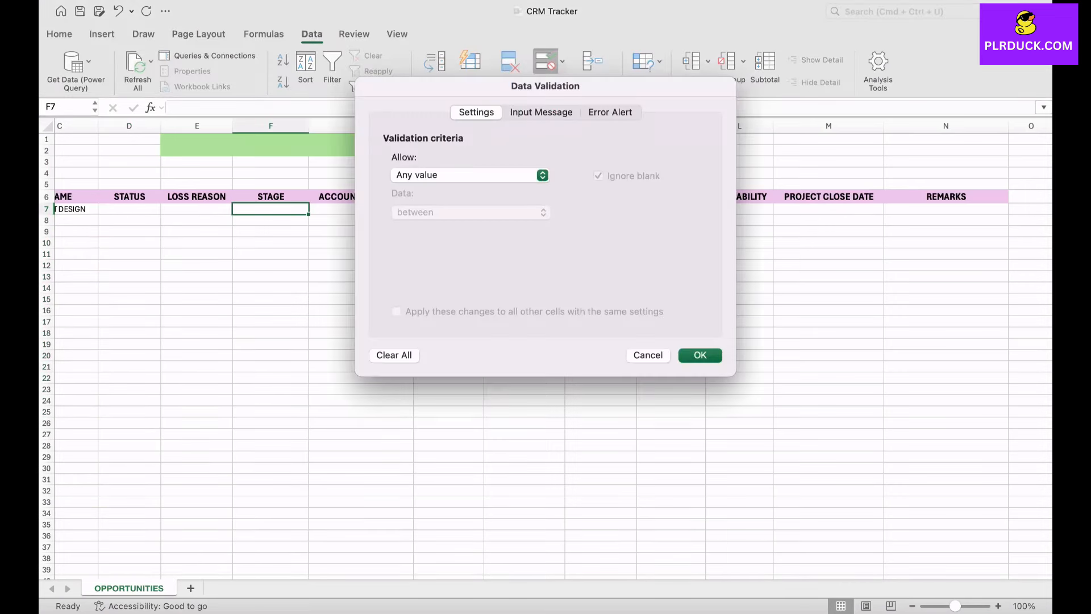
{"action": "left_click", "coordinate": [470, 175]}
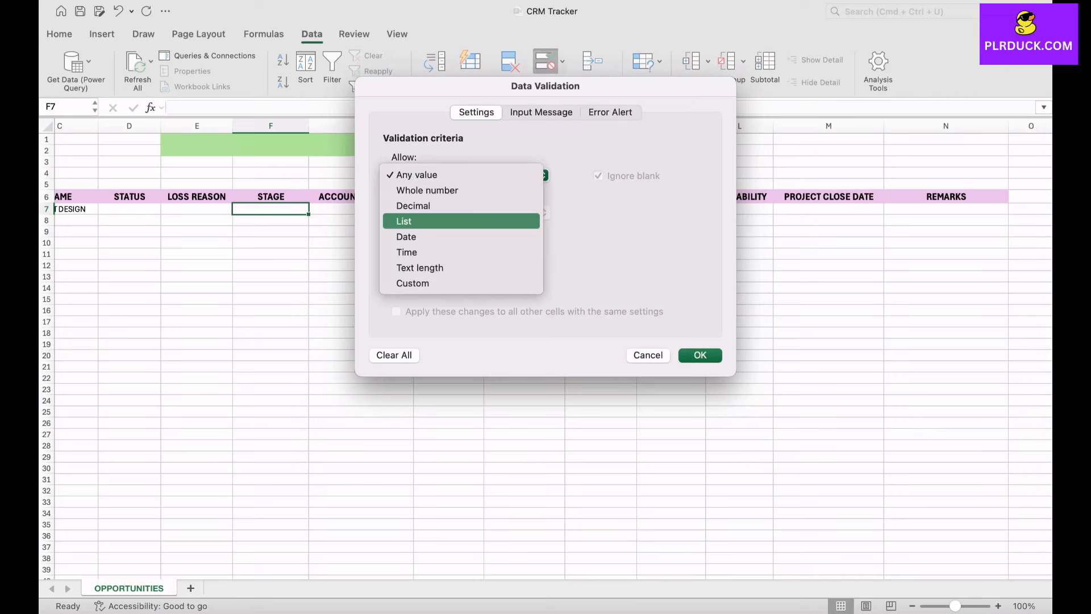
{"action": "key", "text": "Return"}
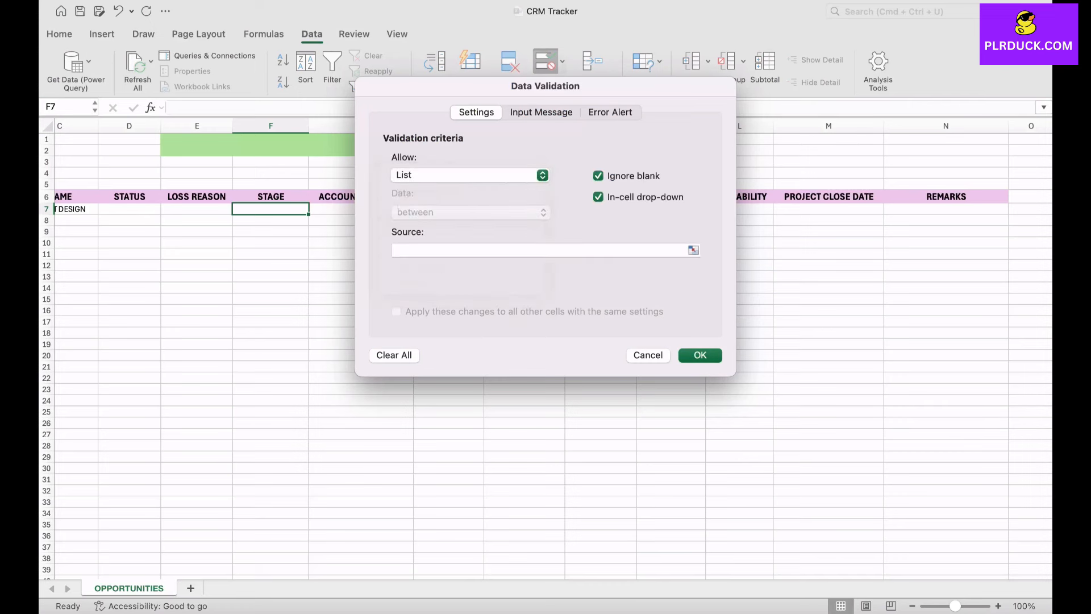
{"action": "left_click", "coordinate": [693, 250]}
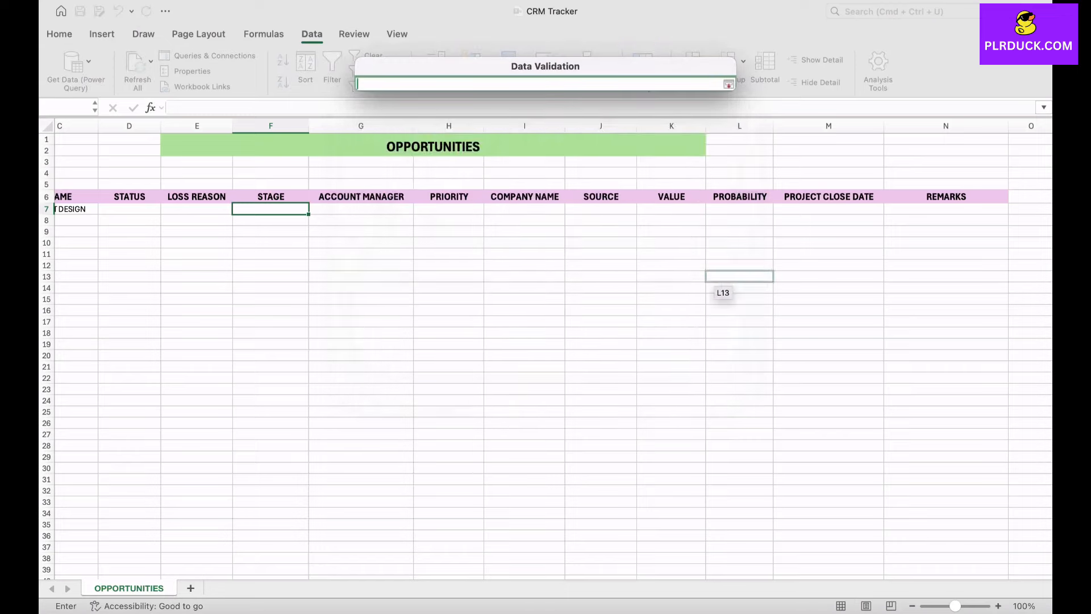
{"action": "scroll", "coordinate": [739, 301], "scroll_direction": "right", "scroll_amount": 8}
{"action": "left_click_drag", "start_coordinate": [676, 287], "coordinate": [696, 336]}
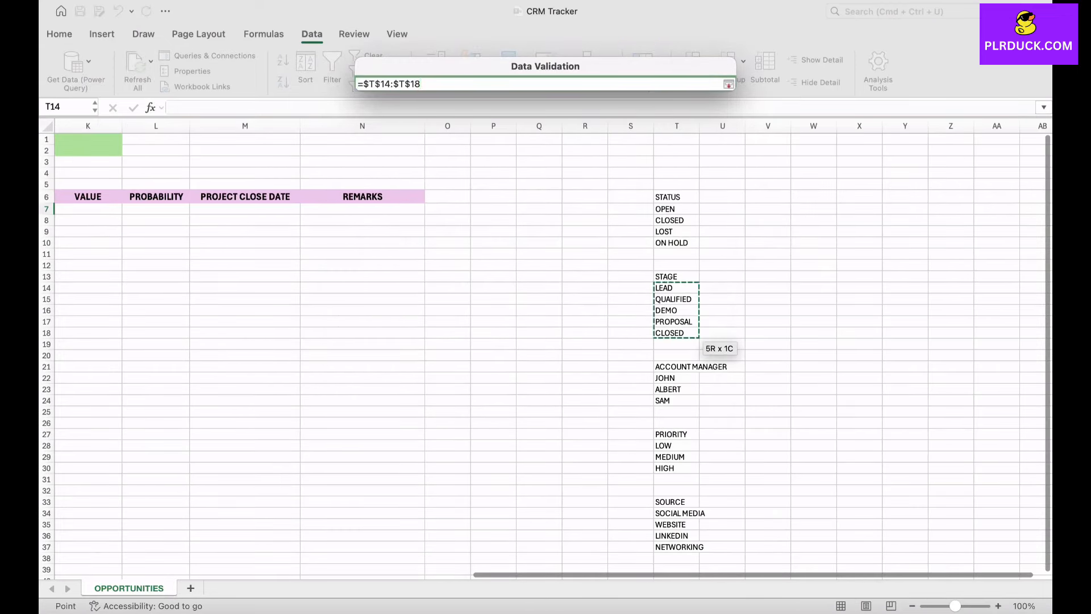
{"action": "key", "text": "Return"}
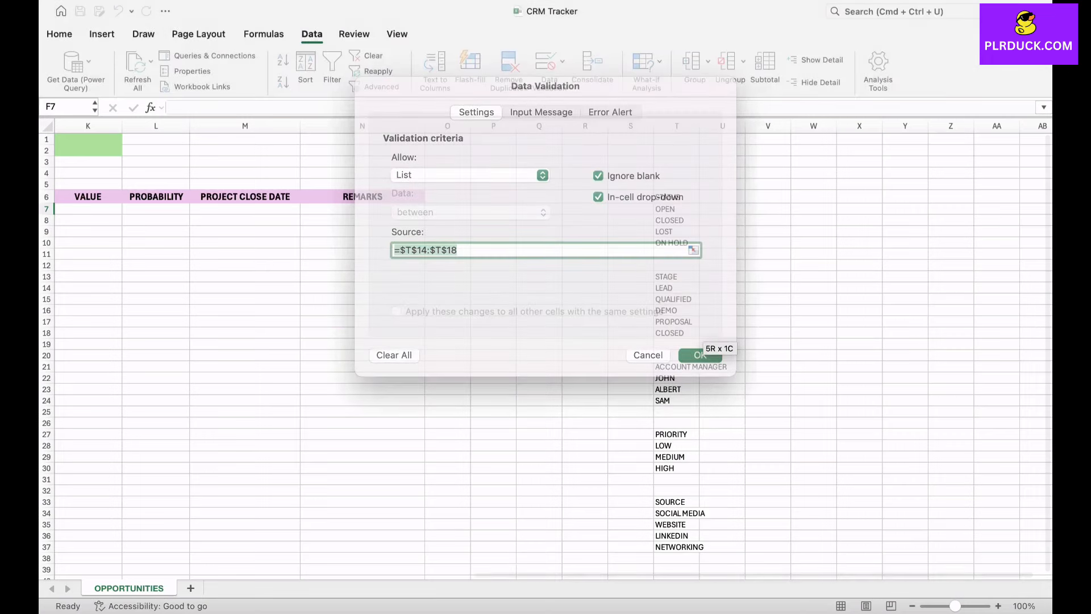
{"action": "key", "text": "Return"}
Copy the STAGE validation from F7 down to F25 and check its drop-down list
{"action": "scroll", "coordinate": [546, 341], "scroll_direction": "left", "scroll_amount": 6}
{"action": "scroll", "coordinate": [545, 341], "scroll_direction": "left", "scroll_amount": 2}
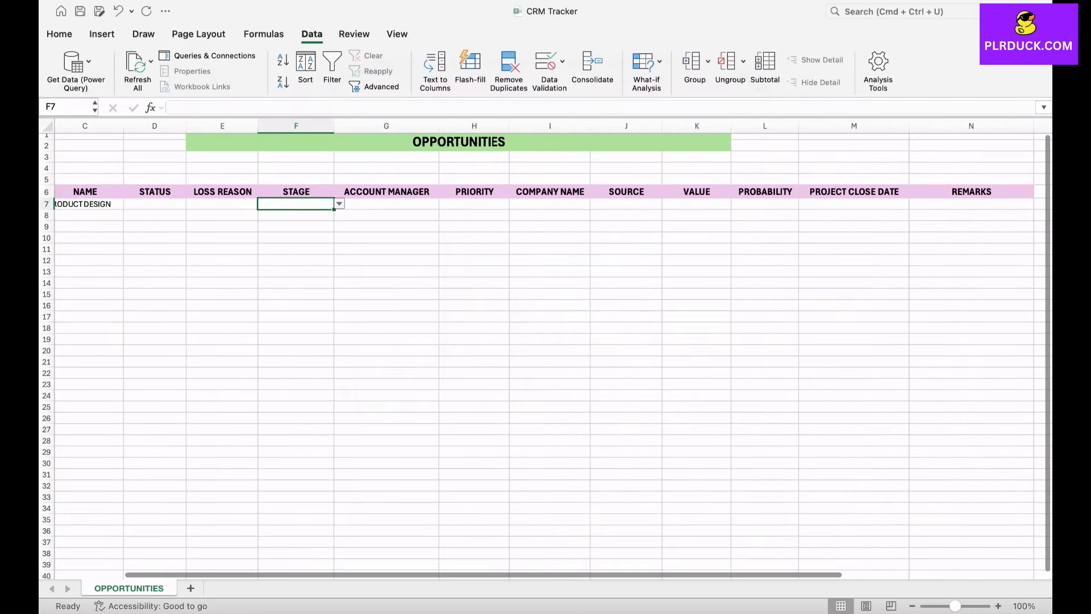
{"action": "left_click_drag", "start_coordinate": [334, 209], "coordinate": [334, 410]}
{"action": "left_click", "coordinate": [340, 204]}
{"action": "left_click", "coordinate": [386, 238]}
Add list data validation to ACCOUNT MANAGER cell G7, using the manager names in T22:T24 as the source
{"action": "left_click", "coordinate": [387, 237]}
{"action": "key", "text": "Up"}
{"action": "key", "text": "Up"}
{"action": "key", "text": "Up"}
{"action": "left_click", "coordinate": [546, 62]}
{"action": "left_click", "coordinate": [470, 175]}
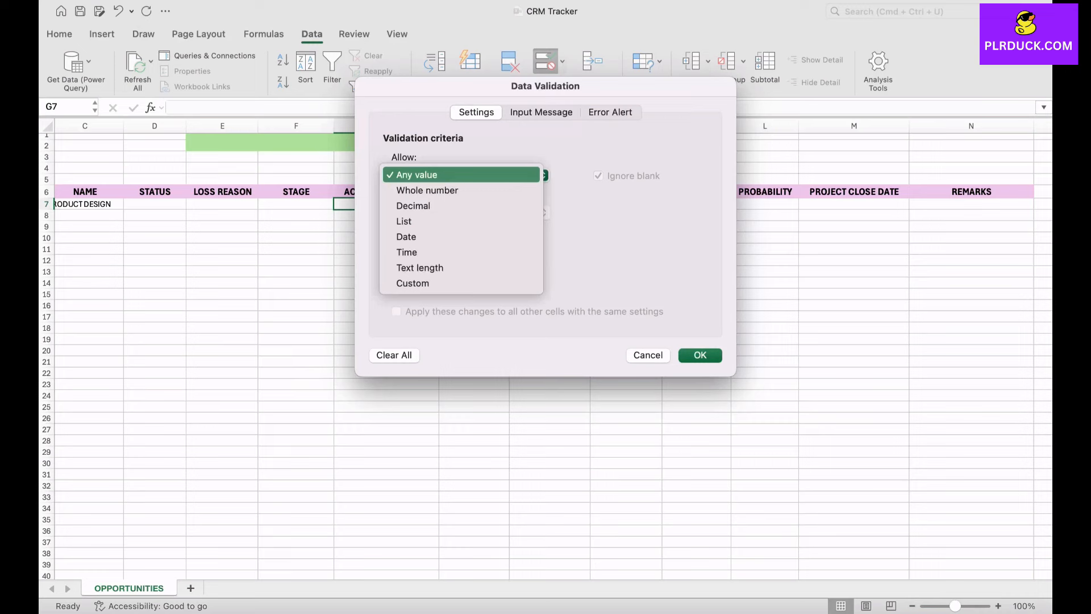
{"action": "left_click", "coordinate": [415, 222]}
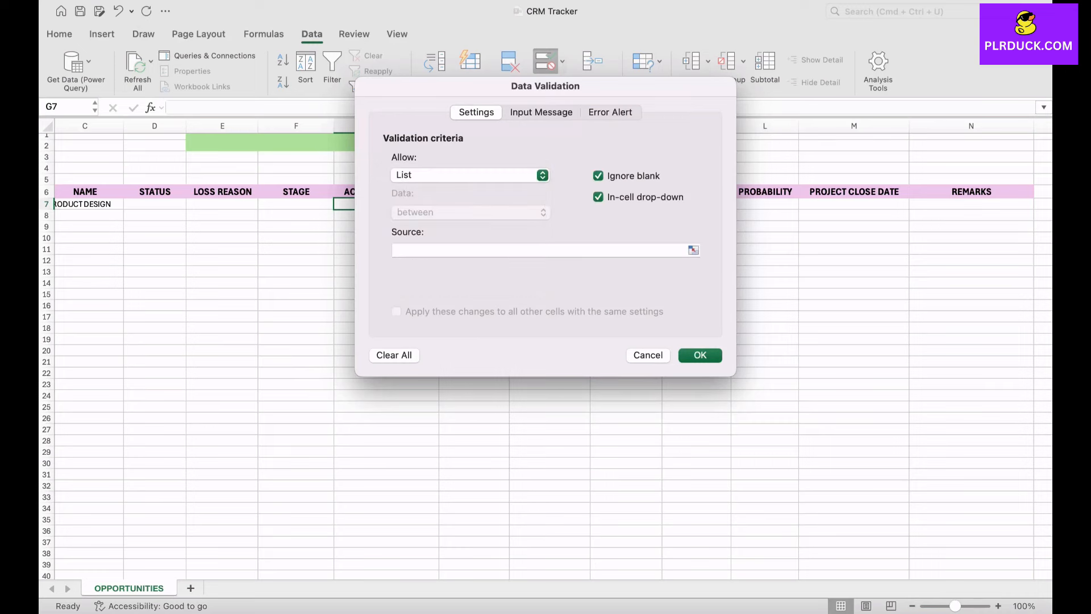
{"action": "left_click", "coordinate": [693, 250]}
{"action": "scroll", "coordinate": [811, 328], "scroll_direction": "right", "scroll_amount": 5}
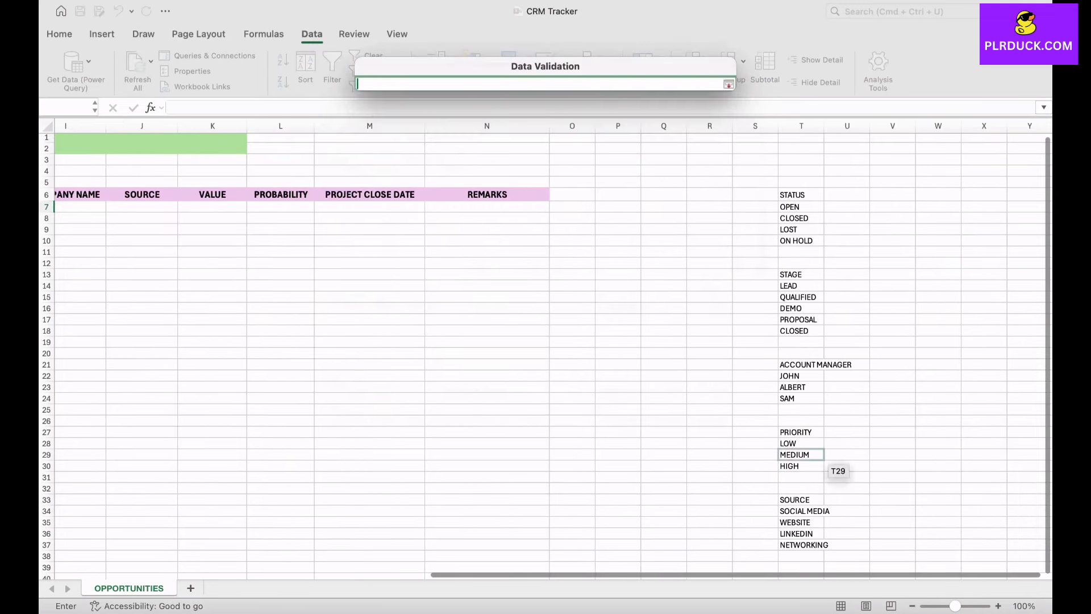
{"action": "left_click_drag", "start_coordinate": [818, 377], "coordinate": [818, 400]}
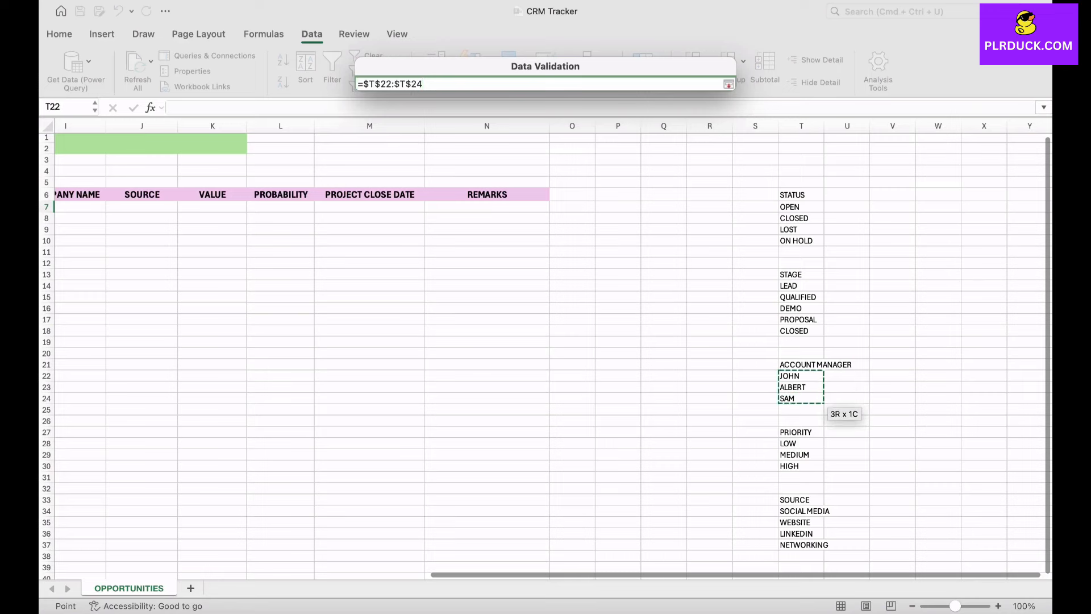
{"action": "key", "text": "Return"}
{"action": "key", "text": "Return"}
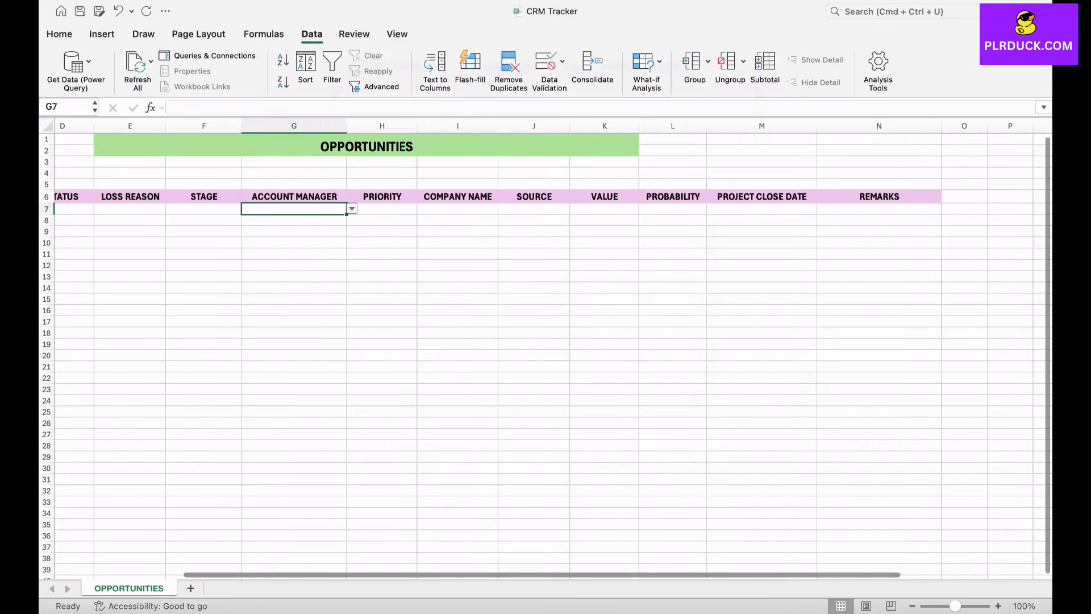
Check the ACCOUNT MANAGER drop-down list in G7 and copy its validation down to G25
{"action": "key", "text": "alt+Down"}
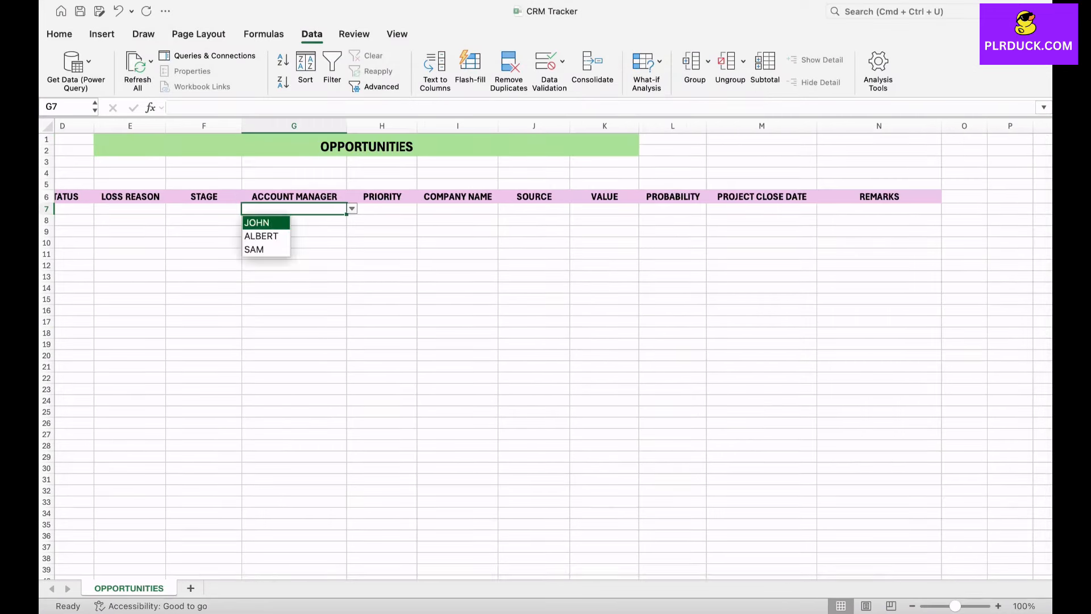
{"action": "key", "text": "Escape"}
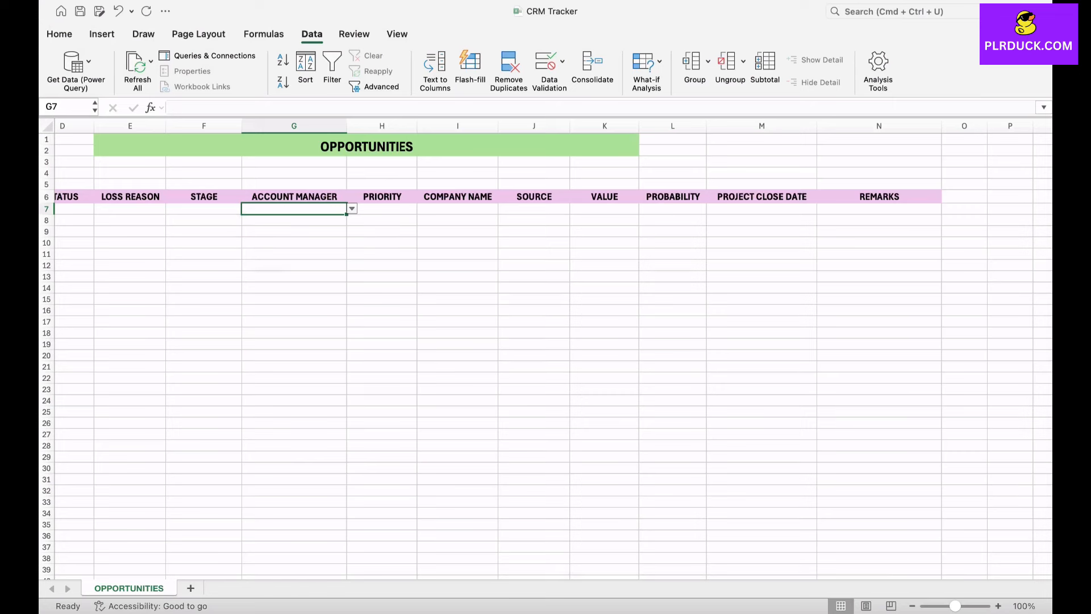
{"action": "left_click_drag", "start_coordinate": [346, 214], "coordinate": [347, 416]}
Add list data validation to PRIORITY cell H7, using the priority options in T28:T30 as the source
{"action": "left_click", "coordinate": [381, 276]}
{"action": "key", "text": "Up"}
{"action": "key", "text": "Up"}
{"action": "key", "text": "Up"}
{"action": "key", "text": "Up"}
{"action": "key", "text": "Up"}
{"action": "key", "text": "Up"}
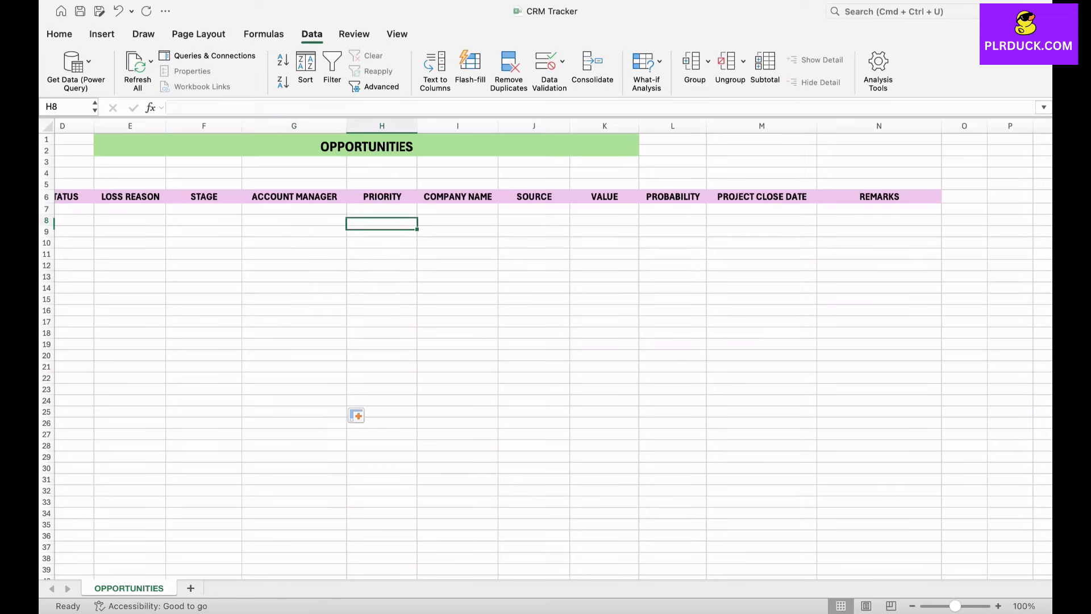
{"action": "left_click", "coordinate": [545, 62]}
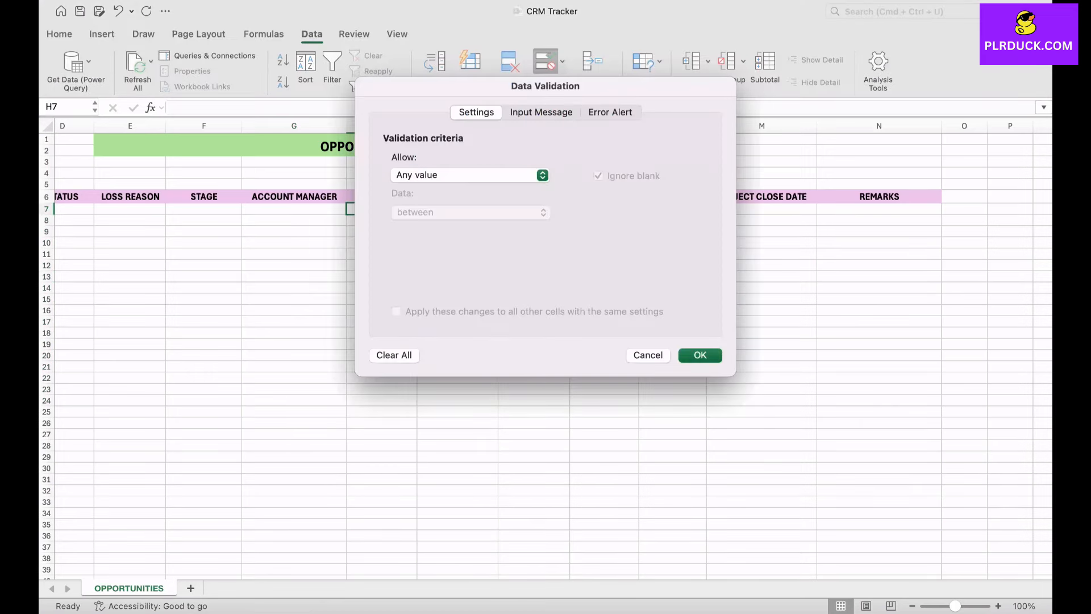
{"action": "left_click", "coordinate": [470, 175]}
{"action": "left_click", "coordinate": [409, 217]}
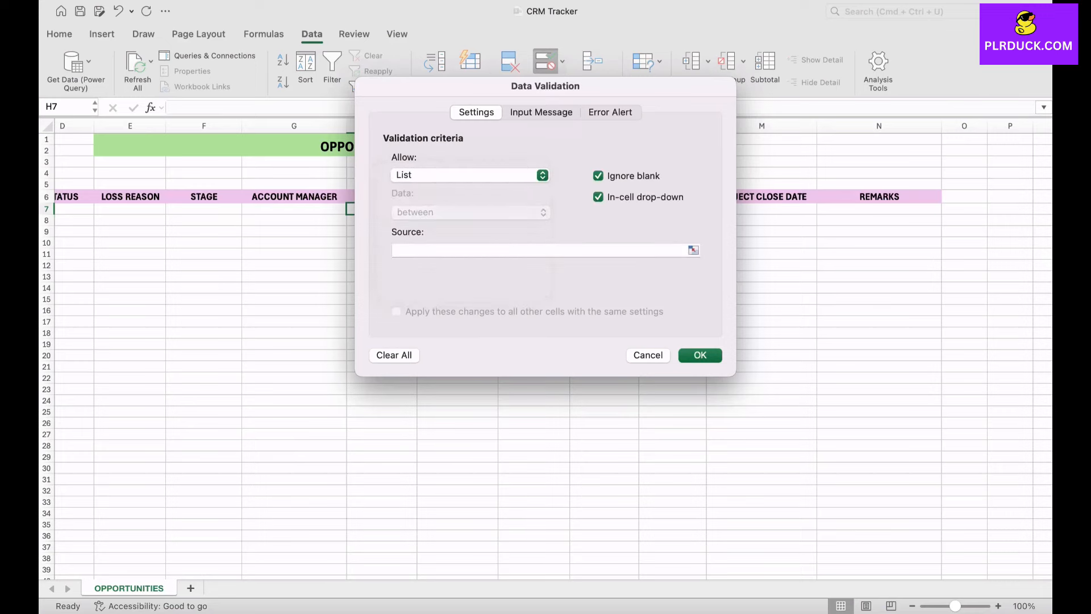
{"action": "left_click", "coordinate": [693, 250]}
{"action": "scroll", "coordinate": [722, 423], "scroll_direction": "right", "scroll_amount": 10}
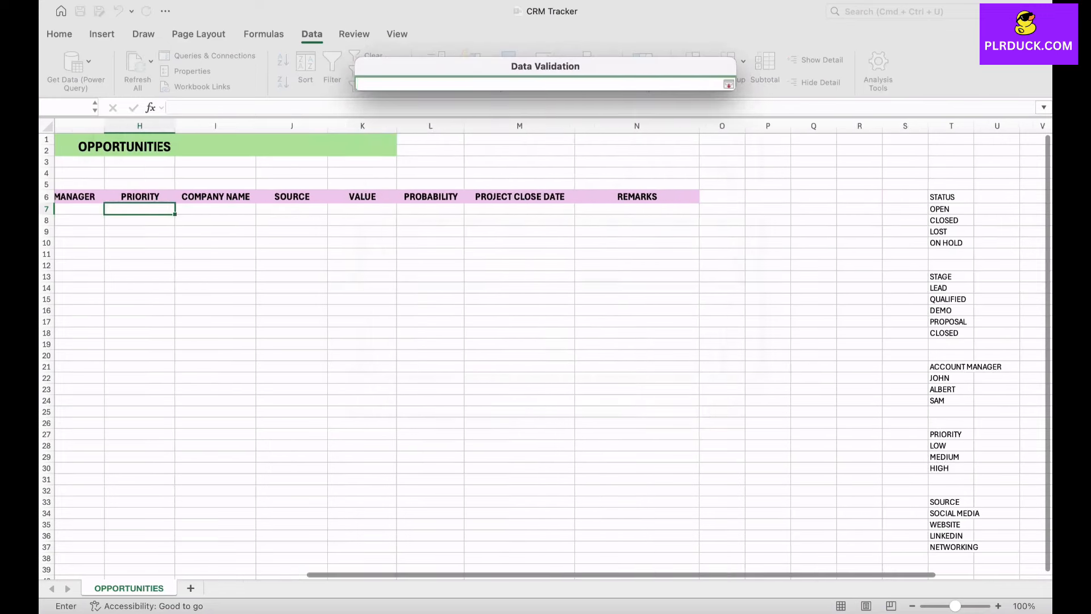
{"action": "scroll", "coordinate": [739, 432], "scroll_direction": "down", "scroll_amount": 4}
{"action": "left_click_drag", "start_coordinate": [758, 349], "coordinate": [764, 373]}
{"action": "key", "text": "Return"}
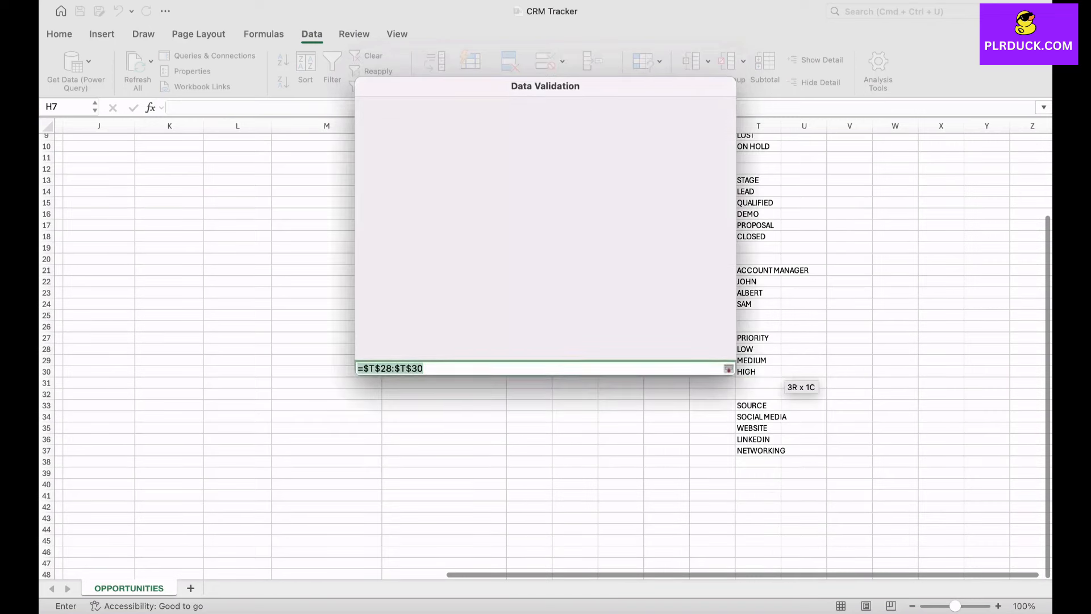
{"action": "key", "text": "Return"}
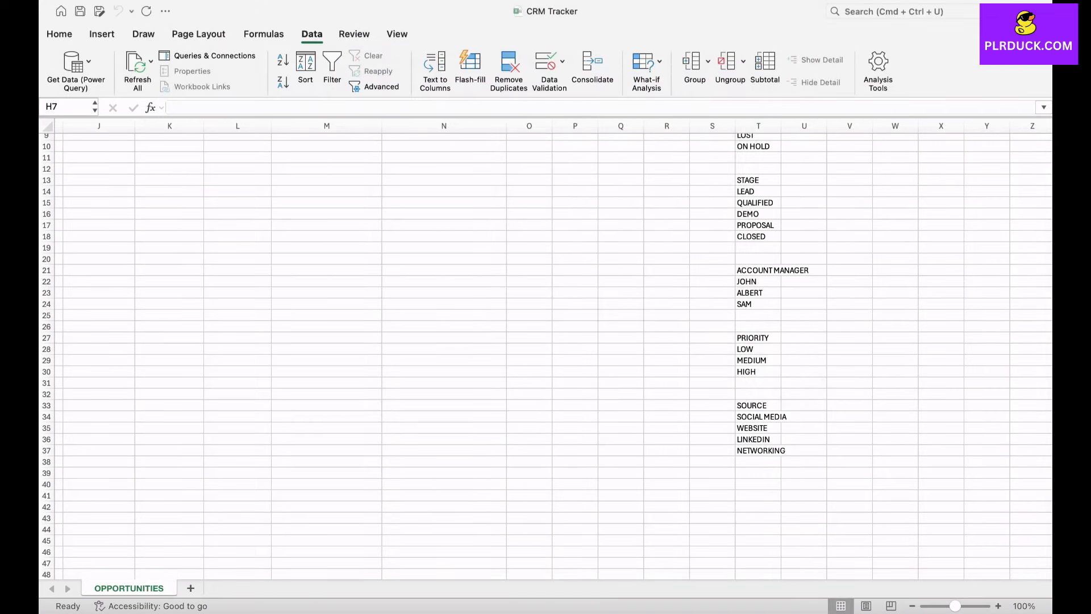
Copy the PRIORITY validation from H7 down to H25
{"action": "scroll", "coordinate": [546, 352], "scroll_direction": "left", "scroll_amount": 6}
{"action": "scroll", "coordinate": [546, 353], "scroll_direction": "up", "scroll_amount": 4}
{"action": "scroll", "coordinate": [545, 353], "scroll_direction": "right", "scroll_amount": 2}
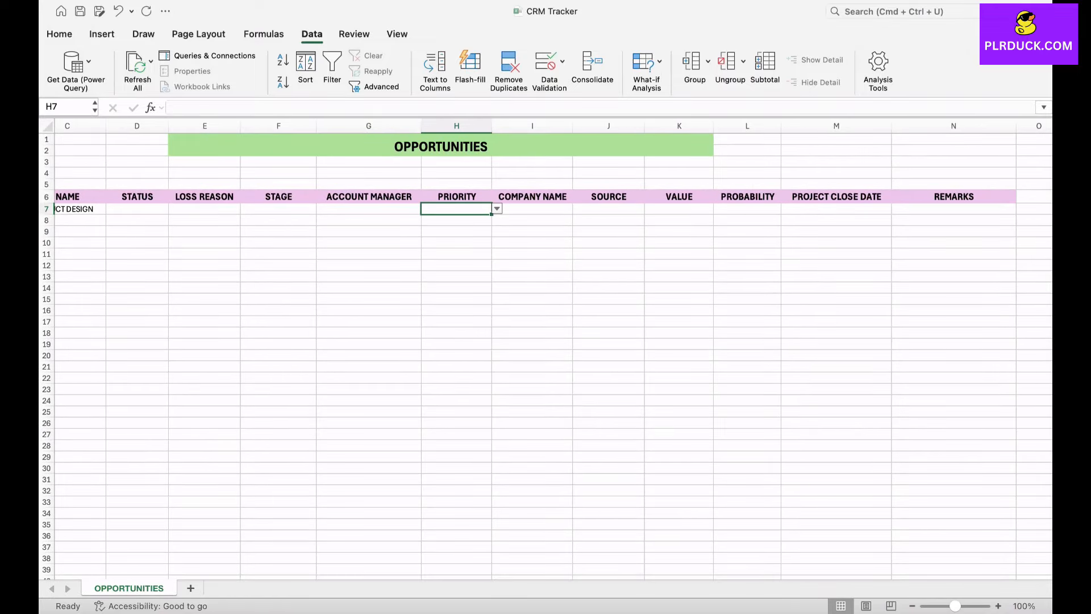
{"action": "left_click_drag", "start_coordinate": [492, 215], "coordinate": [491, 417]}
{"action": "left_click", "coordinate": [532, 299]}
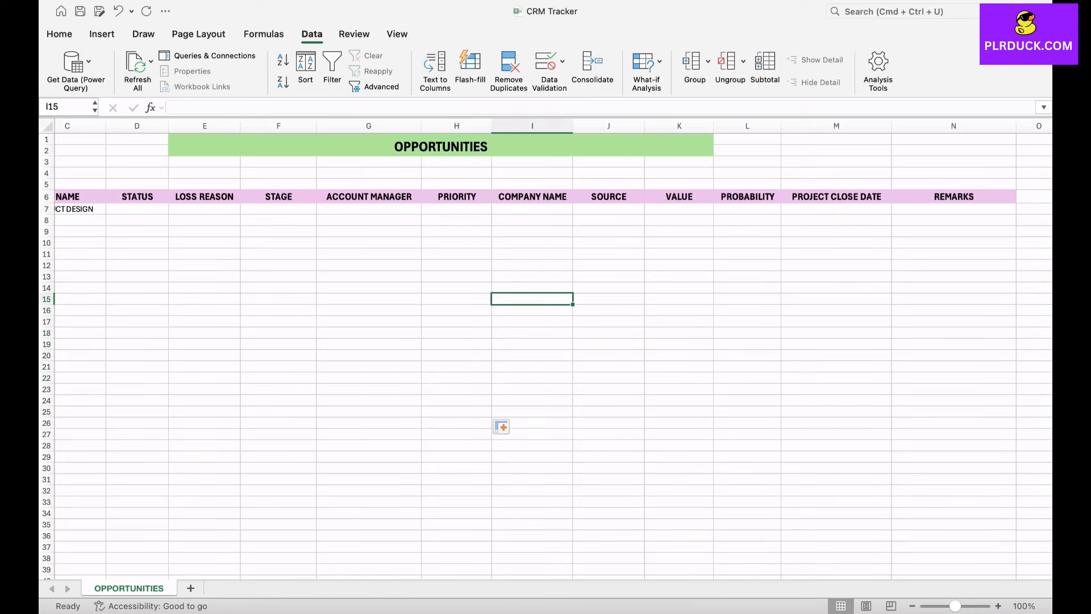
Add list data validation to SOURCE cell J7, using the source options in T34:T37 as the list
{"action": "scroll", "coordinate": [532, 299], "scroll_direction": "right", "scroll_amount": 2}
{"action": "left_click", "coordinate": [524, 209]}
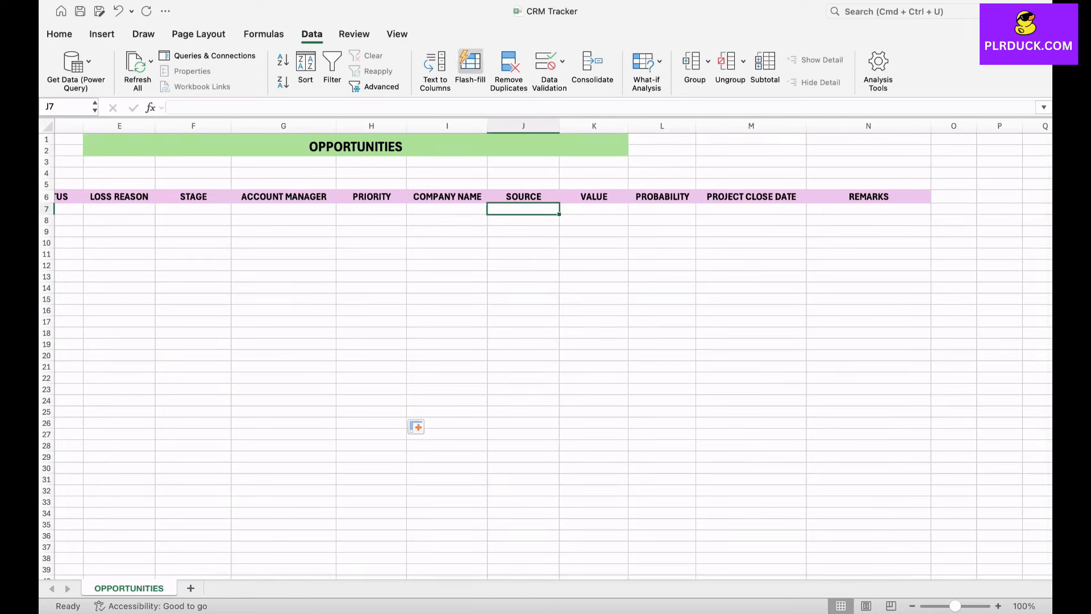
{"action": "left_click", "coordinate": [545, 61]}
{"action": "left_click", "coordinate": [469, 175]}
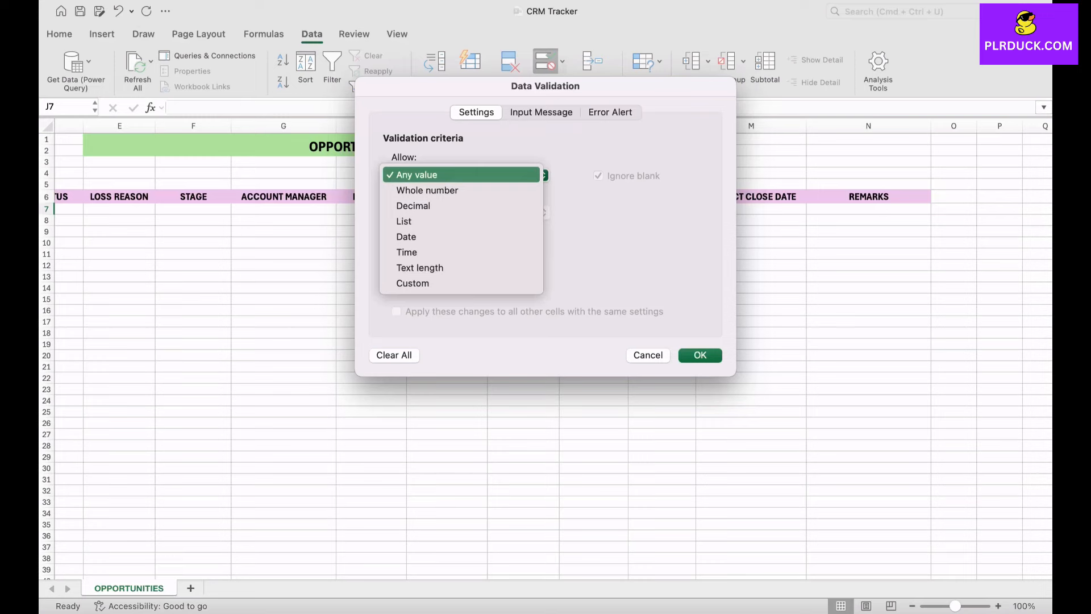
{"action": "left_click", "coordinate": [426, 216]}
{"action": "left_click", "coordinate": [693, 250]}
{"action": "scroll", "coordinate": [768, 299], "scroll_direction": "right", "scroll_amount": 7}
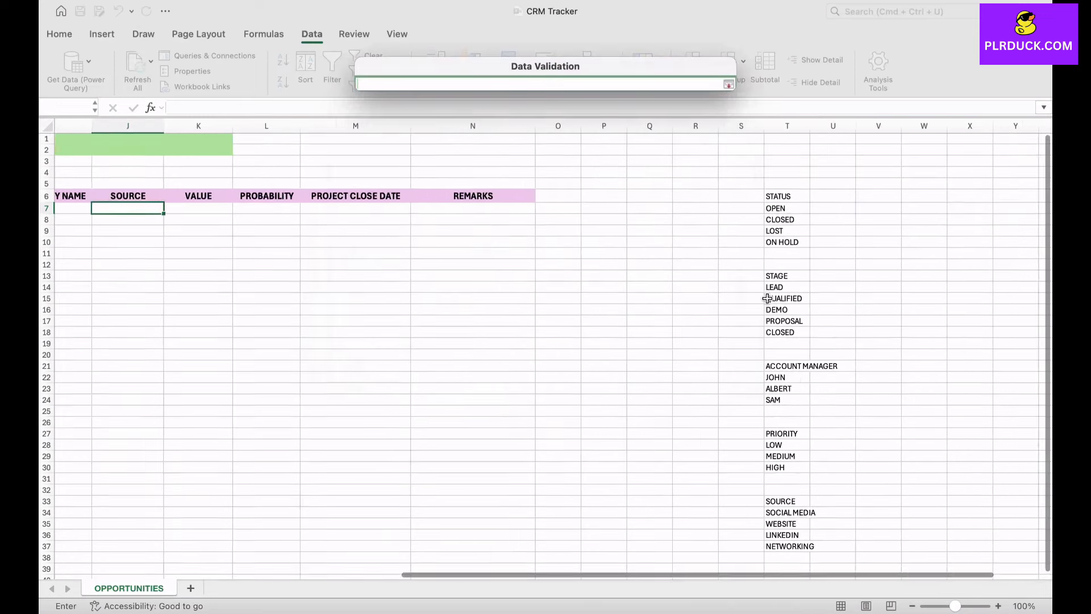
{"action": "scroll", "coordinate": [767, 298], "scroll_direction": "down", "scroll_amount": 6}
{"action": "left_click_drag", "start_coordinate": [758, 291], "coordinate": [778, 325]}
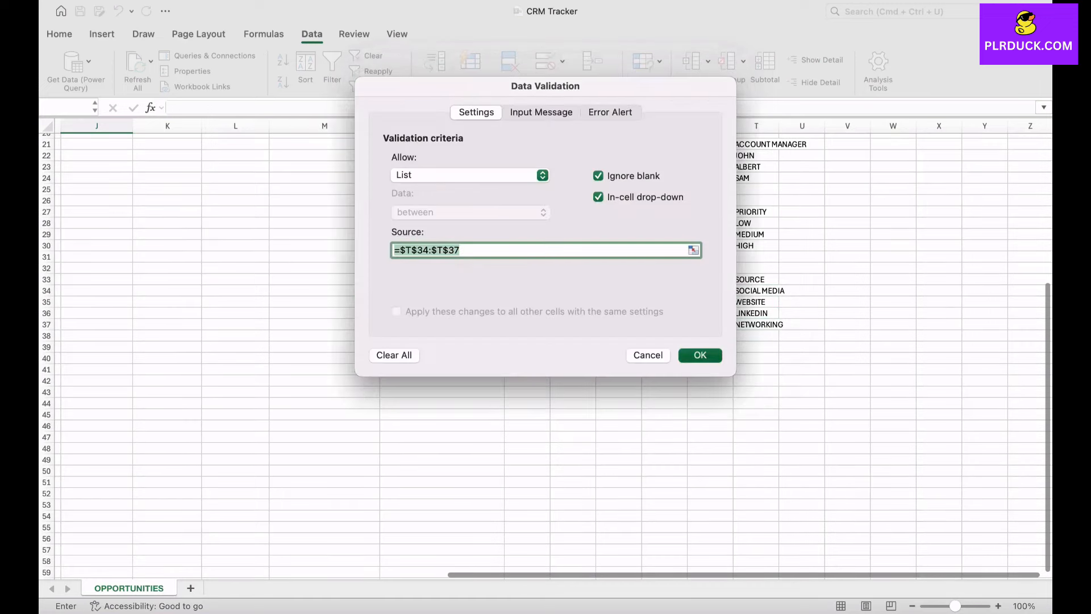
{"action": "key", "text": "Return"}
Copy the SOURCE validation from J7 down to J26
{"action": "scroll", "coordinate": [536, 518], "scroll_direction": "up", "scroll_amount": 8}
{"action": "scroll", "coordinate": [536, 519], "scroll_direction": "left", "scroll_amount": 5}
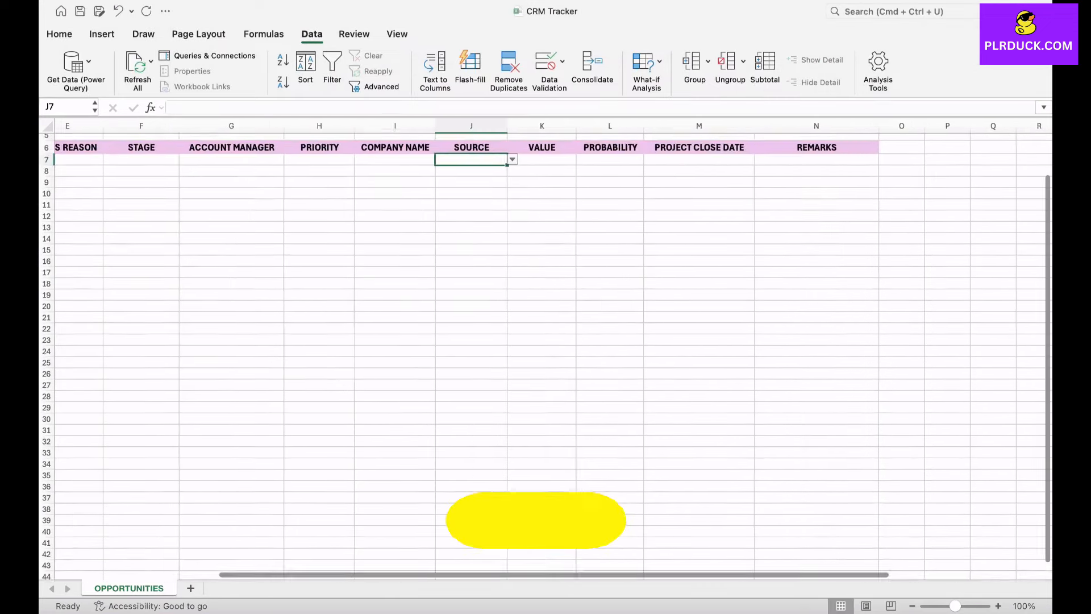
{"action": "scroll", "coordinate": [536, 518], "scroll_direction": "up", "scroll_amount": 2}
{"action": "scroll", "coordinate": [536, 519], "scroll_direction": "left", "scroll_amount": 1}
{"action": "left_click_drag", "start_coordinate": [570, 208], "coordinate": [570, 418]}
{"action": "left_click", "coordinate": [294, 349]}
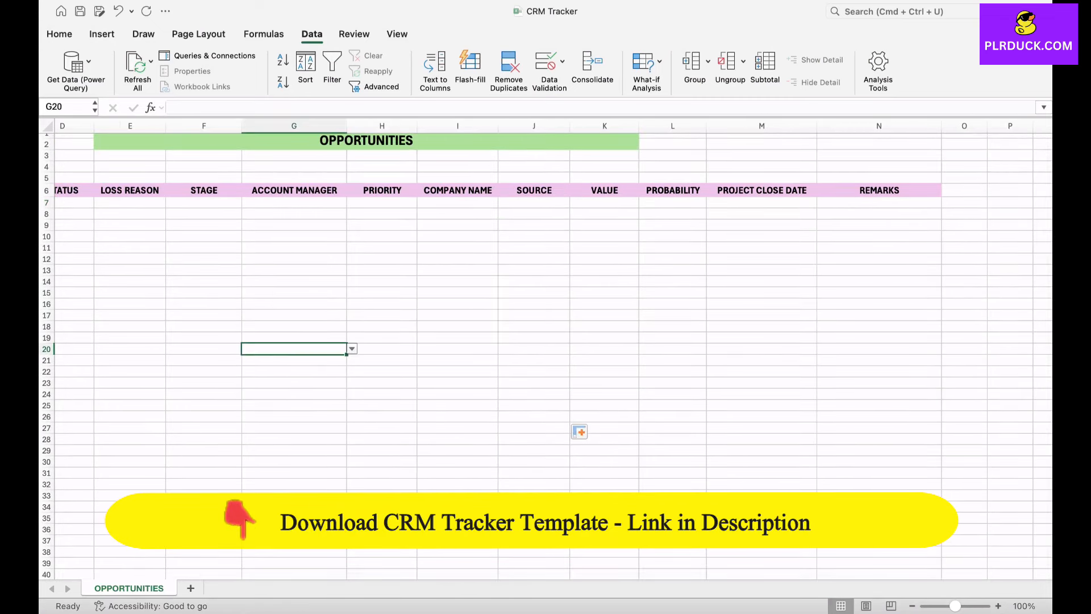
Set the PRODUCT DESIGN record's STATUS to OPEN and its STAGE to QUALIFIED in row 7, leaving LOSS REASON blank
{"action": "scroll", "coordinate": [545, 353], "scroll_direction": "left", "scroll_amount": 3}
{"action": "scroll", "coordinate": [546, 352], "scroll_direction": "up", "scroll_amount": 1}
{"action": "left_click", "coordinate": [231, 208]}
{"action": "left_click", "coordinate": [267, 209]}
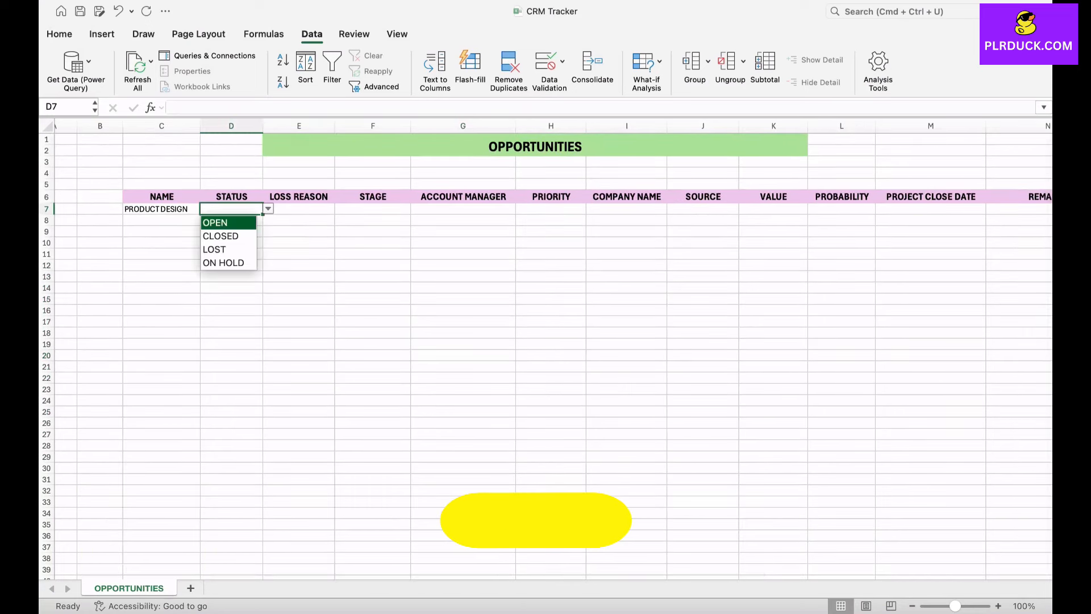
{"action": "key", "text": "Return"}
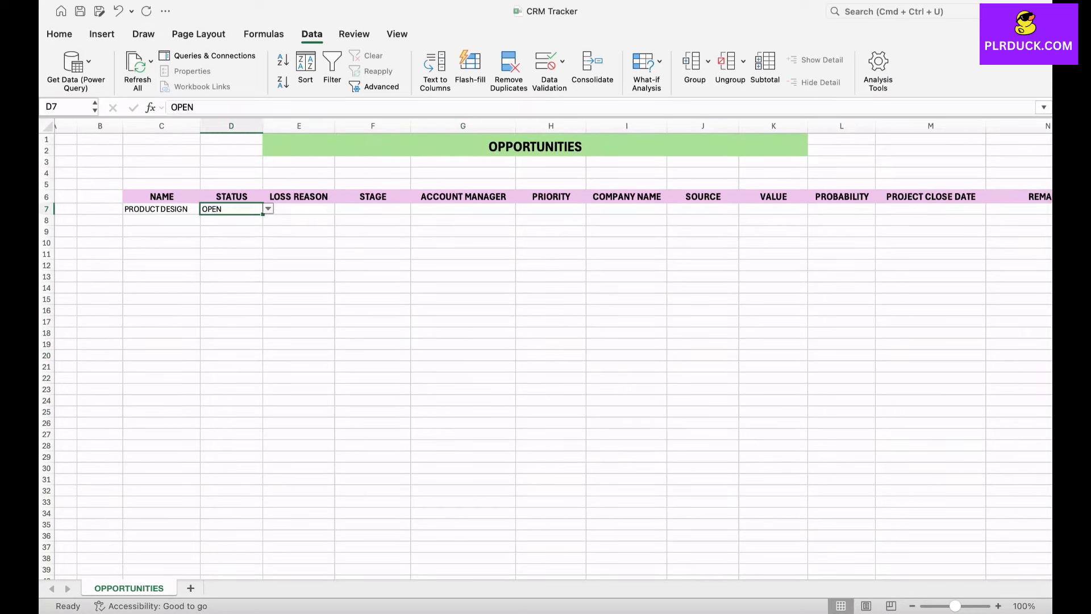
{"action": "left_click", "coordinate": [298, 209]}
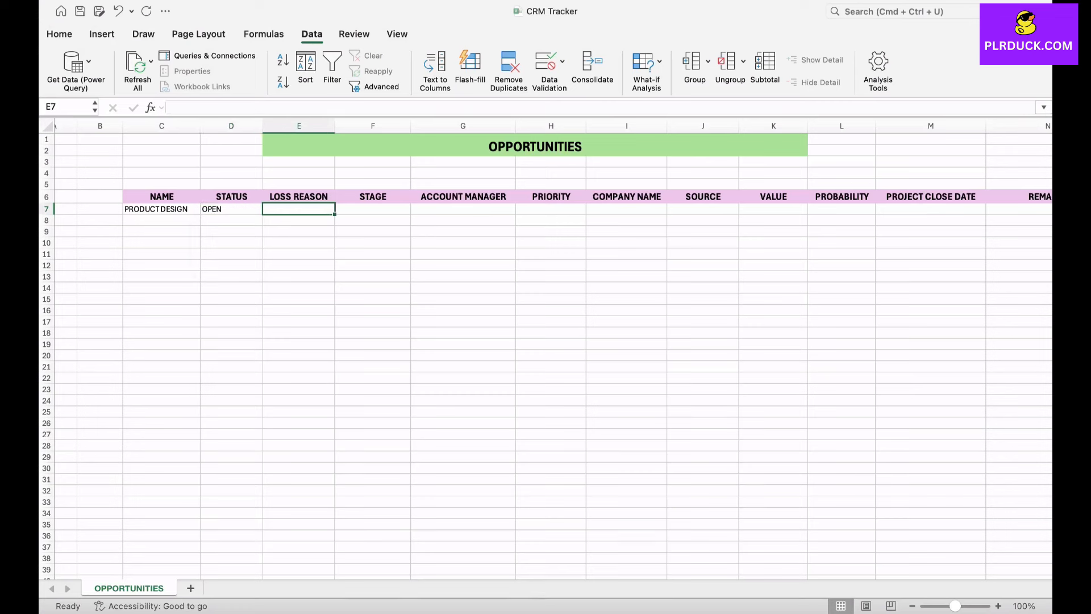
{"action": "left_click", "coordinate": [373, 209]}
{"action": "left_click", "coordinate": [416, 209]}
{"action": "key", "text": "Down"}
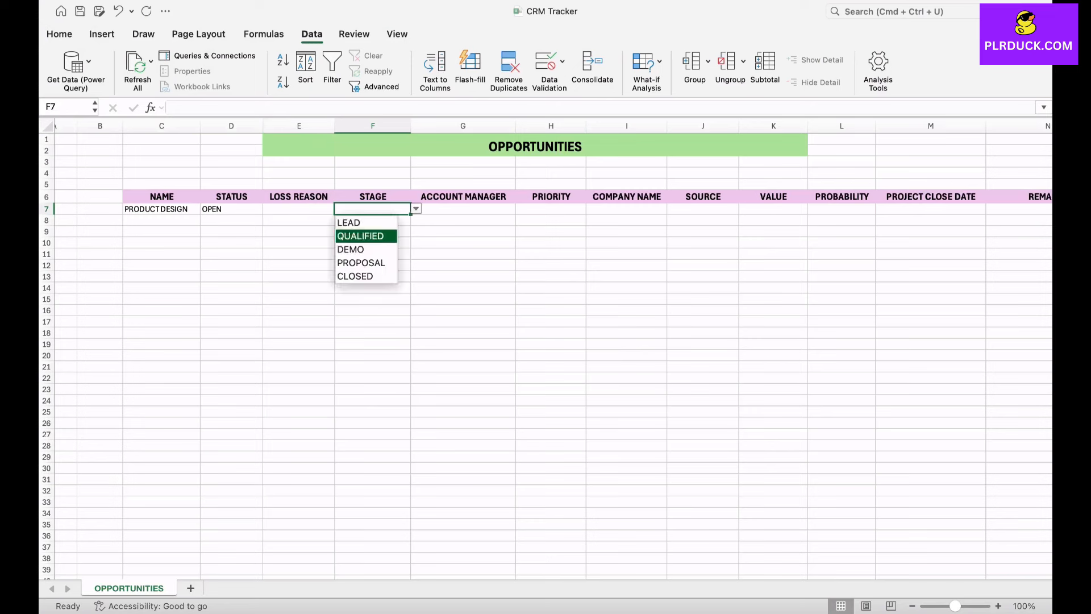
{"action": "key", "text": "Return"}
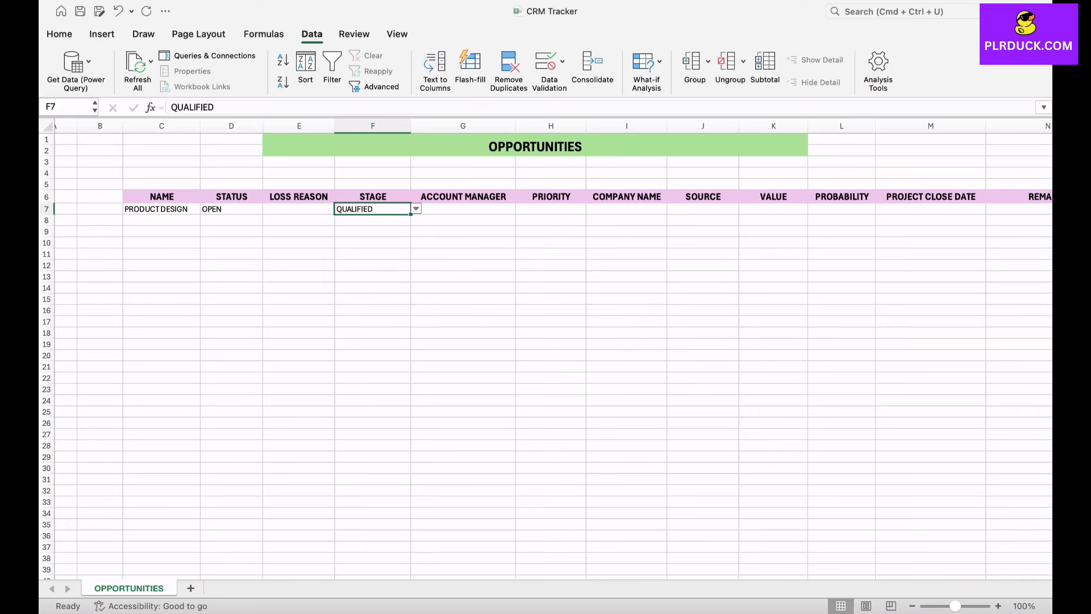
Assign the second listed account manager to the PRODUCT DESIGN record in G7 and set its PRIORITY to MEDIUM
{"action": "left_click", "coordinate": [463, 208]}
{"action": "key", "text": "alt+Down"}
{"action": "key", "text": "Down"}
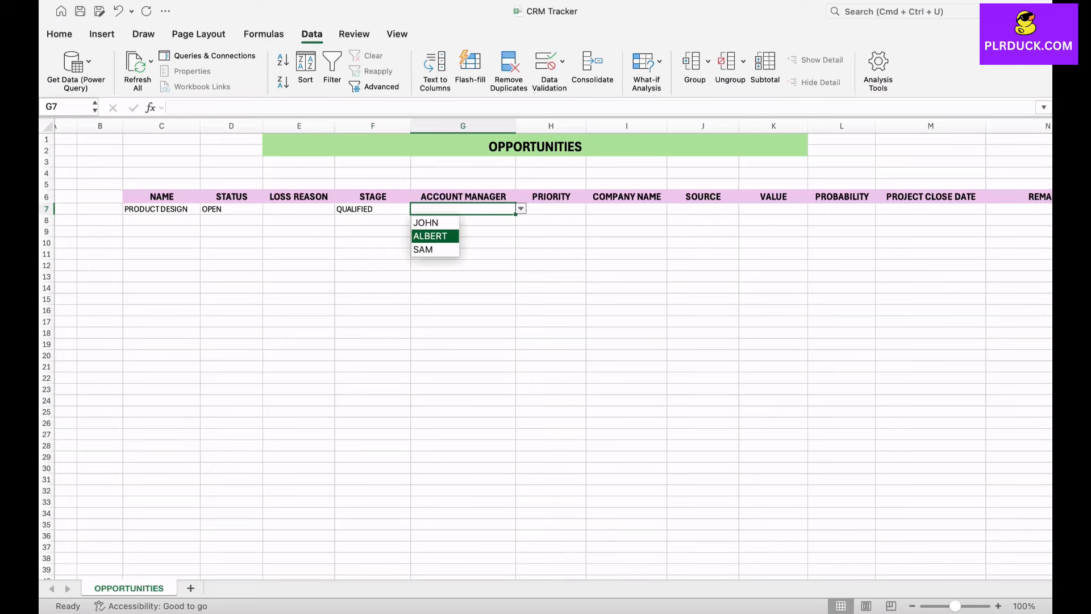
{"action": "key", "text": "Return"}
{"action": "left_click", "coordinate": [551, 209]}
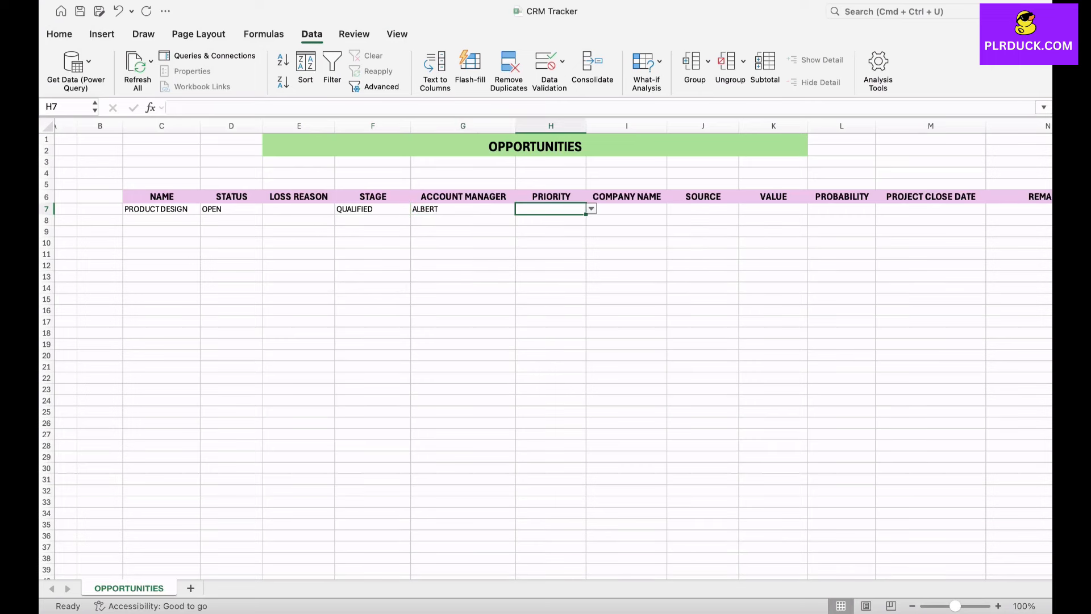
{"action": "key", "text": "alt+Down"}
{"action": "key", "text": "Down"}
{"action": "key", "text": "Return"}
Enter ABC TECH as the COMPANY NAME in I7 and choose NETWORKING as the SOURCE in J7
{"action": "left_click", "coordinate": [626, 209]}
{"action": "type", "text": "A"}
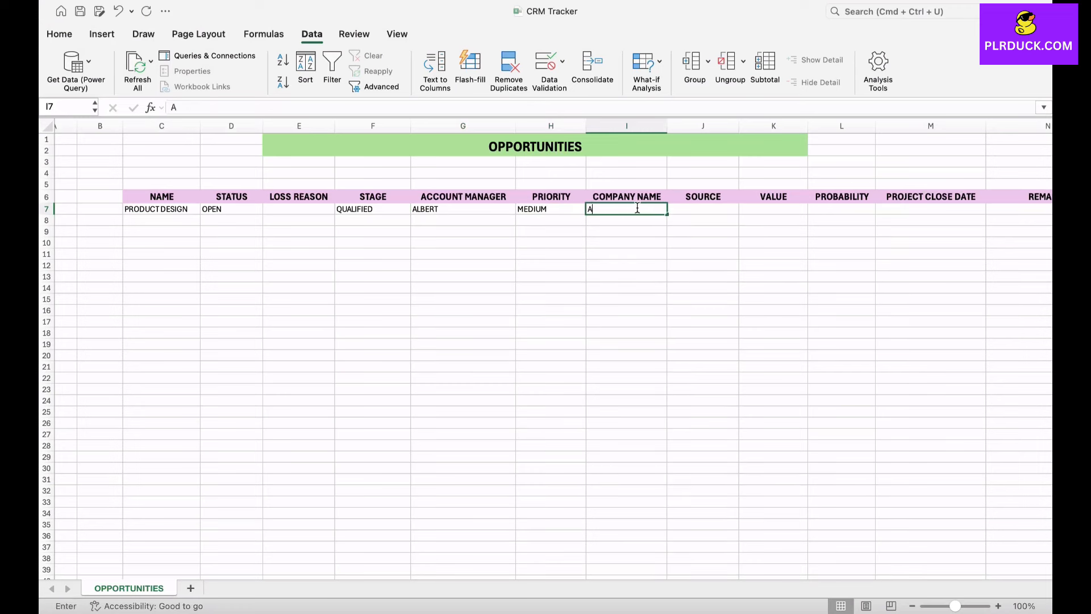
{"action": "type", "text": "BC TECH"}
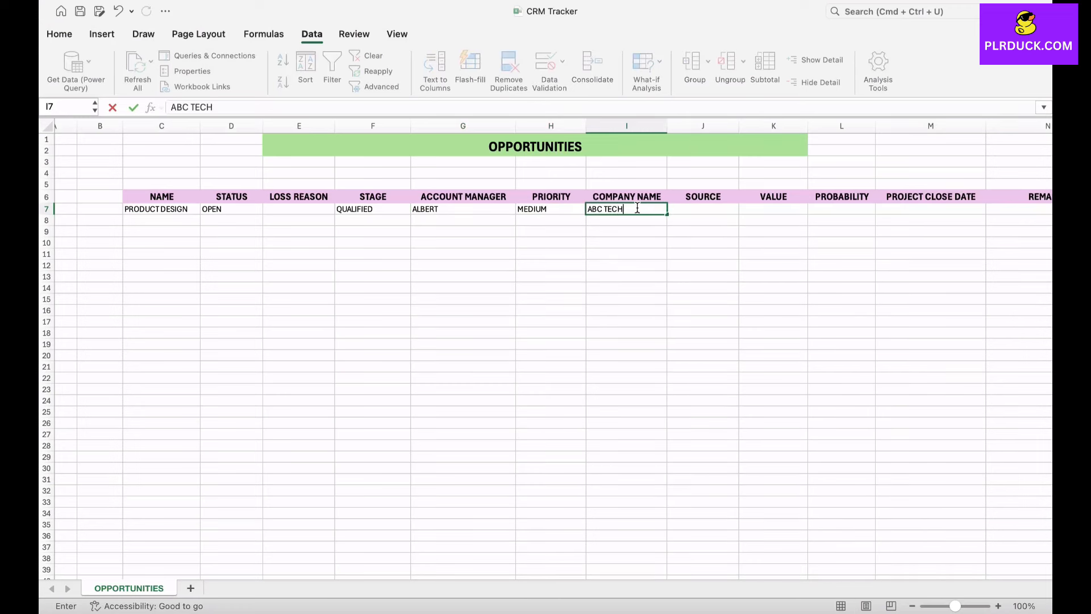
{"action": "key", "text": "Tab"}
{"action": "key", "text": "alt+Down"}
{"action": "key", "text": "Down"}
{"action": "key", "text": "Down"}
{"action": "key", "text": "Down"}
{"action": "key", "text": "Return"}
{"action": "key", "text": "Tab"}
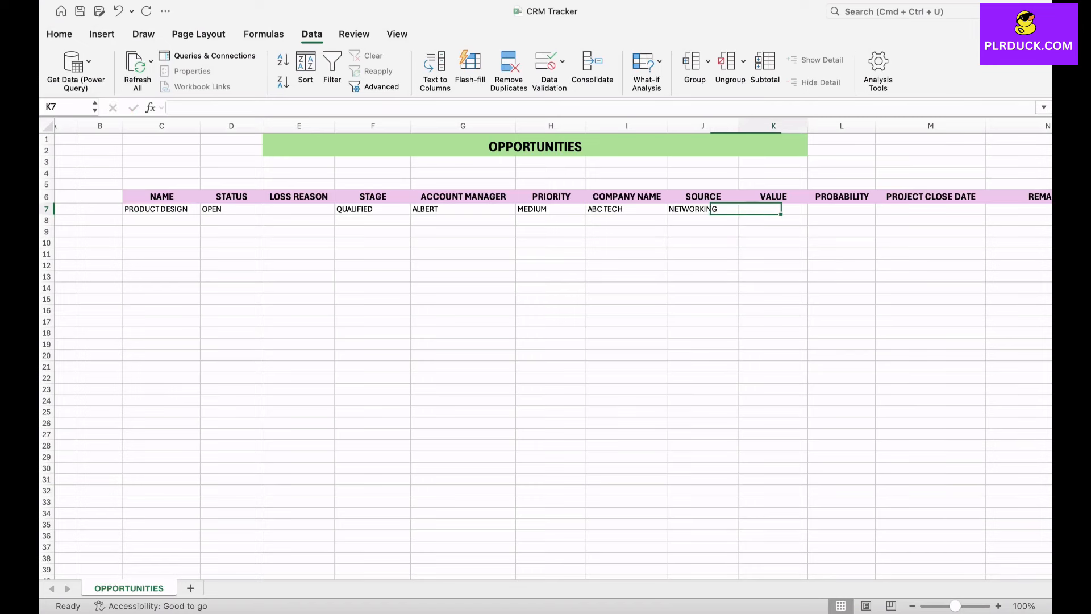
Format VALUE cells K7:K32 with the US dollar accounting format and enter 32000 in K7
{"action": "left_click_drag", "start_coordinate": [774, 209], "coordinate": [773, 491]}
{"action": "left_click", "coordinate": [59, 34]}
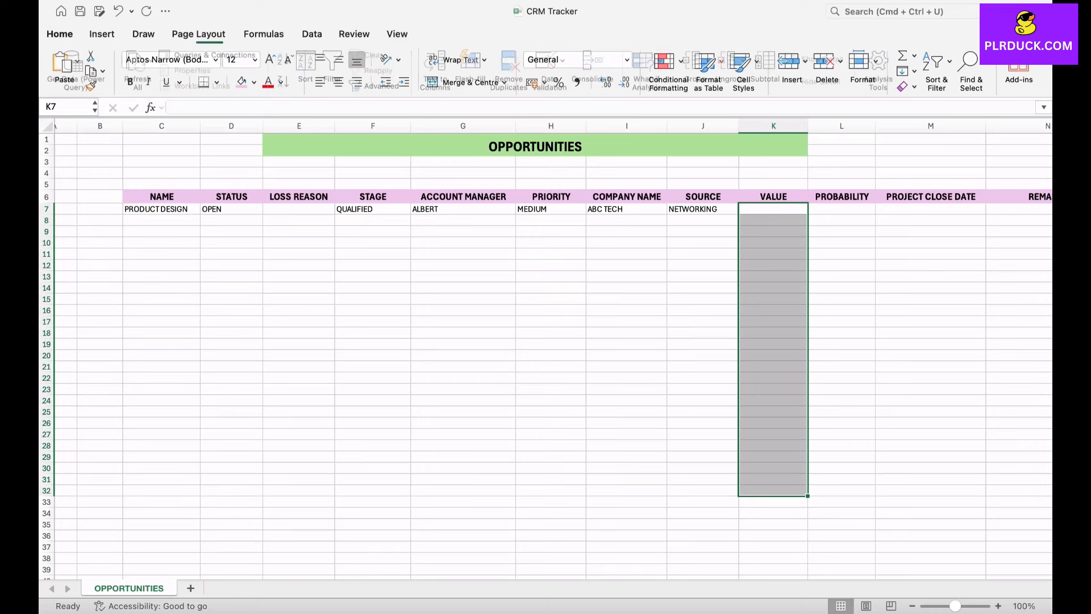
{"action": "left_click", "coordinate": [543, 82]}
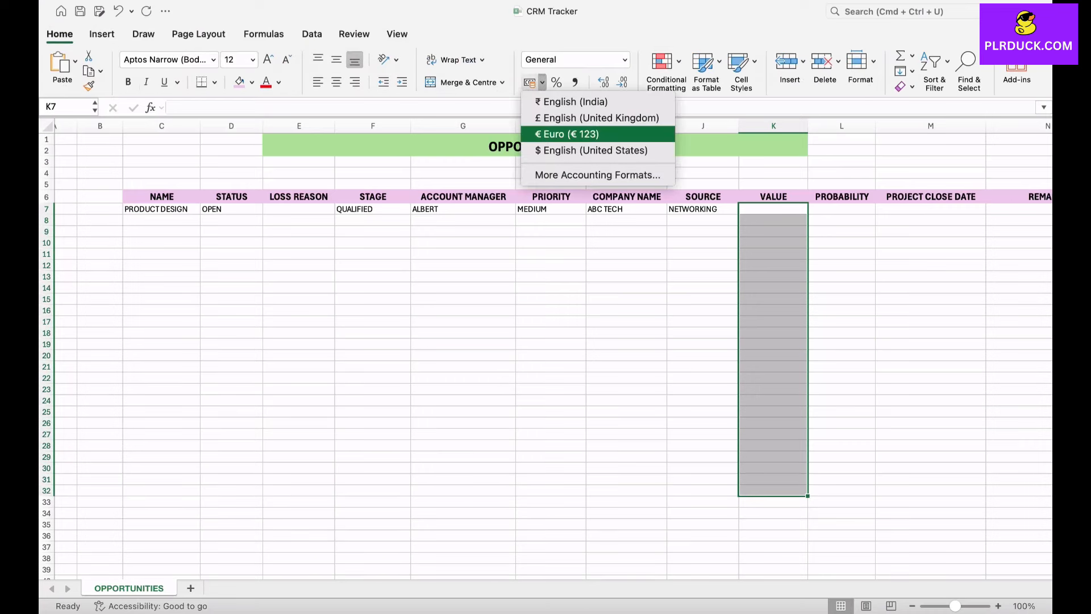
{"action": "left_click", "coordinate": [548, 134]}
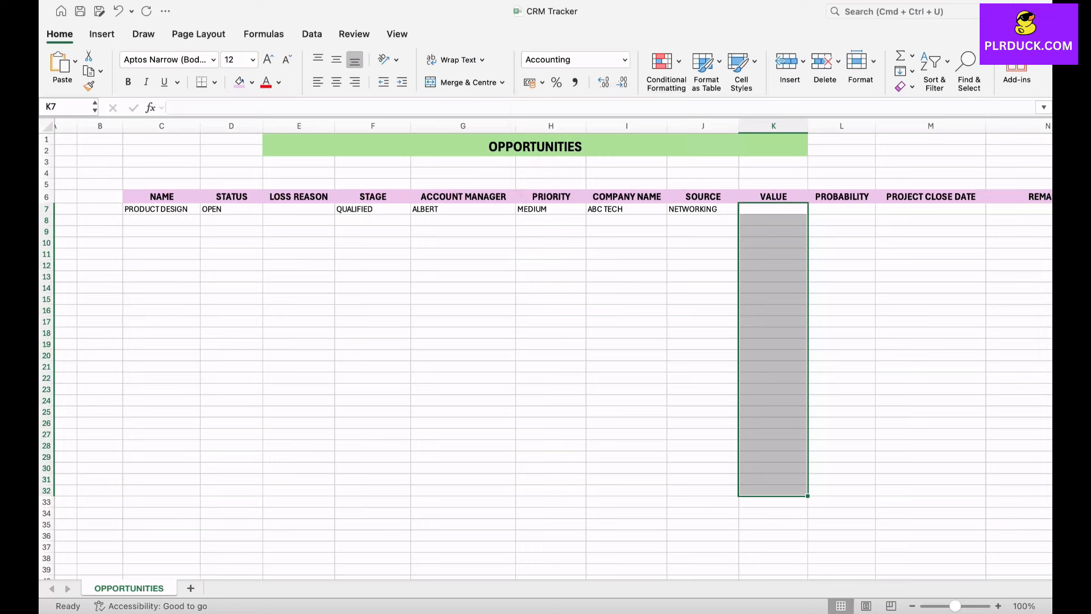
{"action": "left_click", "coordinate": [772, 209]}
{"action": "scroll", "coordinate": [546, 341], "scroll_direction": "right", "scroll_amount": 3}
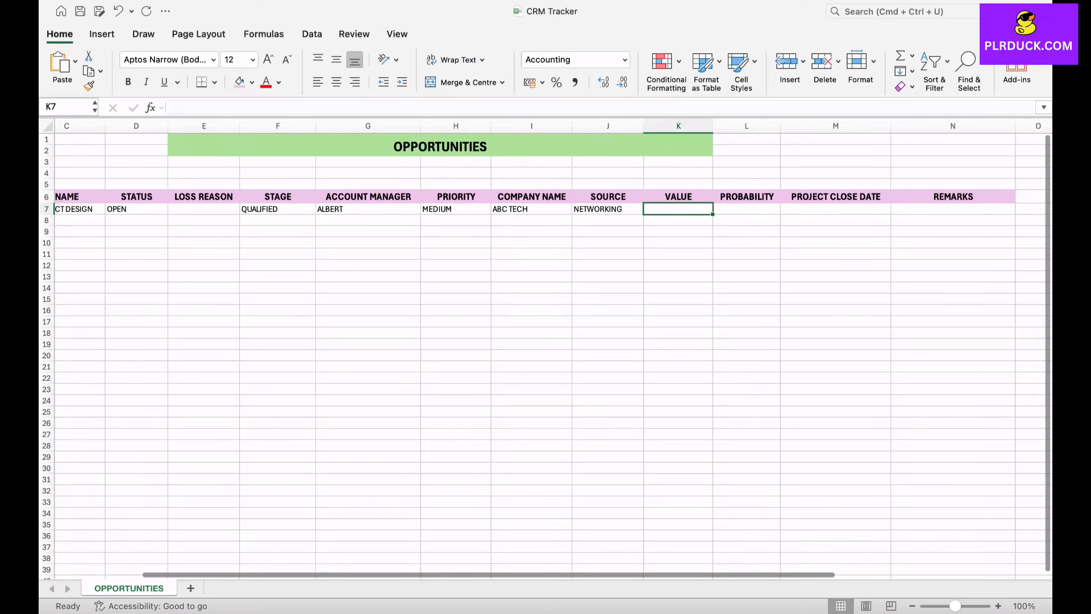
{"action": "type", "text": "32000"}
{"action": "left_click", "coordinate": [675, 254]}
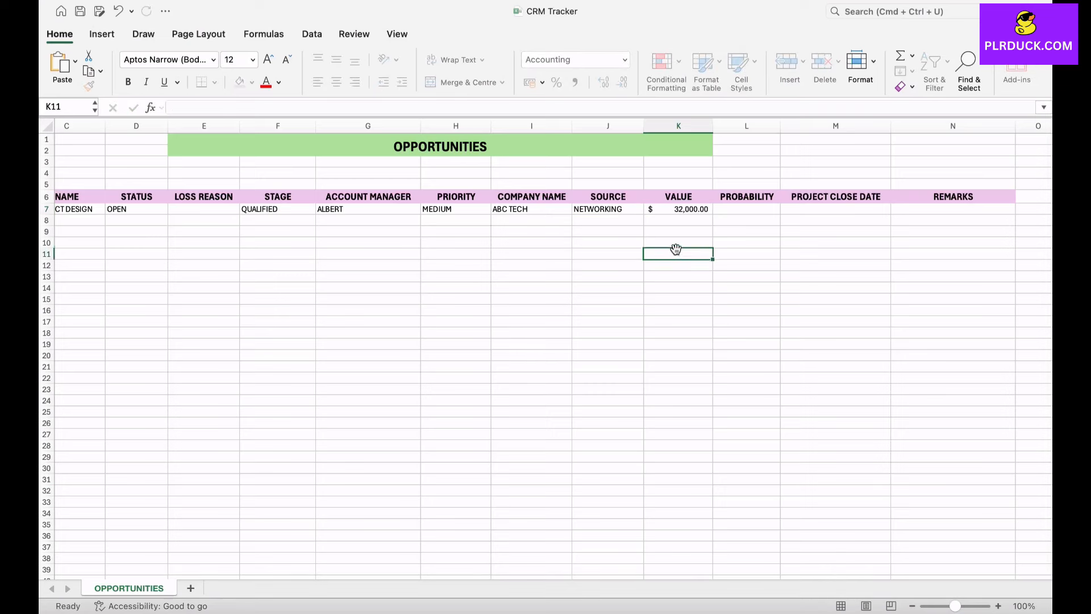
Format PROBABILITY cells L7:L31 as percentages and enter 70% in L7
{"action": "left_click", "coordinate": [746, 209]}
{"action": "left_click_drag", "start_coordinate": [746, 210], "coordinate": [746, 479]}
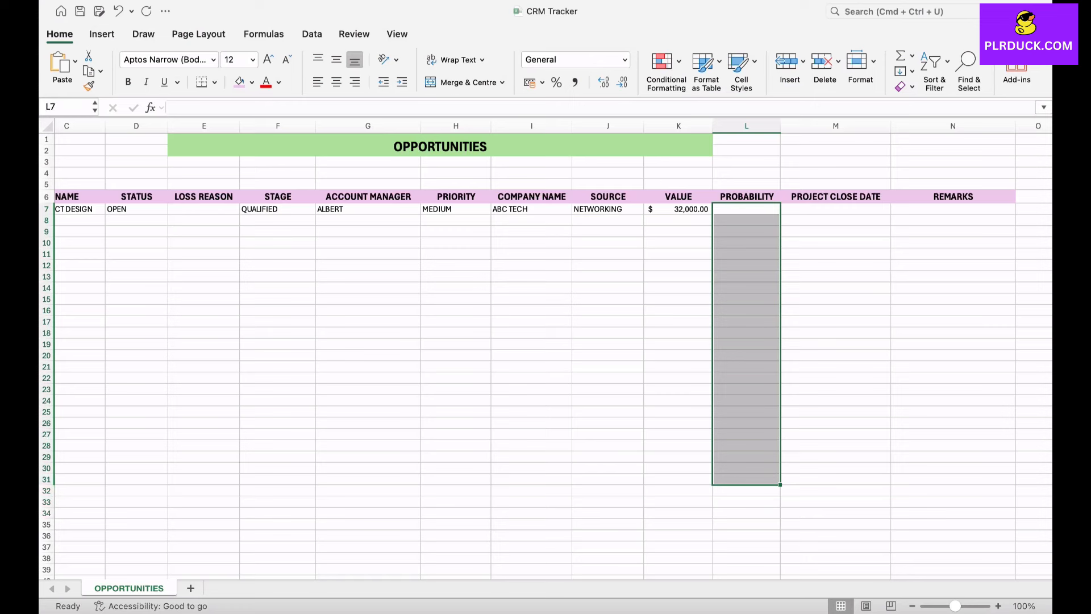
{"action": "left_click", "coordinate": [556, 82]}
{"action": "left_click", "coordinate": [746, 231]}
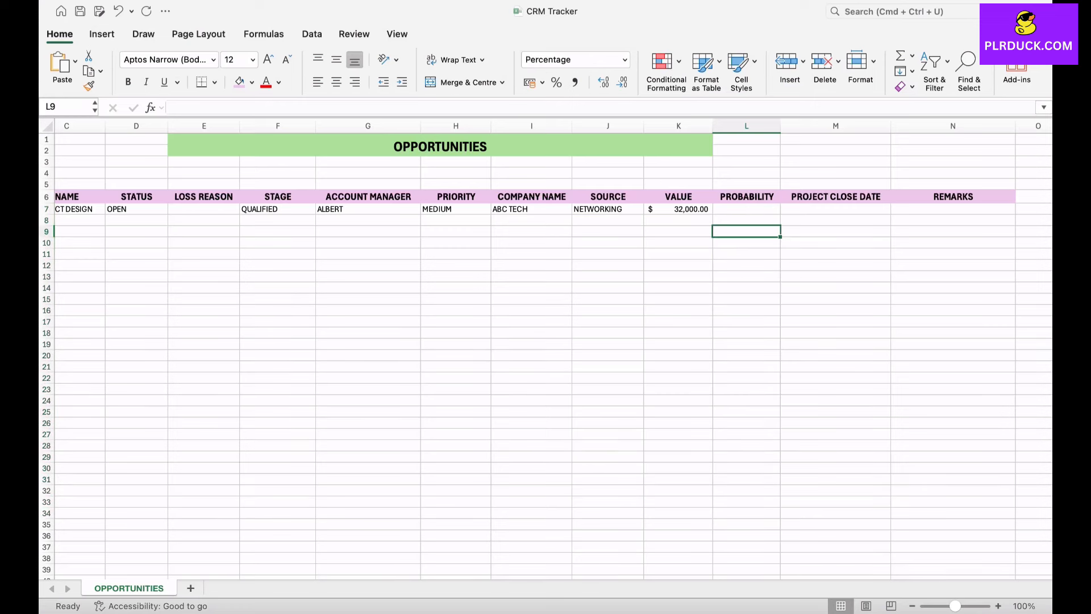
{"action": "left_click", "coordinate": [746, 209]}
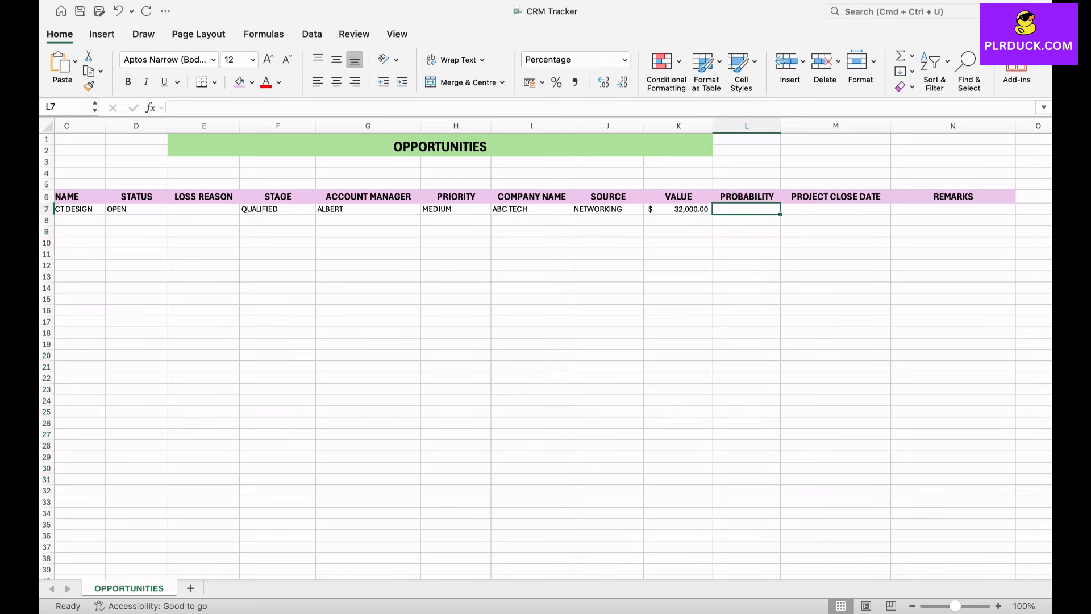
{"action": "type", "text": "70"}
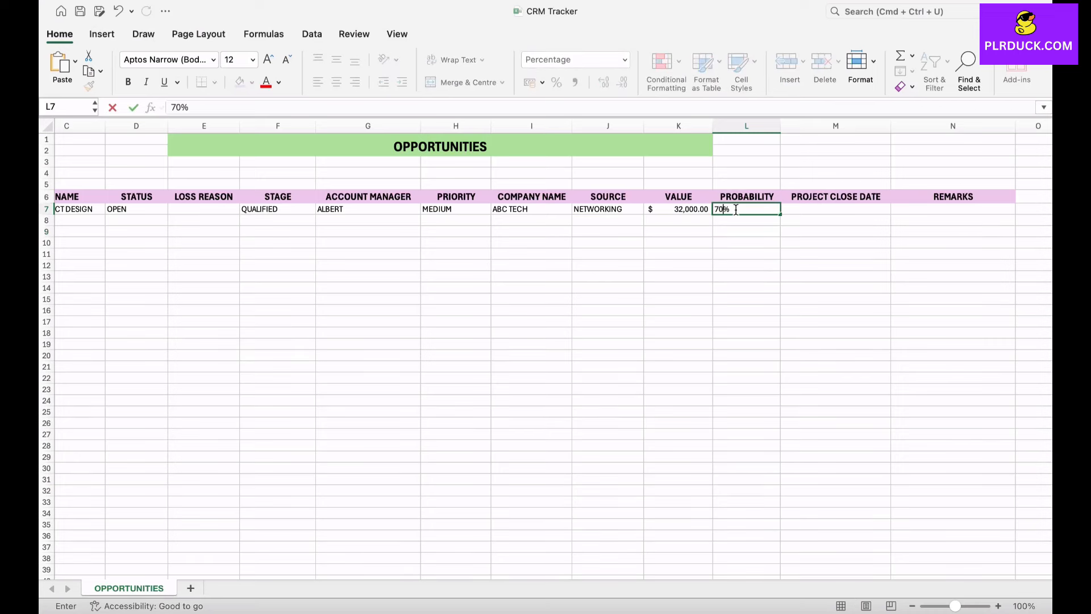
{"action": "left_click", "coordinate": [746, 254]}
Enter 25 SEP 2025 as the PROJECT CLOSE DATE in M7, leaving REMARKS blank
{"action": "left_click", "coordinate": [836, 209]}
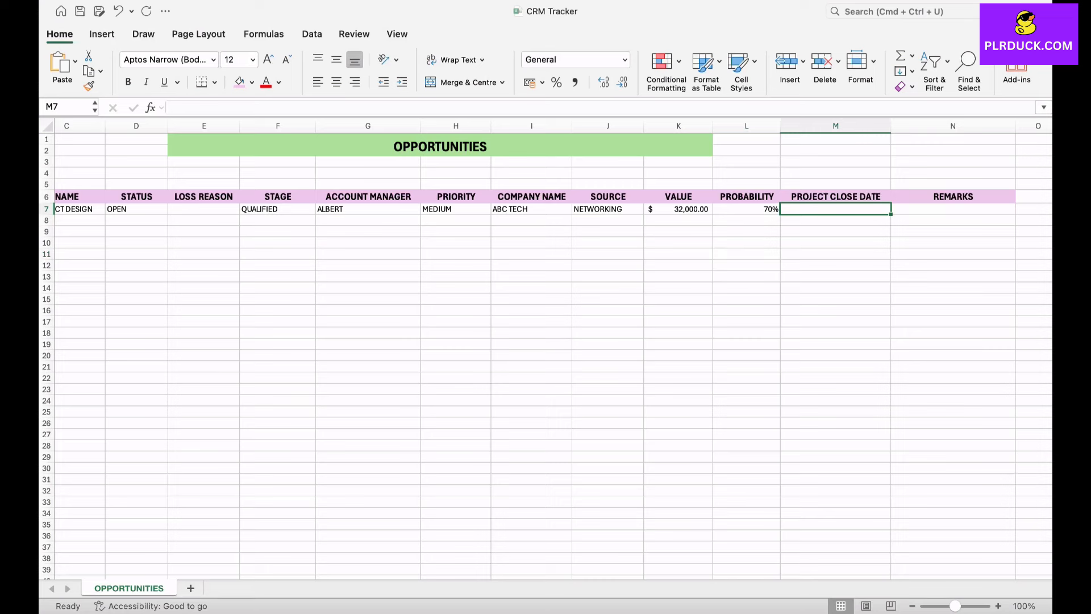
{"action": "scroll", "coordinate": [553, 348], "scroll_direction": "right", "scroll_amount": 3}
{"action": "type", "text": "25 SEP 2025"}
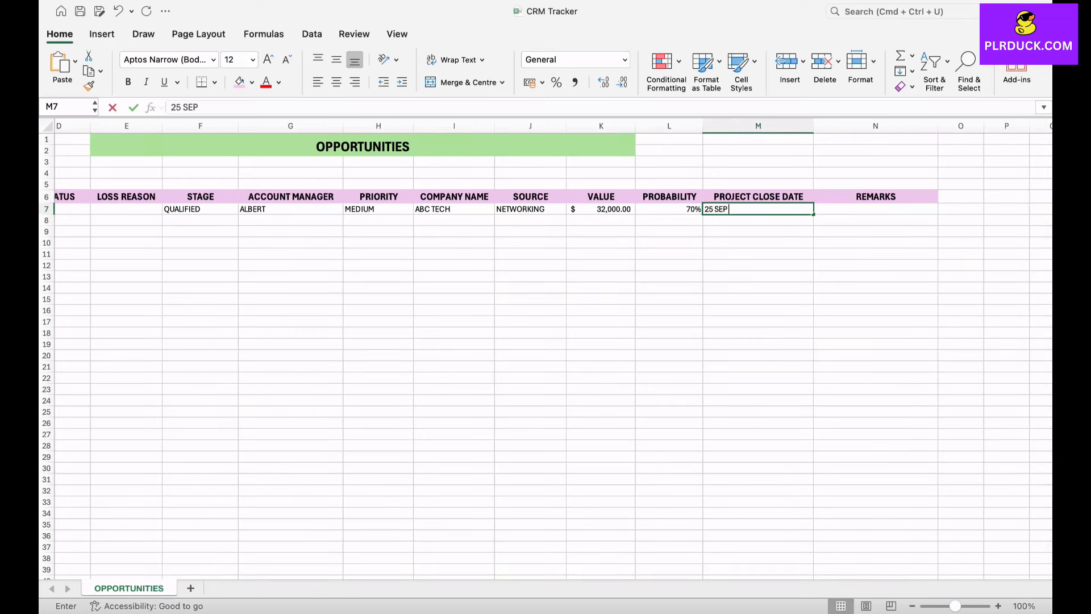
{"action": "left_click", "coordinate": [758, 288]}
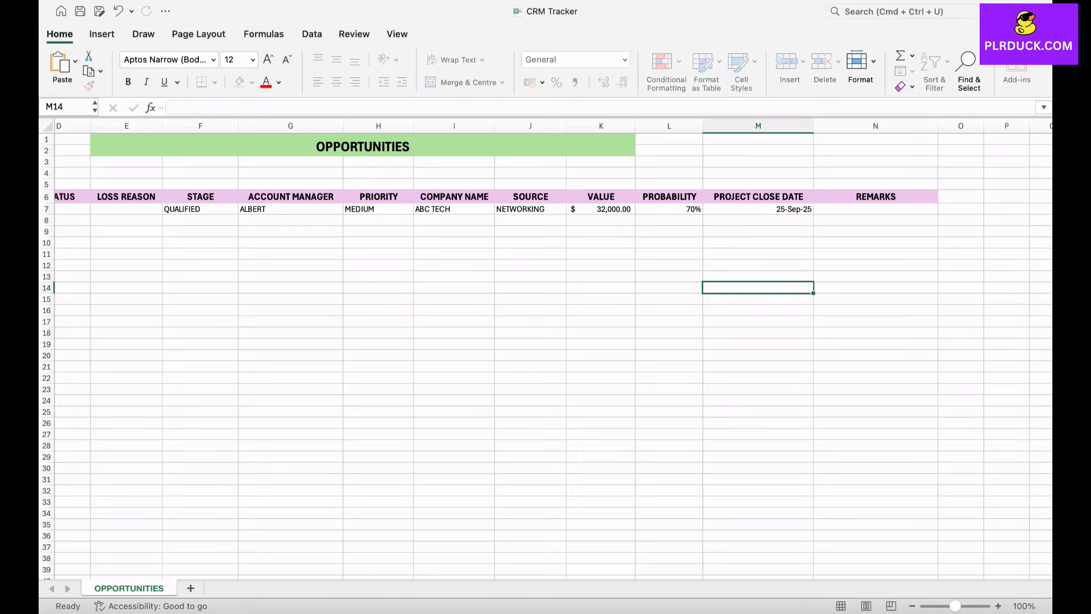
{"action": "left_click", "coordinate": [875, 209]}
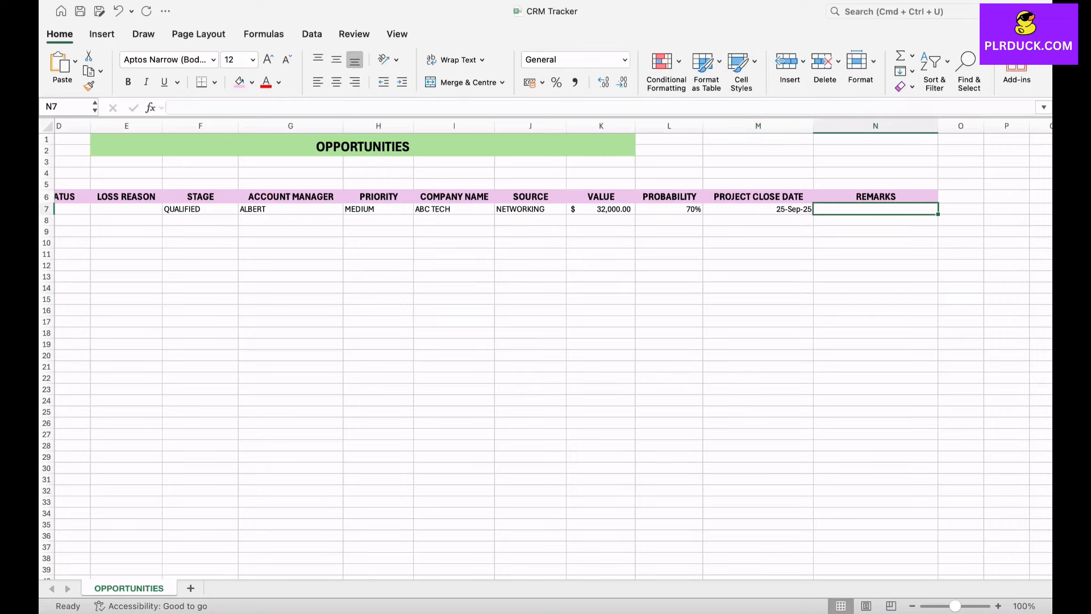
Start a second record by entering AD CAMPAIGN as the NAME in C8 and select its STATUS cell
{"action": "scroll", "coordinate": [545, 352], "scroll_direction": "left", "scroll_amount": 5}
{"action": "left_click", "coordinate": [158, 221]}
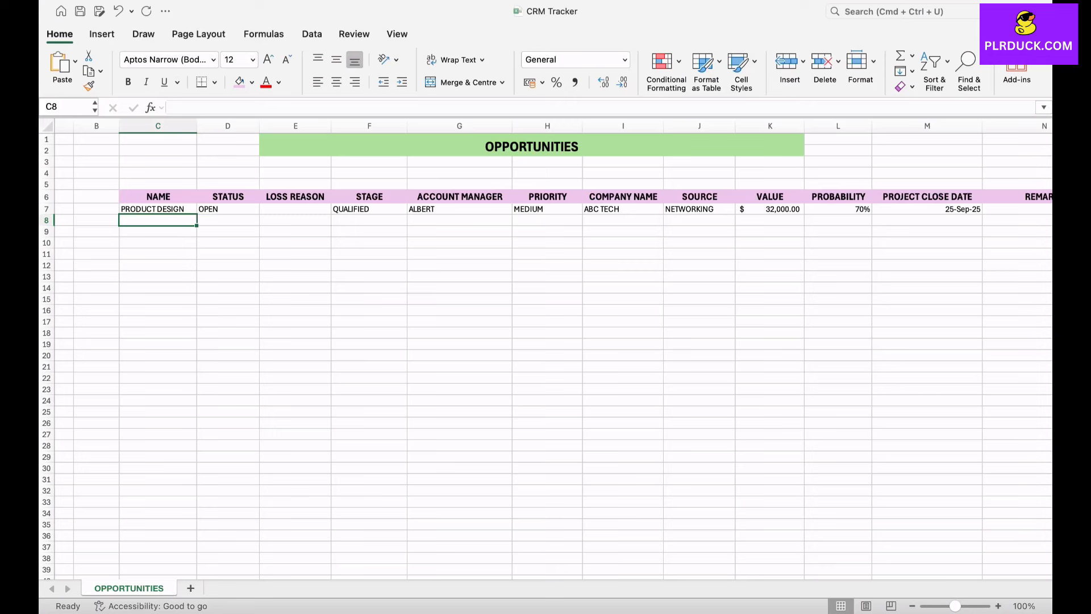
{"action": "type", "text": "A"}
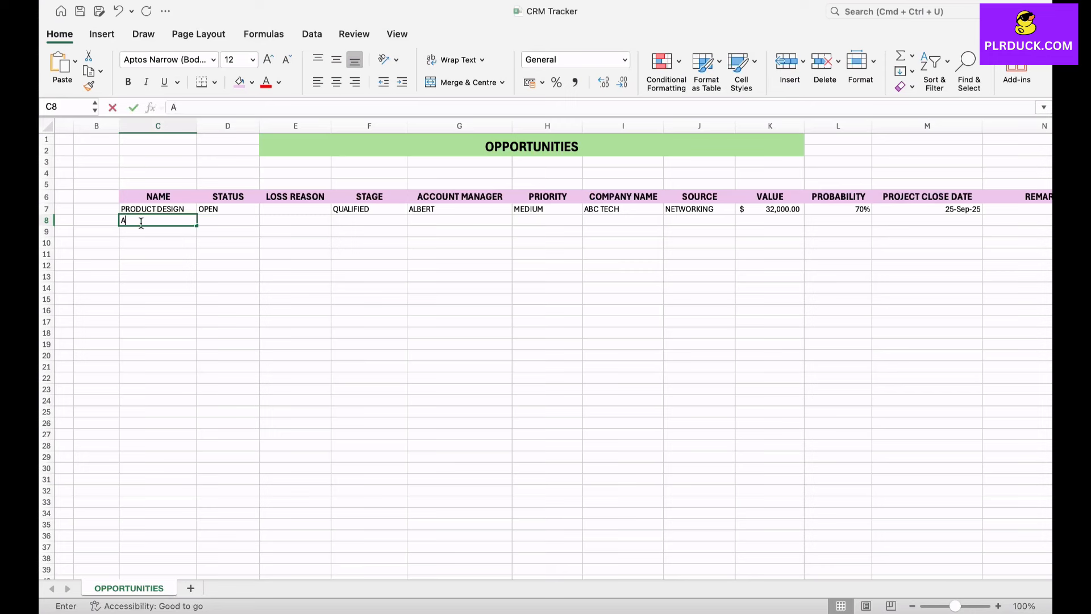
{"action": "type", "text": "D CAMPAIGN"}
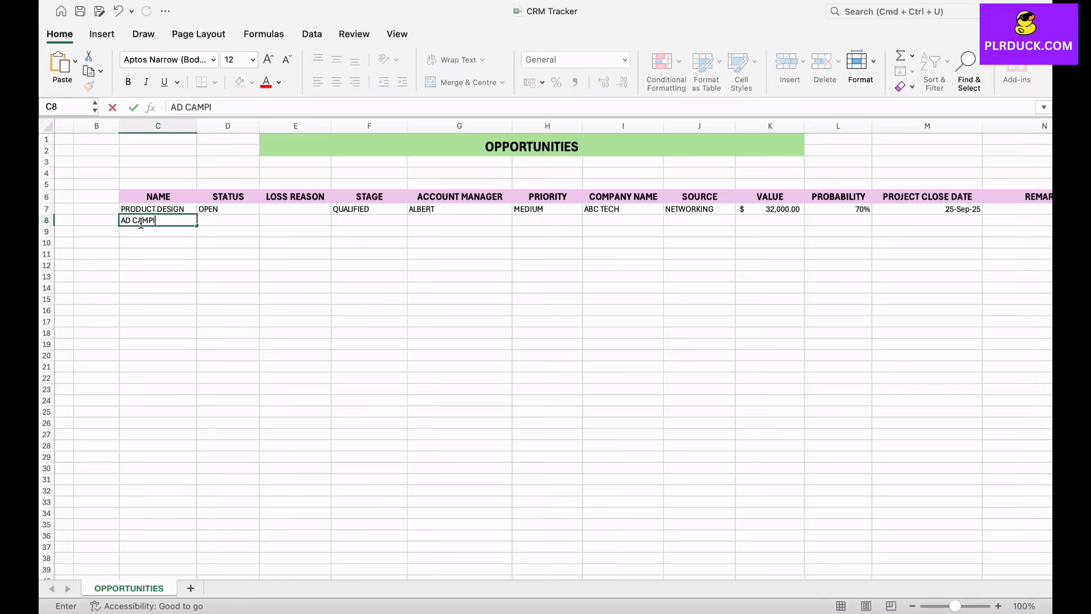
{"action": "key", "text": "Return"}
{"action": "left_click", "coordinate": [228, 221]}
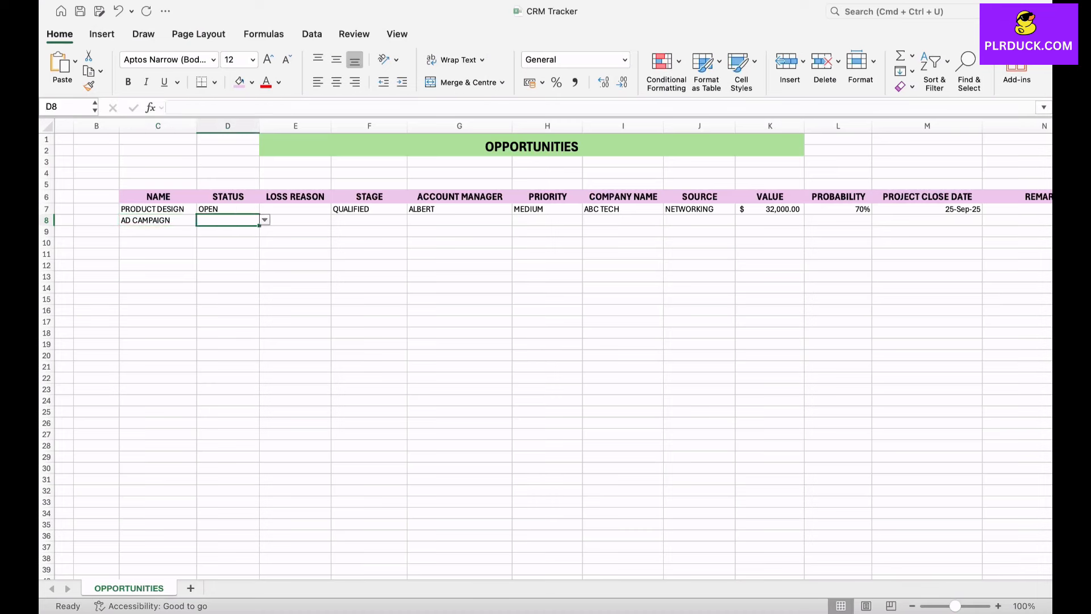
Choose ON HOLD as the STATUS of the AD CAMPAIGN record in D8
{"action": "key", "text": "alt+Down"}
{"action": "key", "text": "Down"}
{"action": "key", "text": "Down"}
{"action": "key", "text": "Down"}
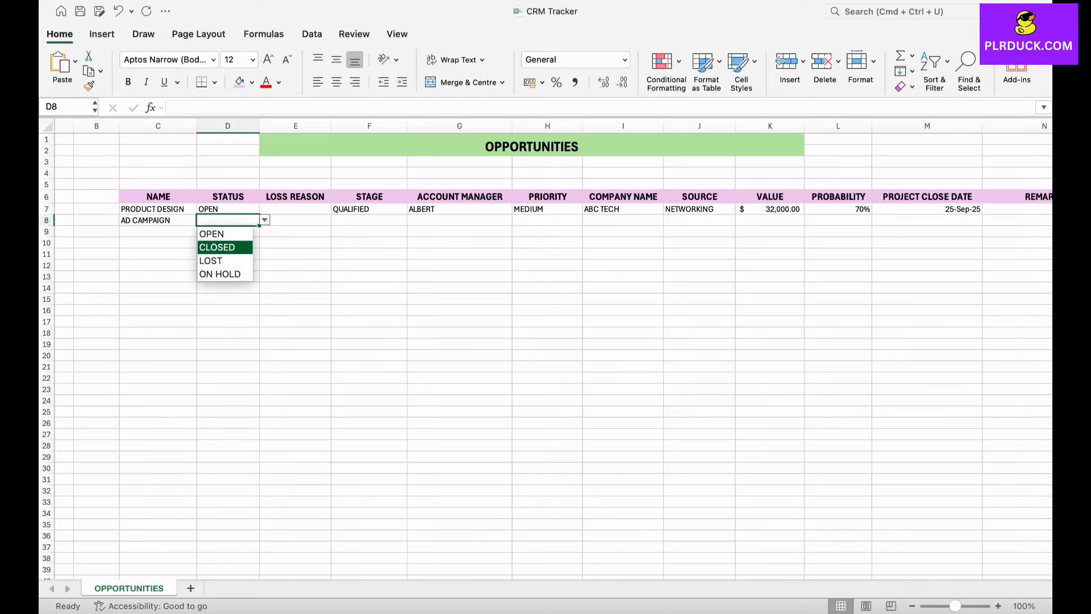
{"action": "key", "text": "Return"}
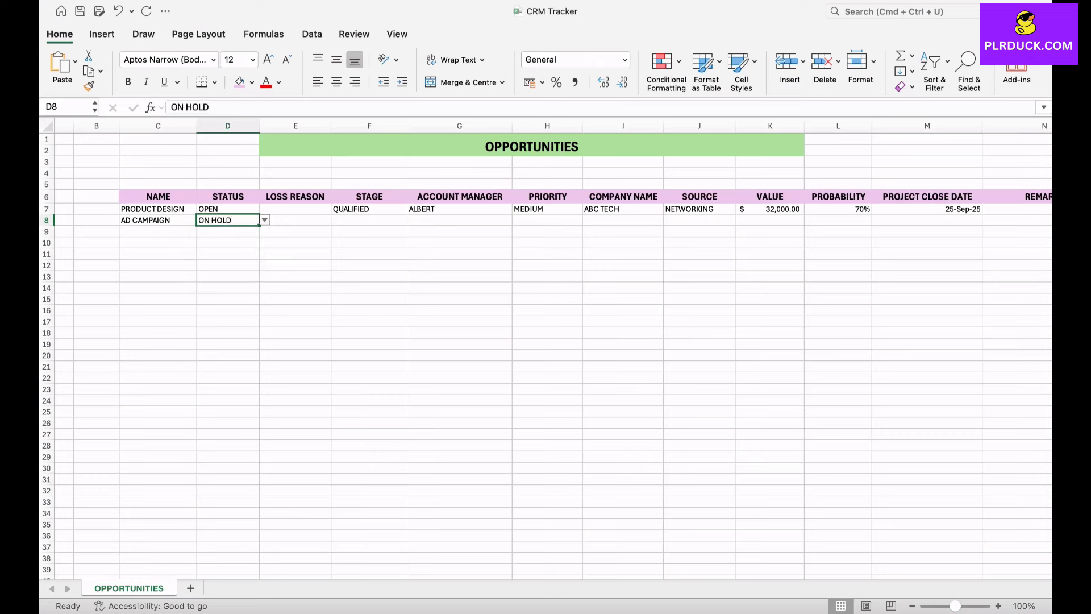
Leave the LOSS REASON blank and choose DEMO as the AD CAMPAIGN record's STAGE in F8
{"action": "key", "text": "Right"}
{"action": "key", "text": "Right"}
{"action": "key", "text": "alt+Down"}
{"action": "key", "text": "Down"}
{"action": "key", "text": "Down"}
{"action": "key", "text": "Return"}
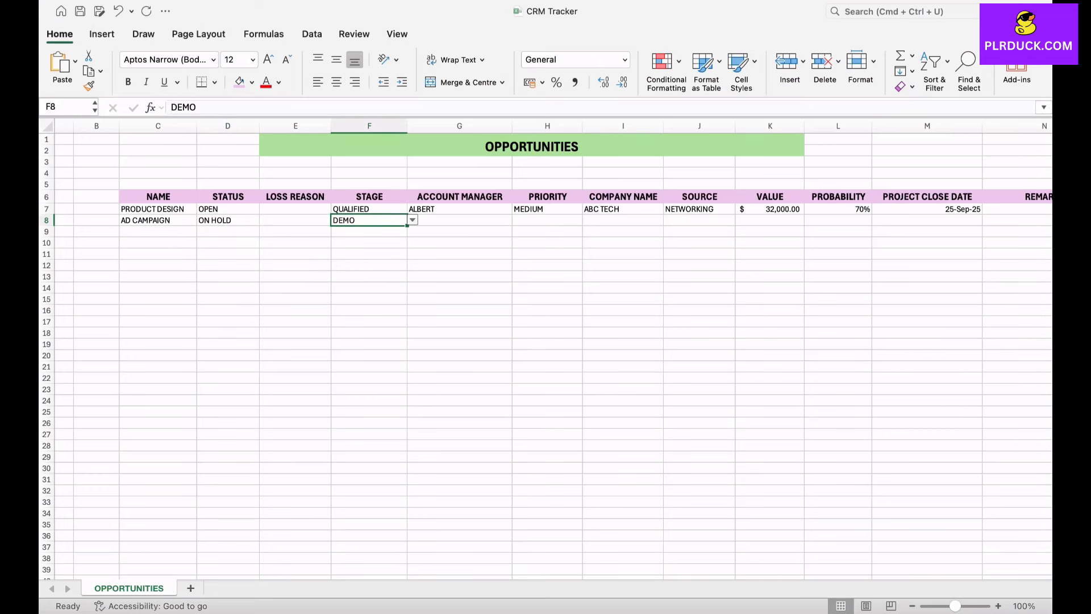
Choose a different ACCOUNT MANAGER from row 7's in G8 and set the PRIORITY in H8 to HIGH
{"action": "key", "text": "Right"}
{"action": "key", "text": "alt+Down"}
{"action": "key", "text": "Down"}
{"action": "key", "text": "Down"}
{"action": "key", "text": "Return"}
{"action": "key", "text": "Right"}
{"action": "key", "text": "alt+Down"}
{"action": "key", "text": "Down"}
{"action": "key", "text": "Down"}
{"action": "key", "text": "Return"}
Enter XYZ TECH as the COMPANY NAME in I8 and choose WEBSITE as the SOURCE in J8
{"action": "key", "text": "Right"}
{"action": "type", "text": "XY"}
{"action": "type", "text": "TECH"}
{"action": "key", "text": "Tab"}
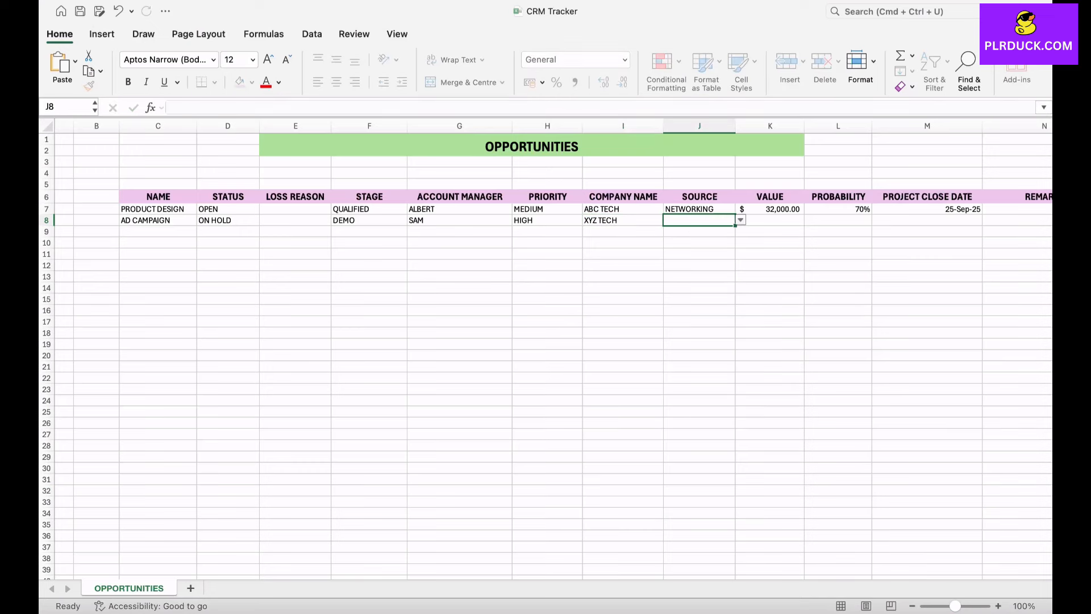
{"action": "key", "text": "alt+Down"}
{"action": "key", "text": "Down"}
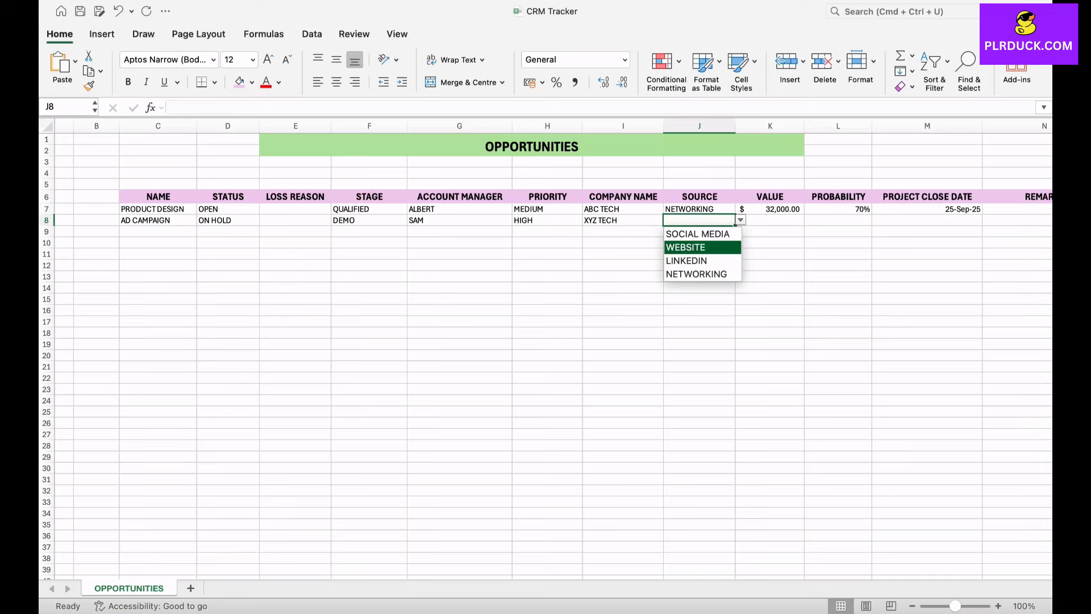
{"action": "key", "text": "Return"}
{"action": "key", "text": "Tab"}
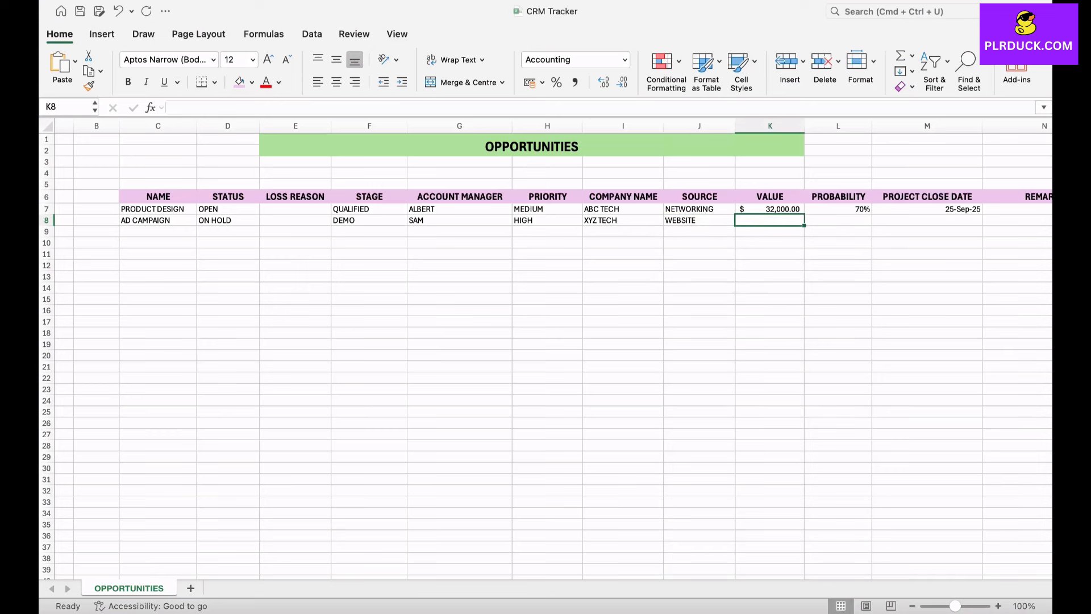
Enter a VALUE of 56000 in K8 and a PROBABILITY of 50% in L8
{"action": "type", "text": "56000"}
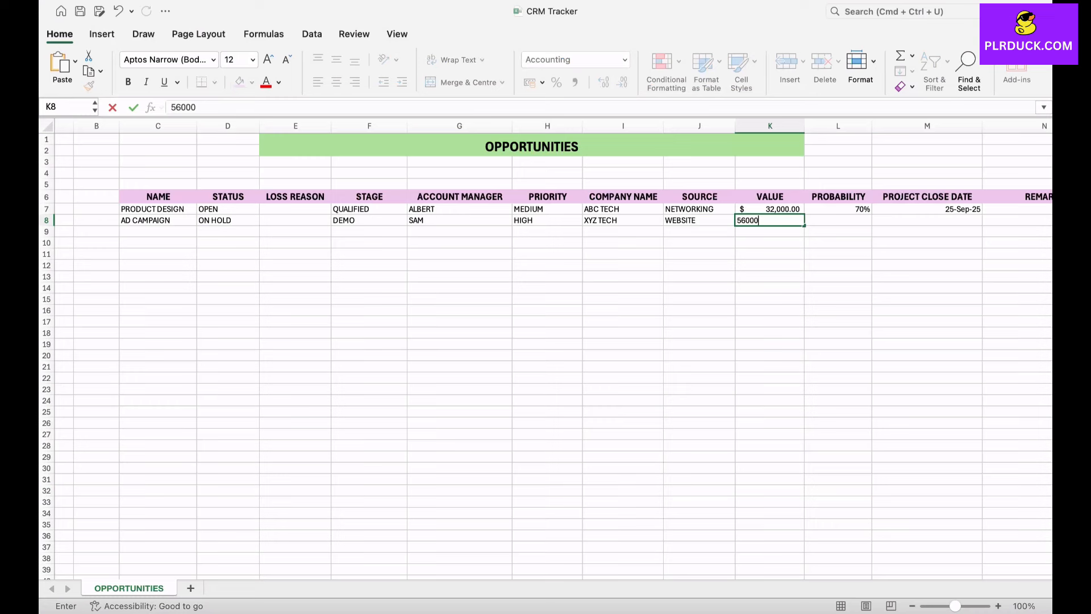
{"action": "key", "text": "Tab"}
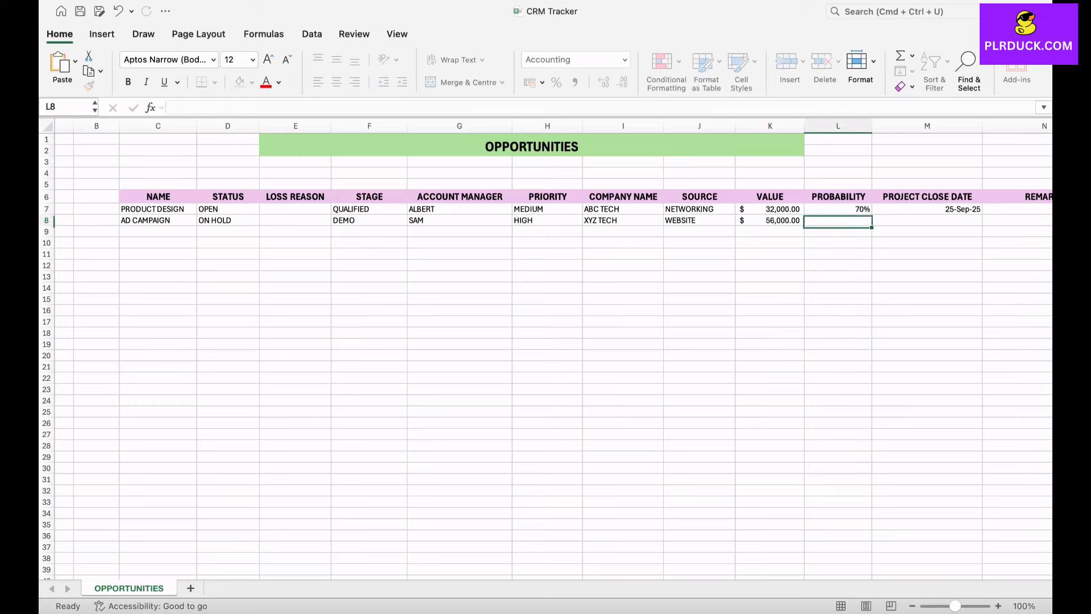
{"action": "type", "text": "50"}
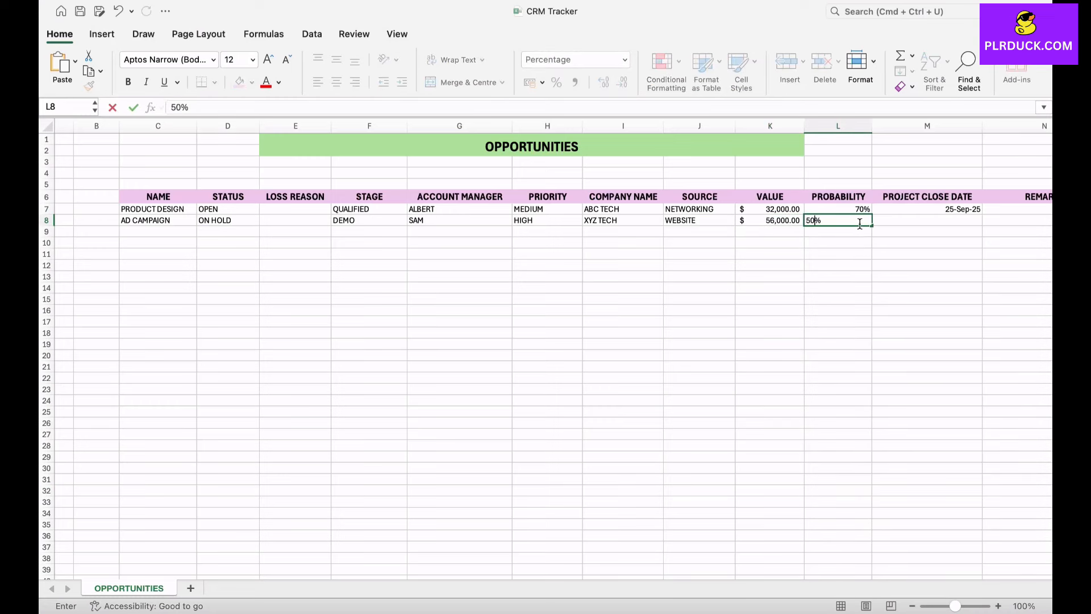
{"action": "left_click", "coordinate": [883, 278]}
Enter 20 SEP 2025 as the AD CAMPAIGN record's PROJECT CLOSE DATE in M8
{"action": "scroll", "coordinate": [882, 278], "scroll_direction": "right", "scroll_amount": 3}
{"action": "left_click", "coordinate": [852, 220]}
{"action": "type", "text": "20 SEP 2025"}
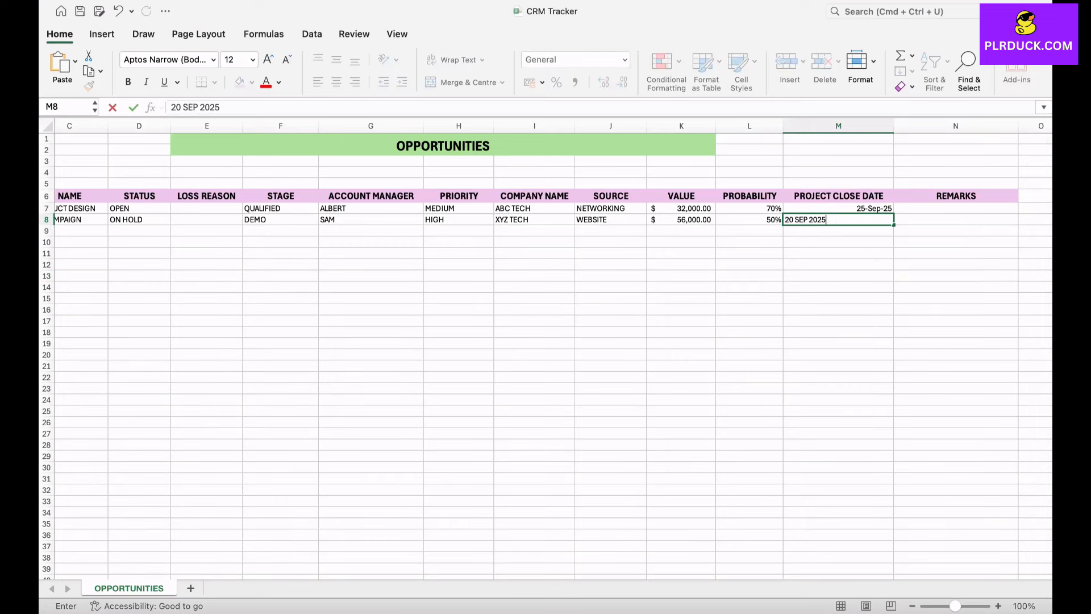
{"action": "left_click", "coordinate": [956, 310]}
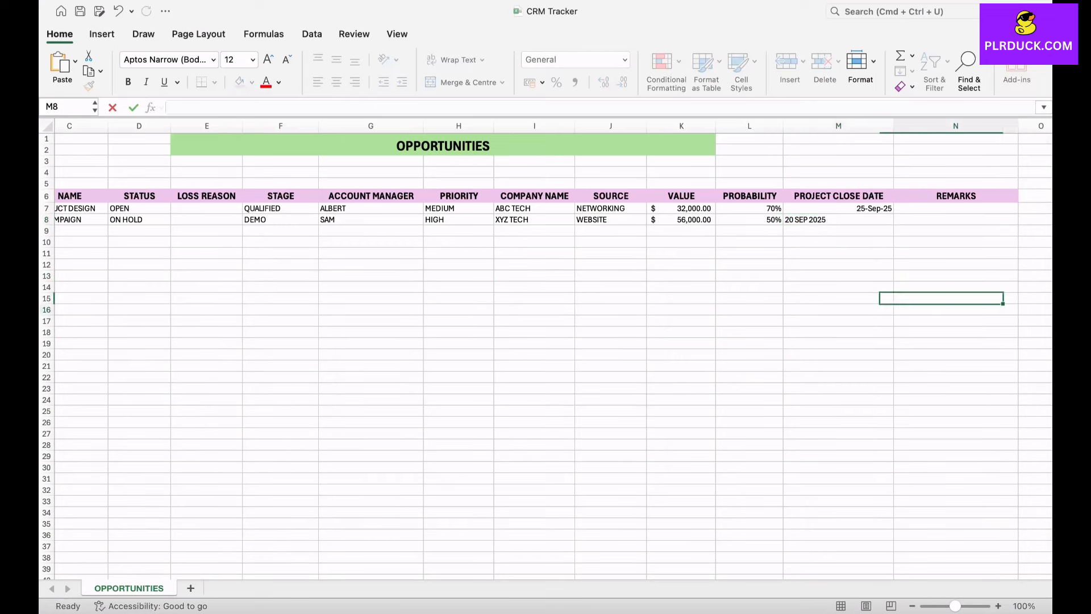
Add a new worksheet after OPPORTUNITIES and name it COMMUNICATION LOG
{"action": "scroll", "coordinate": [545, 348], "scroll_direction": "left", "scroll_amount": 3}
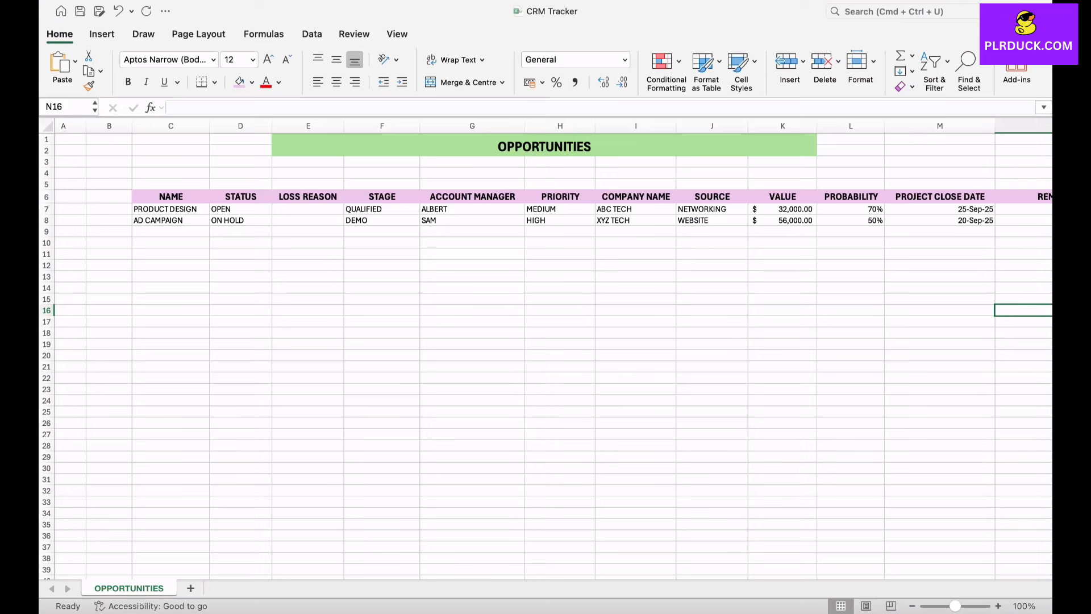
{"action": "left_click", "coordinate": [190, 588]}
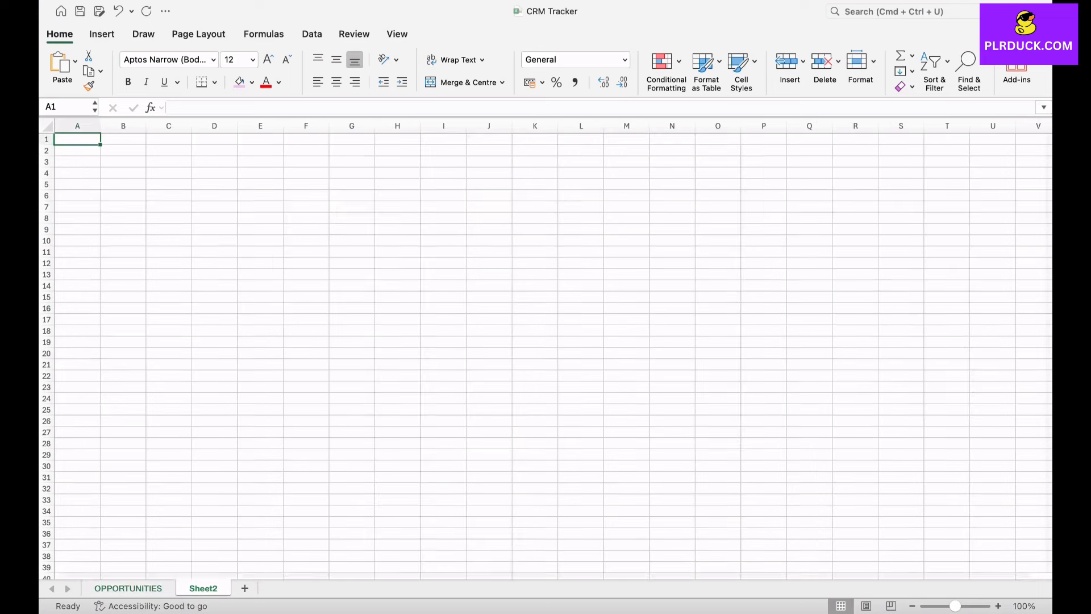
{"action": "type", "text": "COMMUNICATION LOG"}
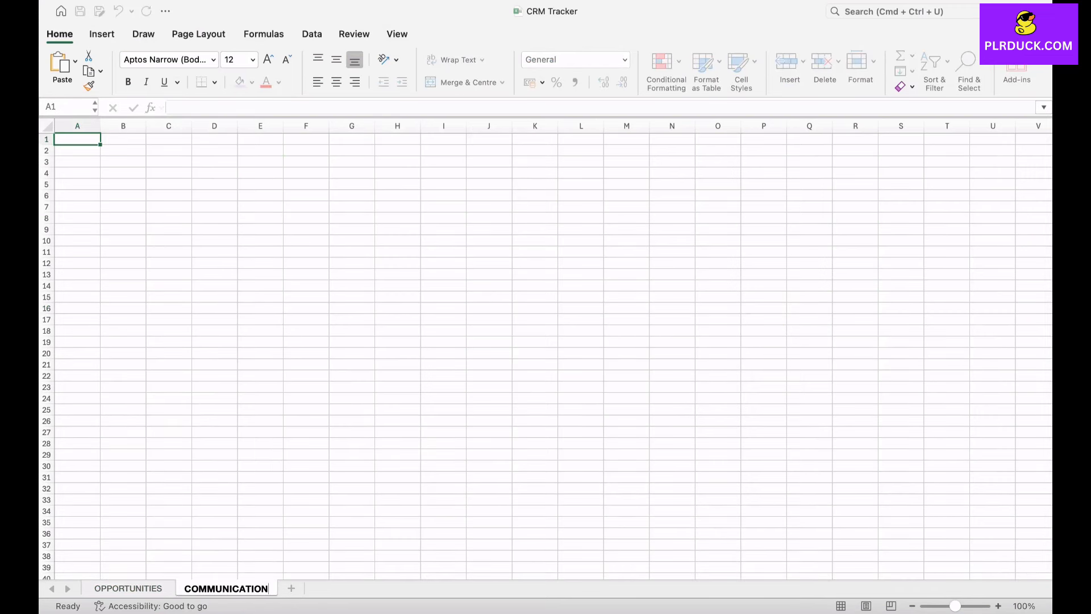
{"action": "key", "text": "Return"}
{"action": "left_click", "coordinate": [428, 305]}
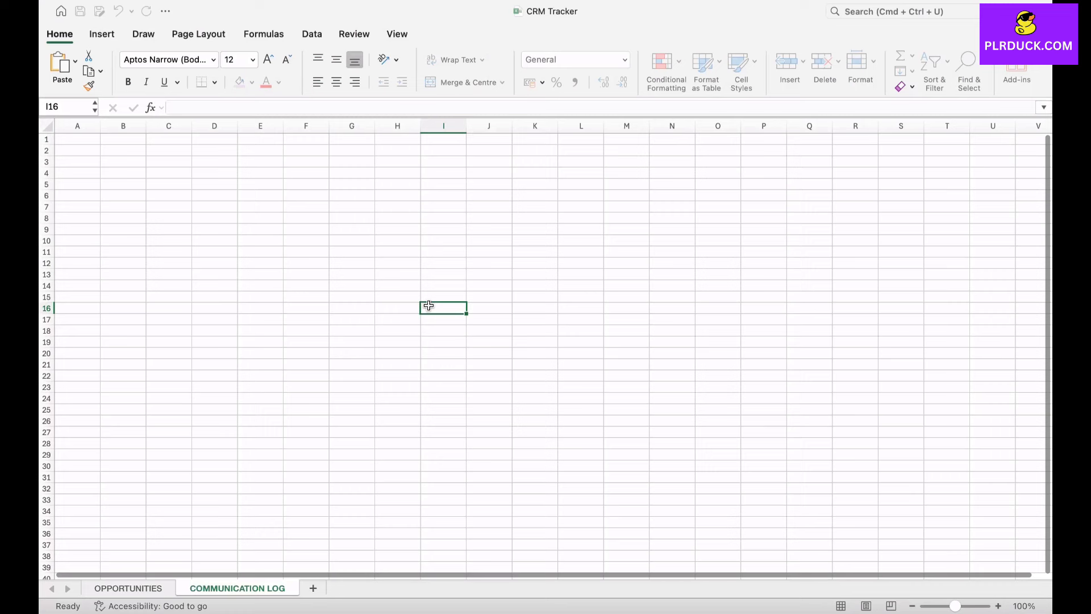
Merge and centre cells D1:J2 and enter COMMUNICATION LOG as the sheet title
{"action": "left_click_drag", "start_coordinate": [215, 139], "coordinate": [491, 152]}
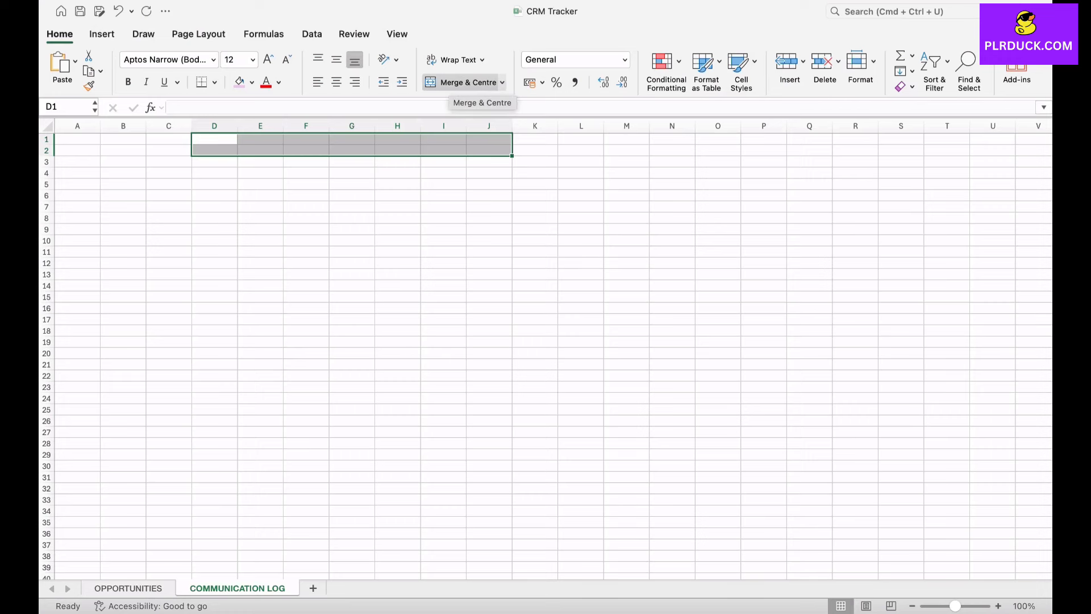
{"action": "left_click", "coordinate": [463, 82]}
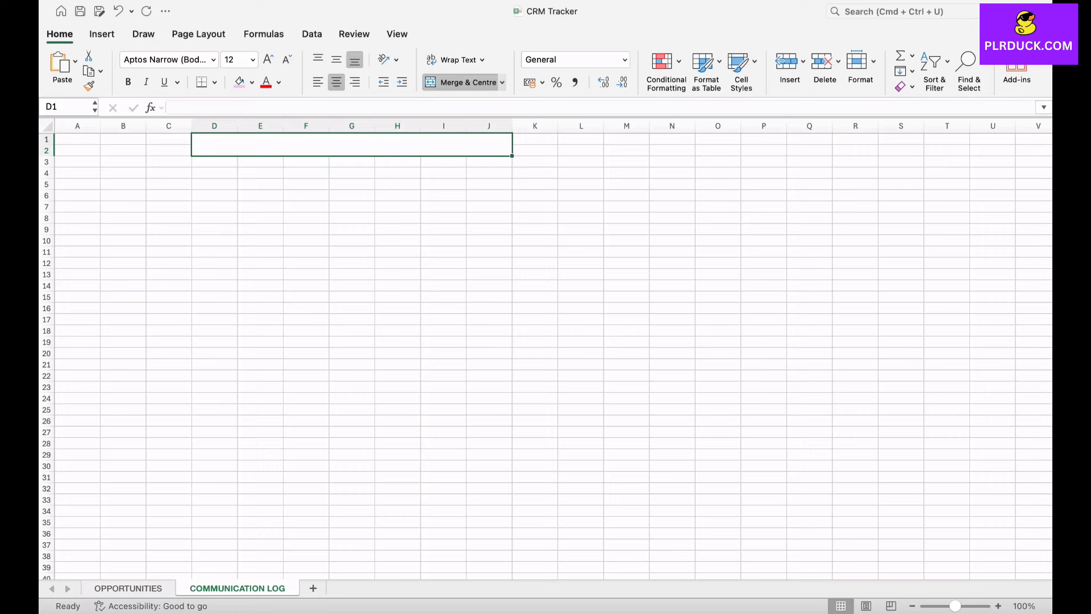
{"action": "type", "text": "CO"}
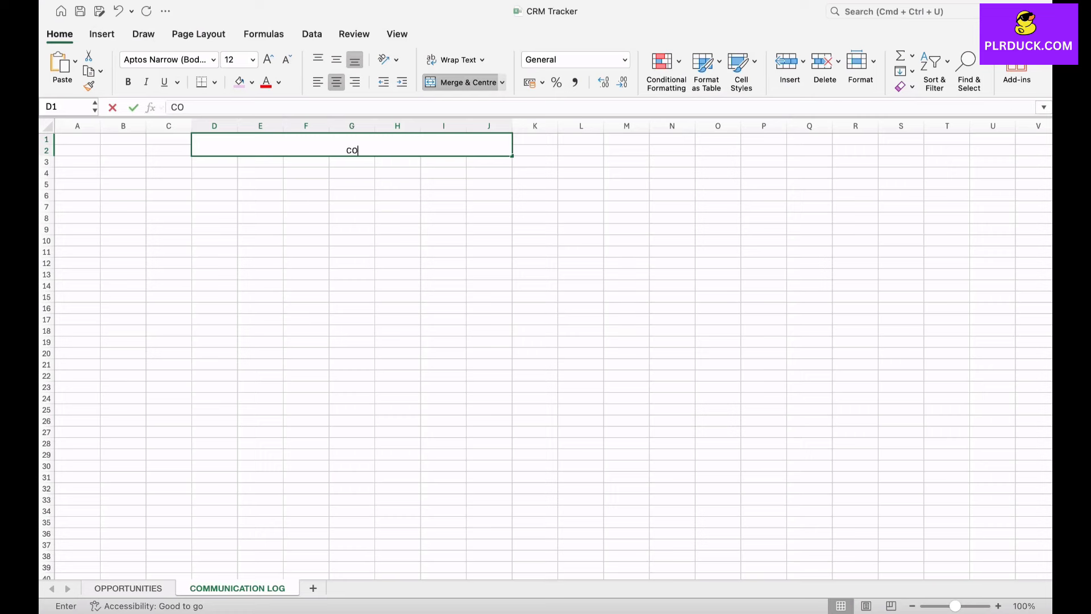
{"action": "type", "text": "MMUNICATION LOG"}
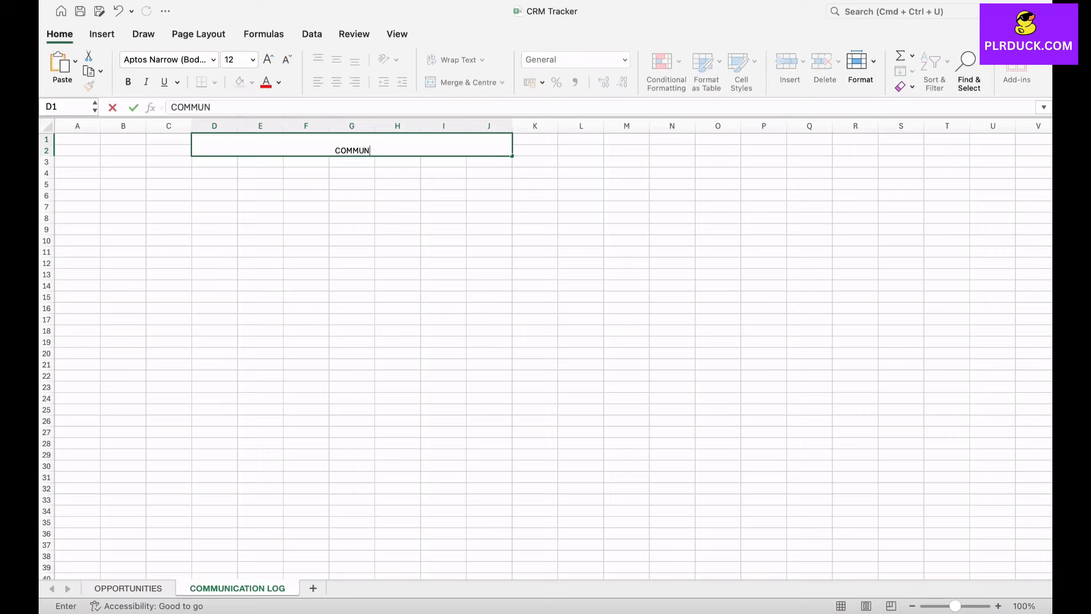
{"action": "key", "text": "Return"}
Format the COMMUNICATION LOG title as 20-point bold text with a light orange fill
{"action": "left_click", "coordinate": [267, 59]}
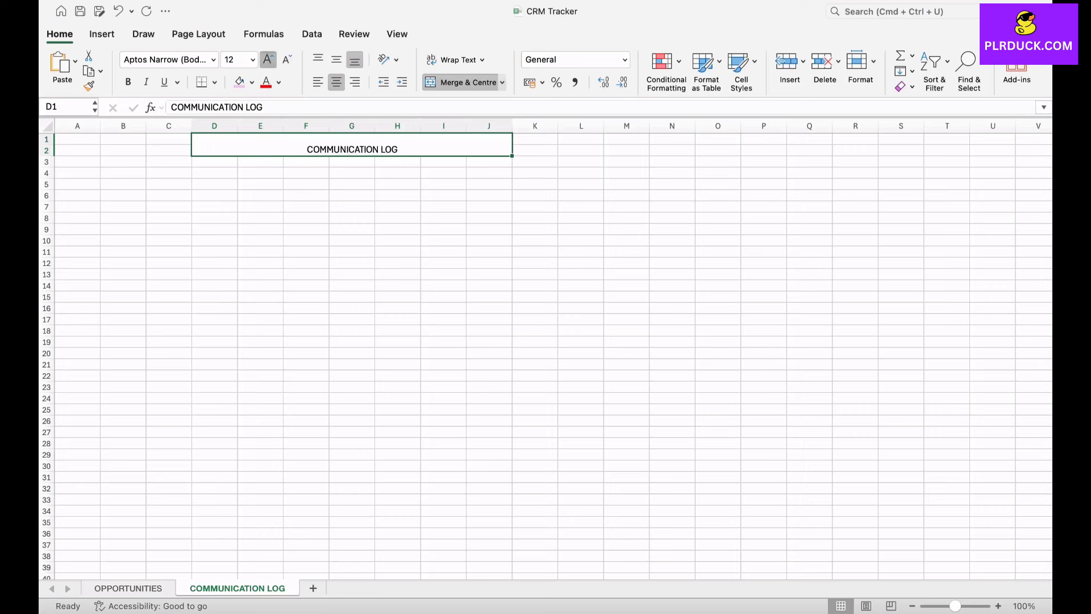
{"action": "left_click", "coordinate": [267, 59]}
{"action": "left_click", "coordinate": [268, 59]}
{"action": "left_click", "coordinate": [268, 59]}
{"action": "left_click", "coordinate": [127, 82]}
{"action": "left_click", "coordinate": [252, 82]}
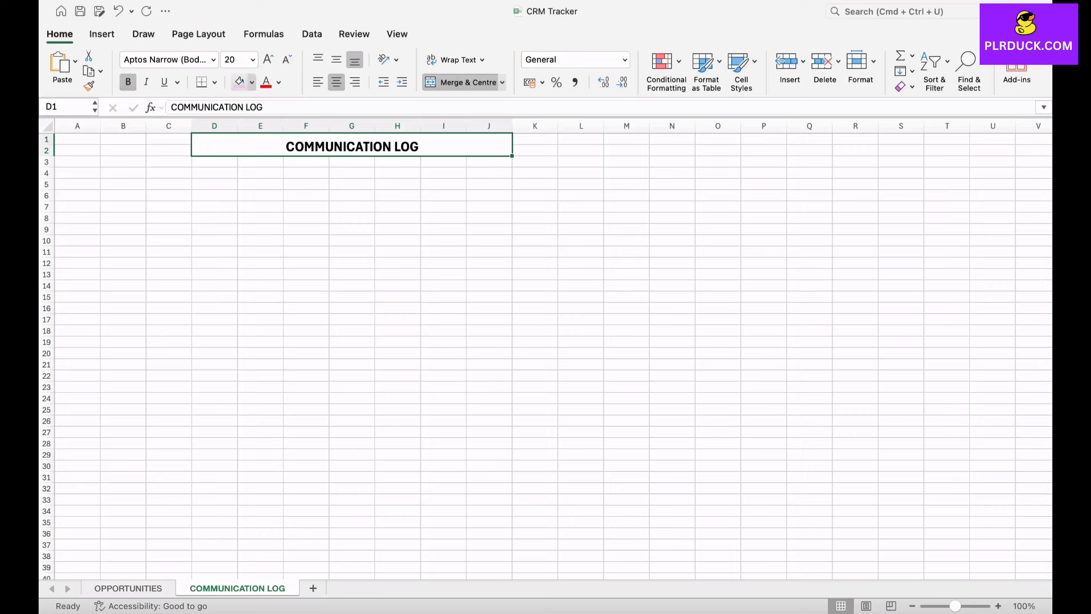
{"action": "left_click", "coordinate": [307, 172]}
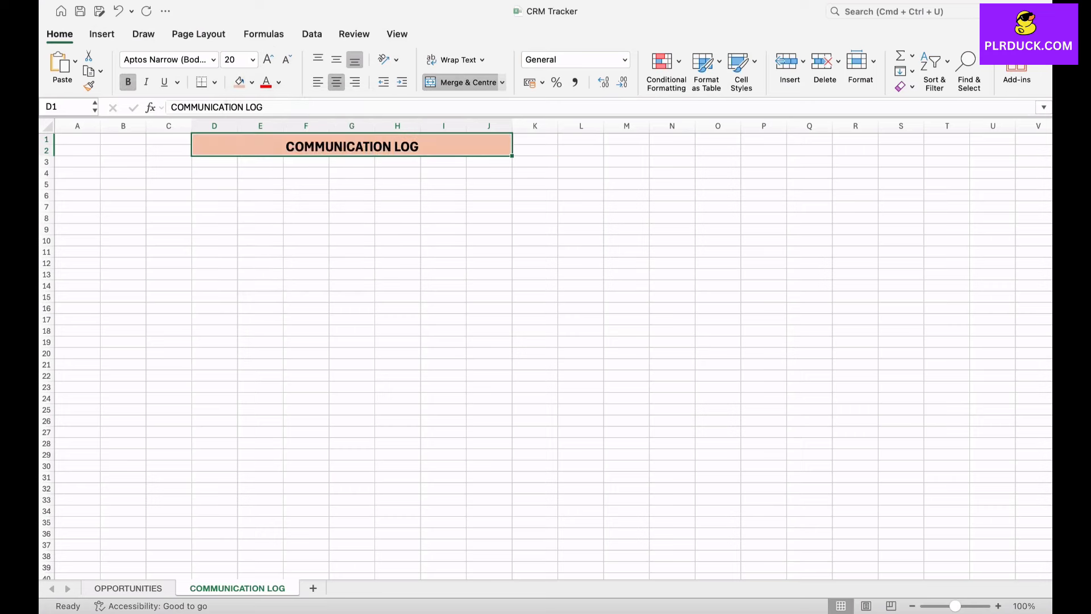
{"action": "left_click", "coordinate": [351, 184]}
{"action": "left_click", "coordinate": [215, 263]}
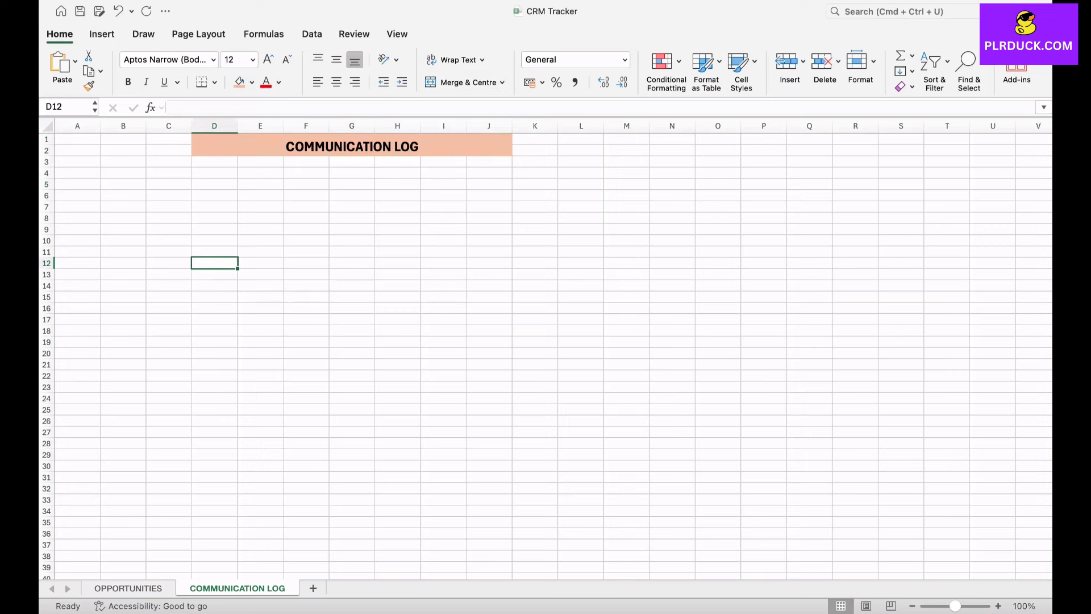
Enter the column headings INTERACTION in C7 and OPPORTUNITY in D7
{"action": "left_click", "coordinate": [169, 207]}
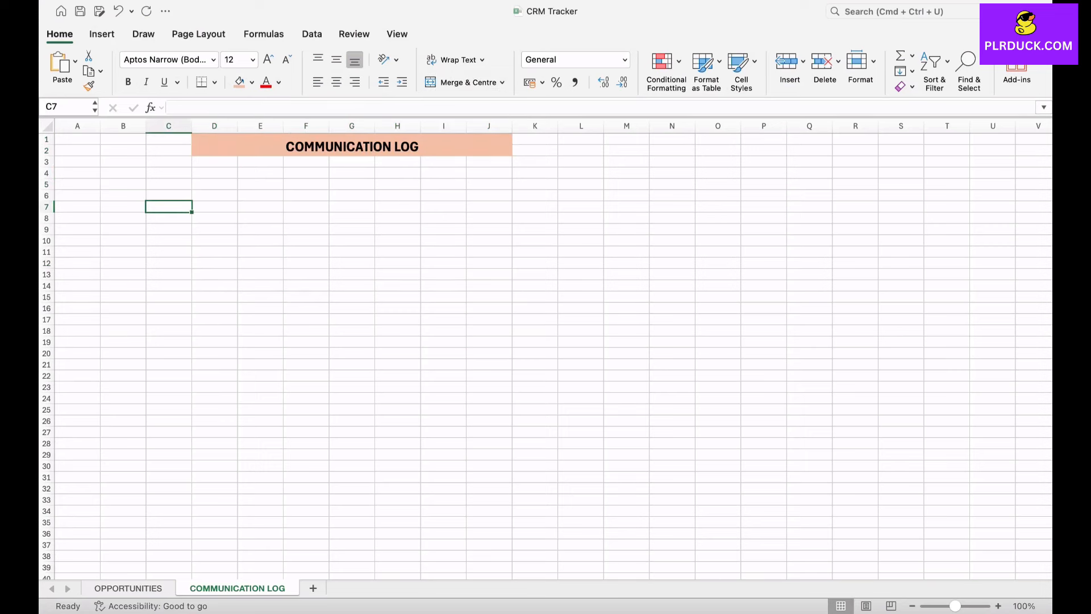
{"action": "type", "text": "INT"}
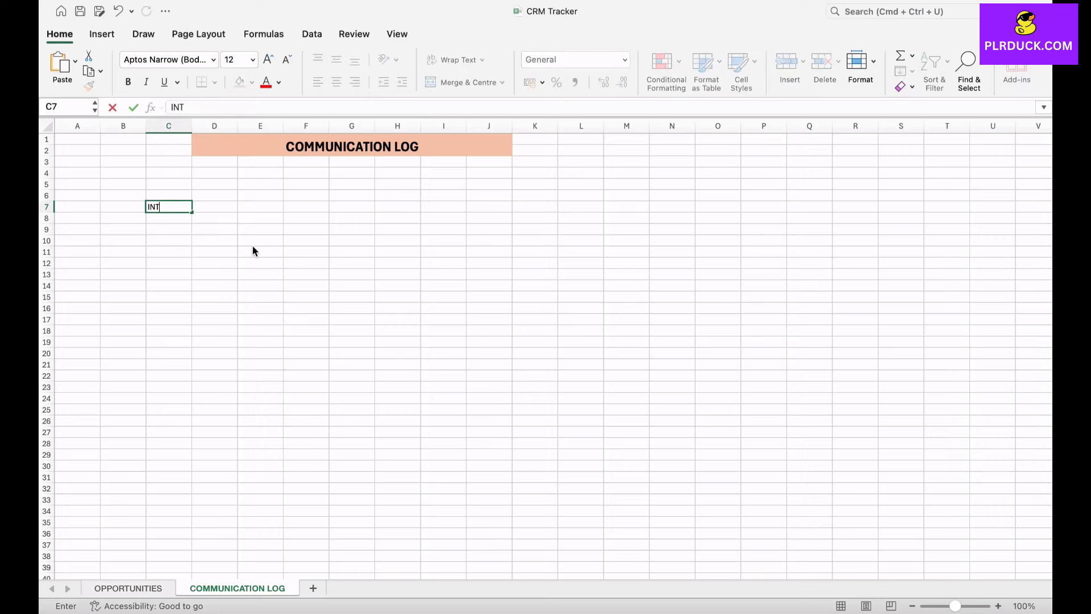
{"action": "type", "text": "ERACTION"}
{"action": "key", "text": "Tab"}
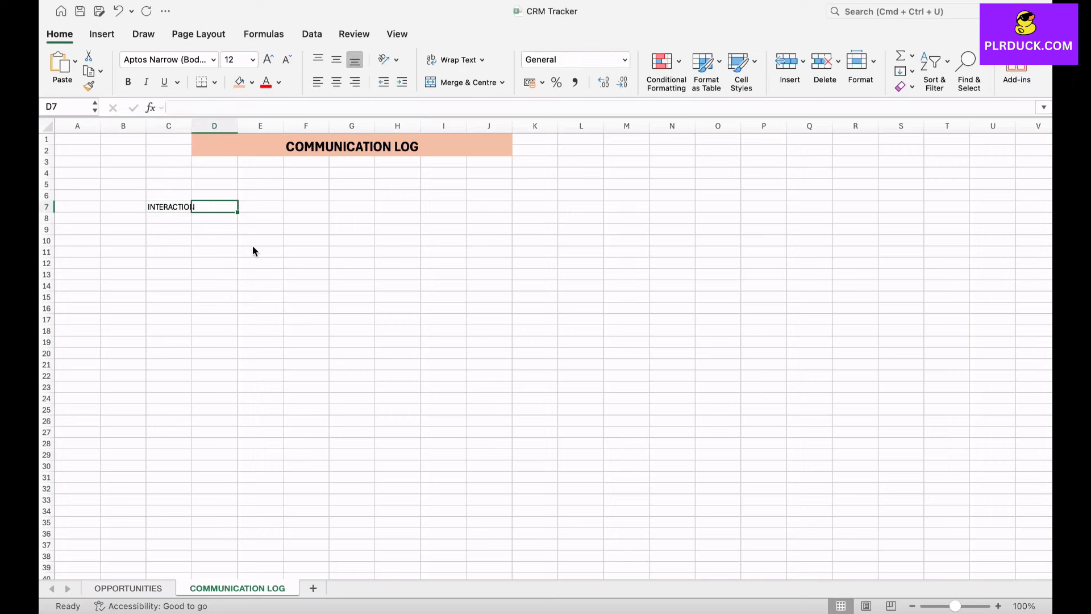
{"action": "type", "text": "OPP"}
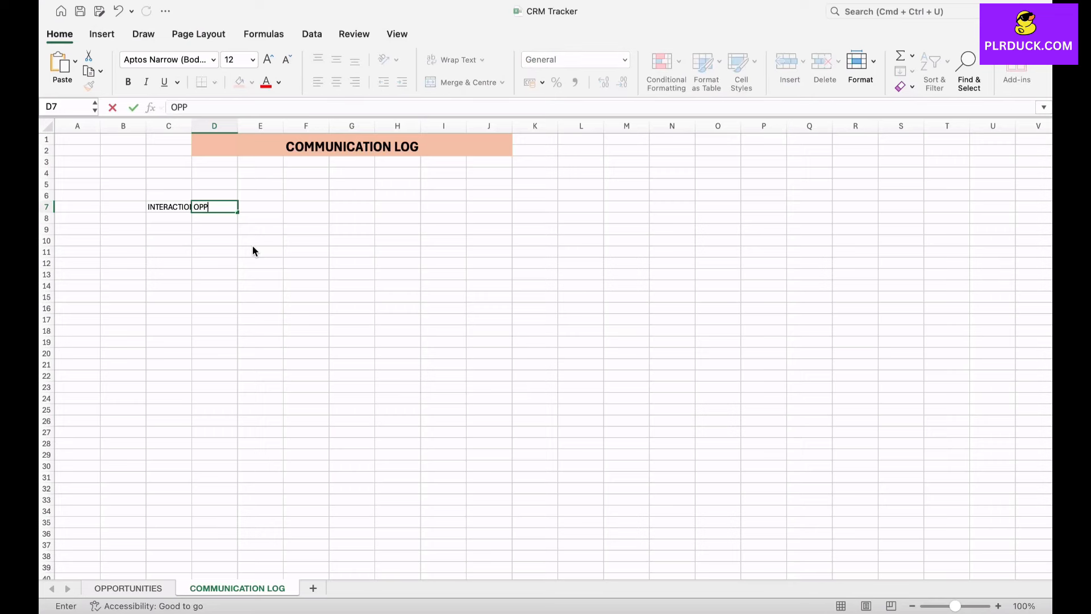
{"action": "type", "text": "ORTUNITY"}
{"action": "key", "text": "Tab"}
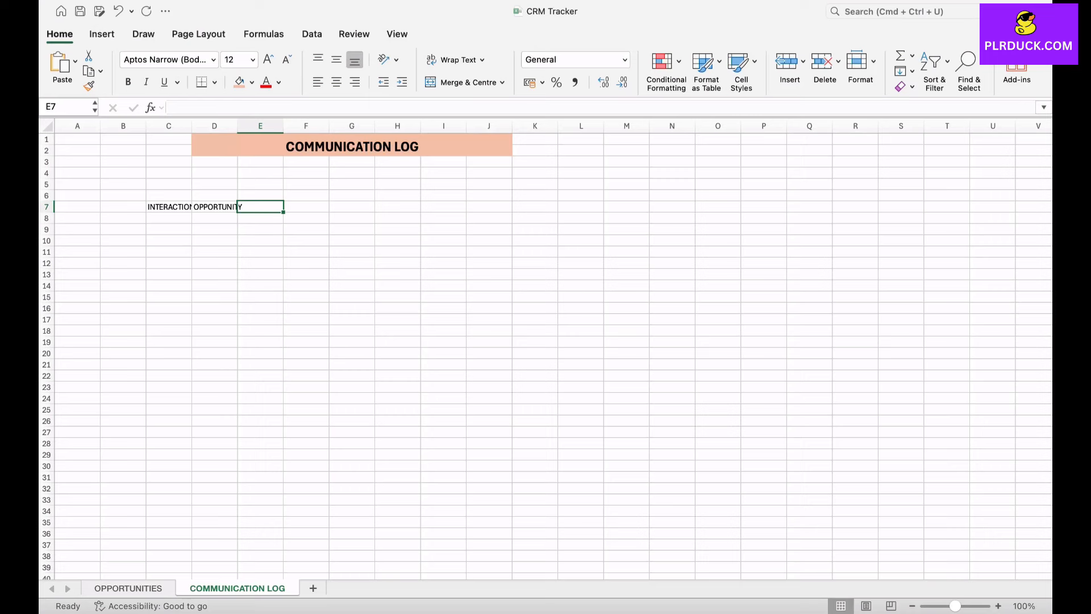
Continue the row 7 headings with ACCOUNT MANAGER in E7, PRIORITY in F7 and CONTACT in G7
{"action": "type", "text": "ACCO"}
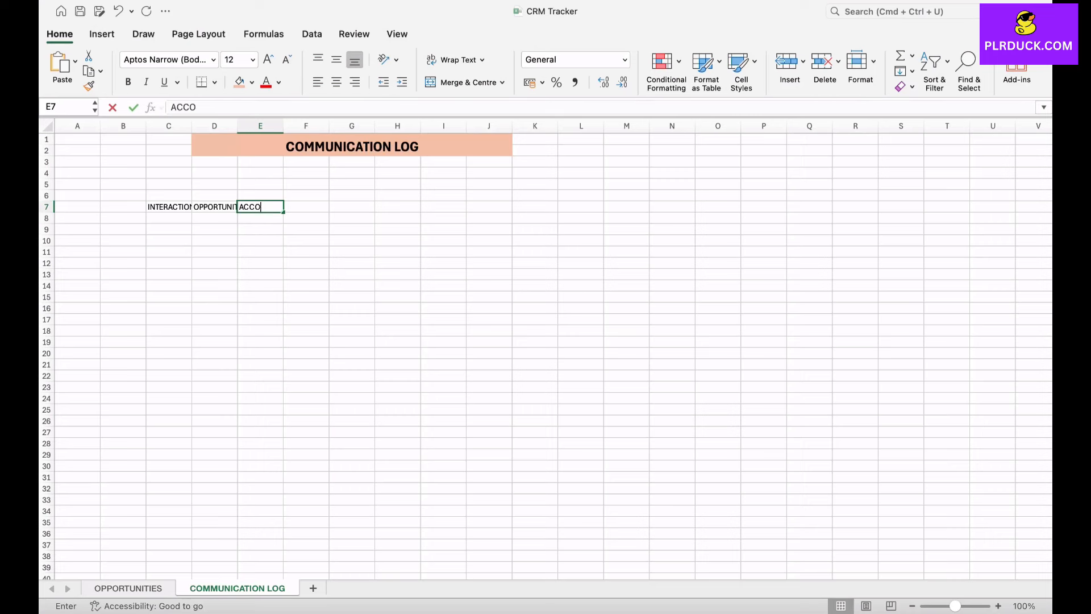
{"action": "type", "text": "UNT MANAGER"}
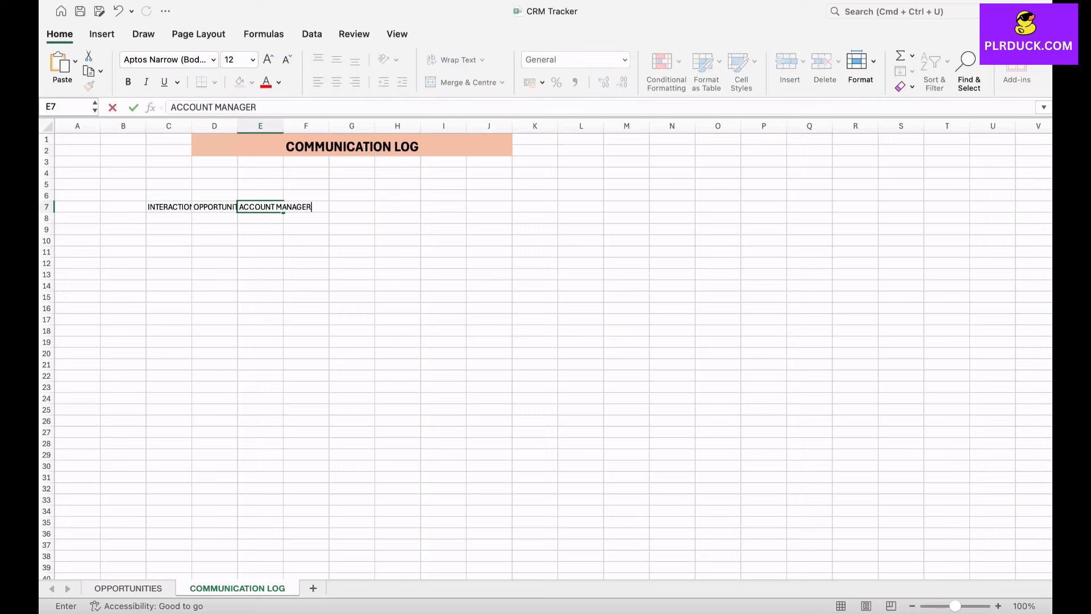
{"action": "key", "text": "Tab"}
{"action": "type", "text": "P"}
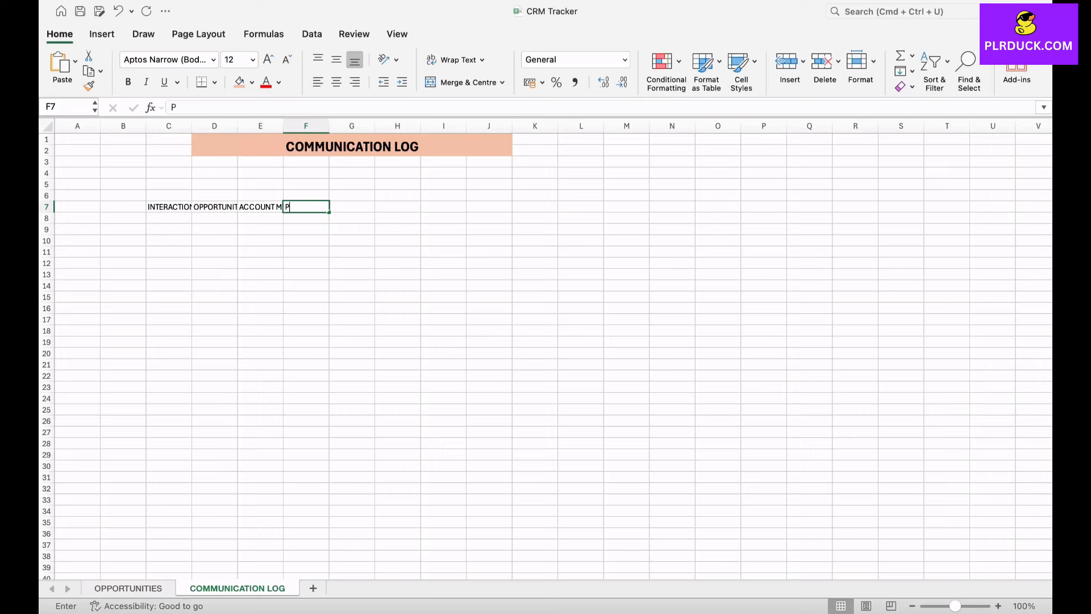
{"action": "type", "text": "RIORITY"}
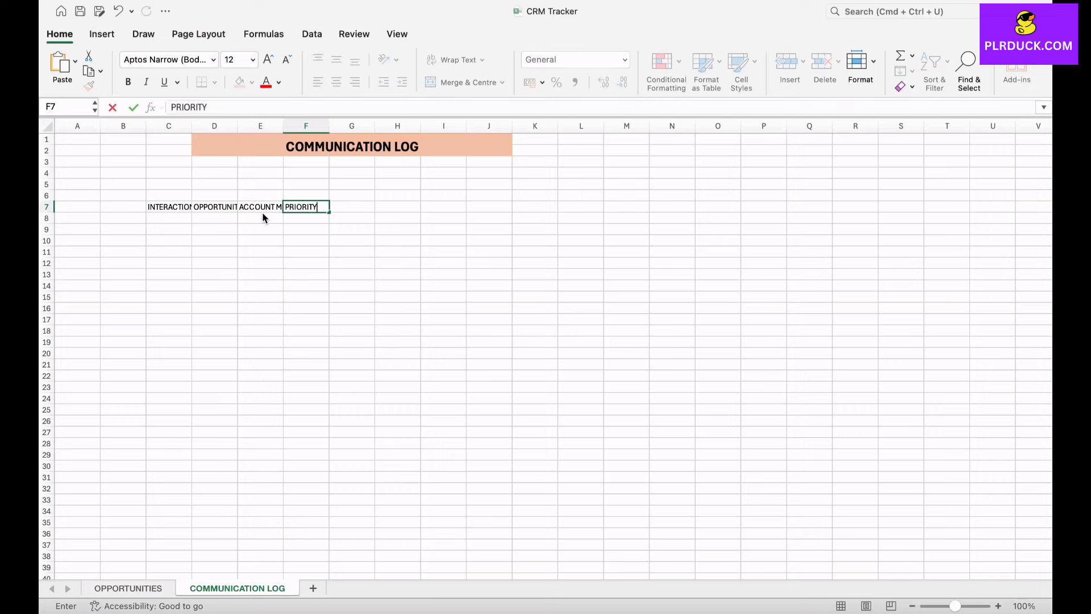
{"action": "key", "text": "Tab"}
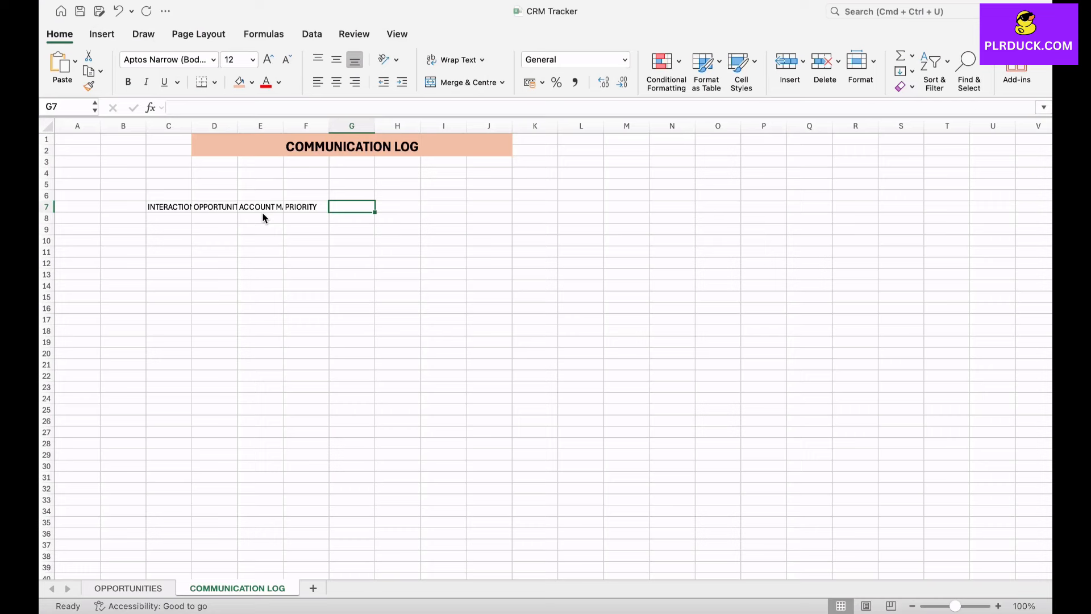
{"action": "type", "text": "CONTACT"}
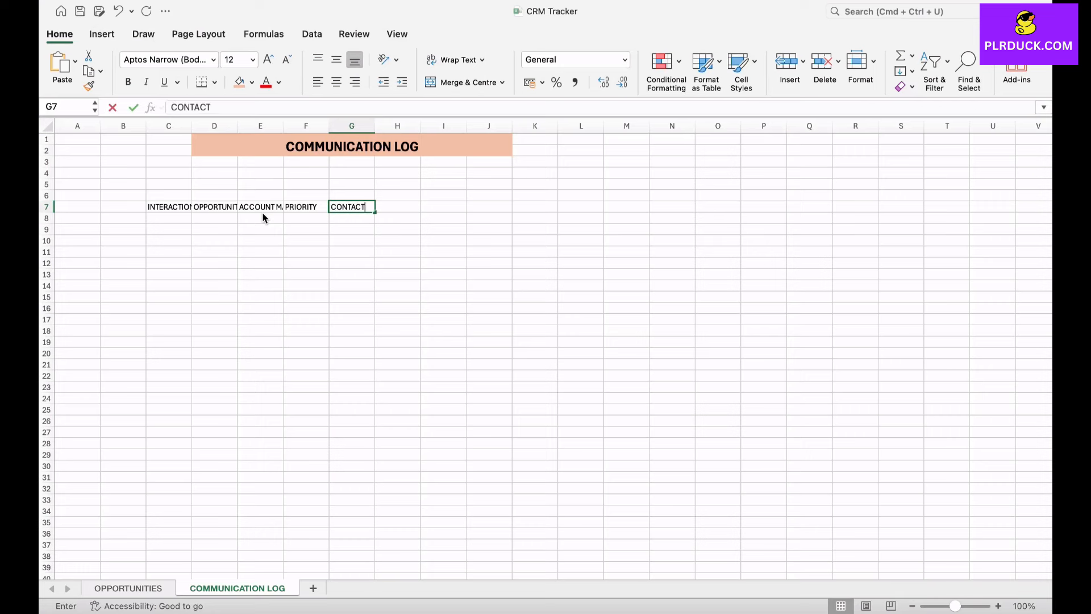
{"action": "key", "text": "Tab"}
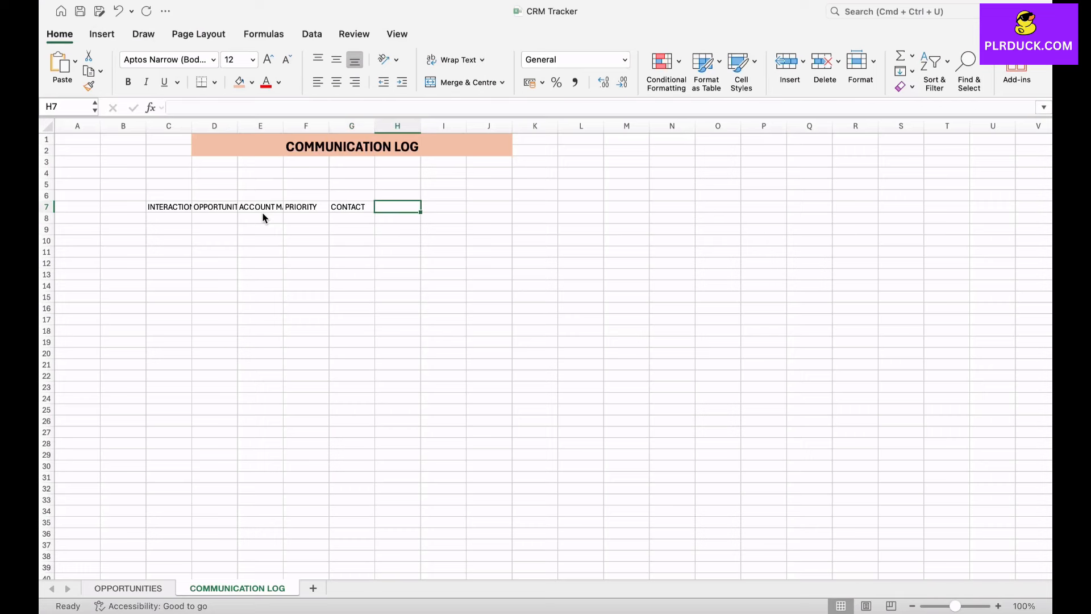
Complete the row 7 headings with DATE in H7 and REMARKS in I7
{"action": "type", "text": "DATE"}
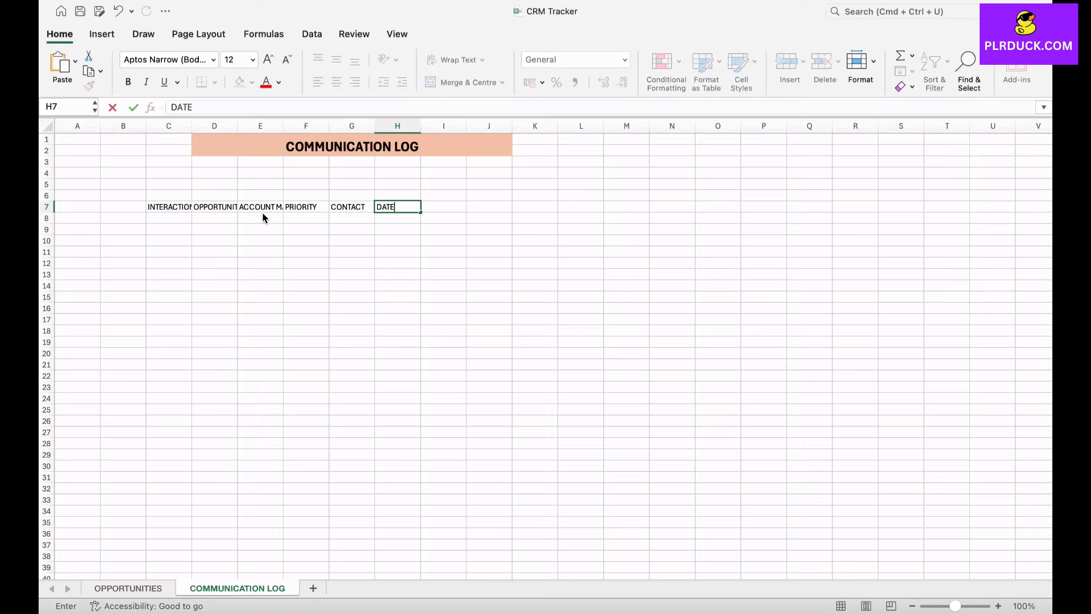
{"action": "key", "text": "Tab"}
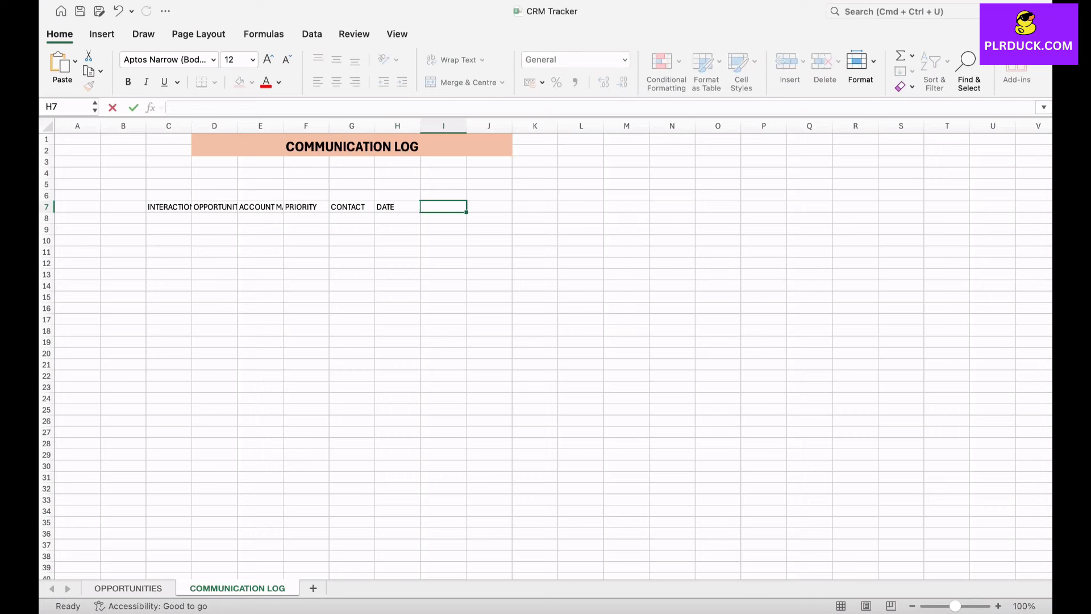
{"action": "type", "text": "REMARKS"}
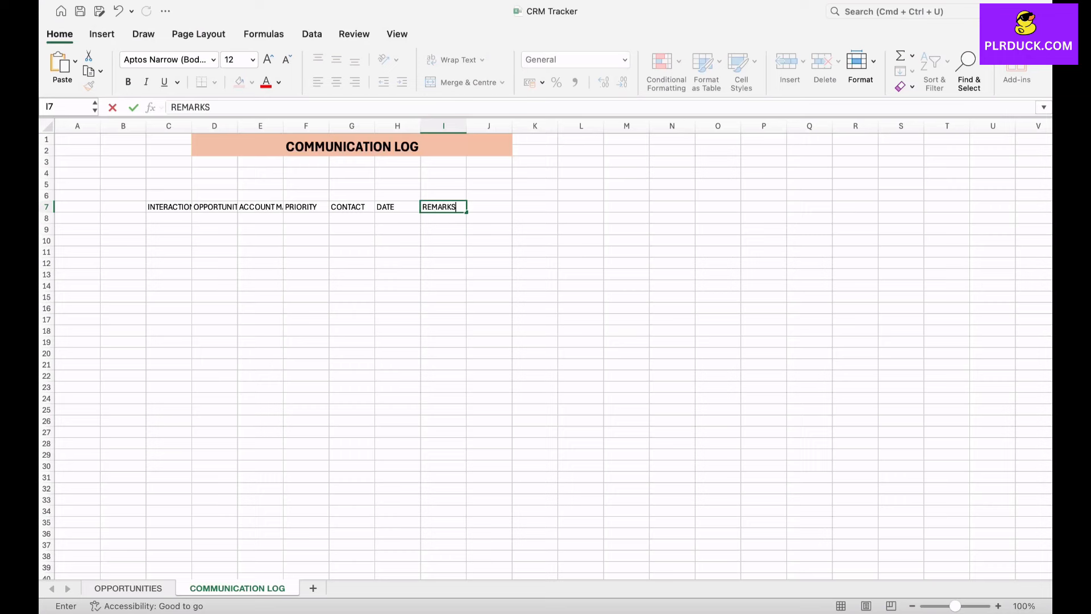
{"action": "left_click", "coordinate": [351, 274]}
Widen columns C through I to fit their headings, making the REMARKS column the widest
{"action": "left_click_drag", "start_coordinate": [192, 126], "coordinate": [641, 126]}
{"action": "left_click", "coordinate": [423, 125]}
{"action": "left_click_drag", "start_coordinate": [687, 126], "coordinate": [772, 125]}
{"action": "left_click", "coordinate": [440, 331]}
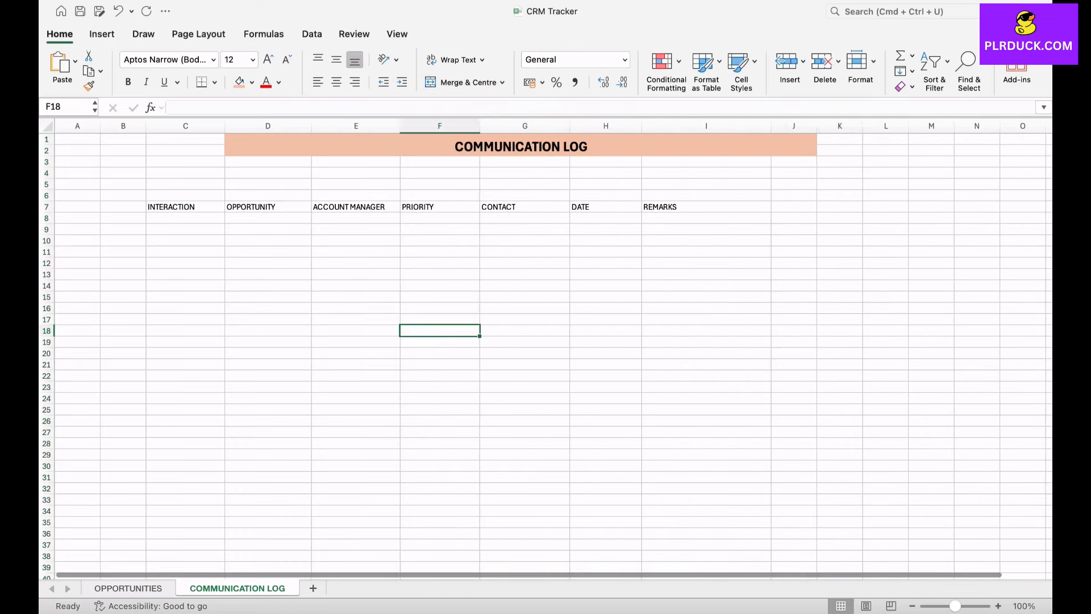
Format the headings in C7:I7 as bold, centred 14-point text with a light blue fill
{"action": "left_click", "coordinate": [185, 207]}
{"action": "left_click_drag", "start_coordinate": [185, 207], "coordinate": [706, 207]}
{"action": "left_click", "coordinate": [128, 81]}
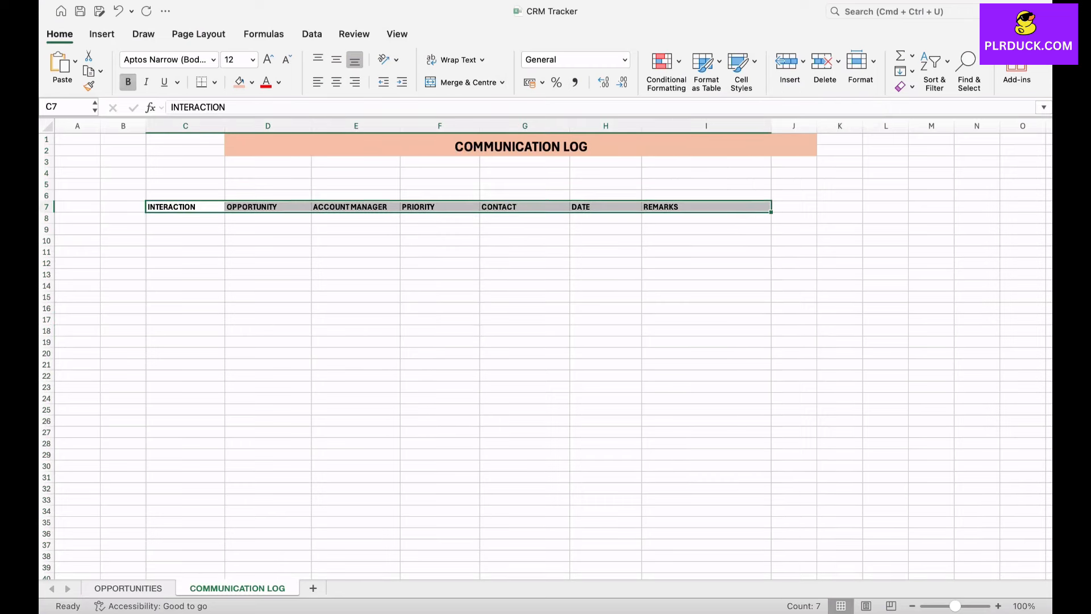
{"action": "left_click", "coordinate": [268, 59]}
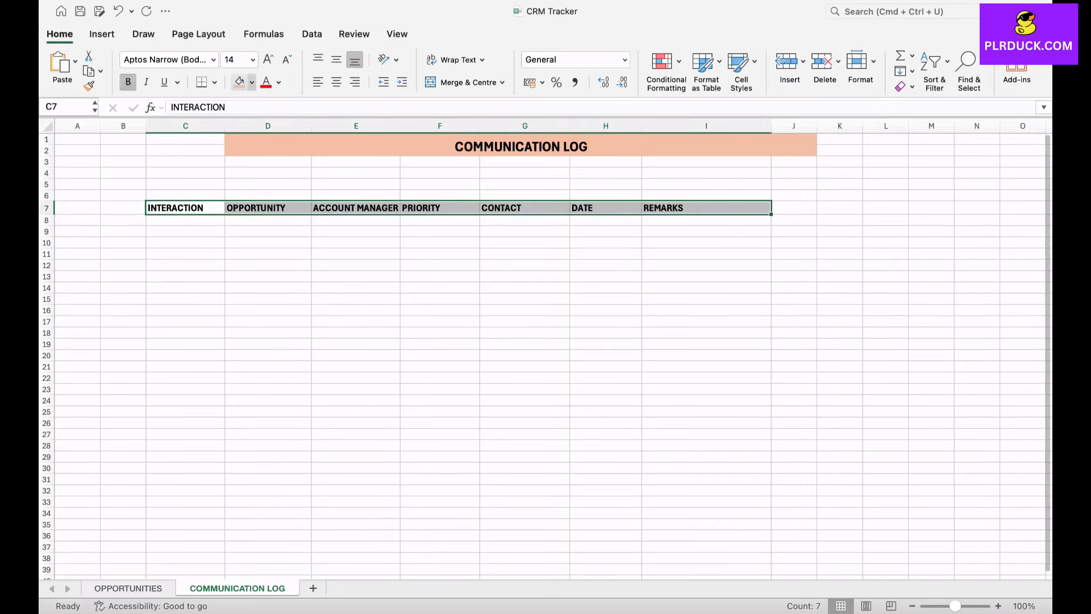
{"action": "left_click", "coordinate": [252, 81]}
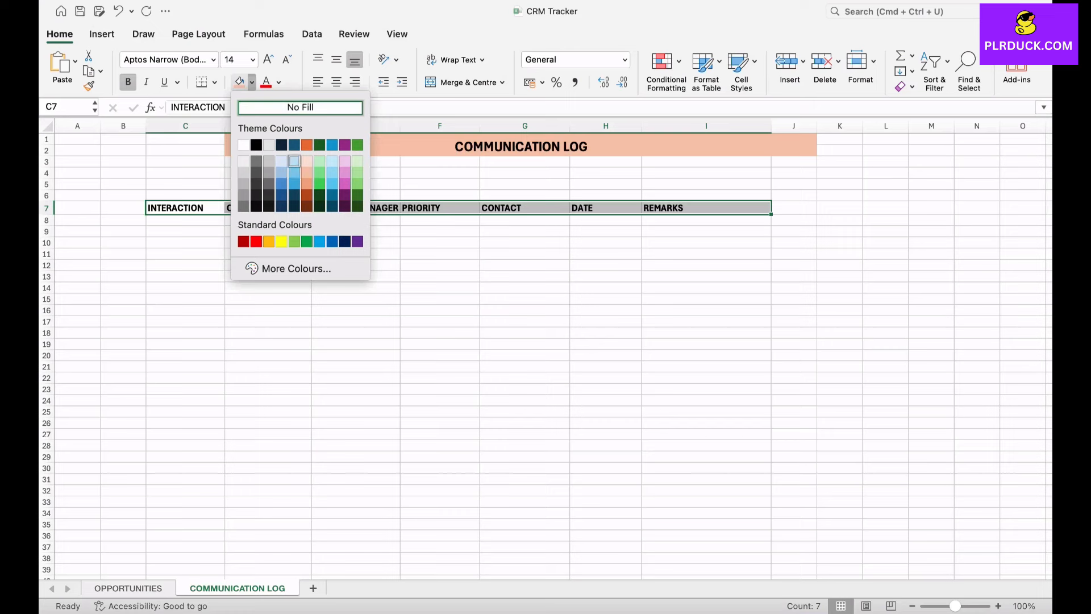
{"action": "left_click", "coordinate": [294, 172]}
{"action": "left_click", "coordinate": [268, 276]}
{"action": "left_click_drag", "start_coordinate": [185, 208], "coordinate": [706, 209]}
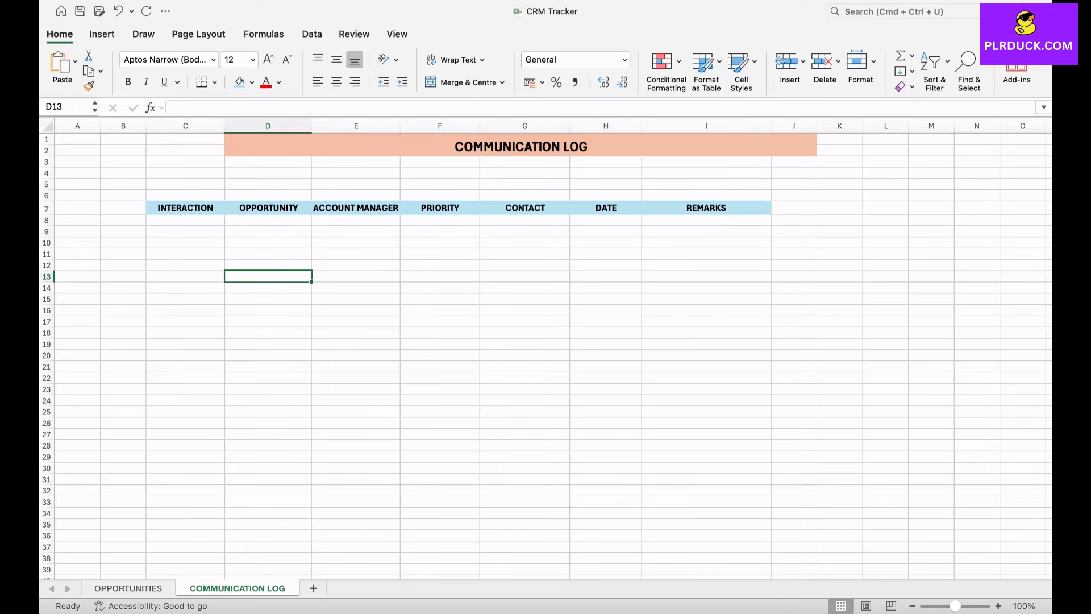
Start a helper list of interaction types with CALL in P9, EMAIL in P10 and IN PERSON in P11
{"action": "left_click", "coordinate": [185, 220]}
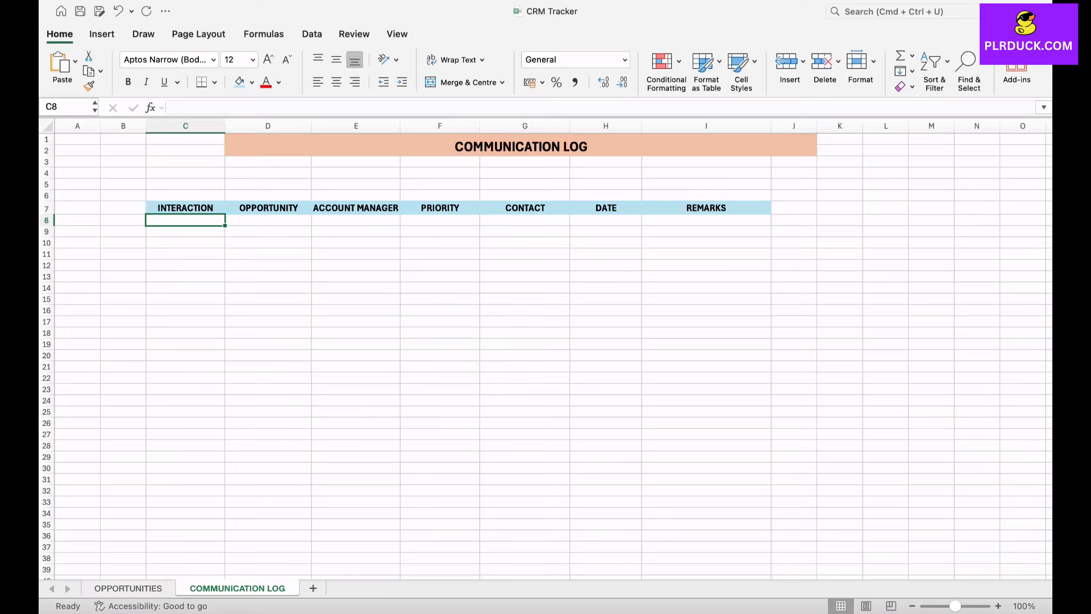
{"action": "scroll", "coordinate": [545, 347], "scroll_direction": "right", "scroll_amount": 3}
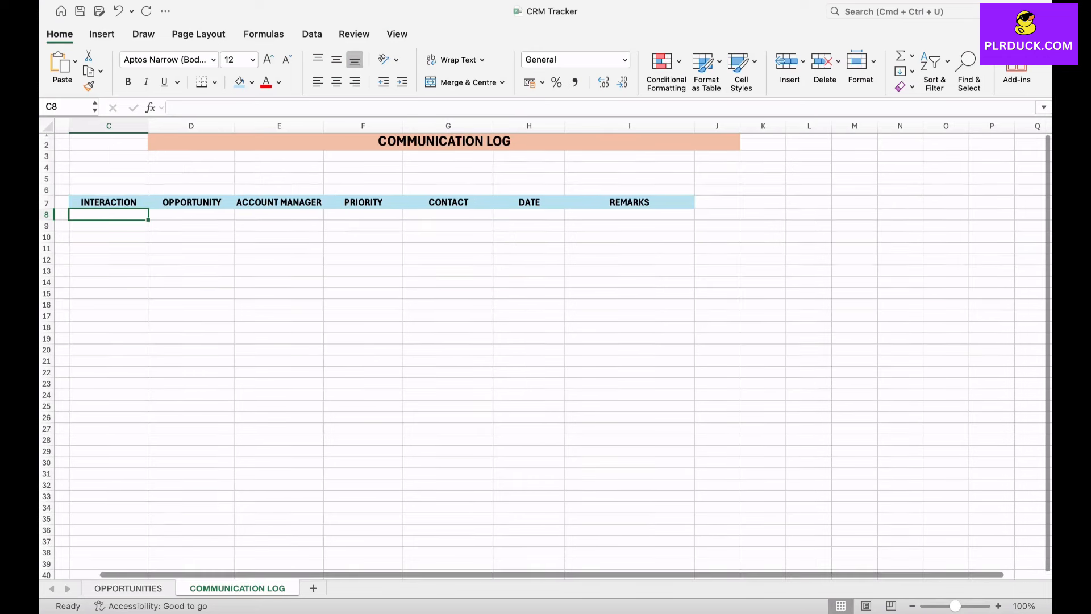
{"action": "left_click", "coordinate": [991, 226]}
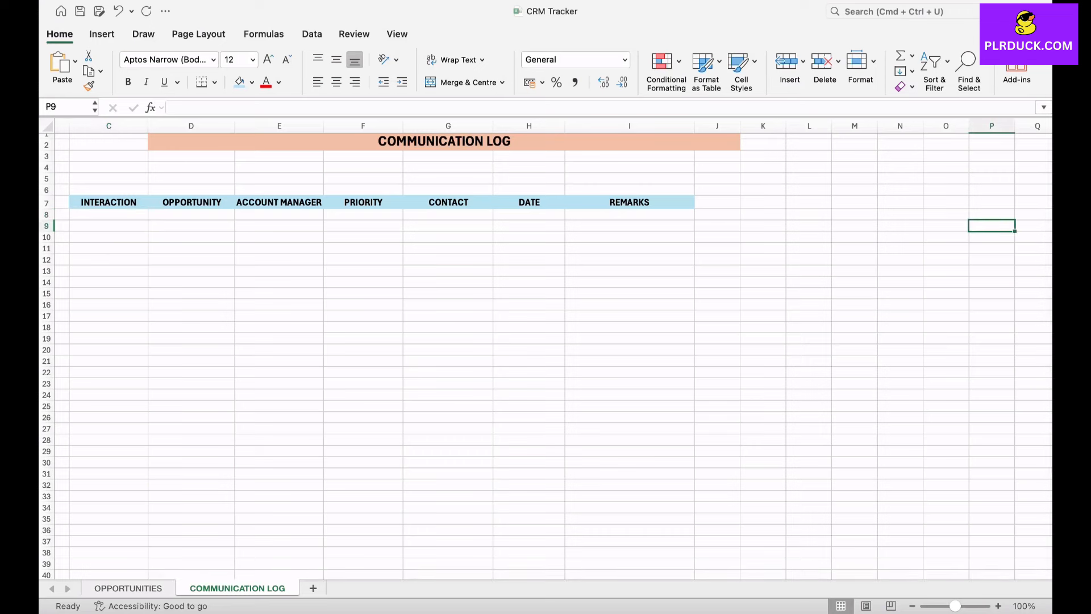
{"action": "scroll", "coordinate": [545, 346], "scroll_direction": "right", "scroll_amount": 2}
{"action": "type", "text": "CALL"}
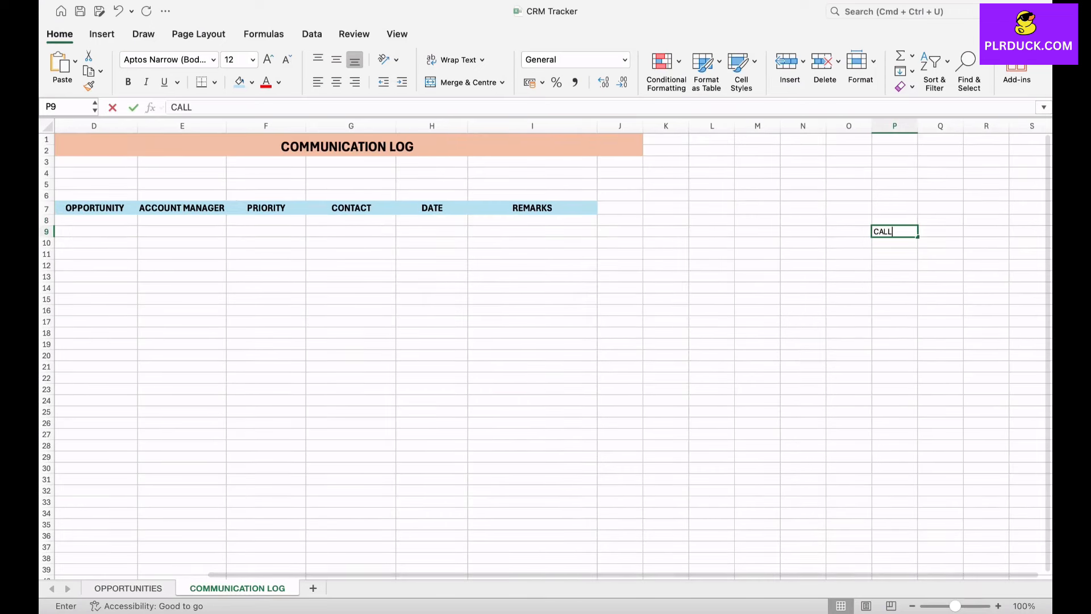
{"action": "key", "text": "Return"}
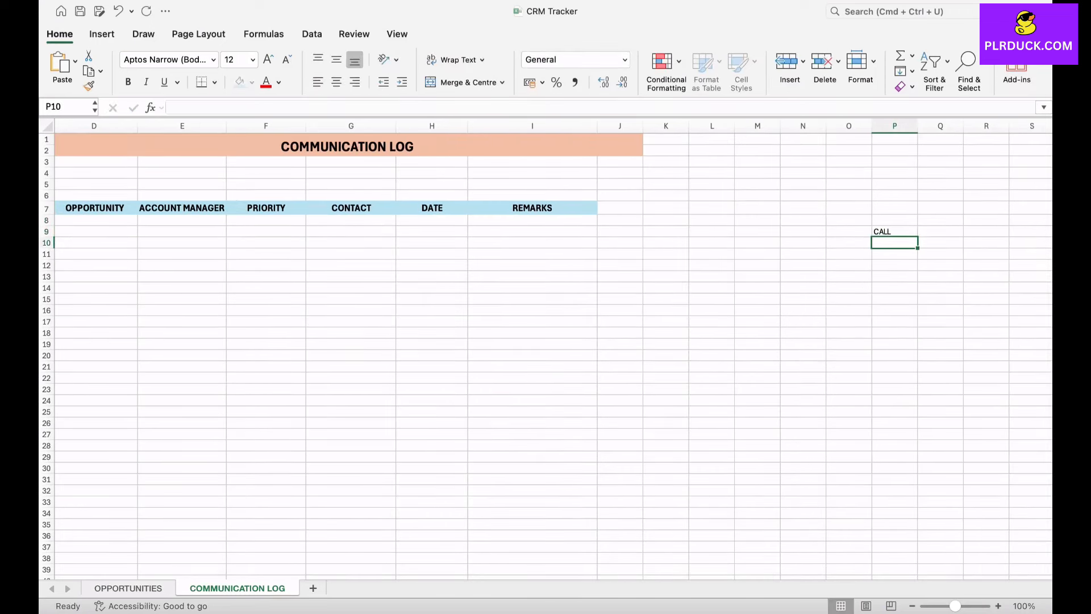
{"action": "type", "text": "EMAIL"}
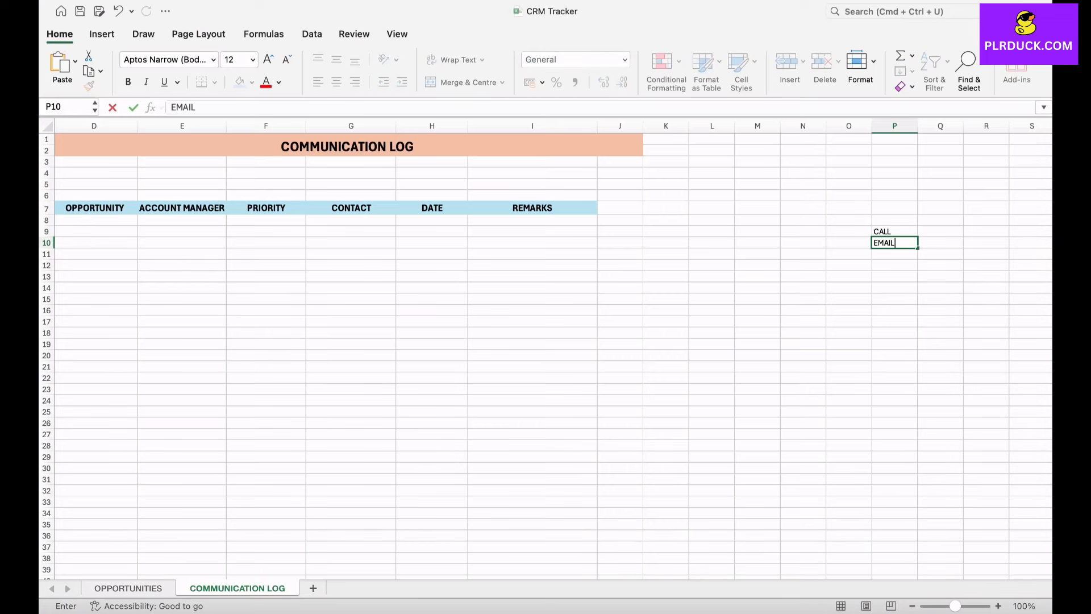
{"action": "key", "text": "Return"}
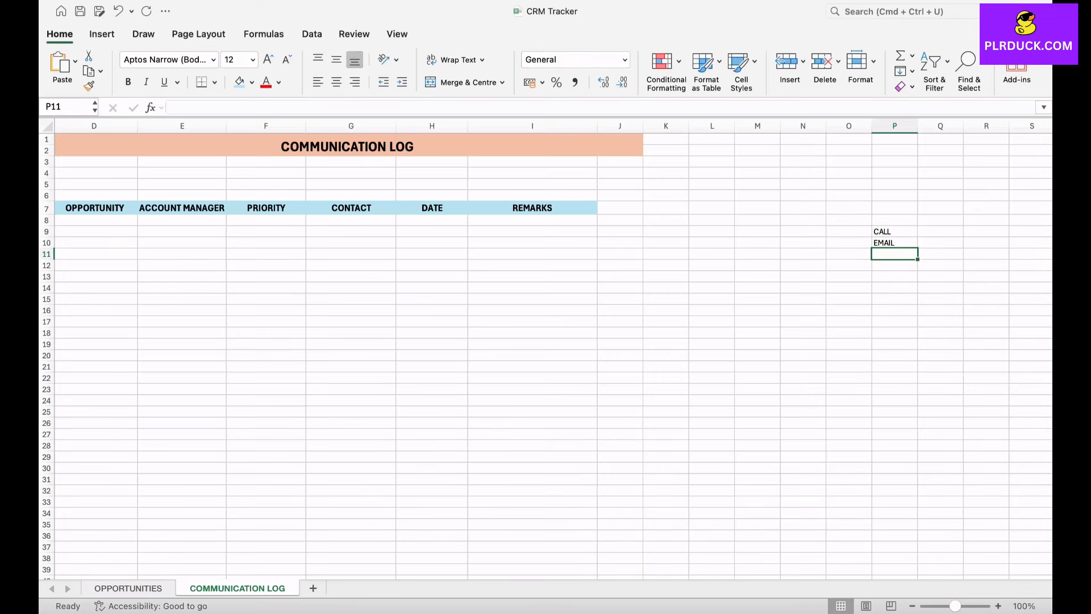
{"action": "type", "text": "IN PERSON"}
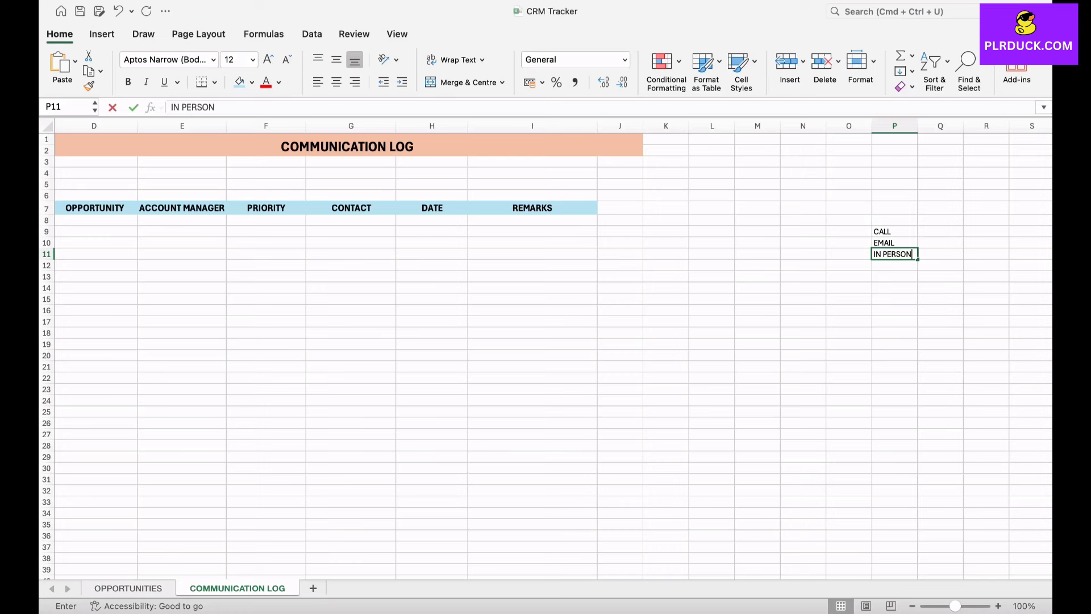
{"action": "key", "text": "Return"}
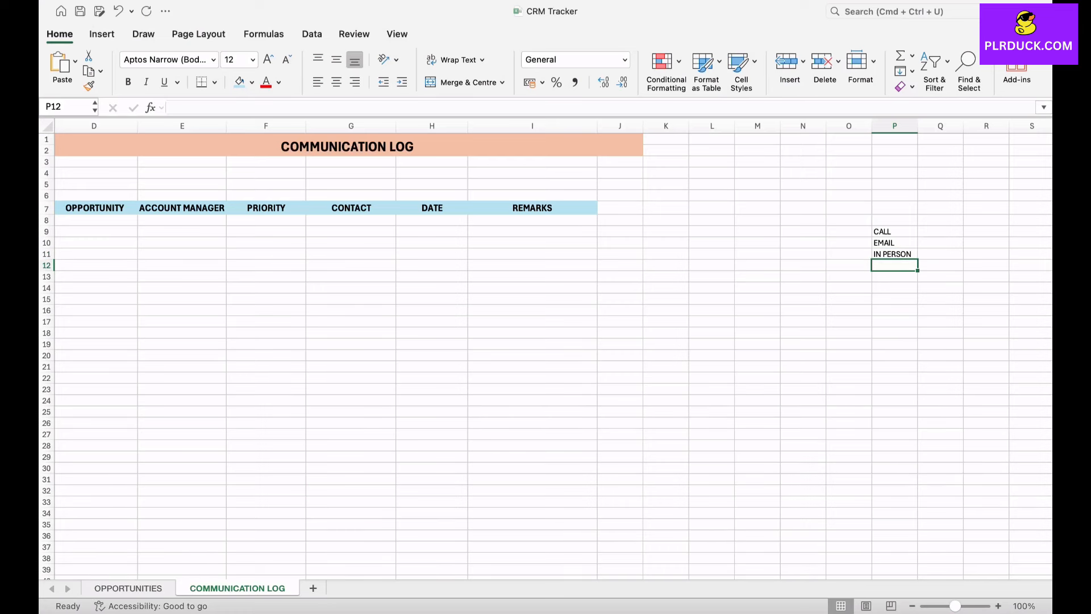
Finish the interaction types list with LINKEDIN in P12 and WHATSAPP in P13
{"action": "type", "text": "LINEDIN"}
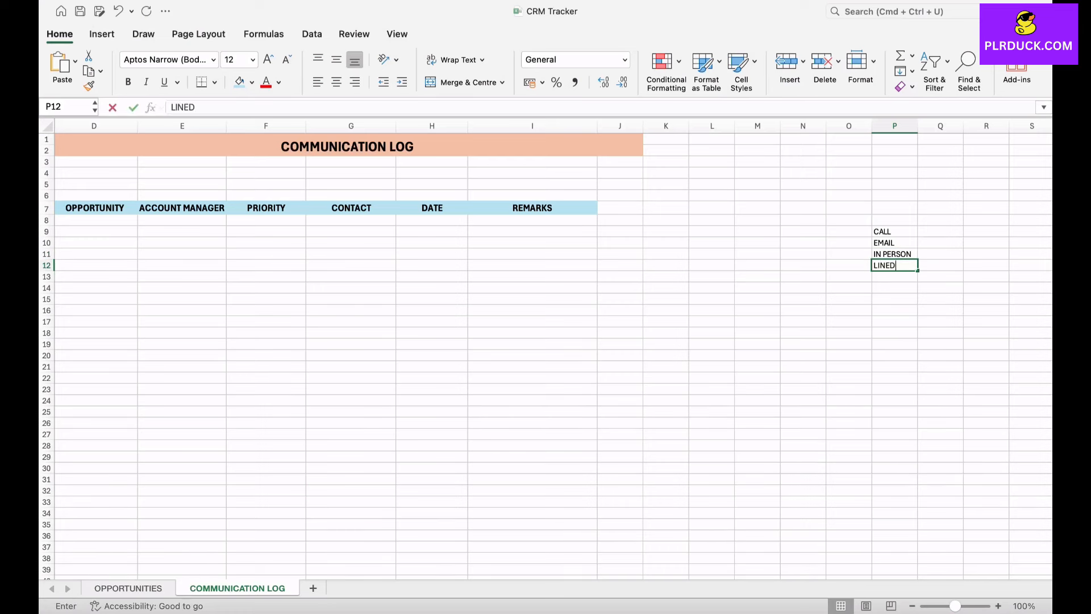
{"action": "key", "text": "BackSpace"}
{"action": "key", "text": "BackSpace"}
{"action": "key", "text": "BackSpace"}
{"action": "key", "text": "BackSpace"}
{"action": "type", "text": "KEDIN"}
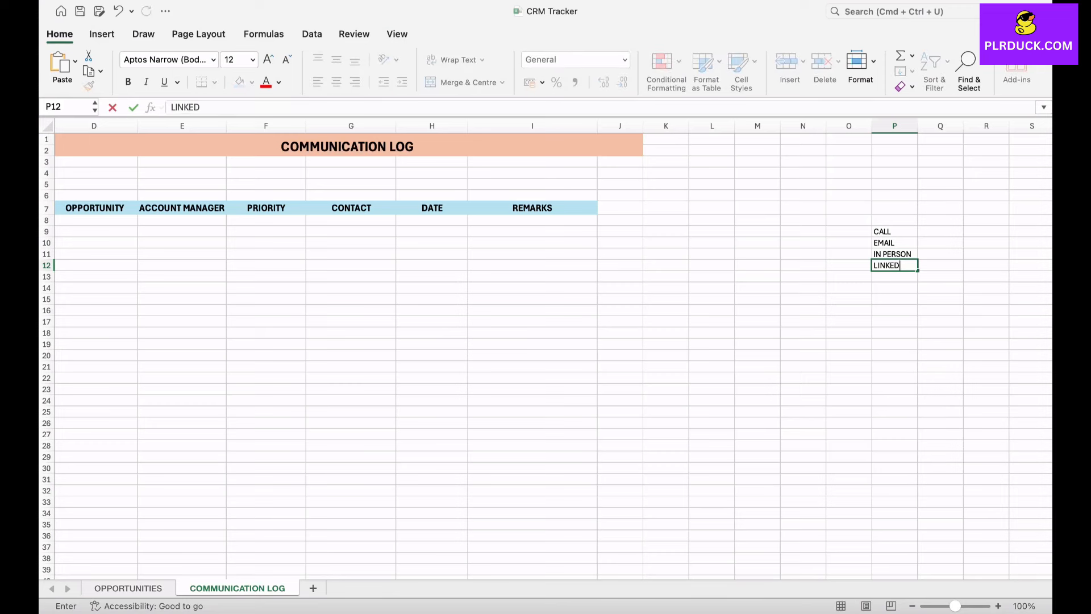
{"action": "key", "text": "Return"}
{"action": "type", "text": "WHA"}
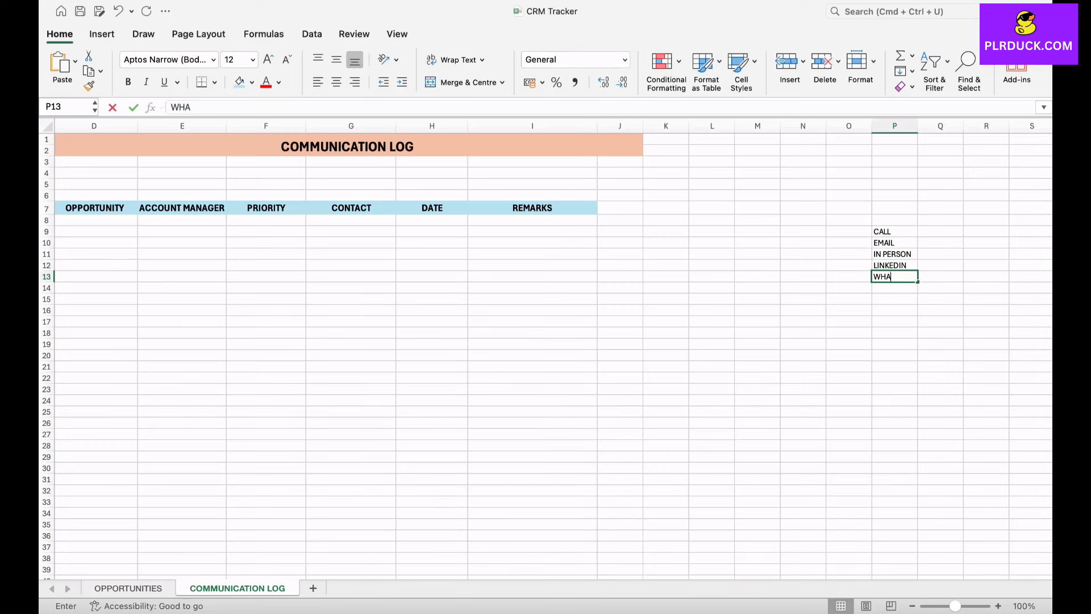
{"action": "type", "text": "TSAPP"}
{"action": "left_click", "coordinate": [895, 366]}
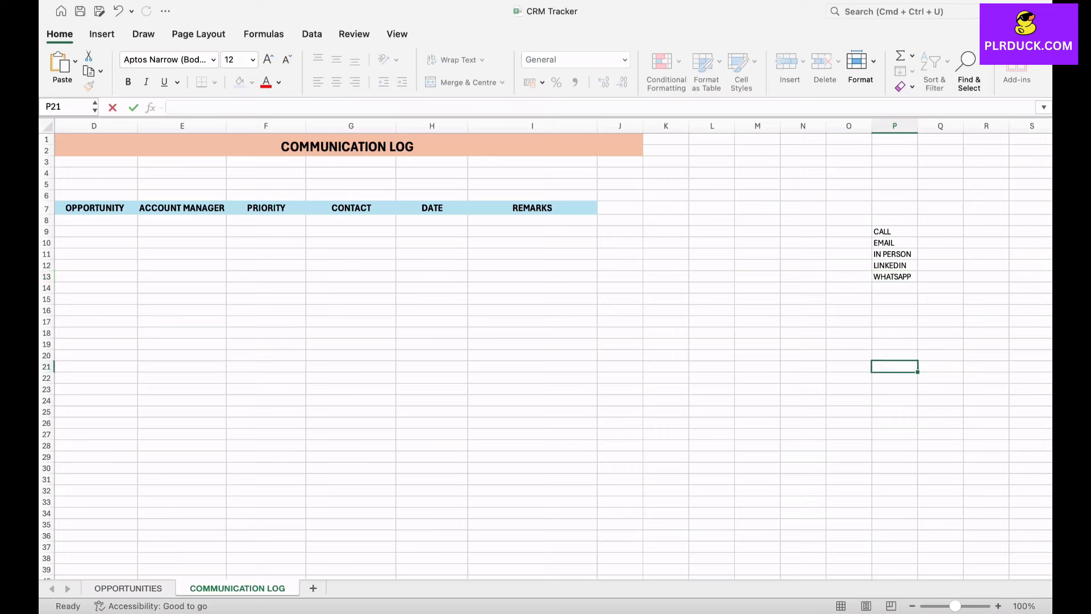
{"action": "left_click_drag", "start_coordinate": [894, 231], "coordinate": [894, 277]}
{"action": "left_click", "coordinate": [849, 333]}
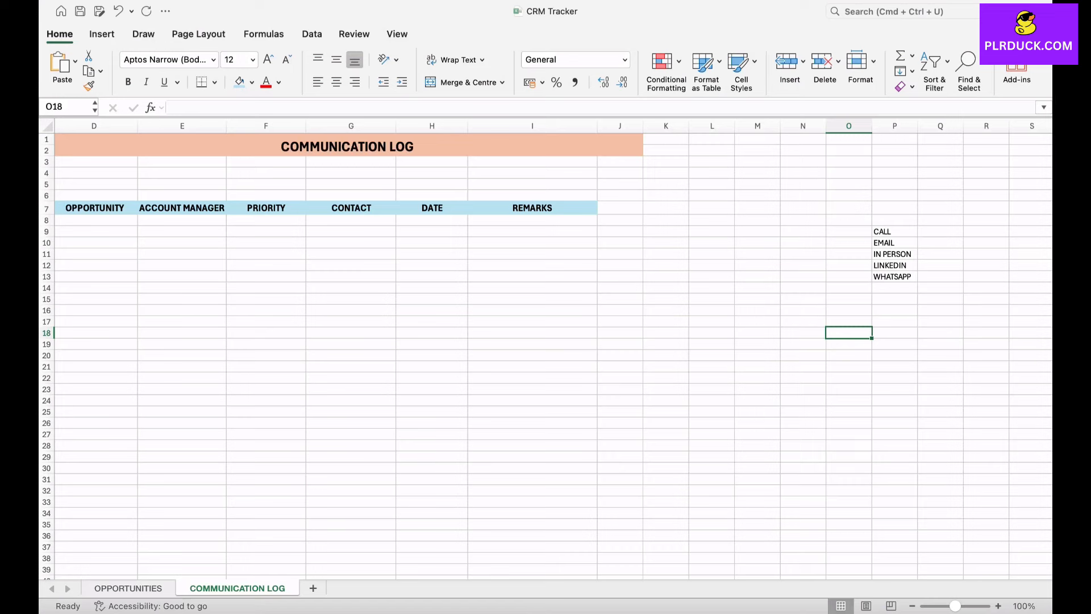
Add list data validation with an in-cell drop-down to C8, using P9:P13 as the source
{"action": "scroll", "coordinate": [545, 353], "scroll_direction": "left", "scroll_amount": 4}
{"action": "left_click", "coordinate": [182, 220]}
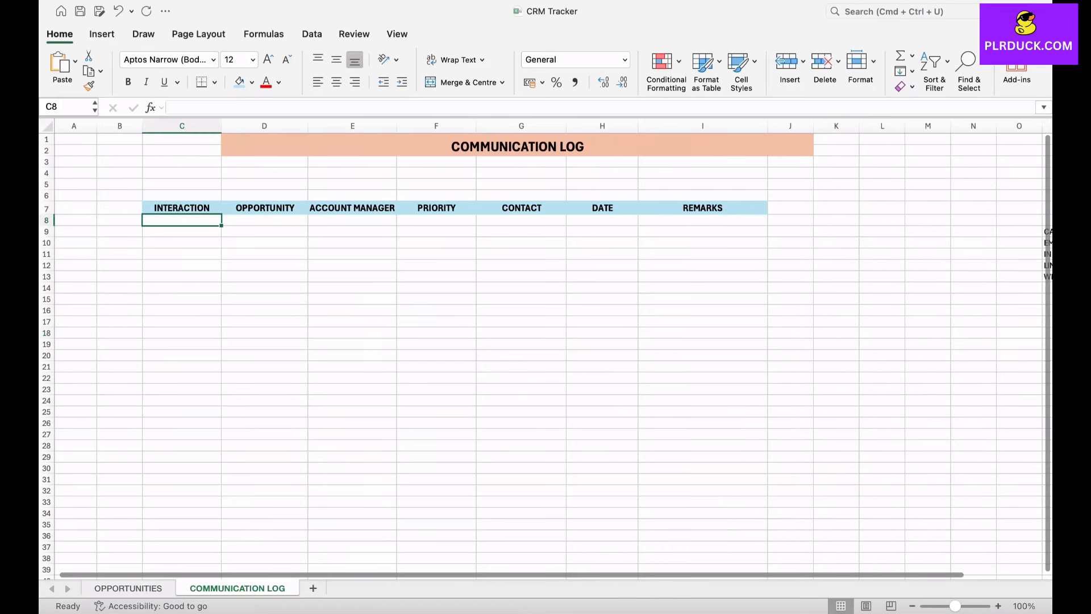
{"action": "left_click", "coordinate": [312, 33]}
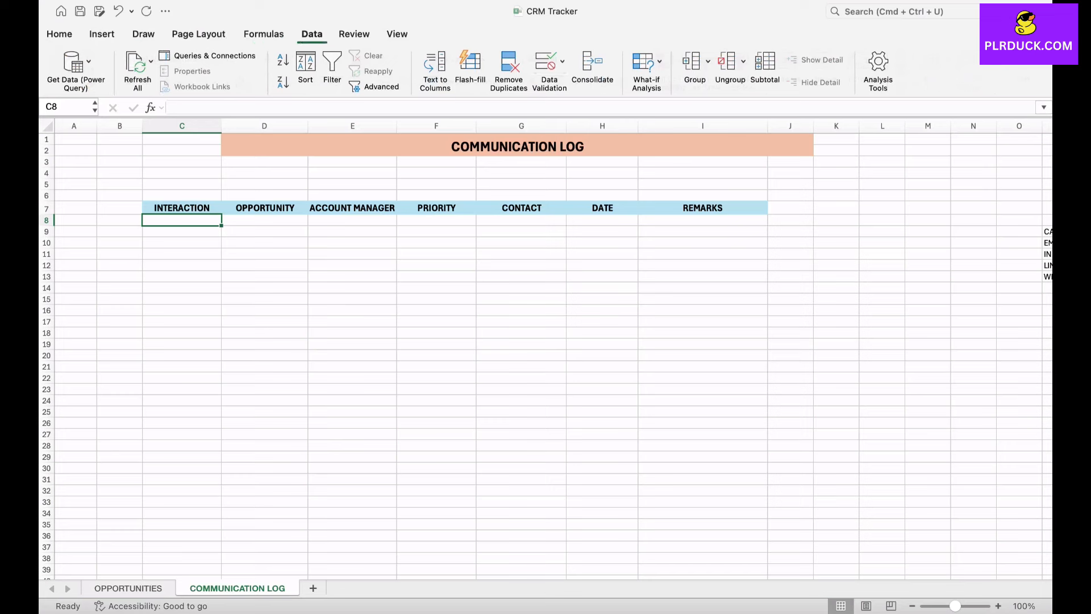
{"action": "left_click", "coordinate": [546, 61]}
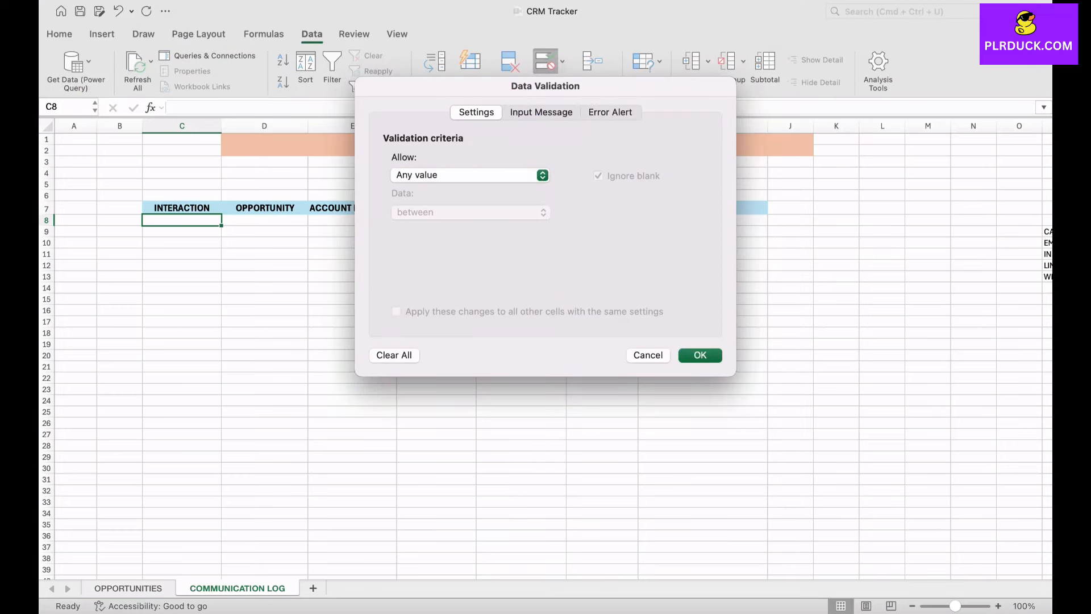
{"action": "left_click", "coordinate": [470, 175]}
{"action": "left_click", "coordinate": [461, 222]}
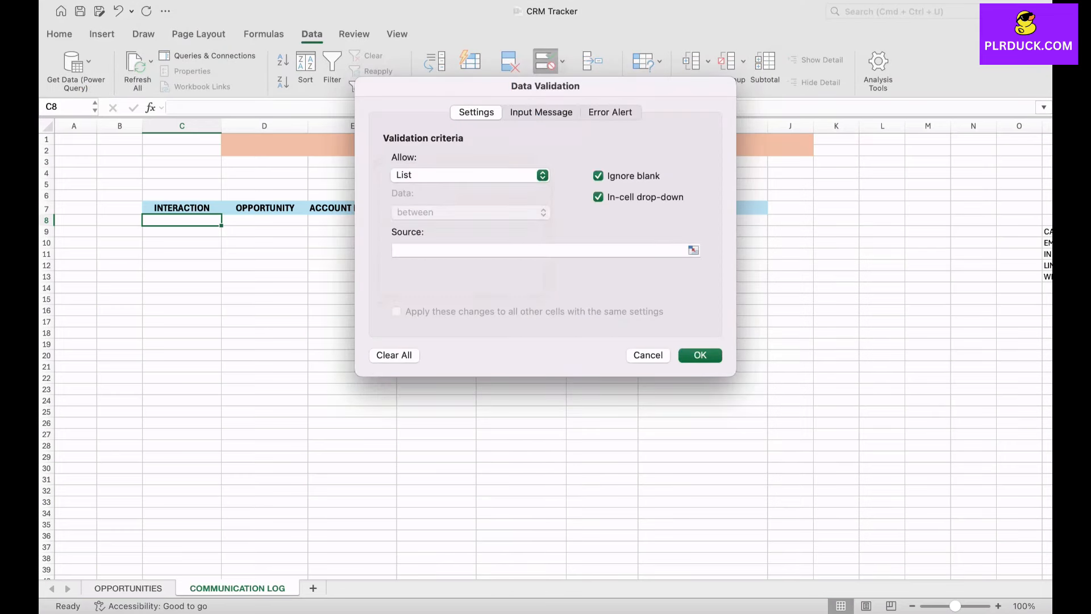
{"action": "left_click", "coordinate": [693, 250]}
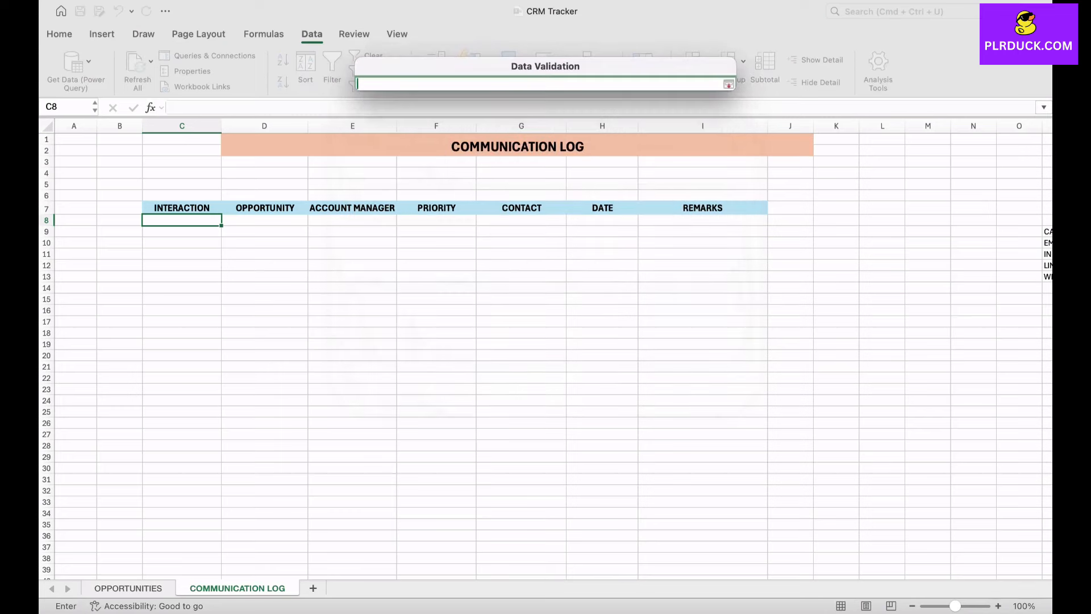
{"action": "scroll", "coordinate": [809, 255], "scroll_direction": "right", "scroll_amount": 5}
{"action": "left_click_drag", "start_coordinate": [814, 229], "coordinate": [836, 277]}
{"action": "key", "text": "Return"}
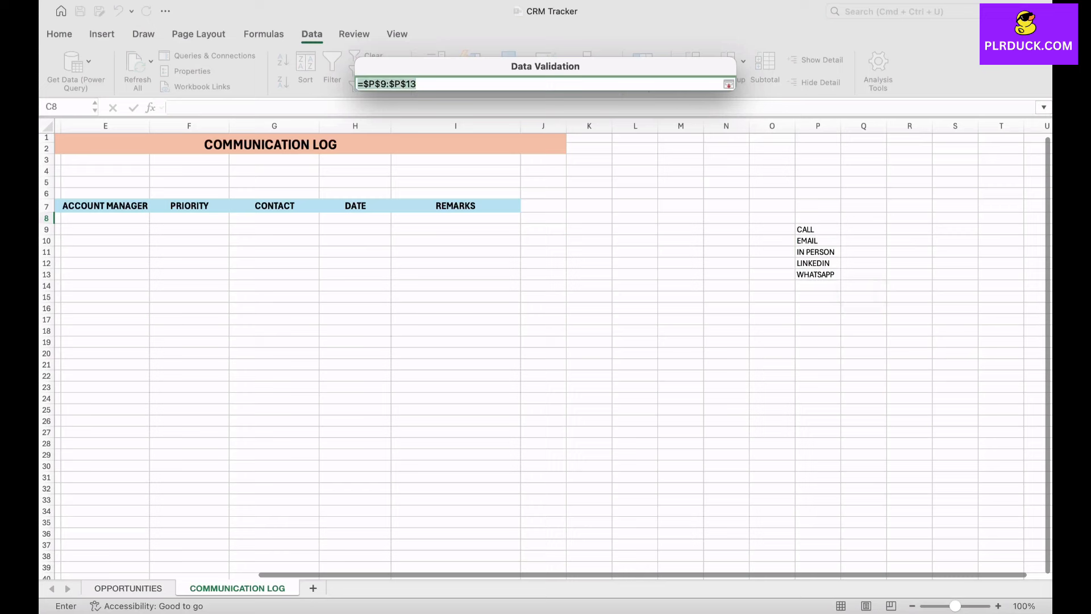
{"action": "key", "text": "Return"}
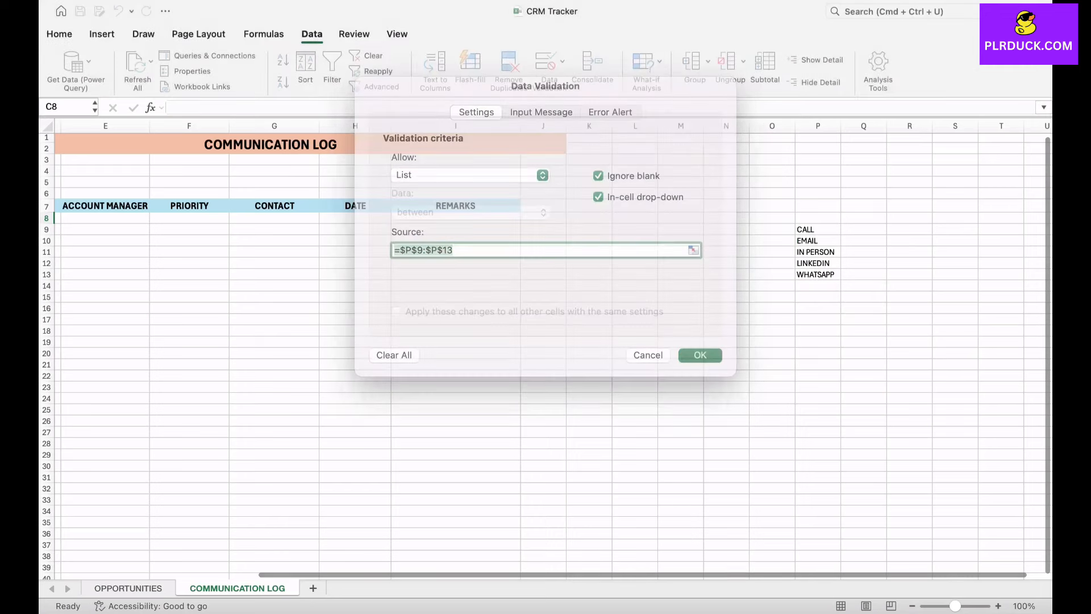
Copy the interaction drop-down from C8 down the INTERACTION column to C22
{"action": "scroll", "coordinate": [545, 349], "scroll_direction": "left", "scroll_amount": 5}
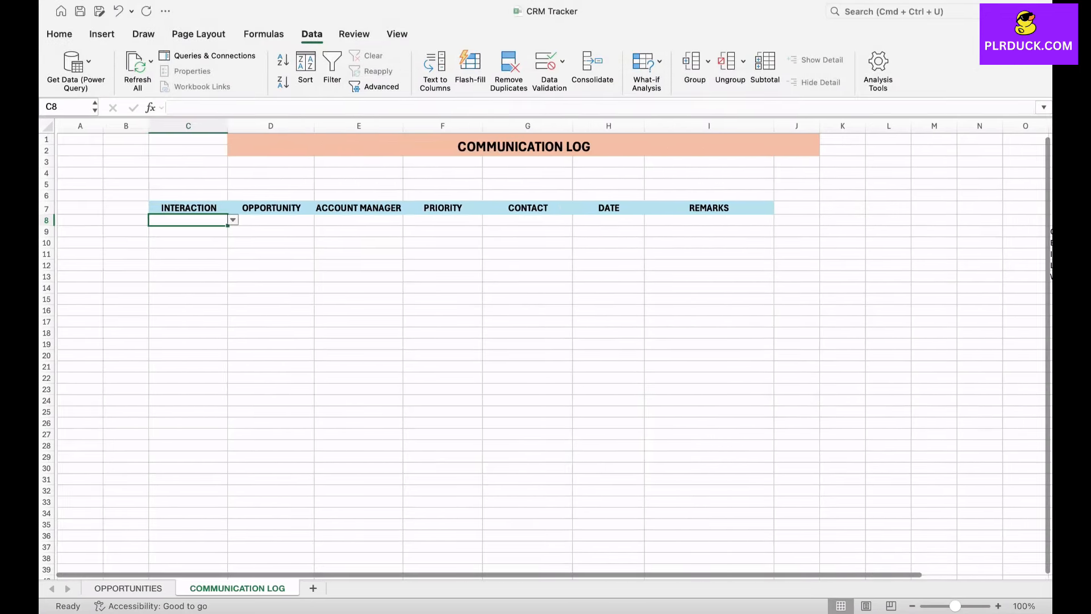
{"action": "left_click", "coordinate": [524, 220]}
{"action": "left_click", "coordinate": [185, 220]}
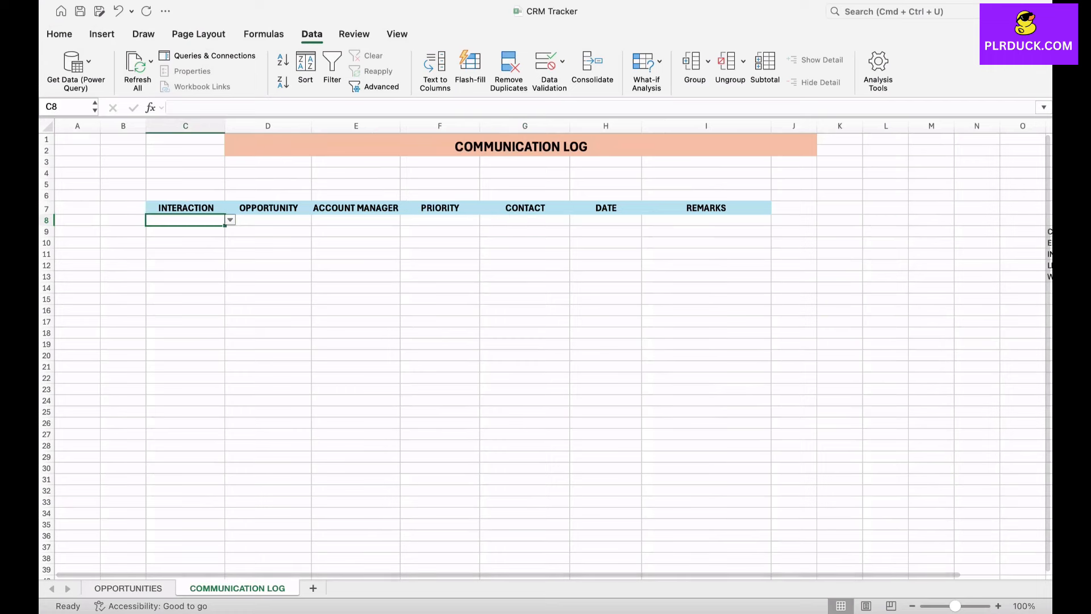
{"action": "left_click_drag", "start_coordinate": [225, 226], "coordinate": [225, 382]}
{"action": "left_click", "coordinate": [268, 243]}
Choose EMAIL from the interaction drop-down in C8
{"action": "left_click", "coordinate": [186, 220]}
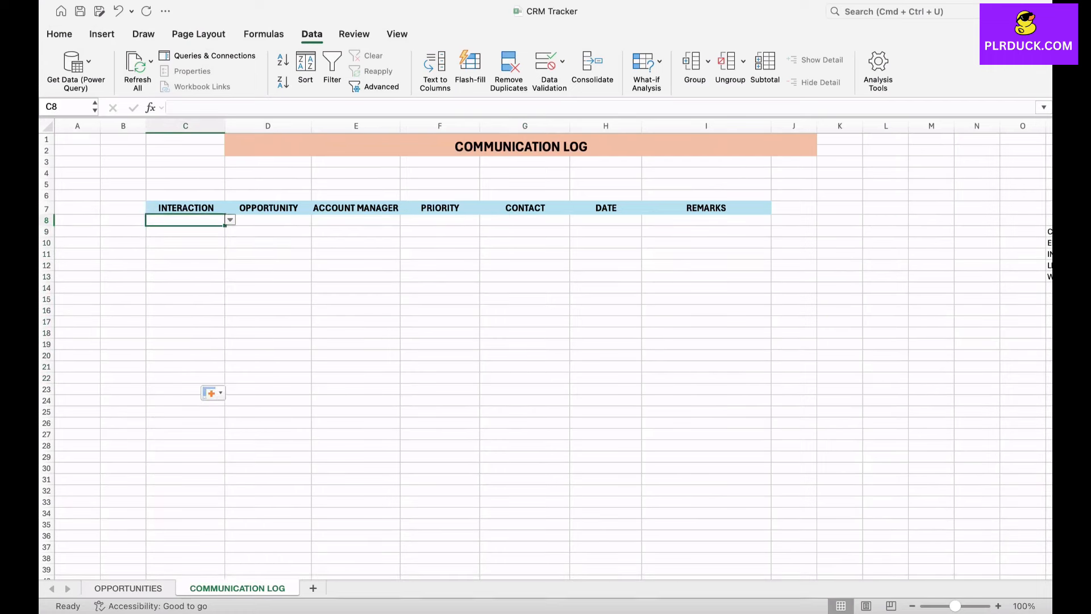
{"action": "left_click", "coordinate": [230, 220]}
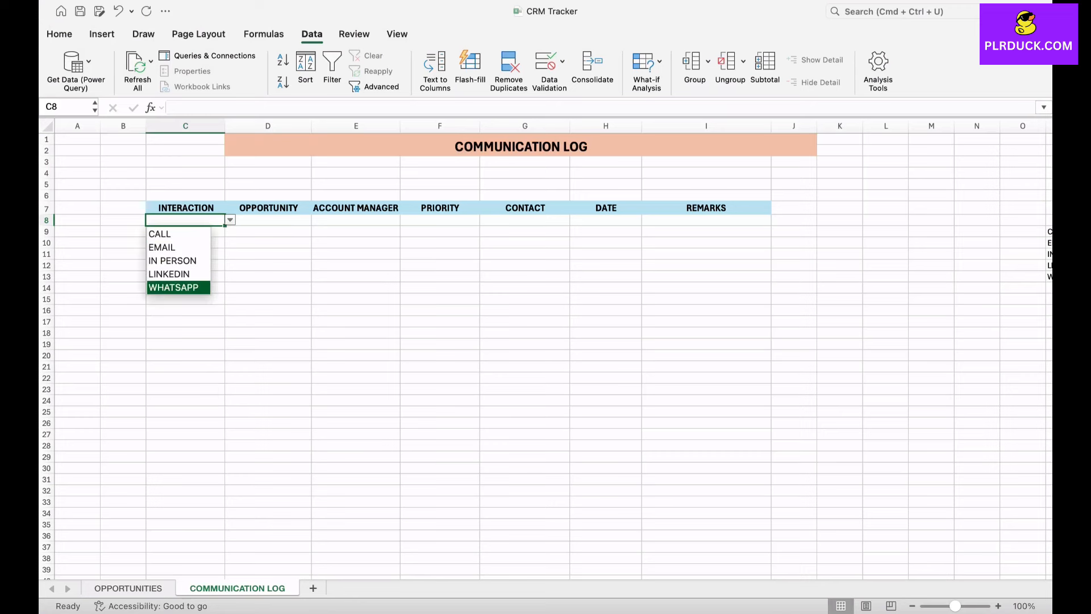
{"action": "key", "text": "Return"}
{"action": "left_click", "coordinate": [267, 242]}
Add list data validation with an in-cell drop-down to D8, using C7:C21 on the OPPORTUNITIES sheet as the source
{"action": "left_click", "coordinate": [267, 220]}
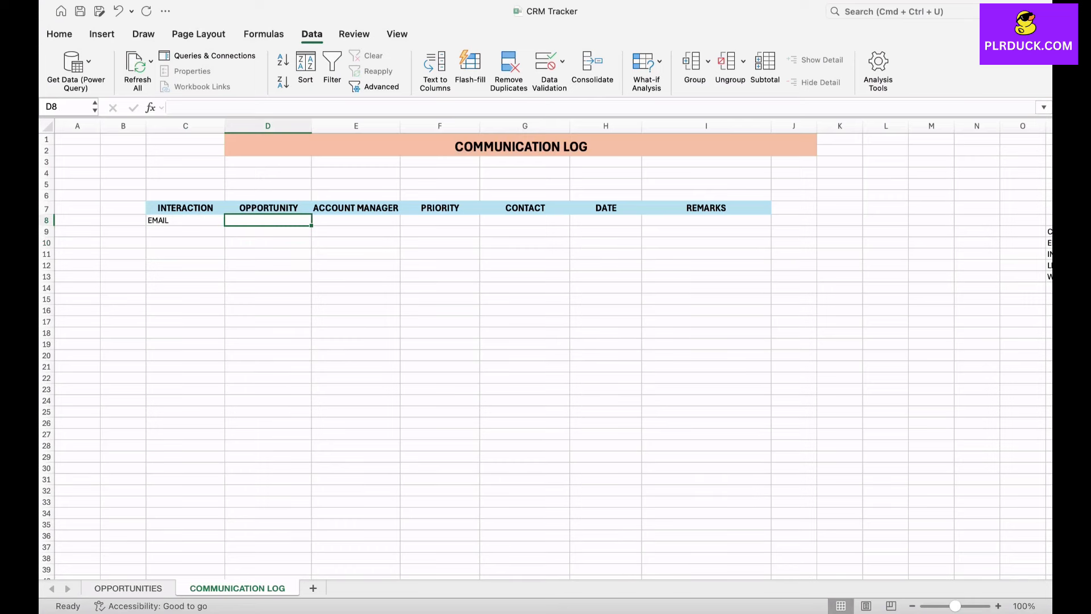
{"action": "left_click", "coordinate": [128, 588]}
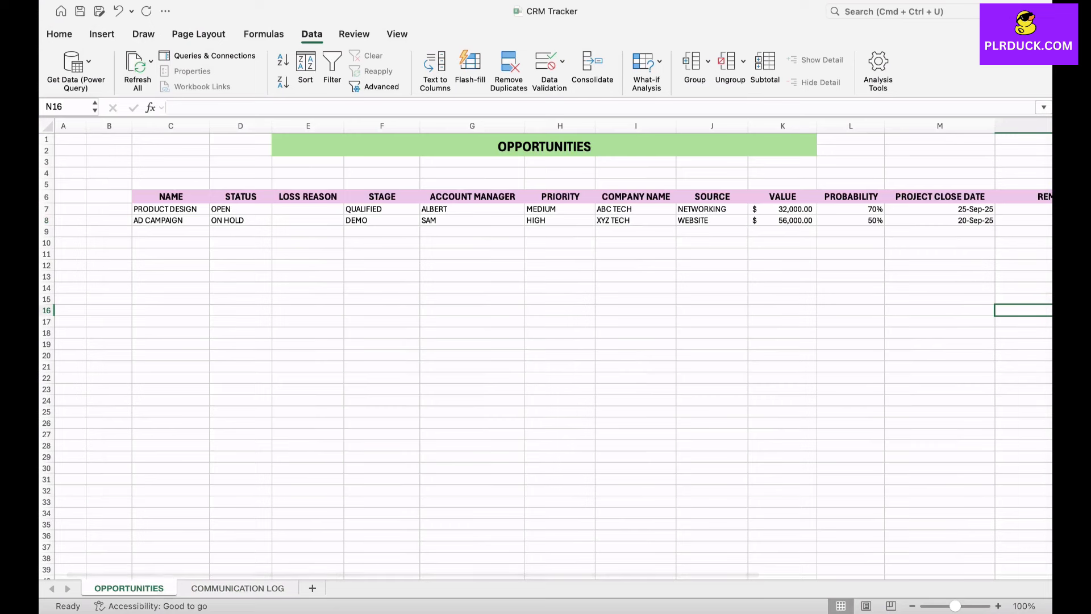
{"action": "left_click", "coordinate": [237, 588]}
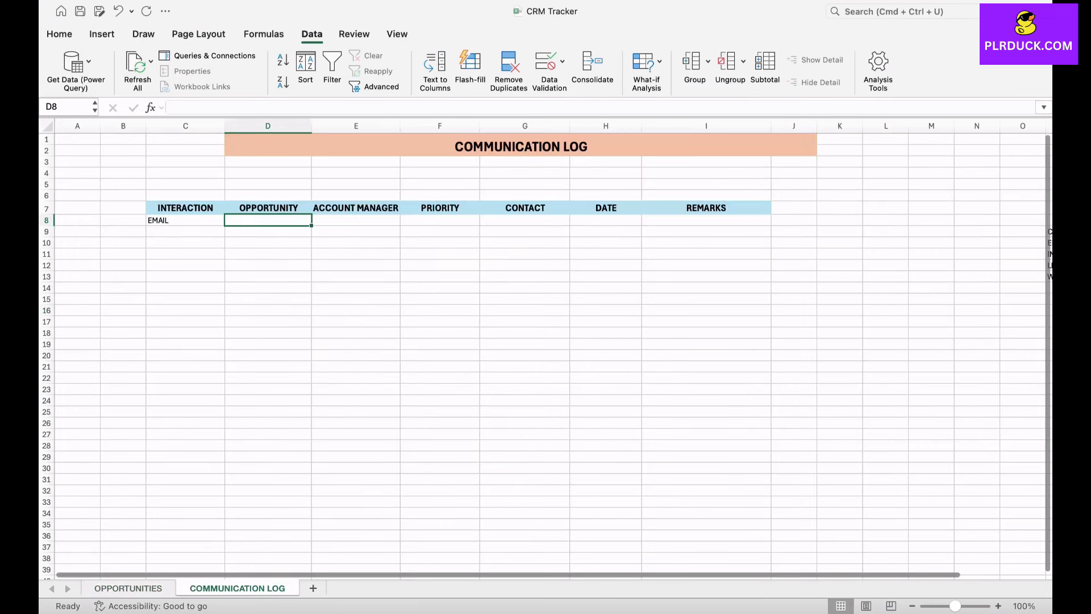
{"action": "left_click", "coordinate": [545, 63]}
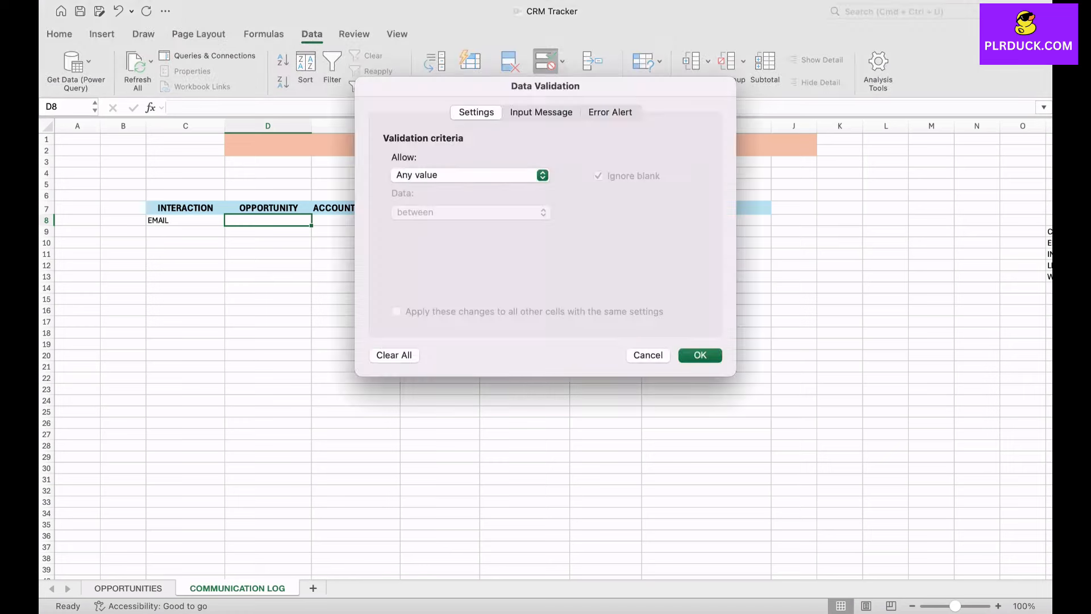
{"action": "left_click", "coordinate": [470, 175]}
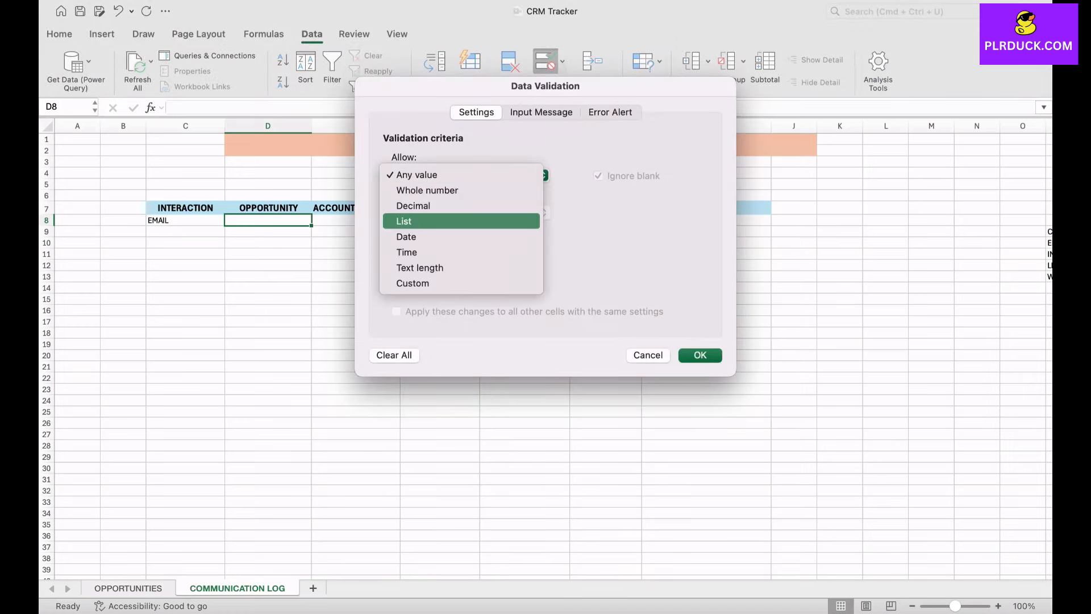
{"action": "left_click", "coordinate": [461, 221]}
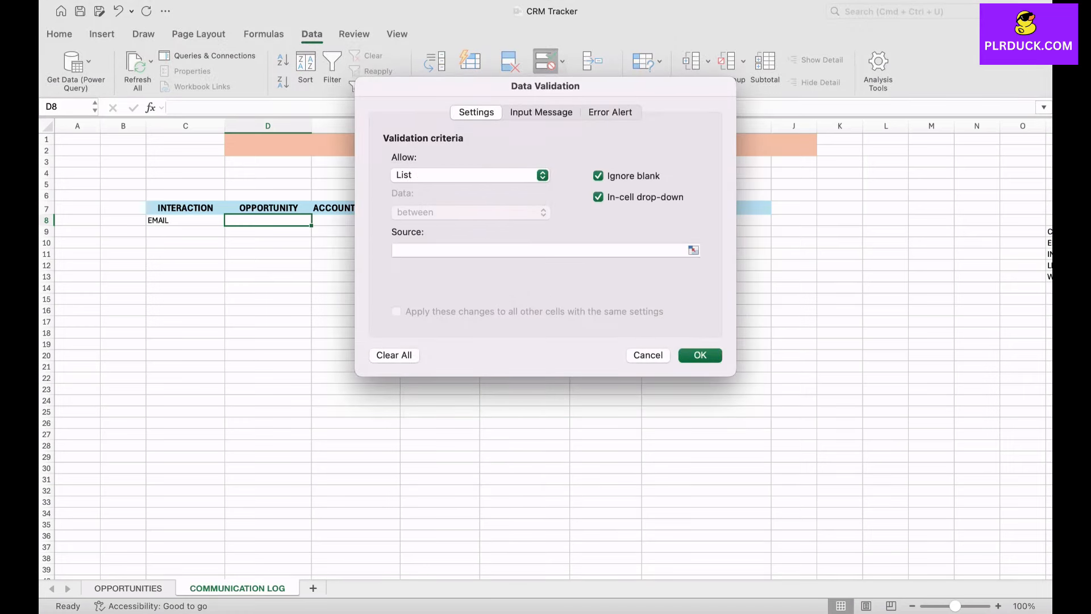
{"action": "left_click", "coordinate": [693, 250]}
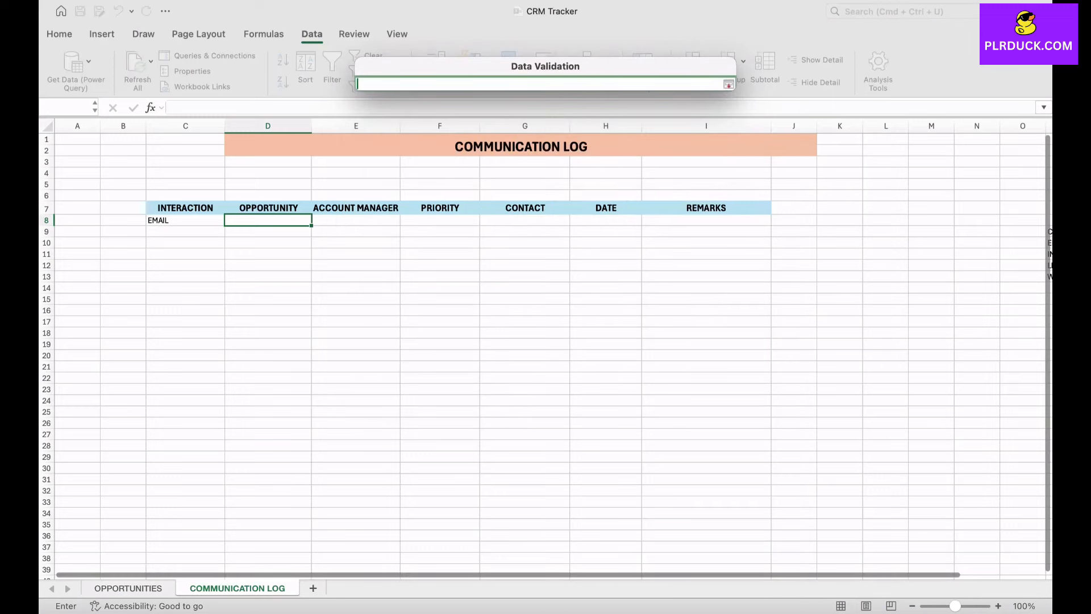
{"action": "left_click", "coordinate": [129, 588]}
{"action": "left_click_drag", "start_coordinate": [182, 209], "coordinate": [188, 366]}
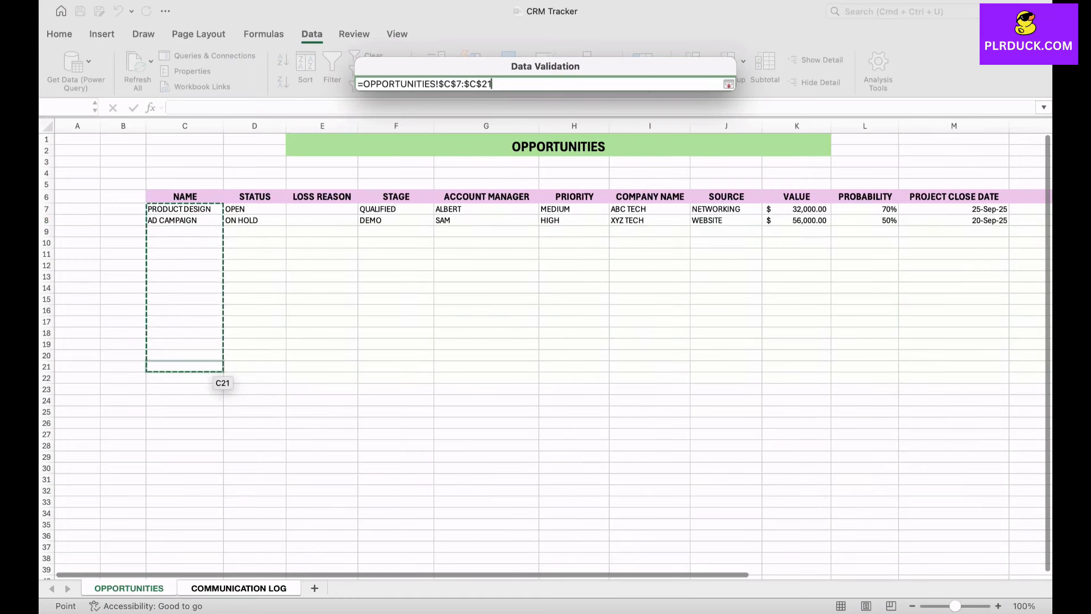
{"action": "key", "text": "Return"}
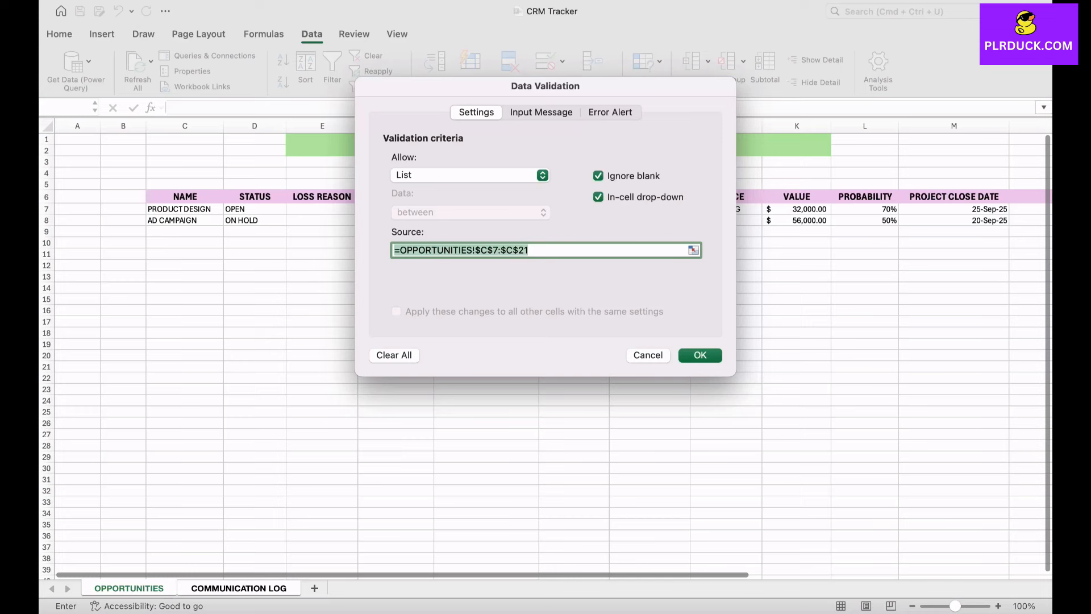
{"action": "key", "text": "Return"}
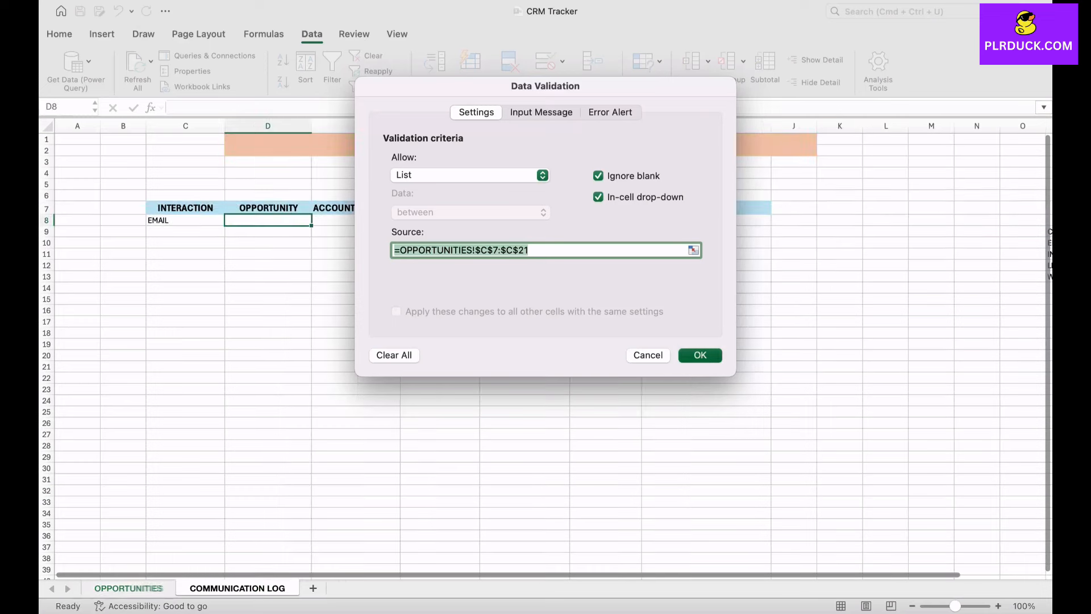
Check the opportunity drop-down in D8 and copy it down the OPPORTUNITY column
{"action": "left_click", "coordinate": [316, 219]}
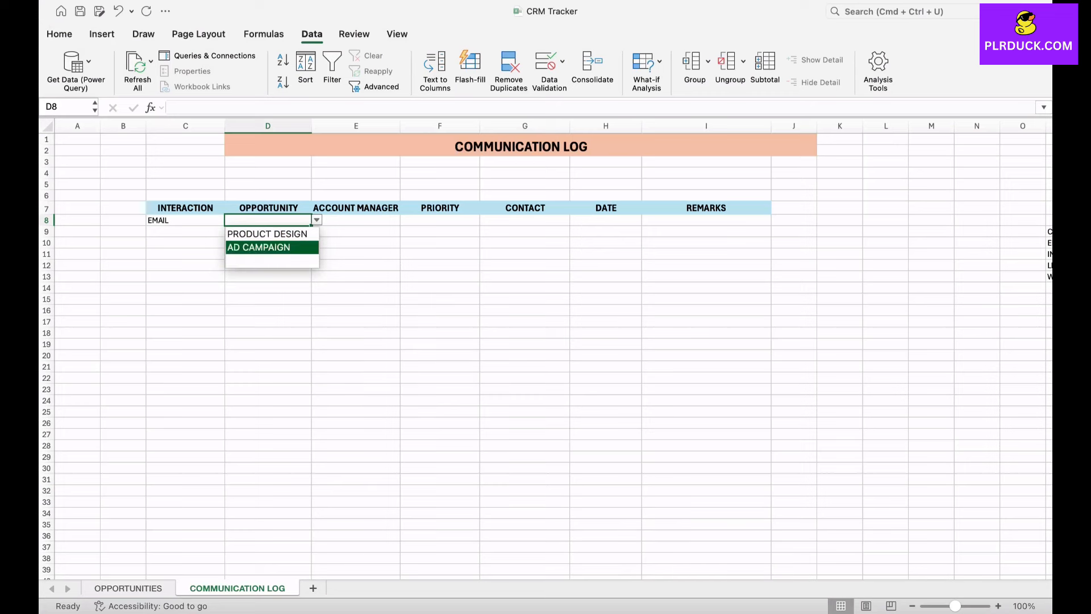
{"action": "left_click", "coordinate": [267, 234]}
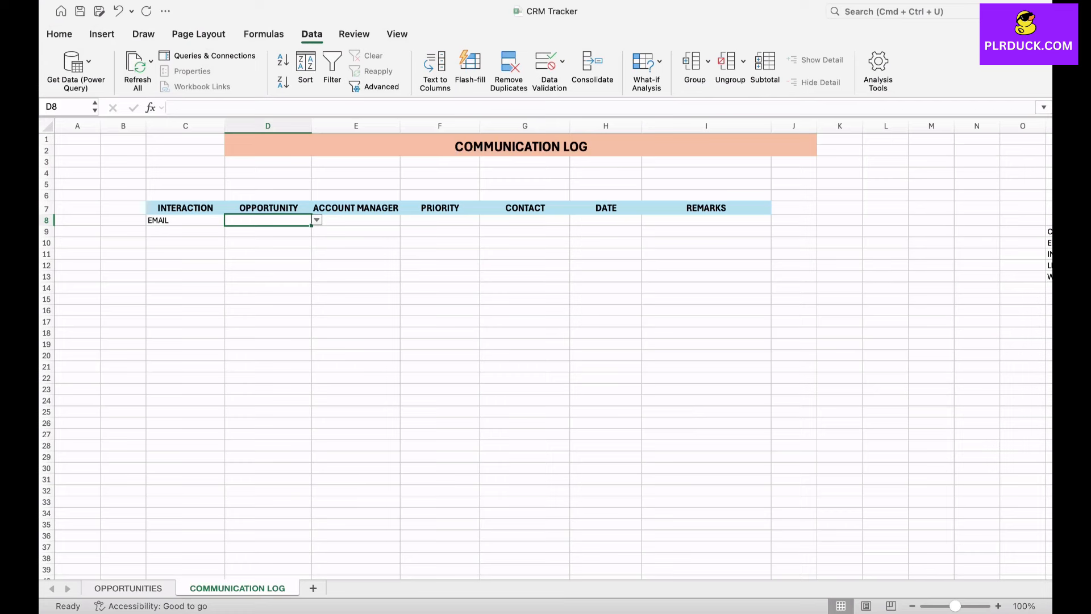
{"action": "left_click_drag", "start_coordinate": [312, 225], "coordinate": [310, 458]}
{"action": "left_click", "coordinate": [355, 254]}
Choose PRODUCT DESIGN from the opportunity drop-down in D8
{"action": "left_click", "coordinate": [268, 220]}
{"action": "left_click", "coordinate": [316, 220]}
{"action": "left_click", "coordinate": [268, 234]}
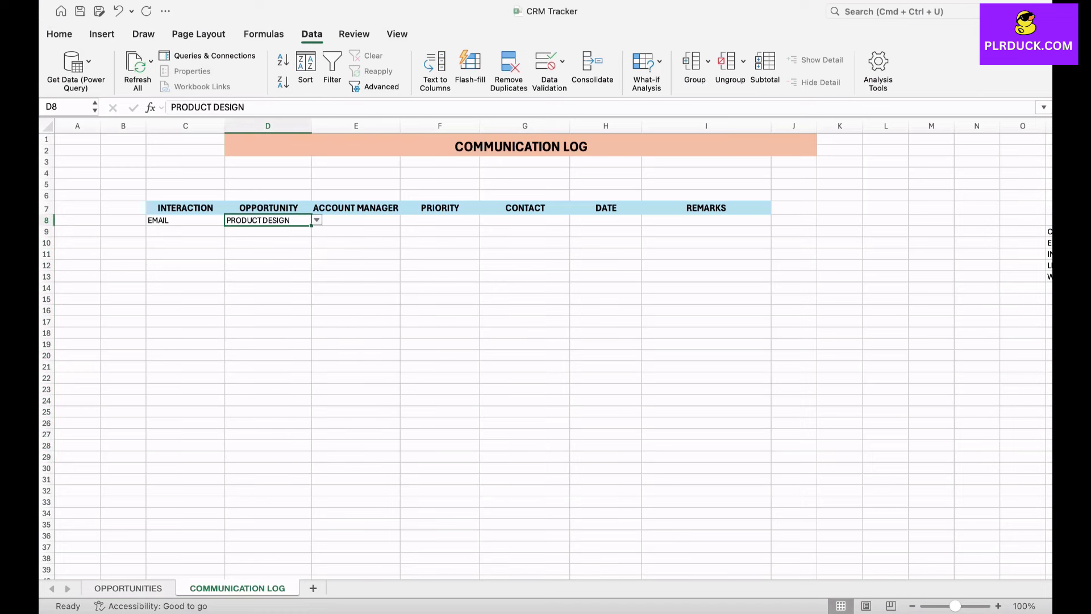
Add list data validation to E8 under ACCOUNT MANAGER, sourced from T22:T24 on the OPPORTUNITIES sheet
{"action": "left_click", "coordinate": [356, 220]}
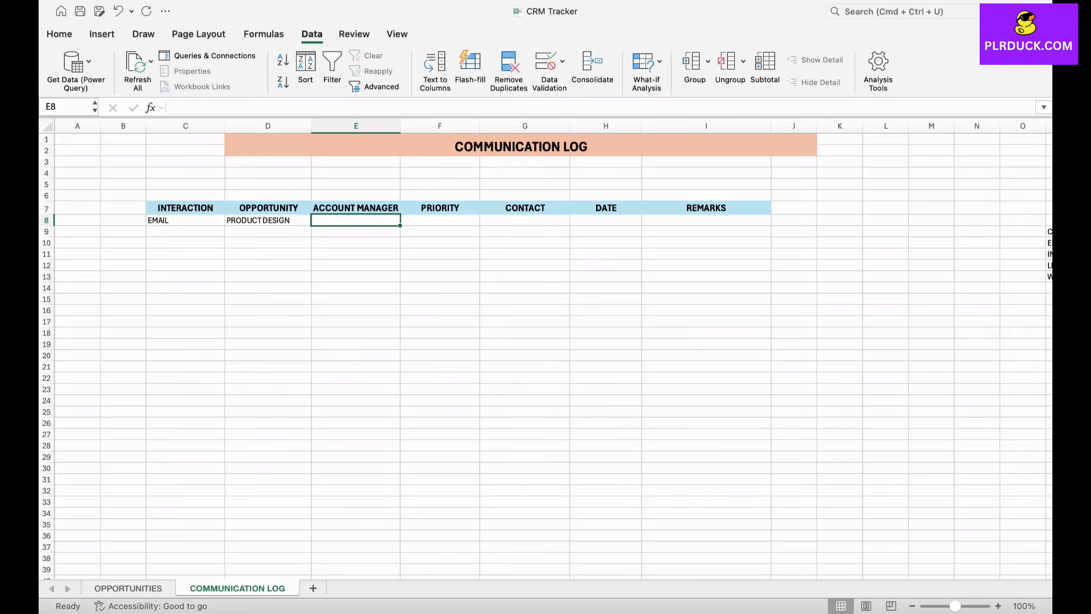
{"action": "left_click", "coordinate": [546, 62]}
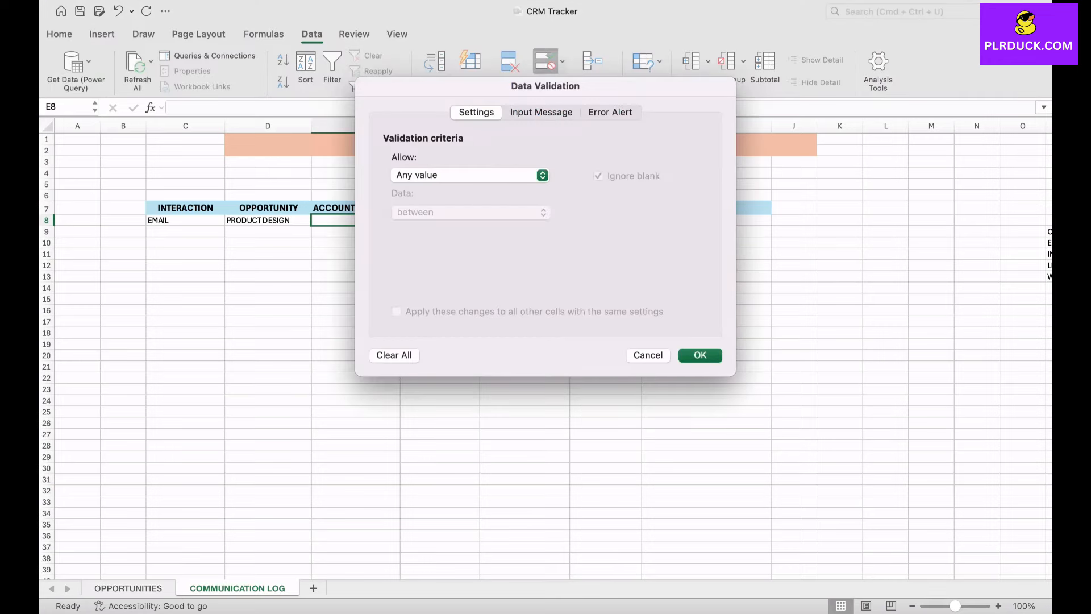
{"action": "left_click", "coordinate": [469, 175]}
{"action": "left_click", "coordinate": [461, 221]}
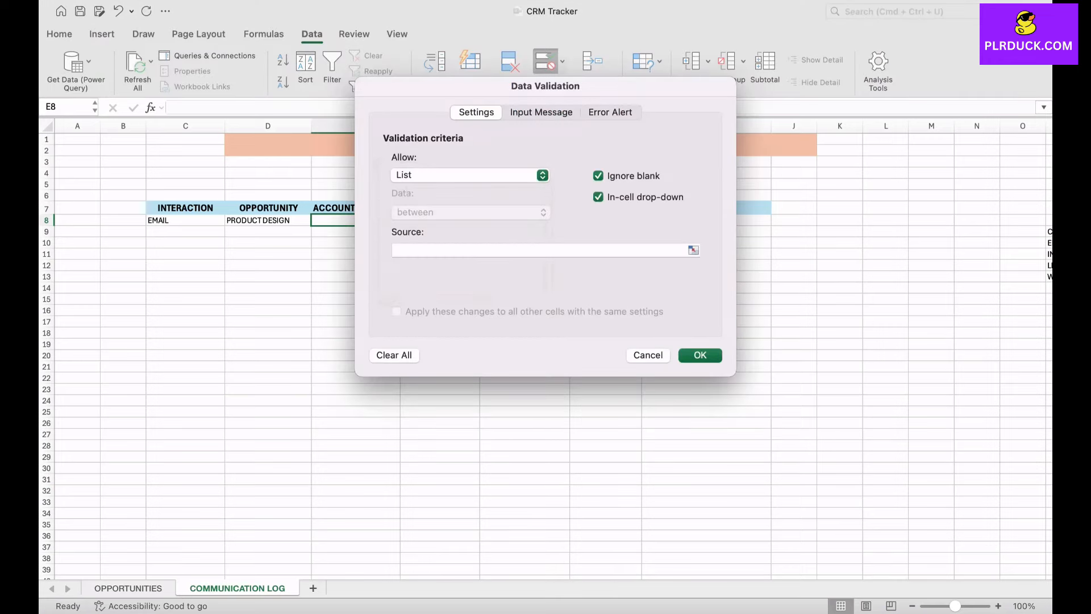
{"action": "left_click", "coordinate": [128, 588]}
{"action": "scroll", "coordinate": [569, 341], "scroll_direction": "right", "scroll_amount": 10}
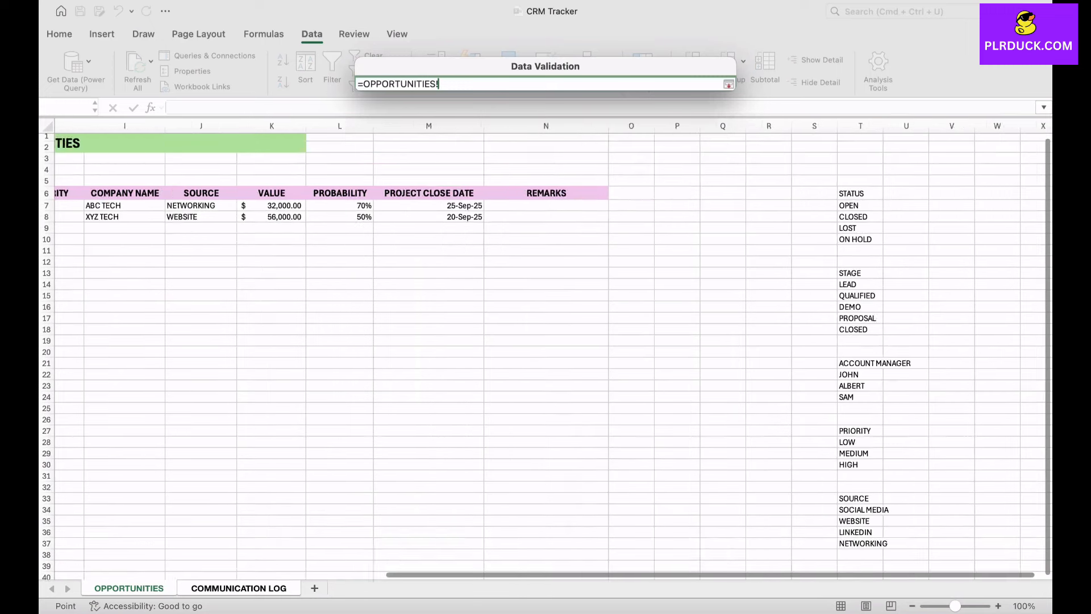
{"action": "left_click_drag", "start_coordinate": [663, 374], "coordinate": [663, 397]}
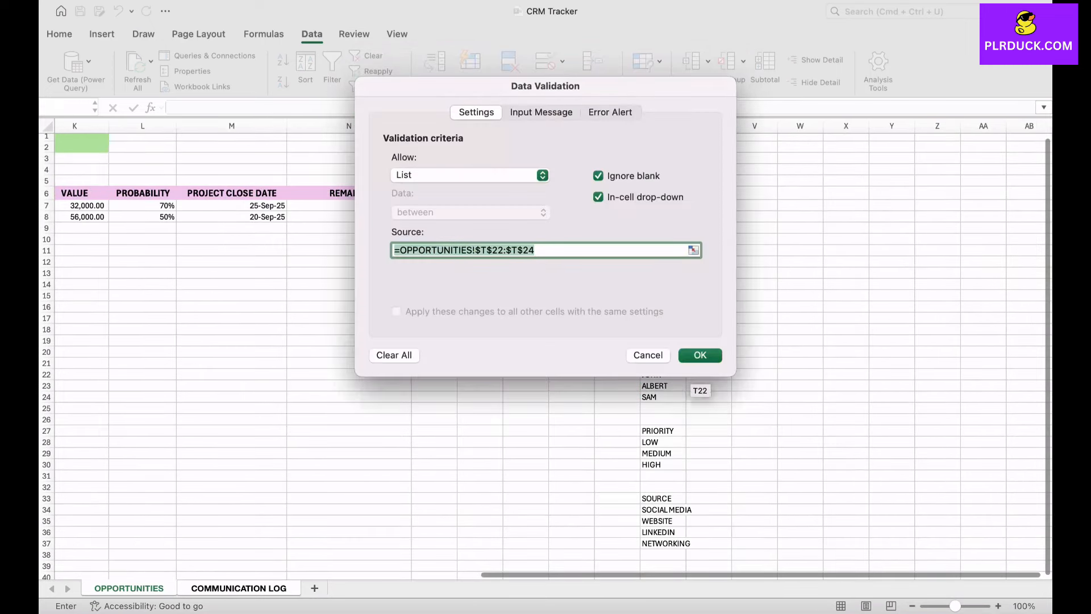
{"action": "key", "text": "Return"}
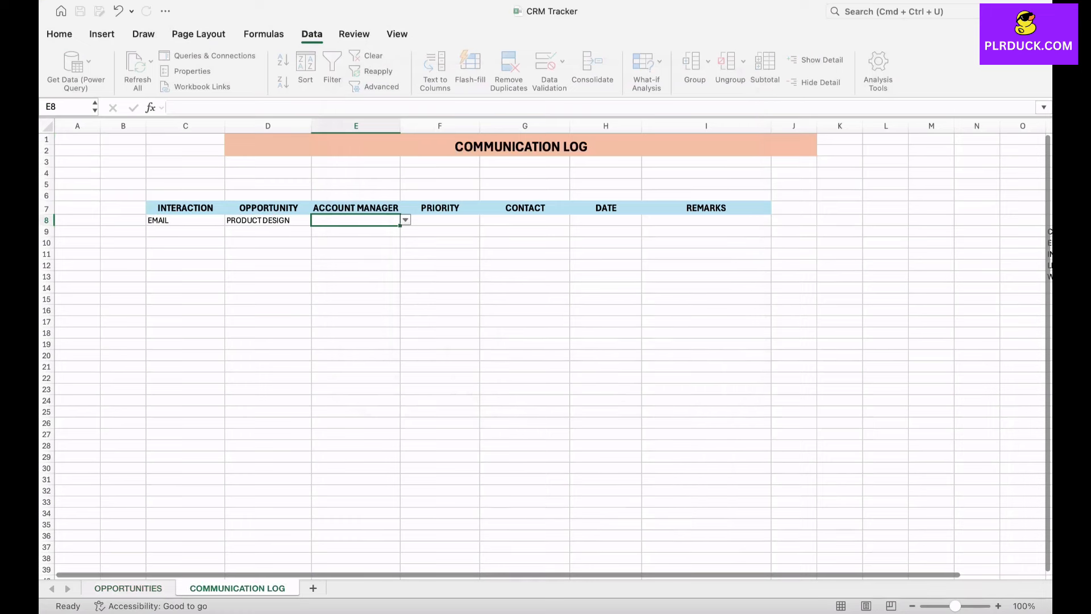
Extend the account manager drop-down from E8 through E27 and choose the list's second account manager in E8
{"action": "left_click_drag", "start_coordinate": [400, 226], "coordinate": [400, 437]}
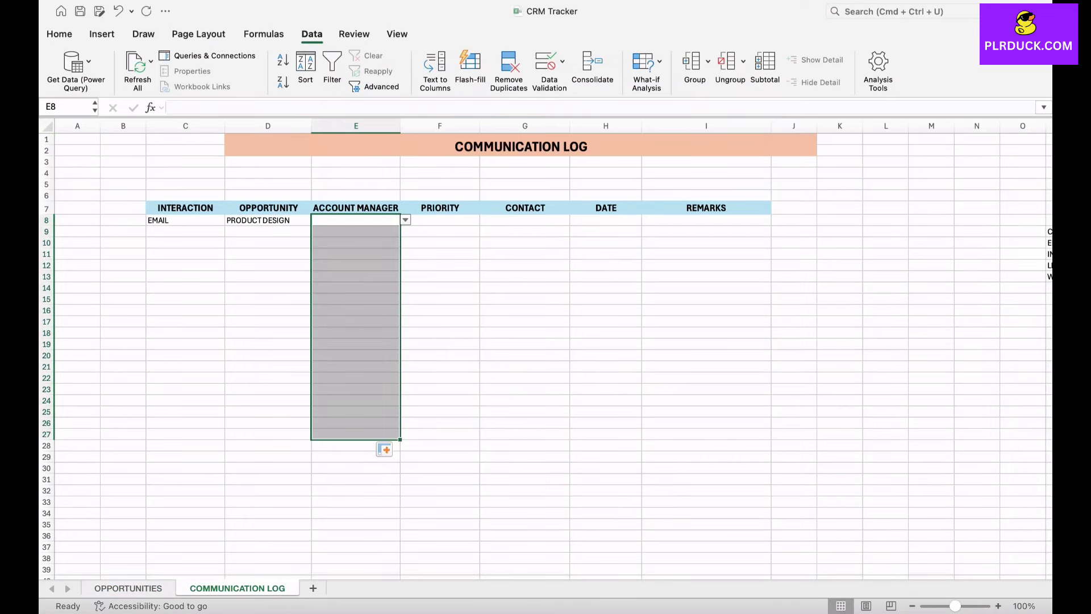
{"action": "left_click", "coordinate": [405, 220]}
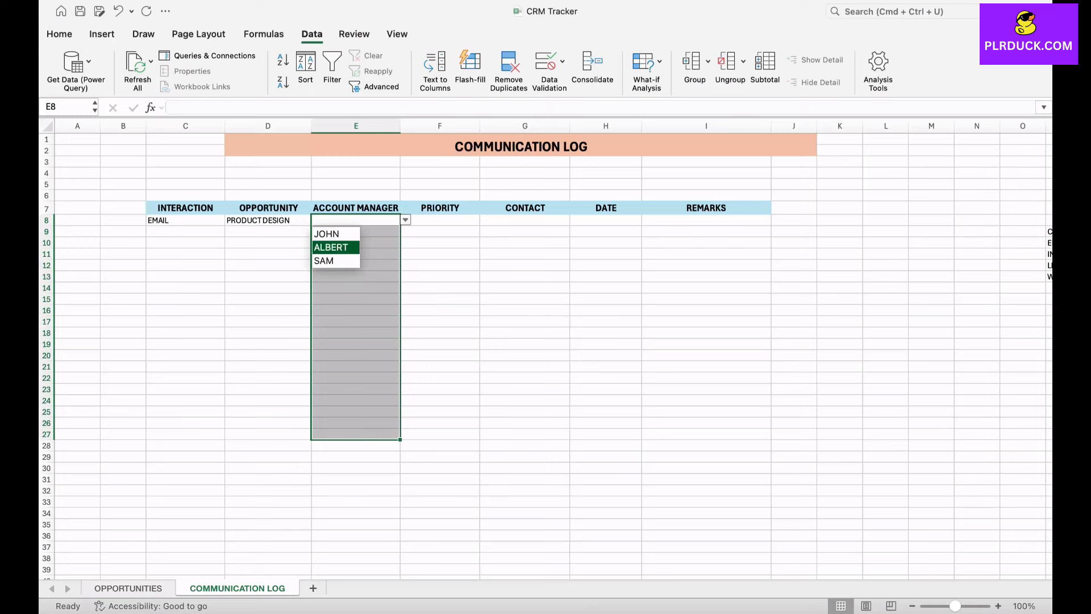
{"action": "left_click", "coordinate": [331, 247]}
{"action": "left_click", "coordinate": [439, 243]}
Add list data validation to F8 under PRIORITY, sourced from T28:T30 on the OPPORTUNITIES sheet
{"action": "left_click", "coordinate": [439, 221]}
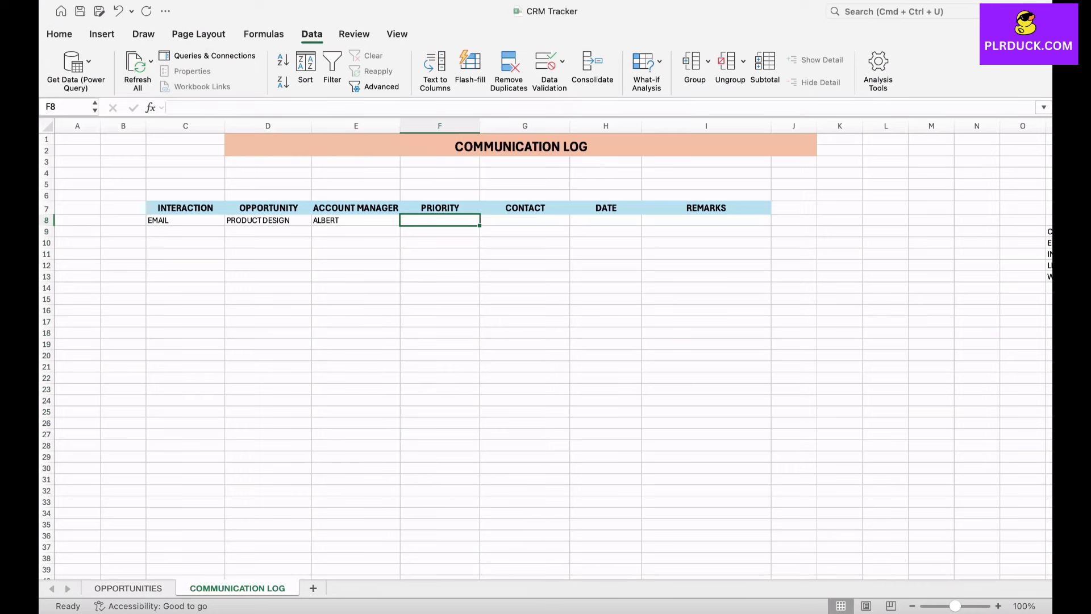
{"action": "left_click", "coordinate": [546, 62]}
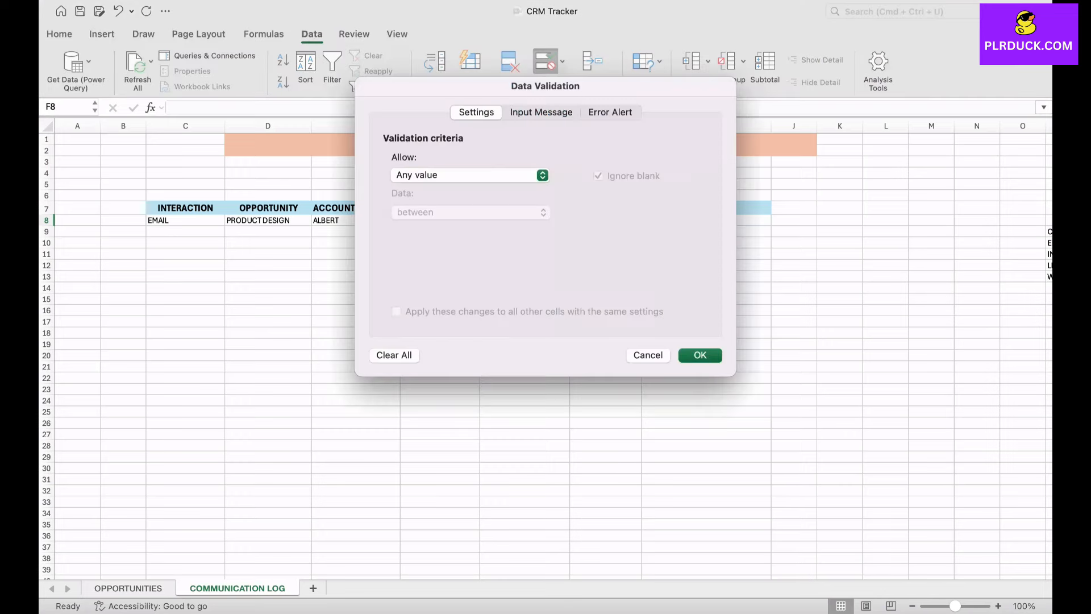
{"action": "left_click", "coordinate": [470, 175]}
{"action": "left_click", "coordinate": [461, 222]}
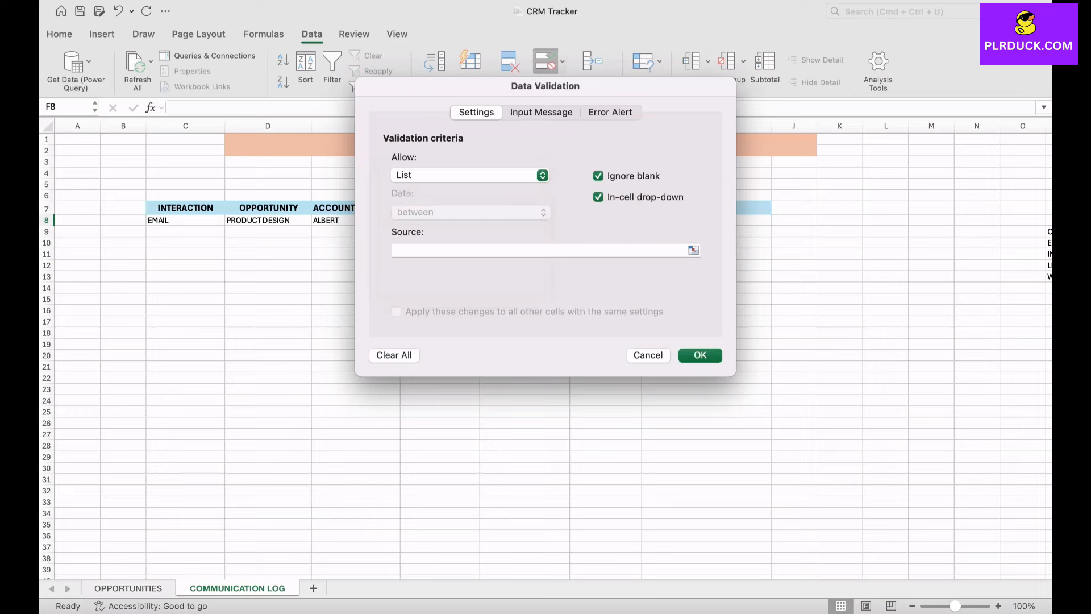
{"action": "left_click", "coordinate": [693, 250]}
{"action": "left_click", "coordinate": [128, 588]}
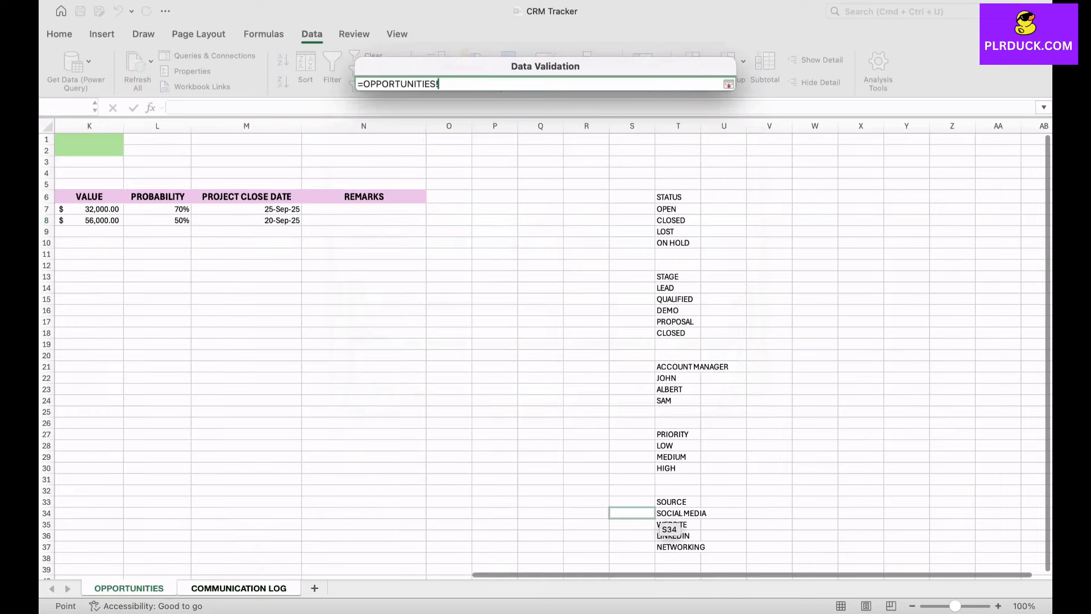
{"action": "left_click_drag", "start_coordinate": [676, 446], "coordinate": [691, 469]}
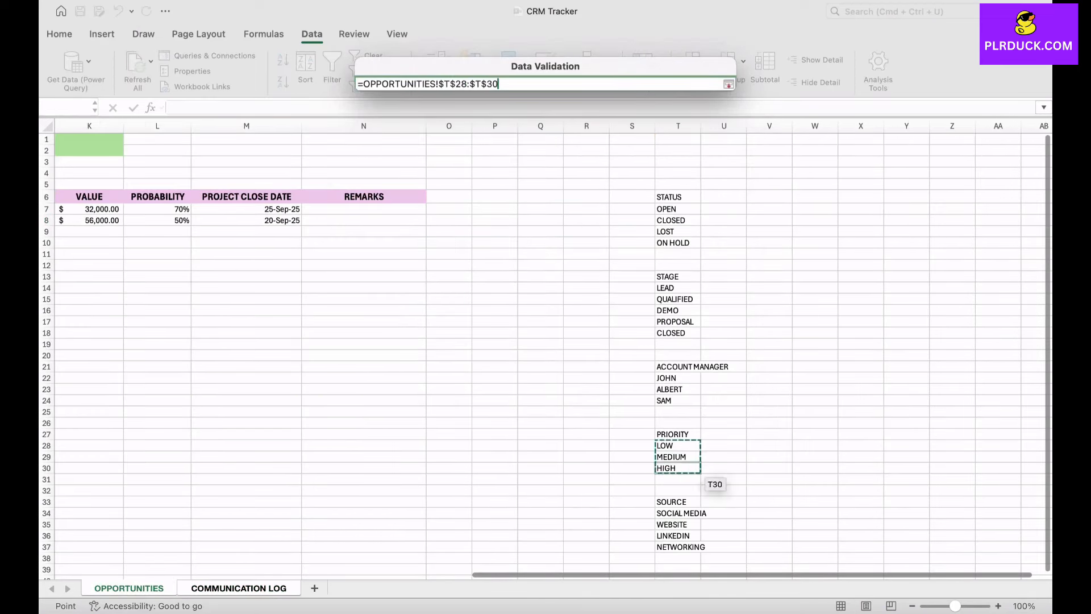
{"action": "key", "text": "Return"}
{"action": "key", "text": "Return"}
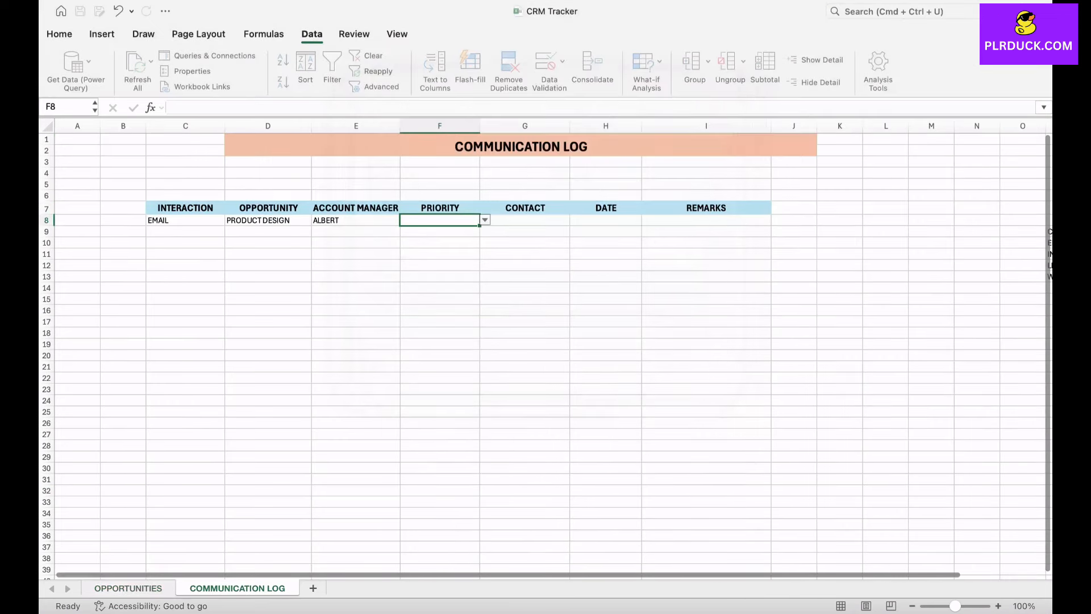
Extend the priority drop-down from F8 through F26 and choose MEDIUM in F8
{"action": "left_click_drag", "start_coordinate": [480, 225], "coordinate": [479, 428]}
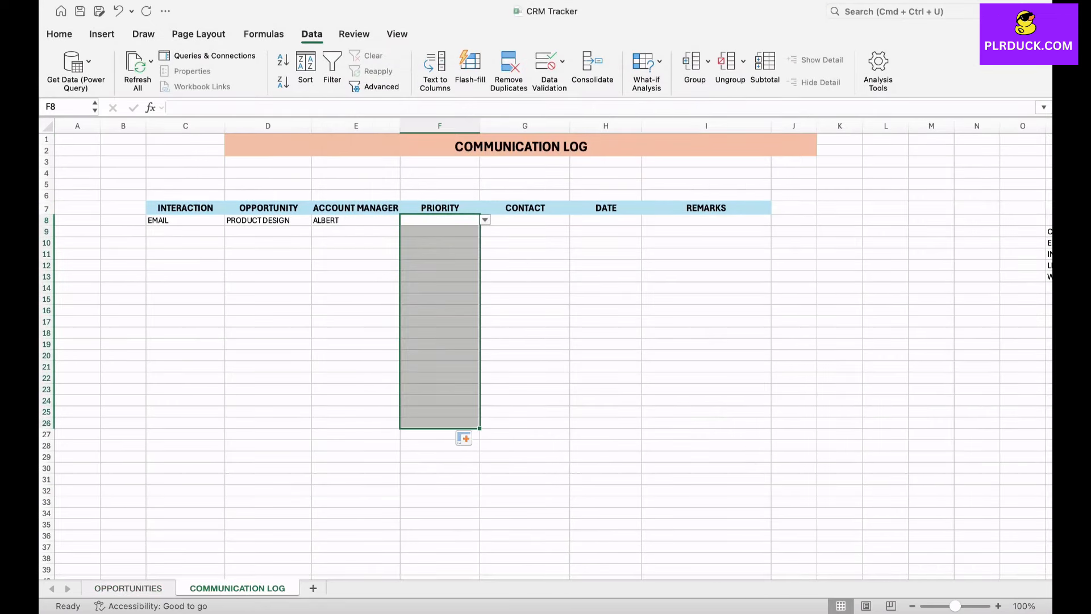
{"action": "left_click", "coordinate": [484, 220]}
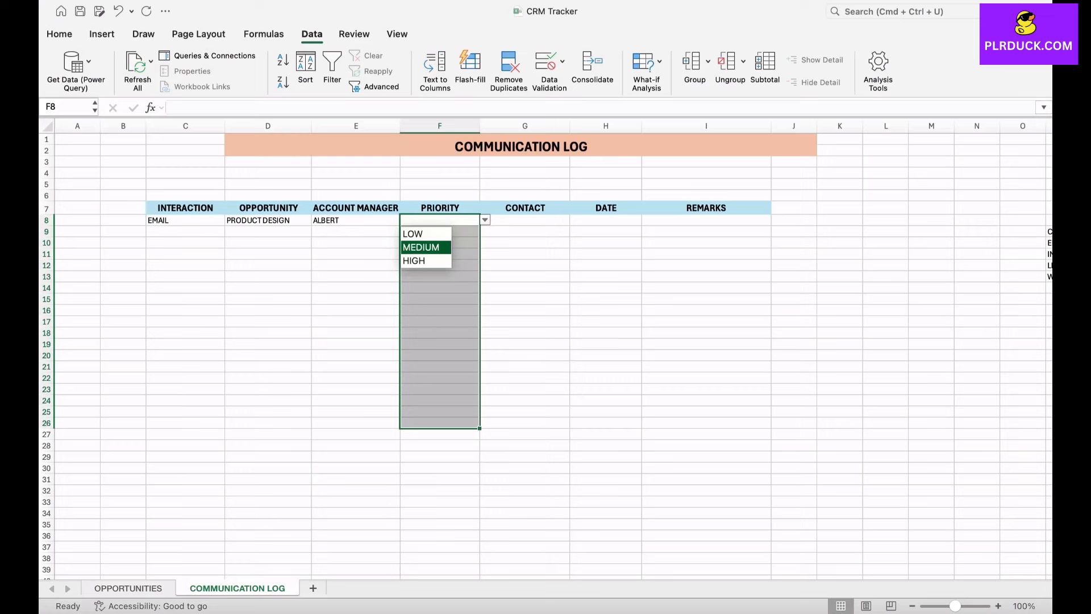
{"action": "key", "text": "Return"}
{"action": "left_click", "coordinate": [356, 277]}
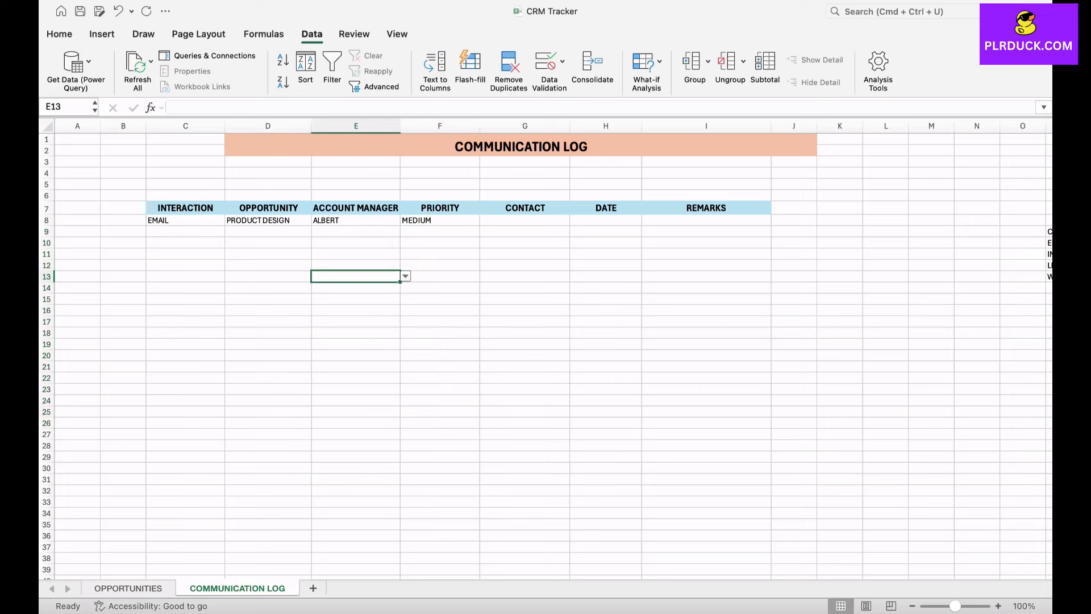
{"action": "left_click", "coordinate": [440, 219]}
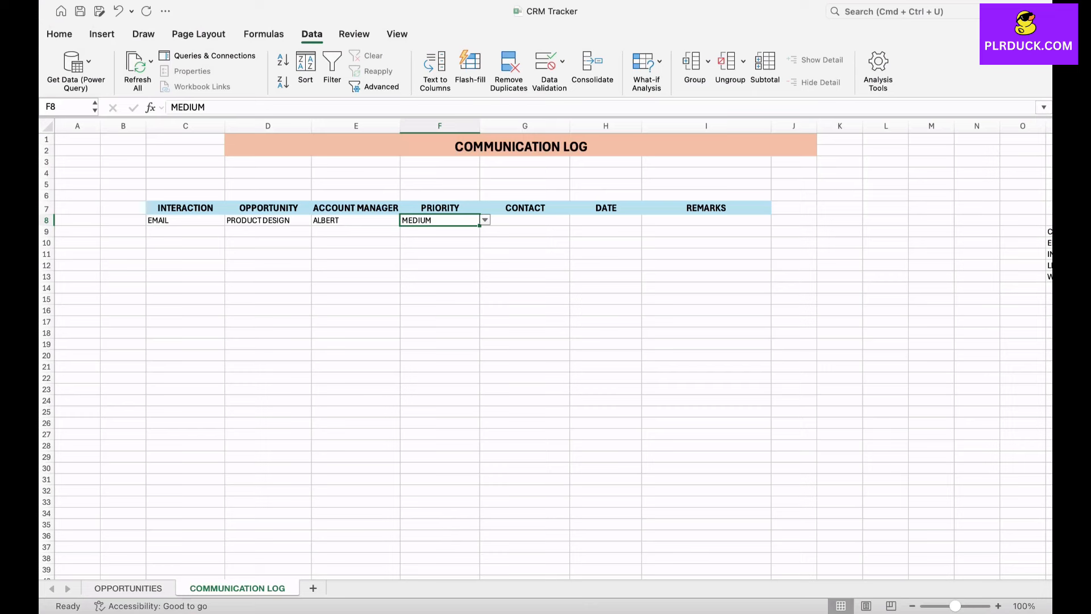
Enter the contact's name in G8 and the date 15 SEP 2025 in H8
{"action": "left_click", "coordinate": [524, 220]}
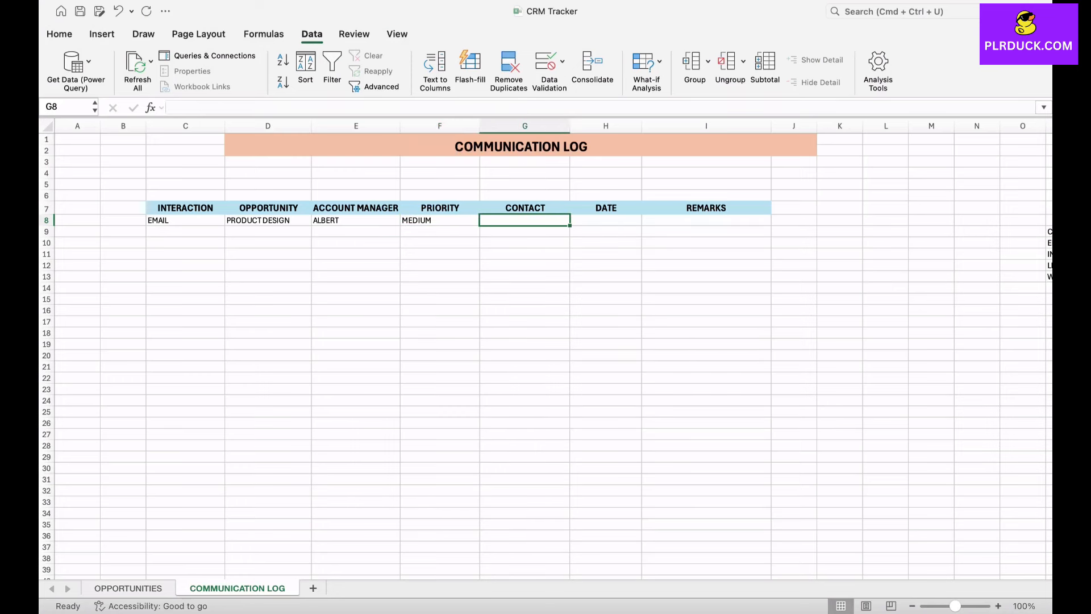
{"action": "type", "text": "KIRAN"}
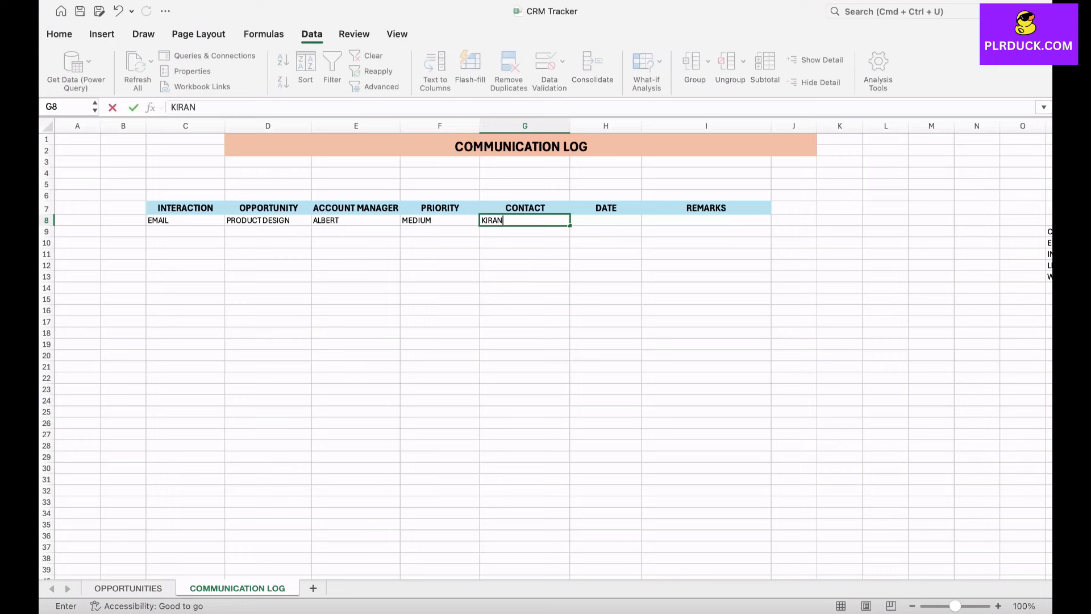
{"action": "left_click", "coordinate": [615, 221]}
{"action": "type", "text": "15 SEP 2025"}
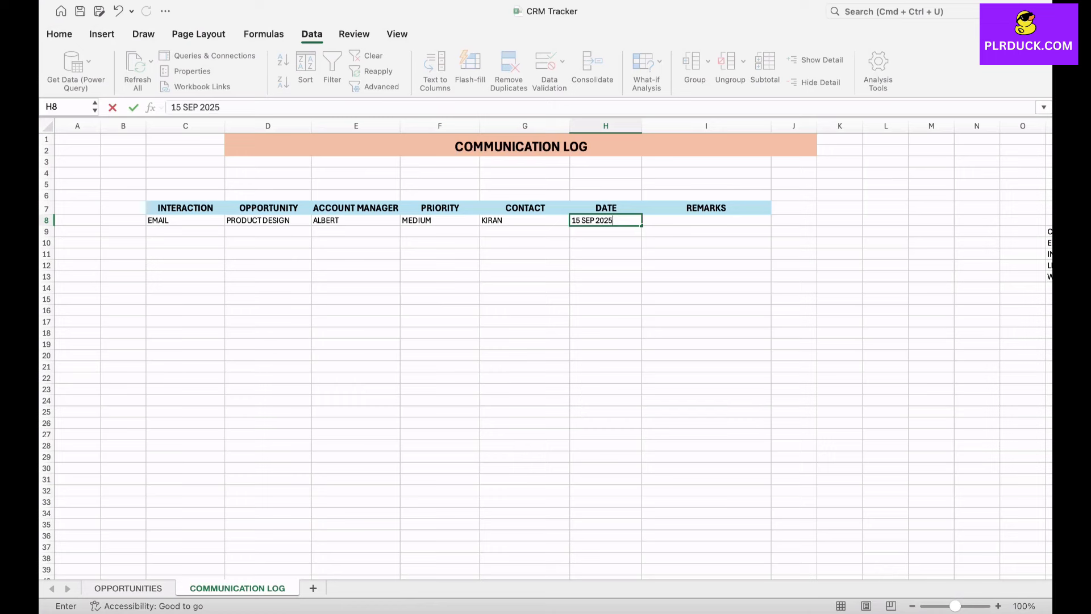
{"action": "key", "text": "Tab"}
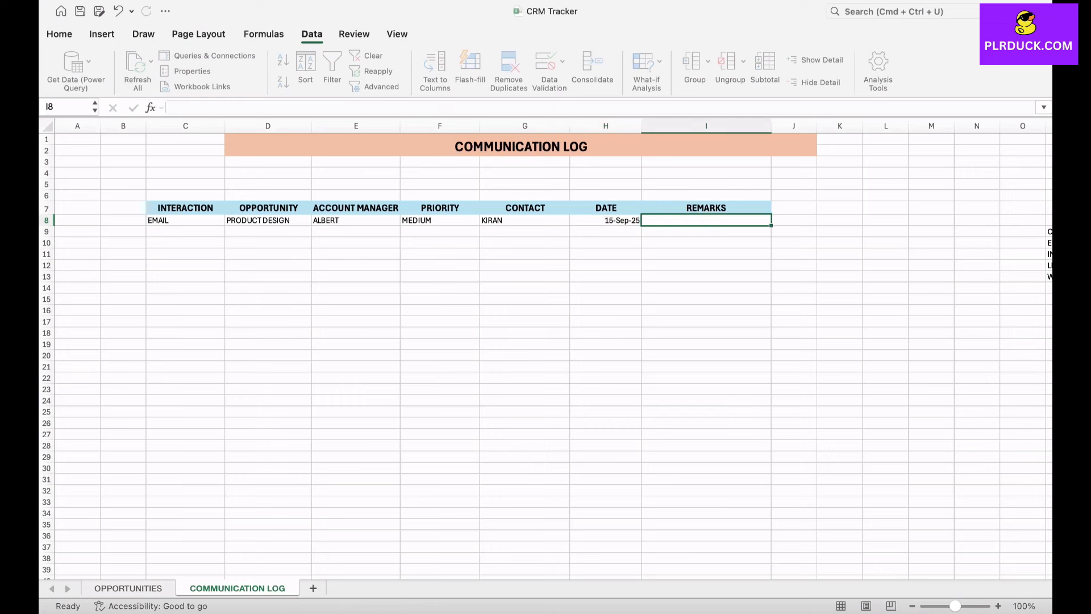
Enter the remark "DEMO CALL EMAIL HAS BEEN SENT" in I8
{"action": "type", "text": "DEMO"}
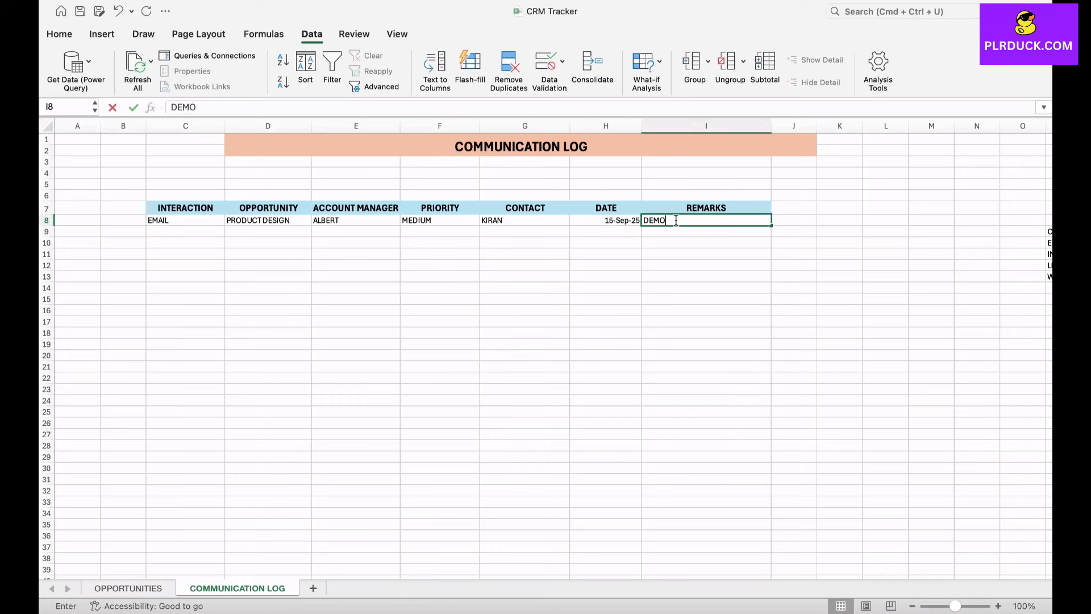
{"action": "type", "text": " CALL EMAI"}
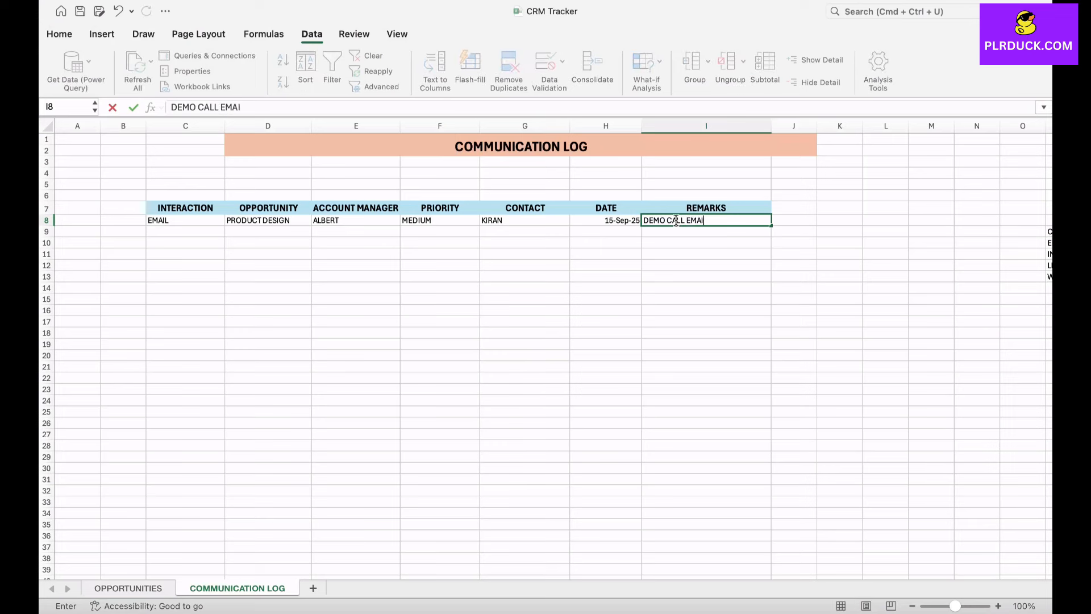
{"action": "type", "text": "L HAS BEEN SENT"}
{"action": "left_click", "coordinate": [706, 322]}
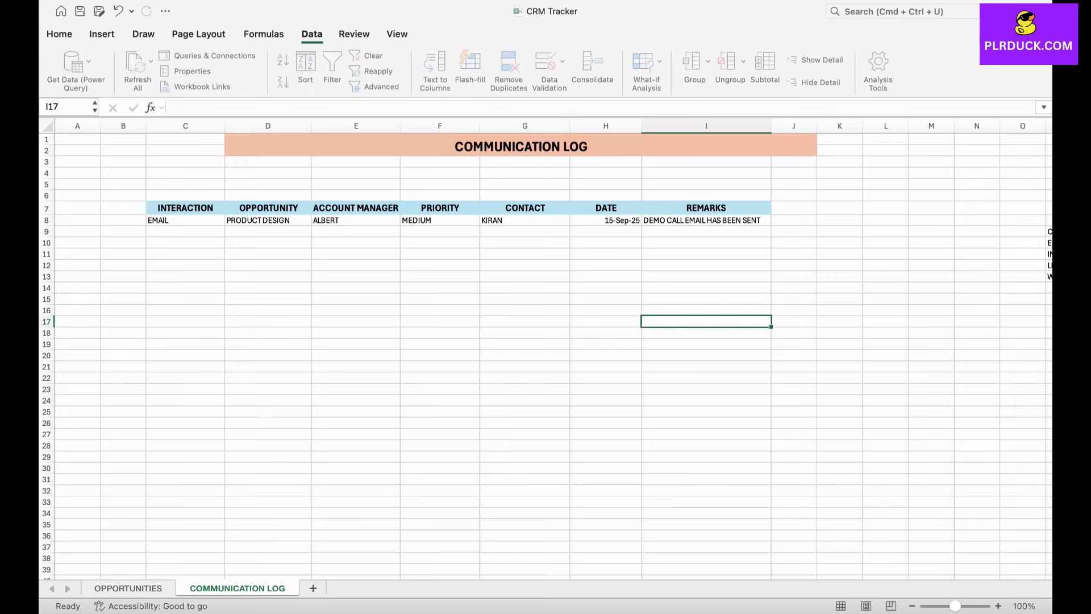
Choose LINKEDIN as the interaction type in C9 to begin the second log entry
{"action": "left_click", "coordinate": [186, 231]}
{"action": "key", "text": "alt+Down"}
{"action": "key", "text": "Down"}
{"action": "key", "text": "Down"}
{"action": "key", "text": "Down"}
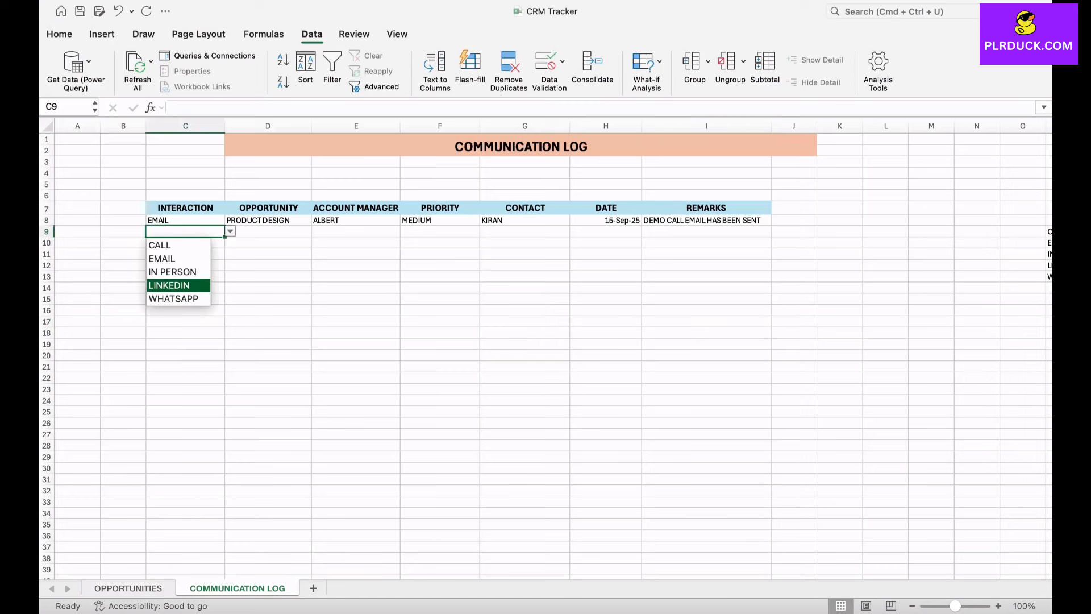
{"action": "key", "text": "Return"}
Choose AD CAMPAIGN as the opportunity in D9 for the second log entry
{"action": "left_click", "coordinate": [268, 231]}
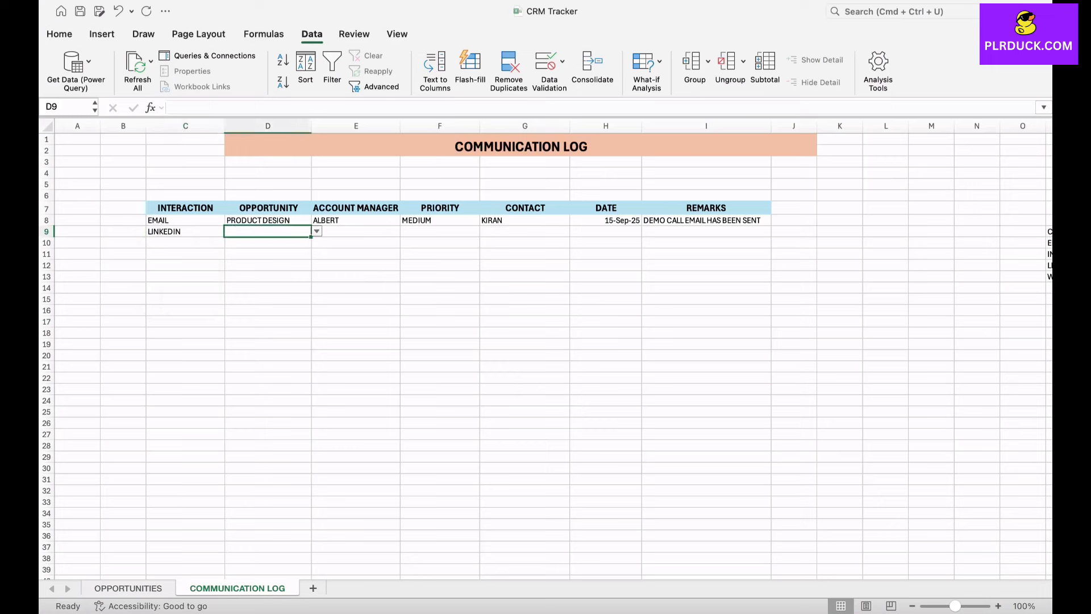
{"action": "key", "text": "alt+Down"}
{"action": "key", "text": "Up"}
{"action": "key", "text": "Up"}
{"action": "key", "text": "Down"}
{"action": "key", "text": "Return"}
Choose the list's third account manager in E9 for the second log entry
{"action": "left_click", "coordinate": [355, 231]}
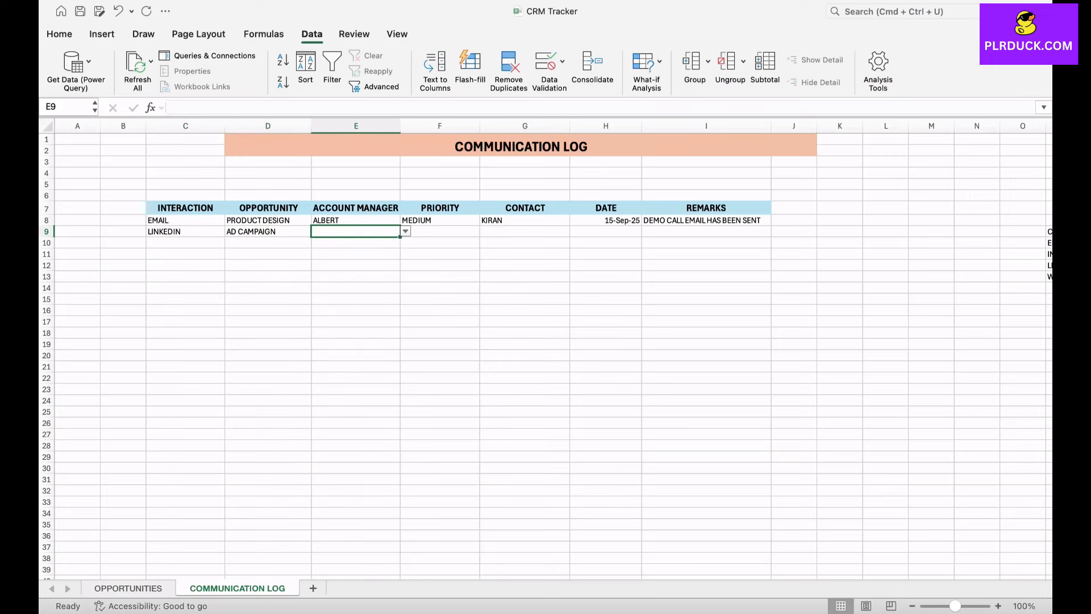
{"action": "key", "text": "alt+Down"}
{"action": "key", "text": "Down"}
{"action": "key", "text": "Down"}
{"action": "key", "text": "Return"}
Choose HIGH as the priority in F9 for the second log entry
{"action": "left_click", "coordinate": [440, 231]}
{"action": "key", "text": "alt+Down"}
{"action": "key", "text": "Down"}
{"action": "key", "text": "Down"}
{"action": "key", "text": "Return"}
Enter the contact's name in G9 and the date 16 SEP 2025 in H9
{"action": "left_click", "coordinate": [524, 232]}
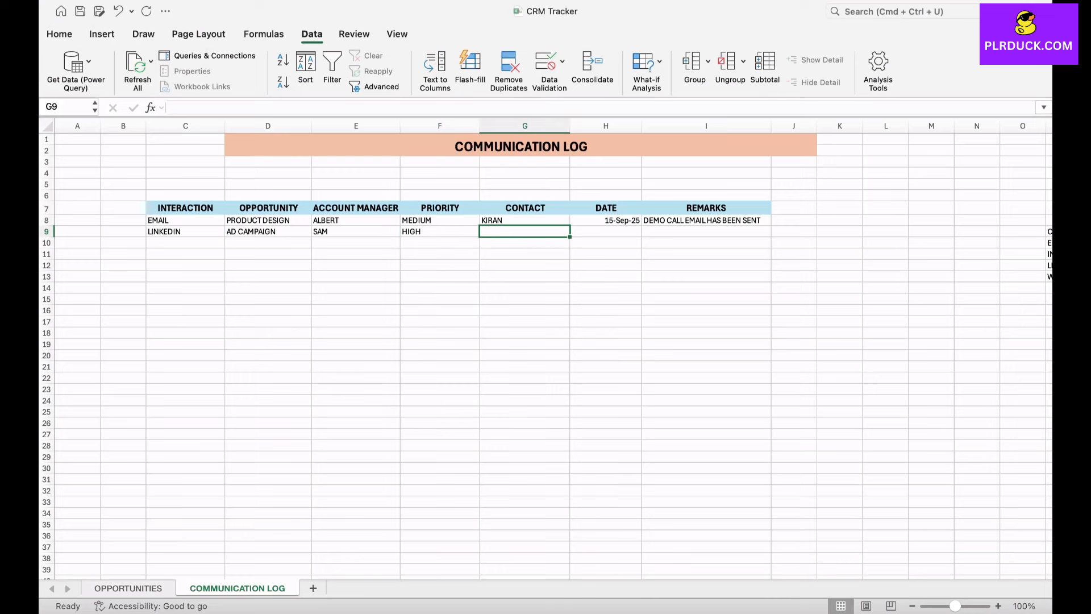
{"action": "type", "text": "WILLIAM"}
{"action": "key", "text": "Tab"}
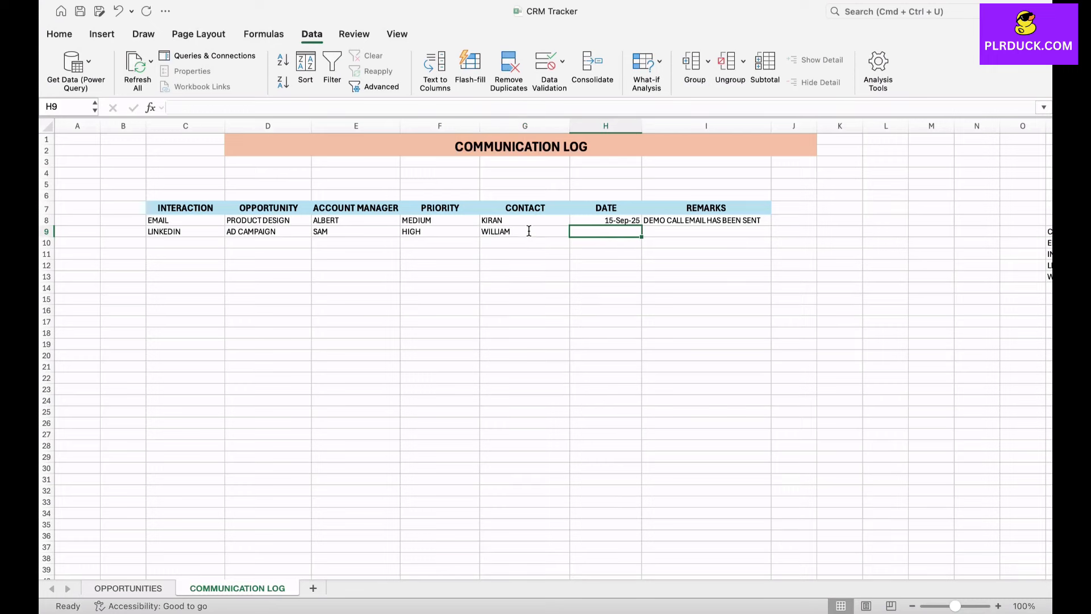
{"action": "type", "text": "1"}
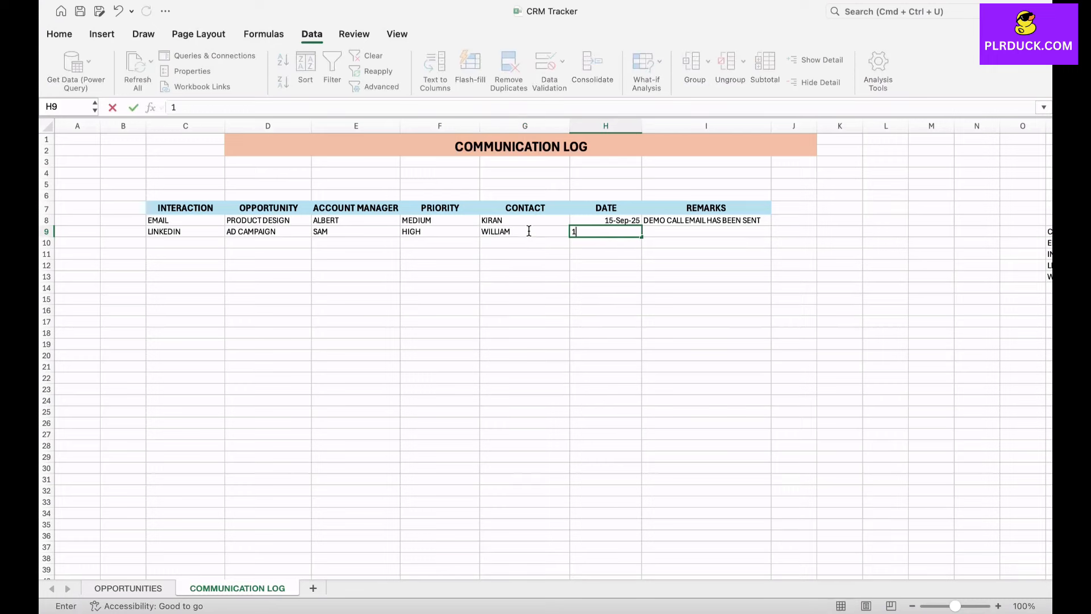
{"action": "type", "text": "6 SEP 2025"}
{"action": "key", "text": "Tab"}
Enter the remark "FOLLOW UP MESSAGE ON LINKEDIN" in I9
{"action": "type", "text": "FOLLOW UP MESS"}
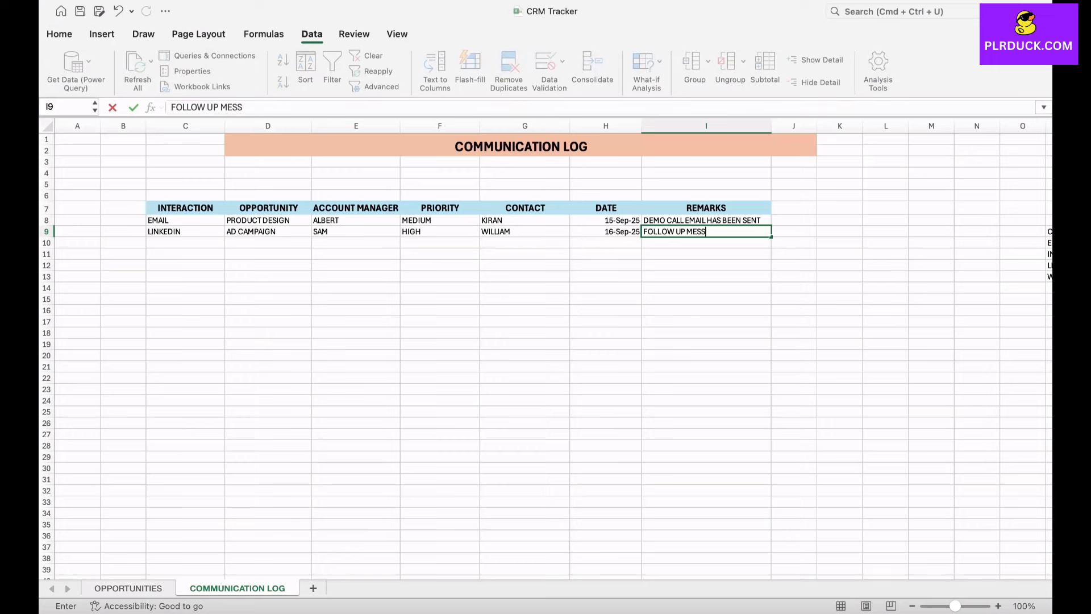
{"action": "type", "text": "AGE ON L"}
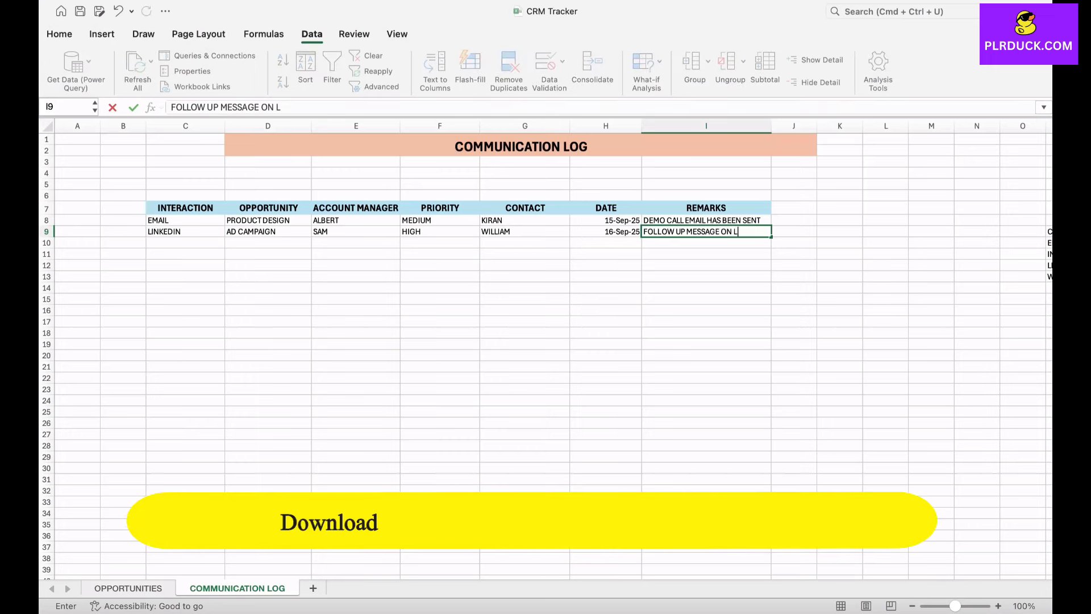
{"action": "type", "text": "INKEDIN"}
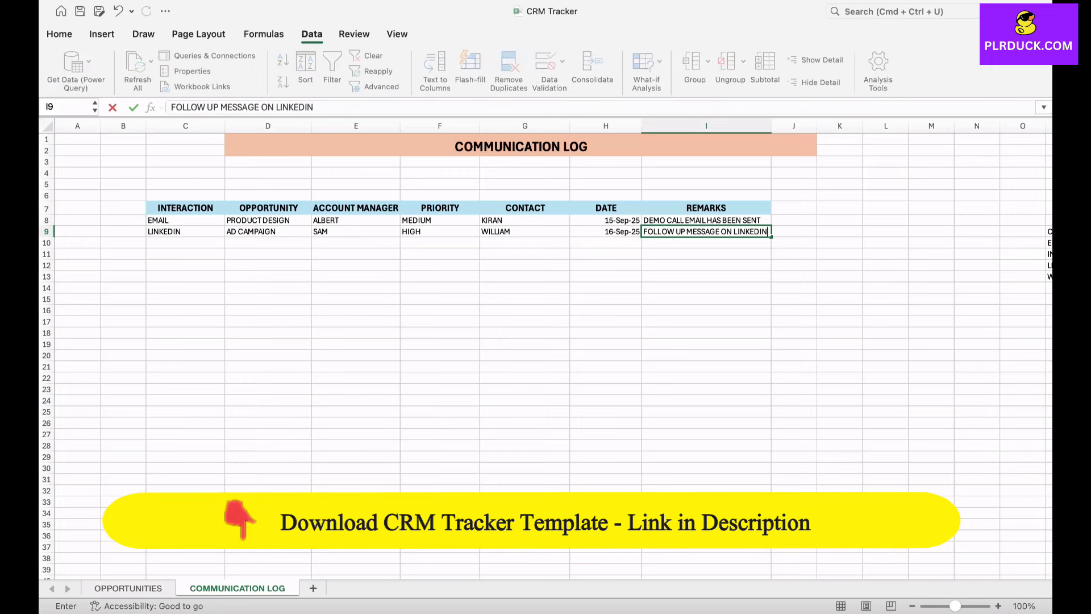
{"action": "left_click", "coordinate": [524, 276]}
{"action": "left_click", "coordinate": [267, 254]}
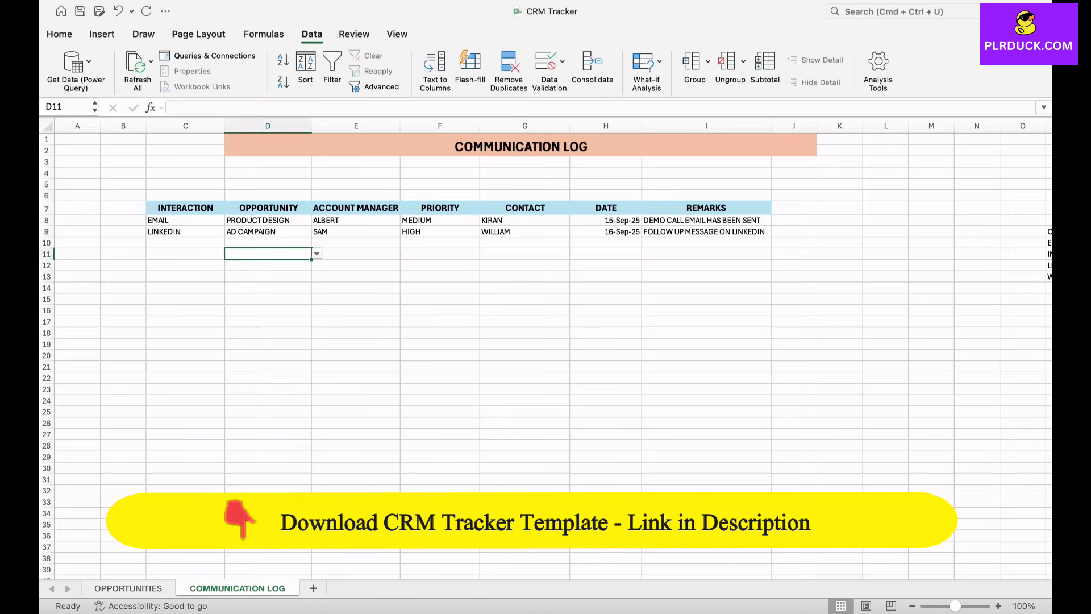
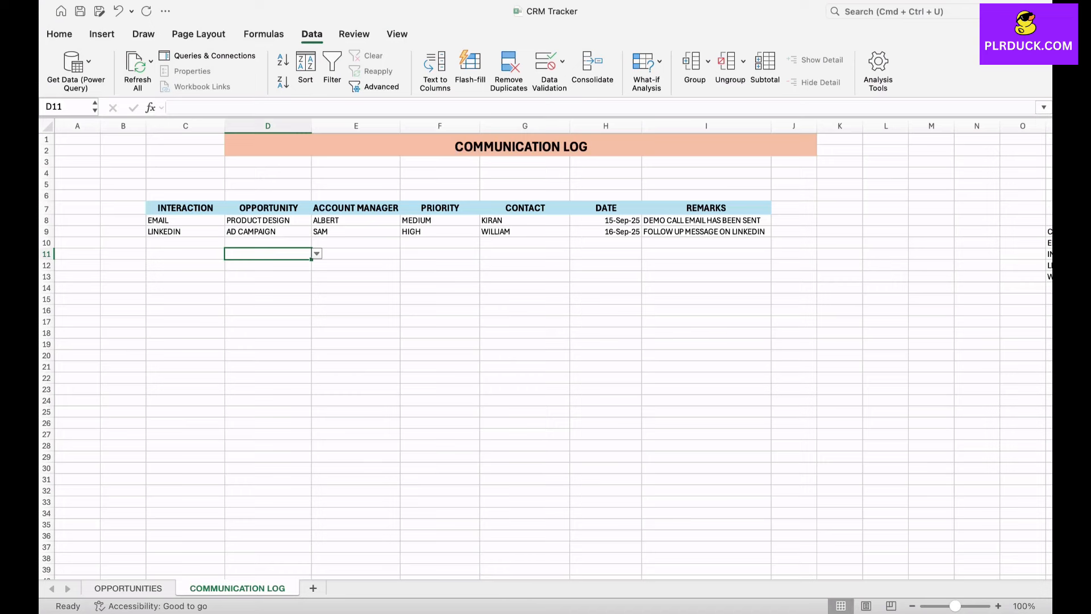
Add a new worksheet after the communication log and name it DASHBOARD
{"action": "left_click", "coordinate": [313, 588]}
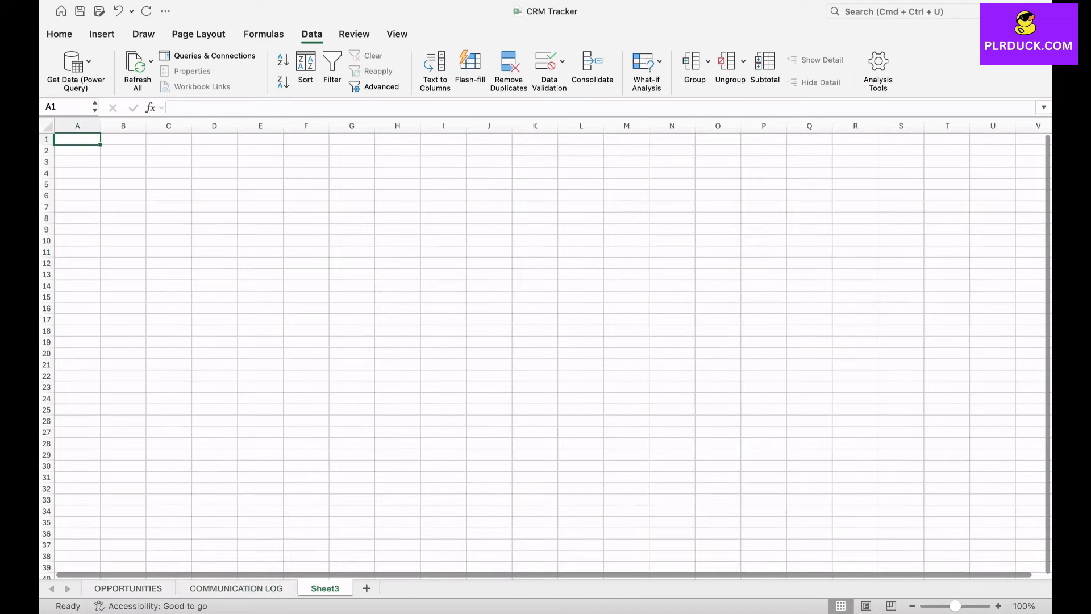
{"action": "double_click", "coordinate": [322, 588]}
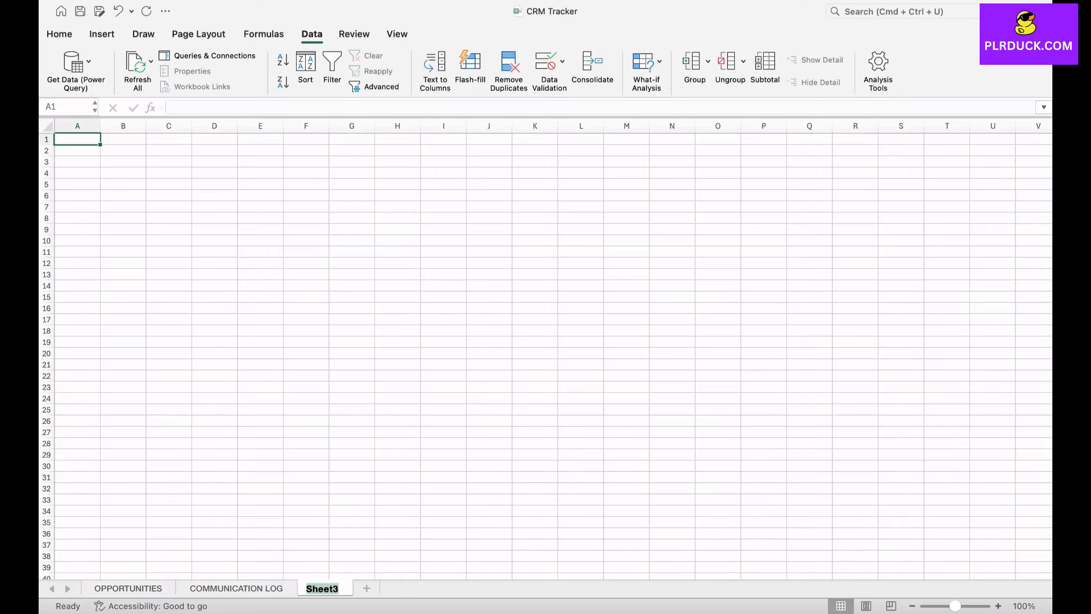
{"action": "type", "text": "DASHBOARD"}
{"action": "left_click", "coordinate": [352, 229]}
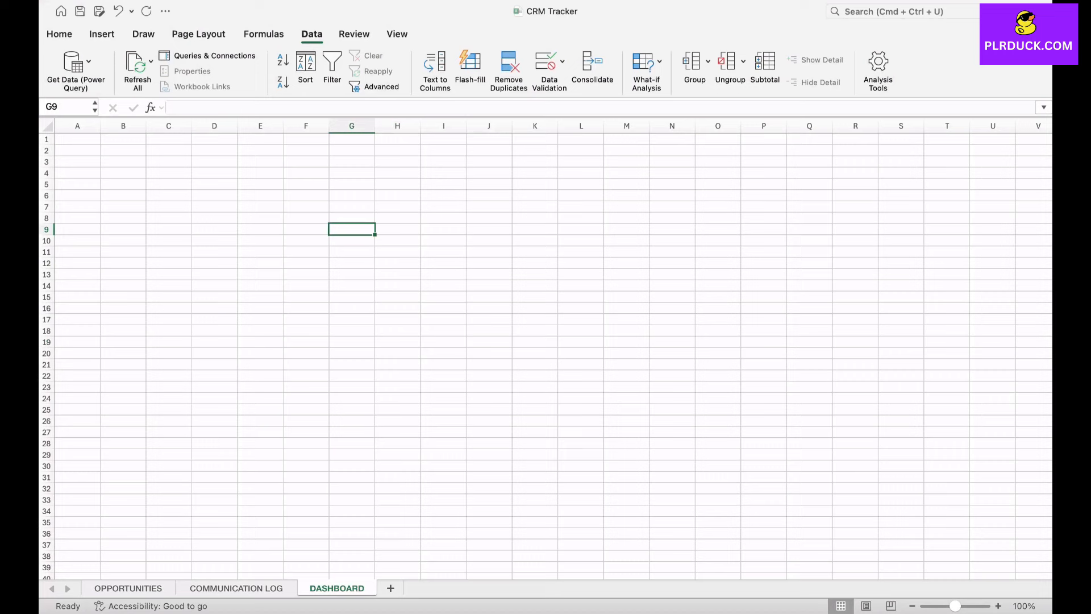
Merge and centre D1:I3 on the new sheet and enter the title "DASHBOARD" in it
{"action": "left_click_drag", "start_coordinate": [215, 139], "coordinate": [444, 161]}
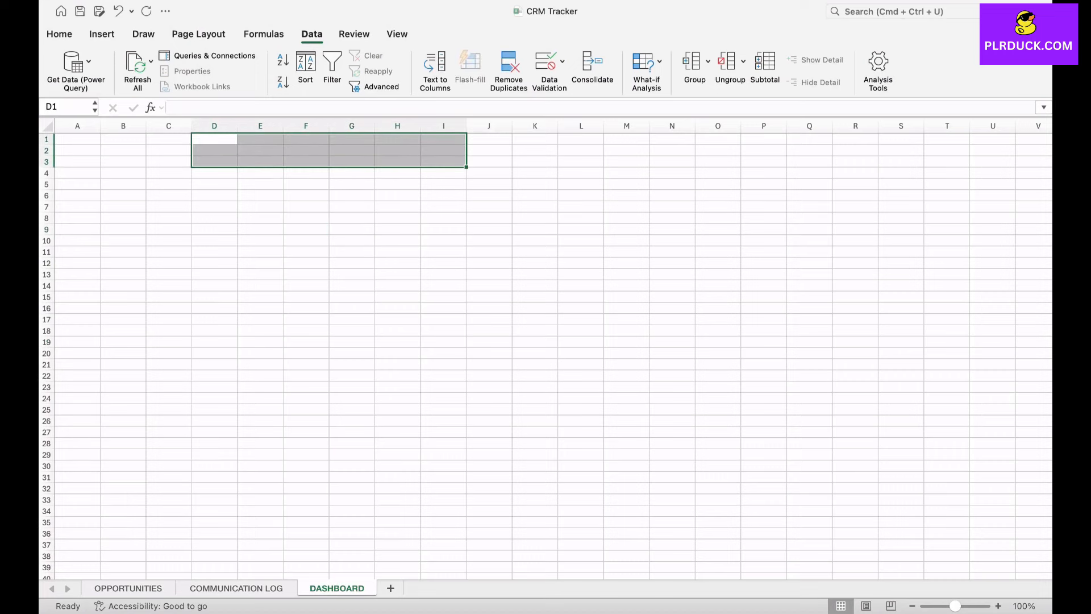
{"action": "left_click", "coordinate": [60, 34]}
{"action": "left_click", "coordinate": [468, 82]}
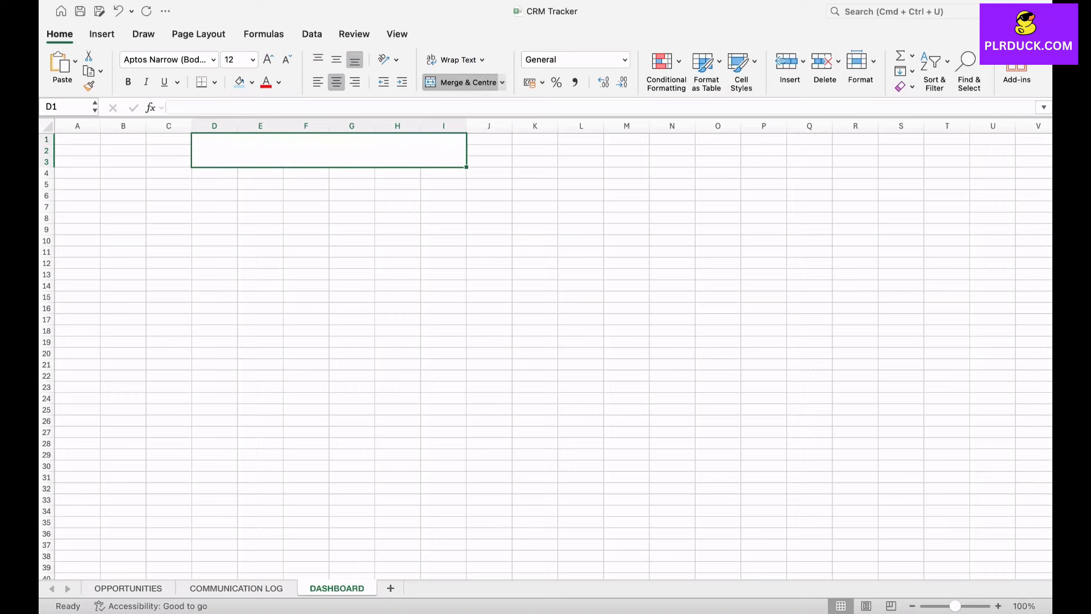
{"action": "type", "text": "DASHB"}
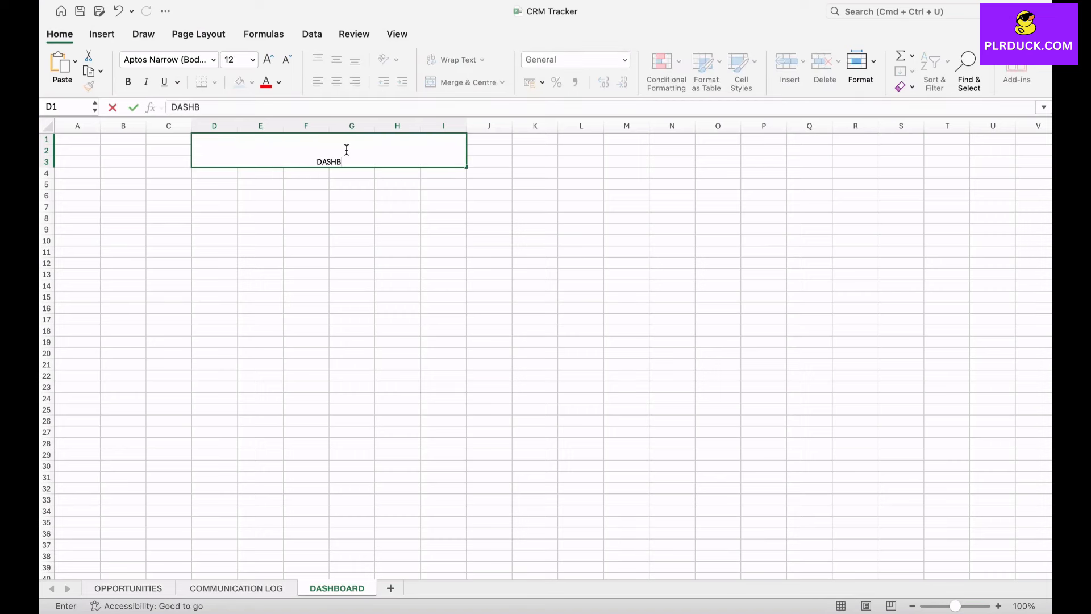
{"action": "type", "text": "OARD"}
{"action": "left_click", "coordinate": [351, 184]}
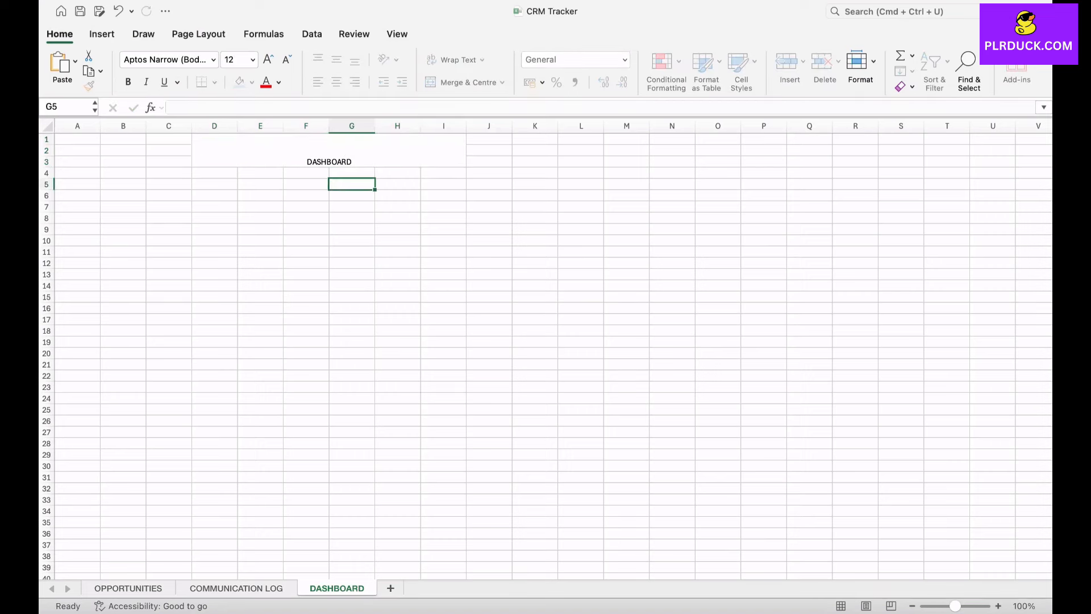
Enlarge the DASHBOARD title to font size 22 and make it bold
{"action": "left_click", "coordinate": [329, 150]}
{"action": "left_click", "coordinate": [268, 59]}
{"action": "left_click", "coordinate": [268, 59]}
{"action": "left_click", "coordinate": [268, 59]}
{"action": "left_click", "coordinate": [268, 59]}
{"action": "left_click", "coordinate": [269, 59]}
{"action": "left_click", "coordinate": [128, 82]}
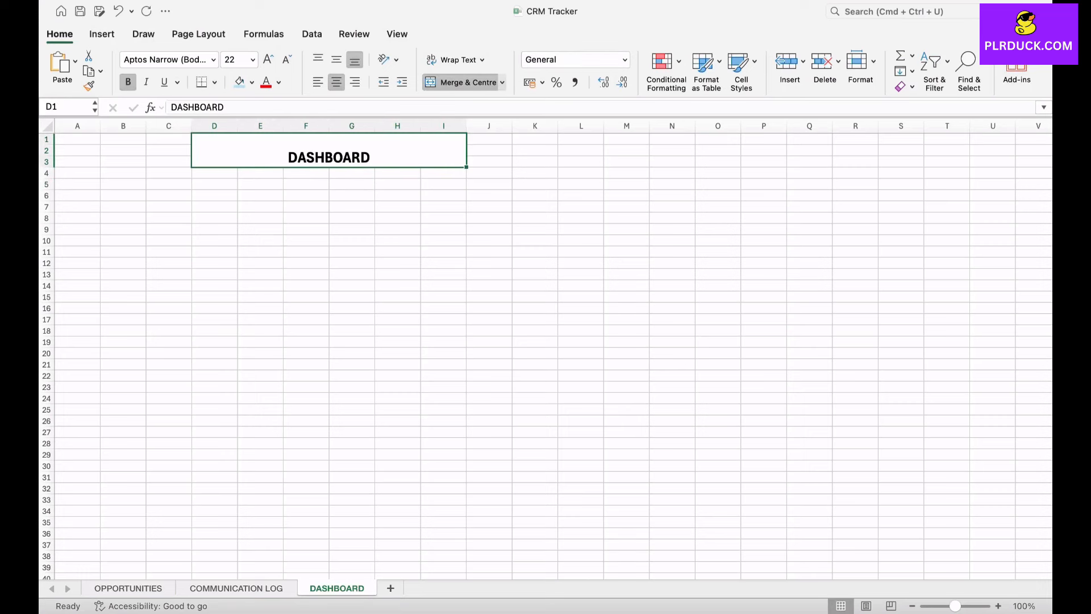
Fill the DASHBOARD title cell with a light blue theme colour and centre its text vertically
{"action": "left_click", "coordinate": [252, 82]}
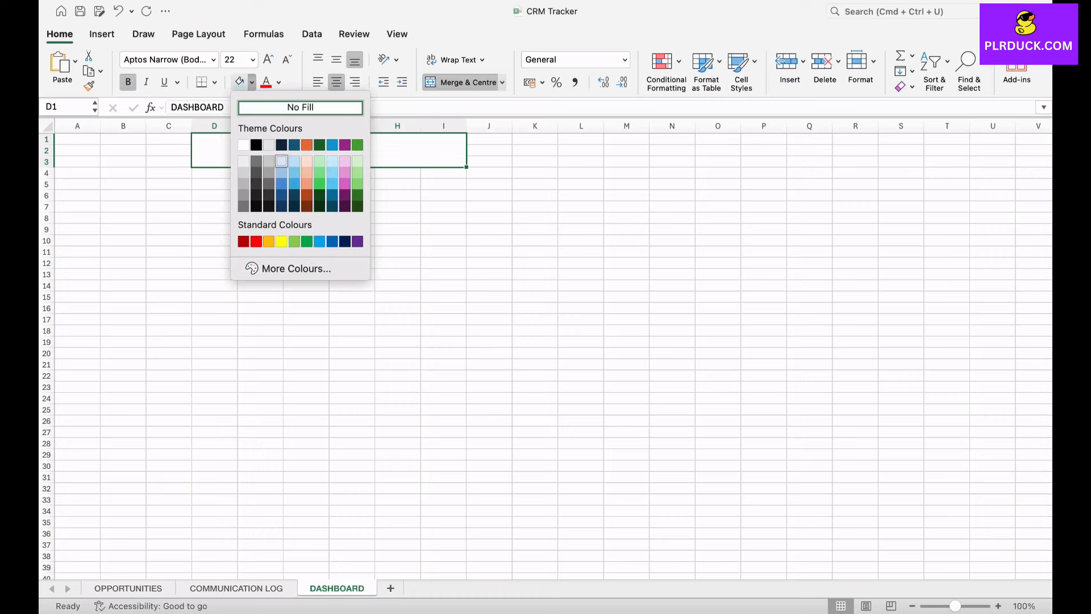
{"action": "left_click", "coordinate": [282, 161]}
{"action": "left_click", "coordinate": [251, 82]}
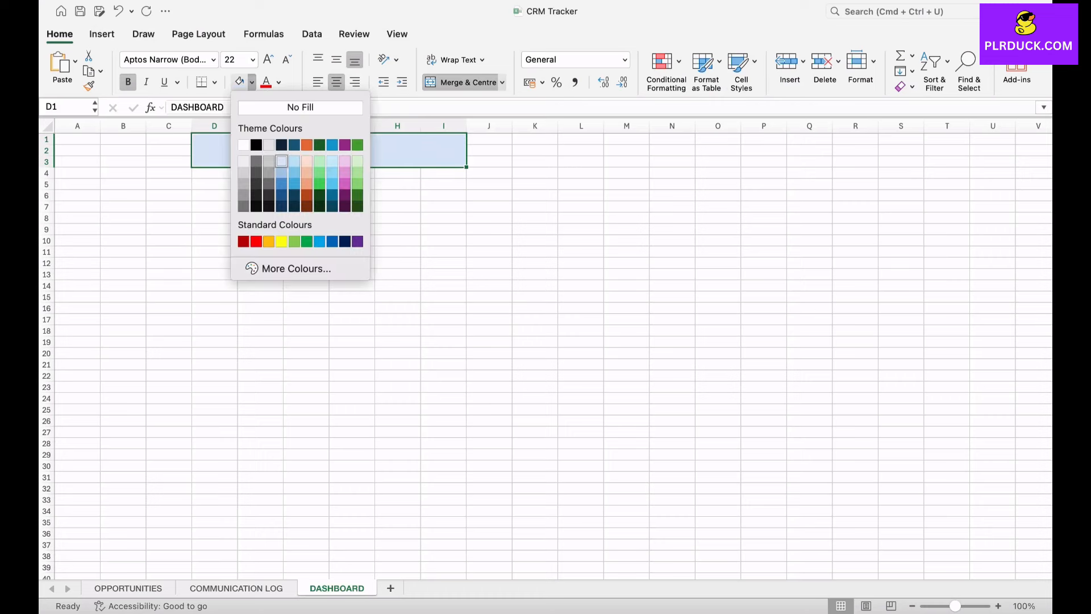
{"action": "left_click", "coordinate": [281, 171]}
{"action": "left_click", "coordinate": [352, 206]}
{"action": "left_click", "coordinate": [329, 152]}
{"action": "left_click", "coordinate": [337, 59]}
{"action": "left_click", "coordinate": [260, 194]}
{"action": "left_click", "coordinate": [169, 263]}
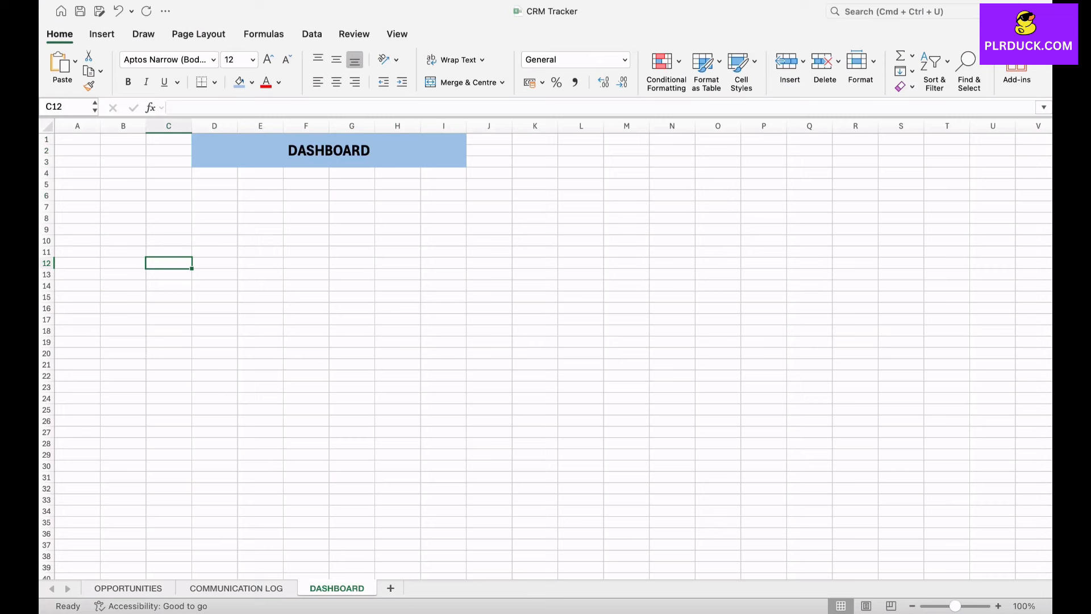
Merge and centre C6:E7 and copy the merged block directly below it to C8:E9
{"action": "left_click_drag", "start_coordinate": [168, 195], "coordinate": [260, 207]}
{"action": "left_click", "coordinate": [461, 81]}
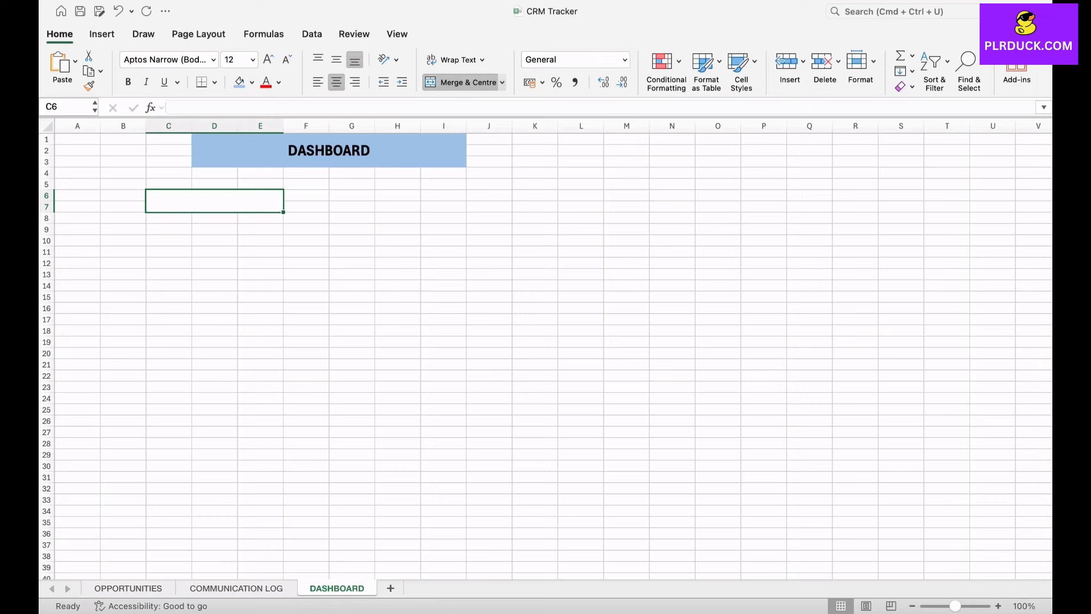
{"action": "key", "text": "super+c"}
{"action": "left_click", "coordinate": [179, 218]}
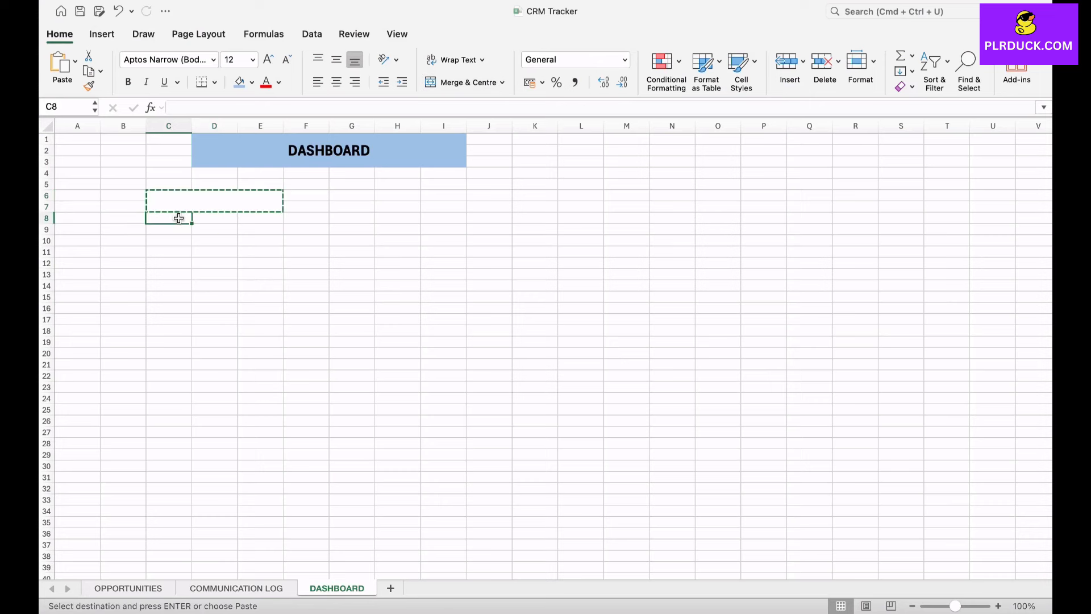
{"action": "key", "text": "super+v"}
{"action": "left_click", "coordinate": [306, 308]}
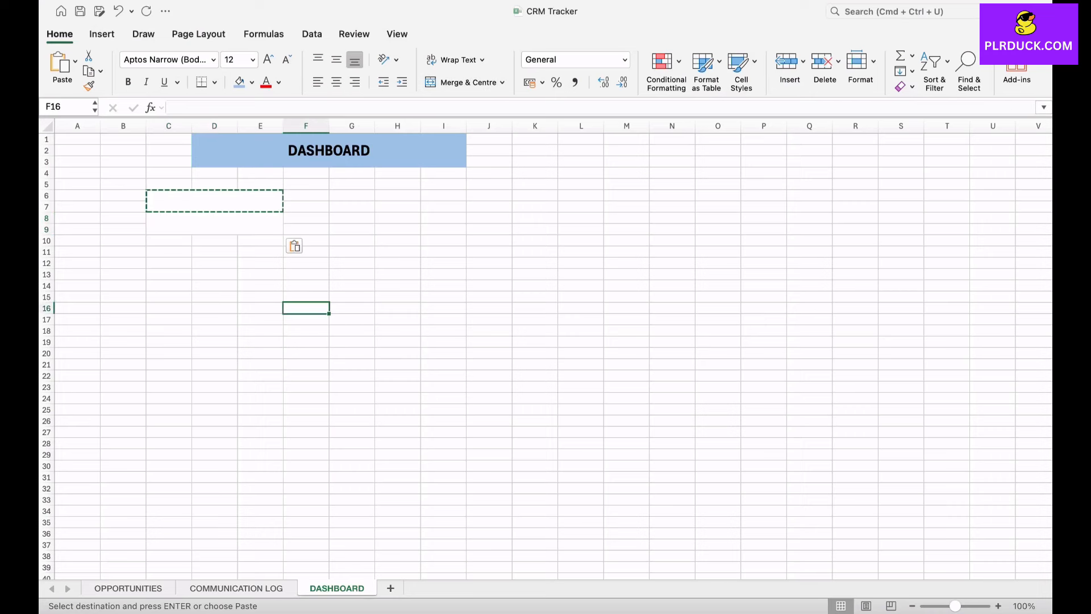
Copy the two merged blocks in C6:E9 to C13, G6, G13, K6 and K13 to form a grid of six dashboard cards
{"action": "left_click_drag", "start_coordinate": [179, 201], "coordinate": [179, 224]}
{"action": "key", "text": "super+c"}
{"action": "left_click", "coordinate": [169, 274]}
{"action": "key", "text": "super+v"}
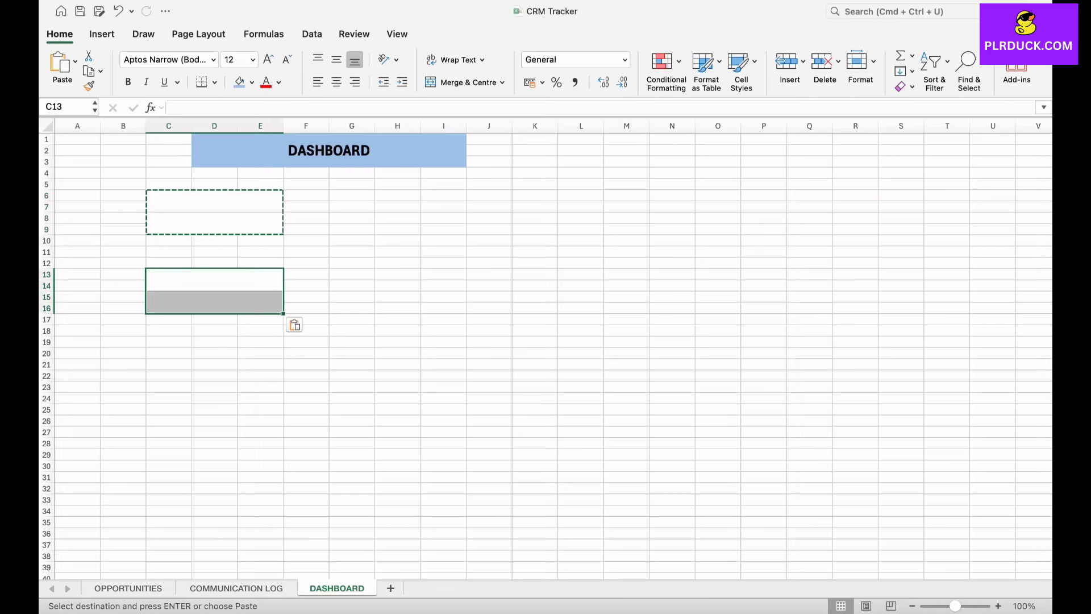
{"action": "left_click", "coordinate": [351, 196]}
{"action": "key", "text": "super+v"}
{"action": "left_click", "coordinate": [351, 275]}
{"action": "key", "text": "super+v"}
{"action": "left_click", "coordinate": [535, 195]}
{"action": "key", "text": "super+v"}
{"action": "left_click", "coordinate": [534, 274]}
{"action": "key", "text": "super+v"}
{"action": "left_click", "coordinate": [397, 375]}
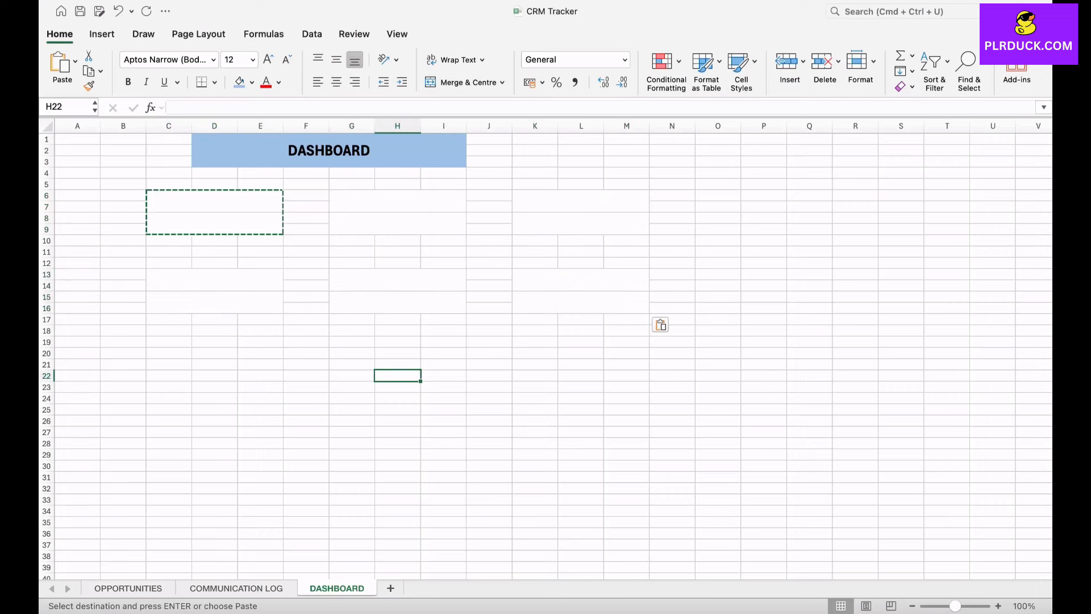
Enter the card labels "TOTAL CONTACTS AVAILABLE" in C6 and "TOTAL INTERACTIONS" in C13
{"action": "left_click", "coordinate": [214, 201]}
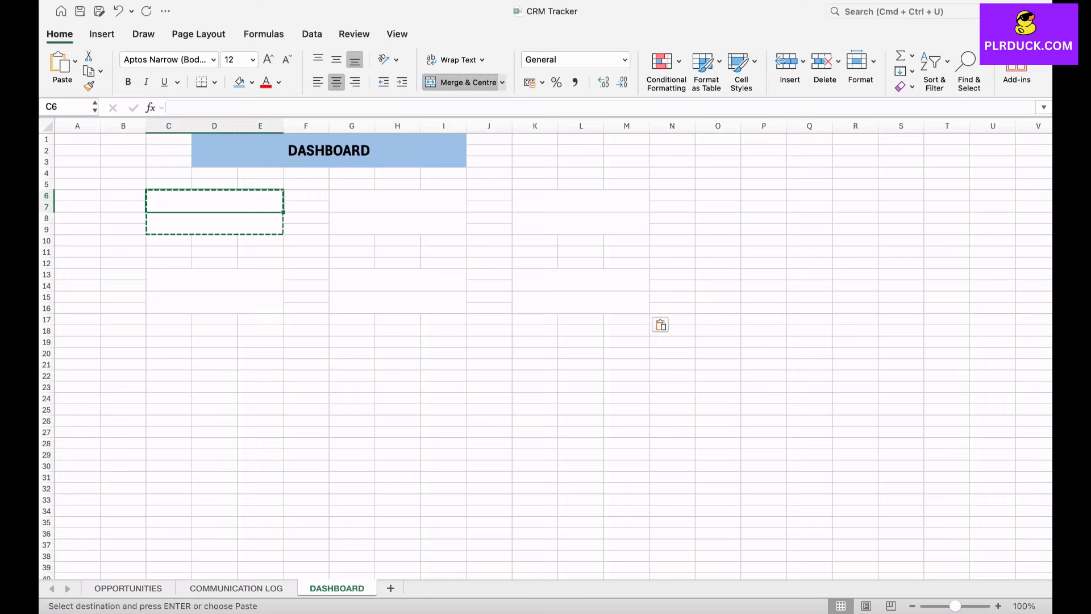
{"action": "type", "text": "TOT"}
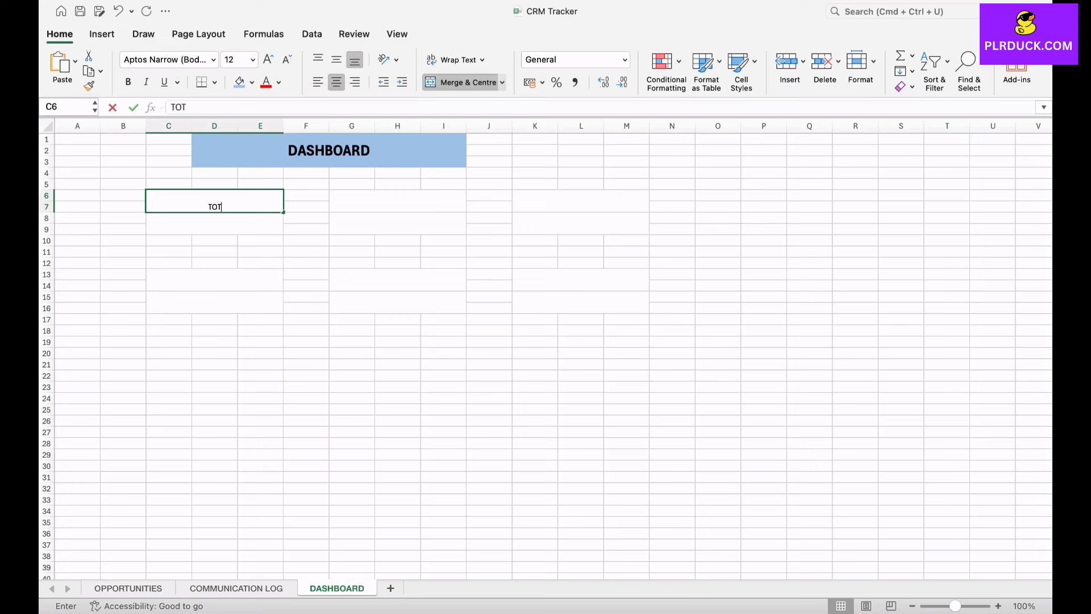
{"action": "type", "text": "AL CON"}
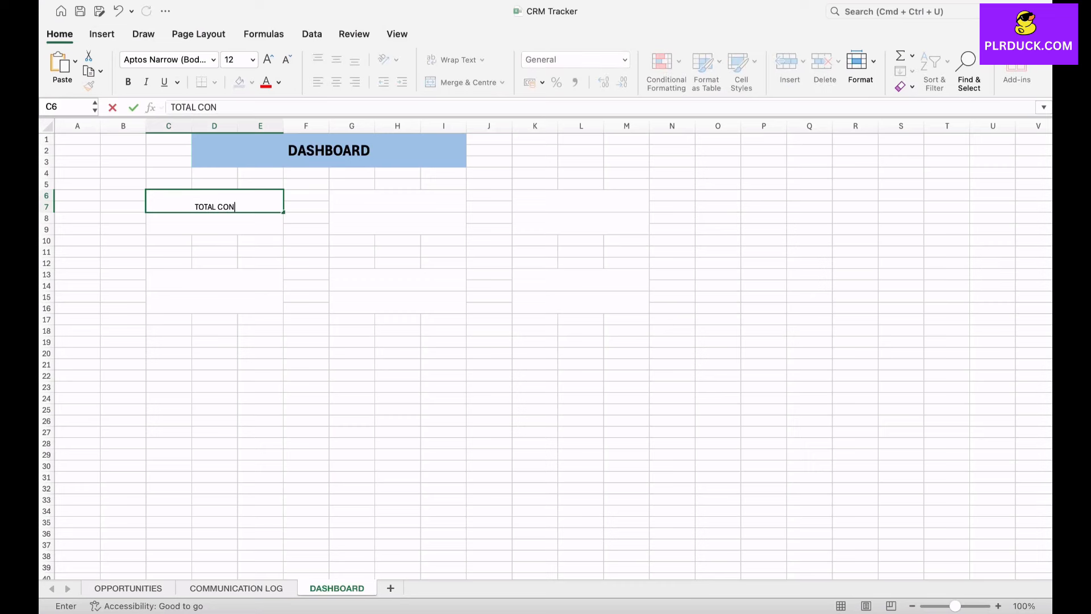
{"action": "type", "text": "TACTS AVAILABLE"}
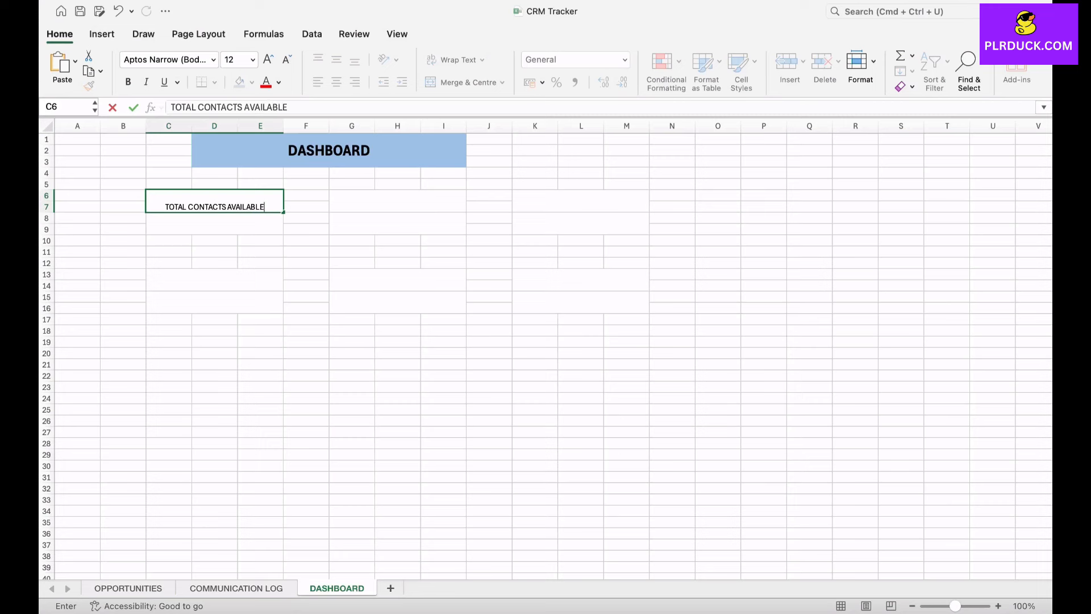
{"action": "left_click", "coordinate": [215, 280]}
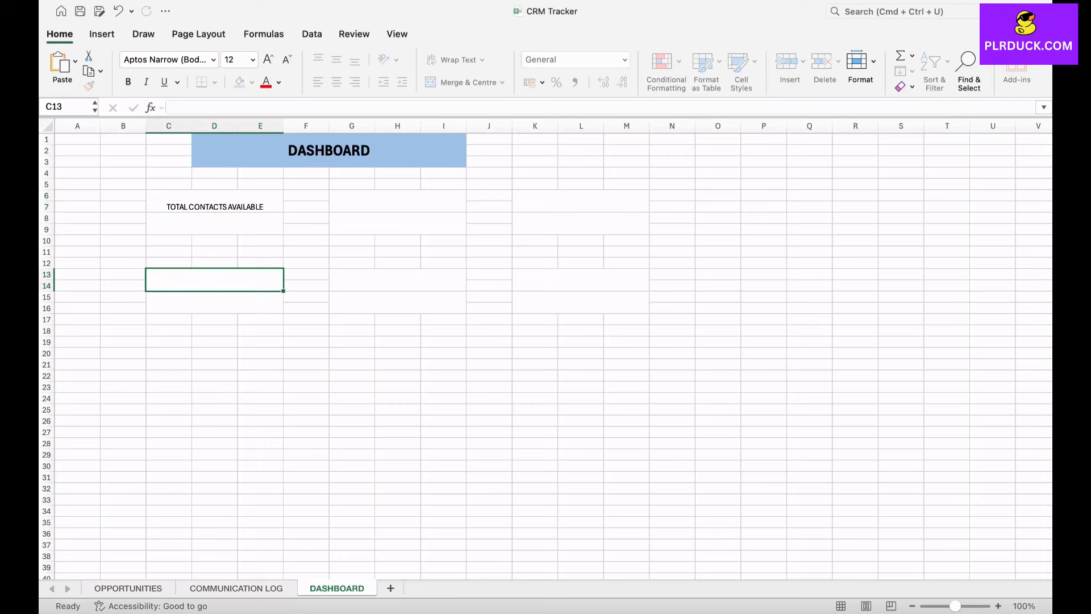
{"action": "type", "text": "TO"}
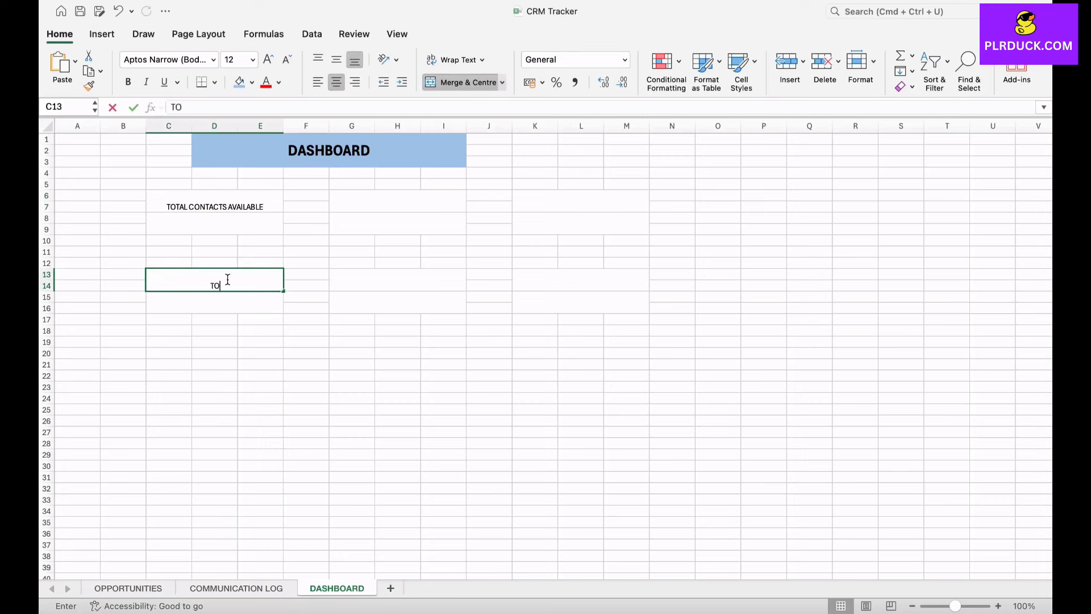
{"action": "type", "text": "TAL INTERACTIONS"}
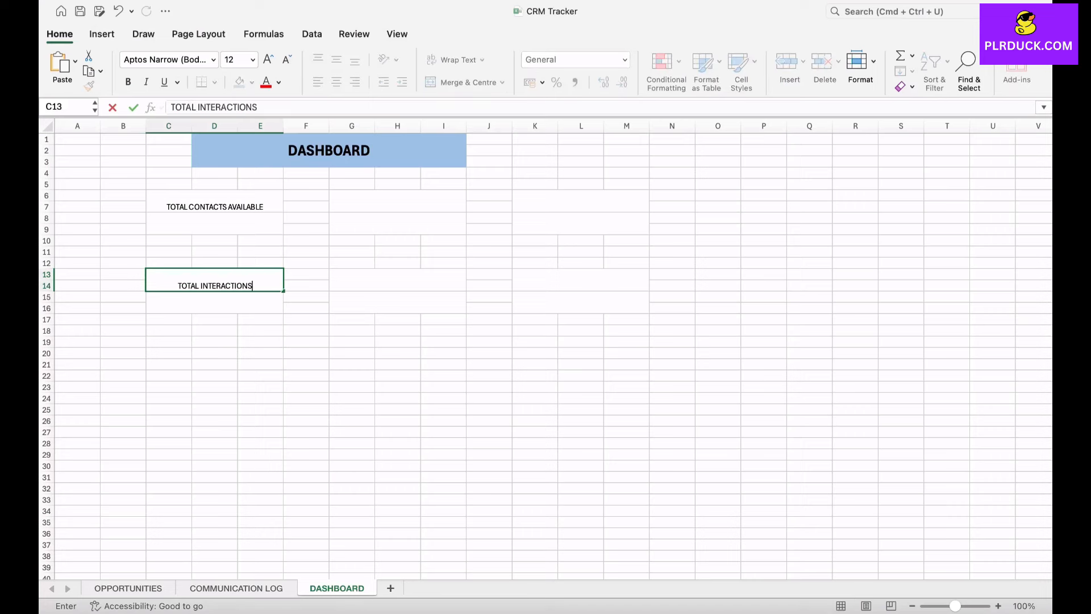
Enter the card labels "TOTAL LOST OPPORTUNITIES" in G6 and "HIGH PRIORITY OPPORTUNITIES" in G13
{"action": "left_click", "coordinate": [397, 202]}
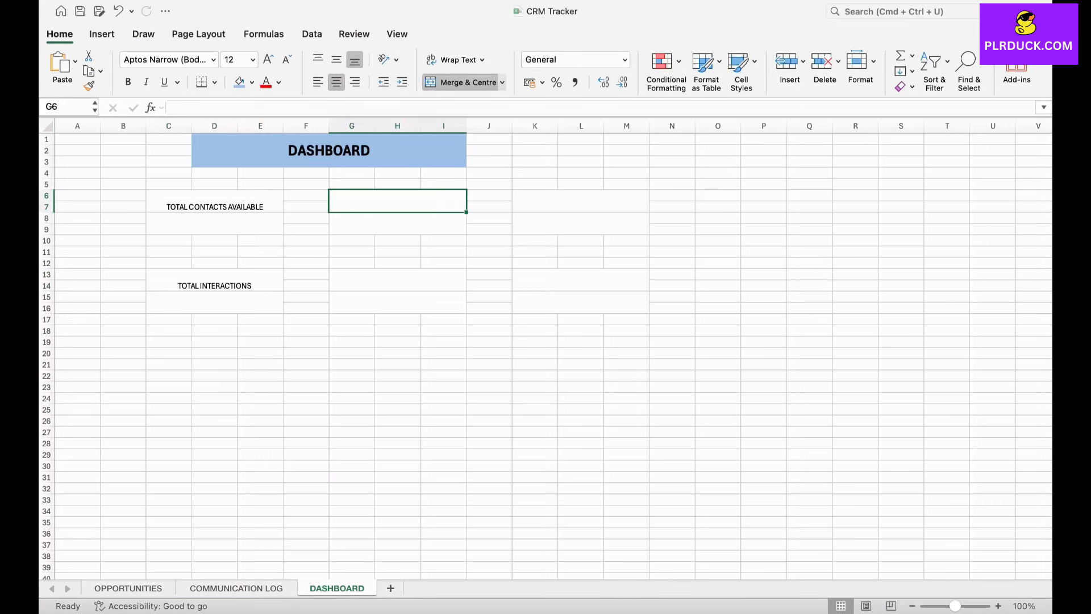
{"action": "type", "text": "TO"}
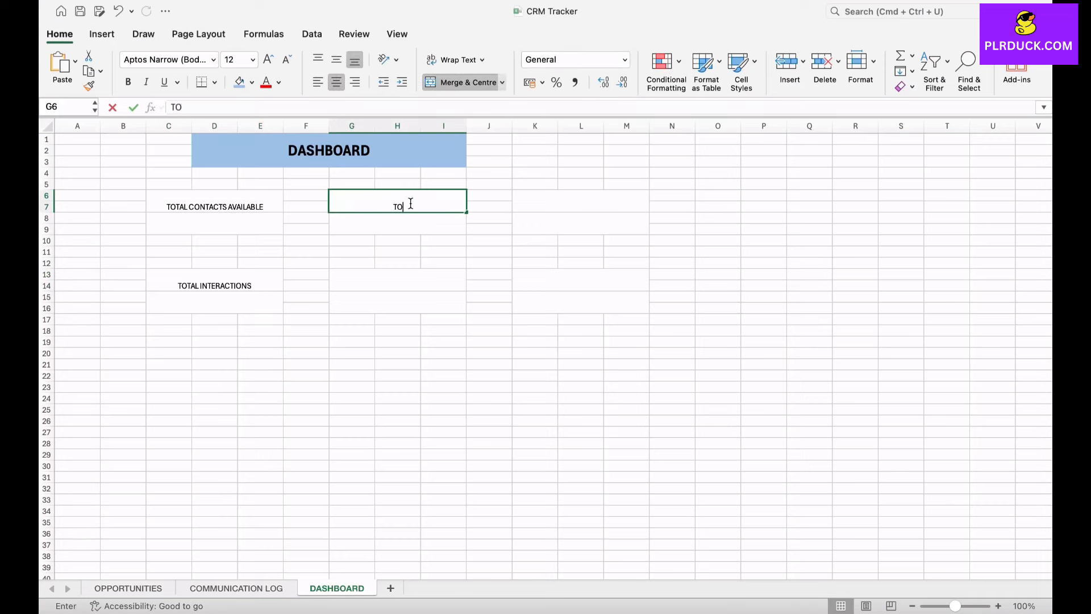
{"action": "type", "text": "TAL LOST"}
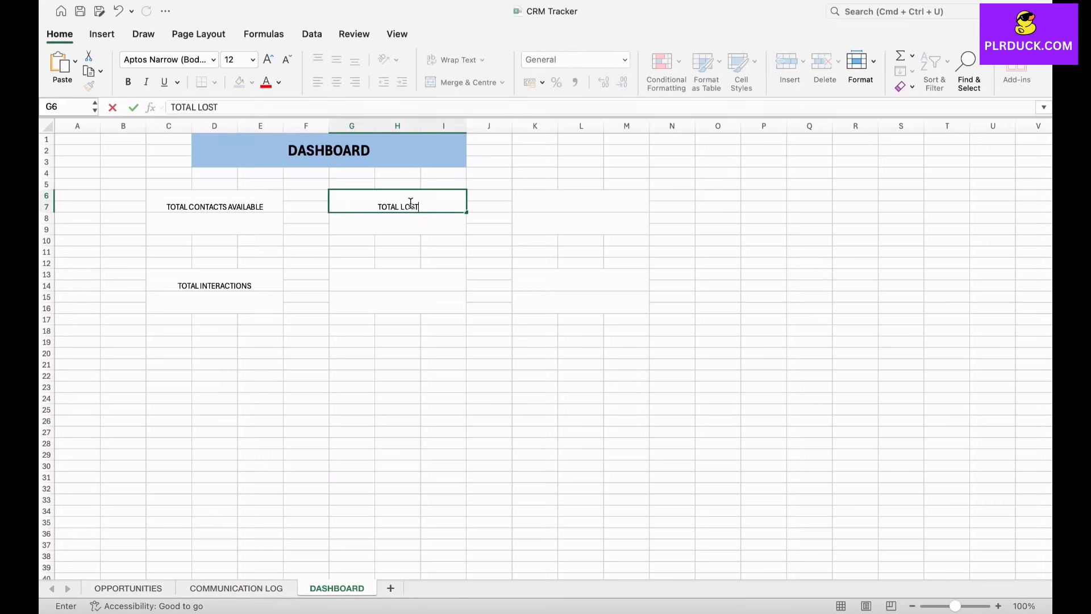
{"action": "type", "text": " OPPORTUNITIES"}
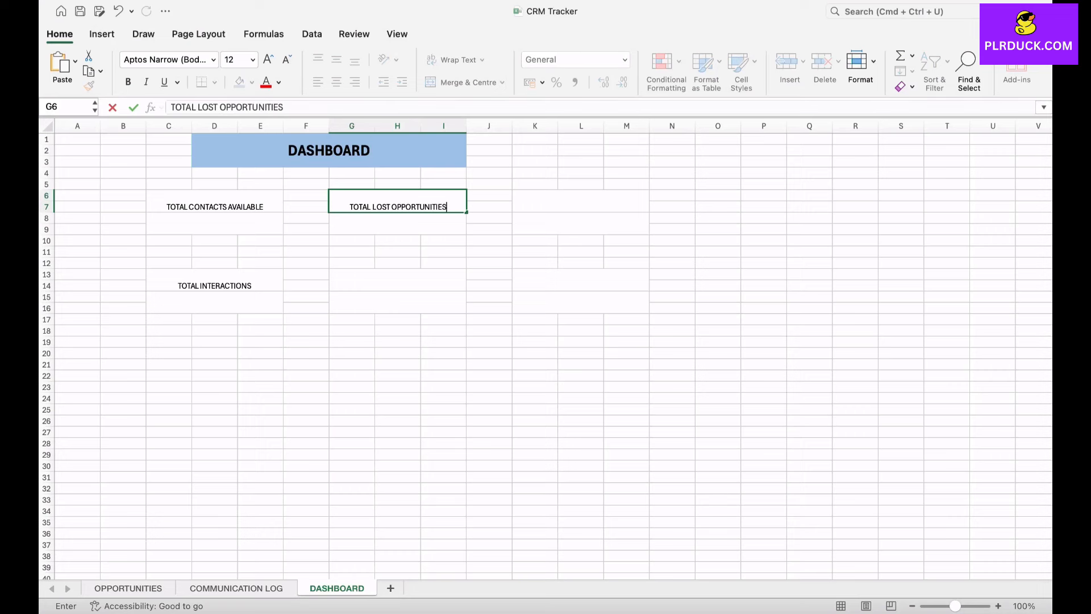
{"action": "left_click", "coordinate": [397, 280]}
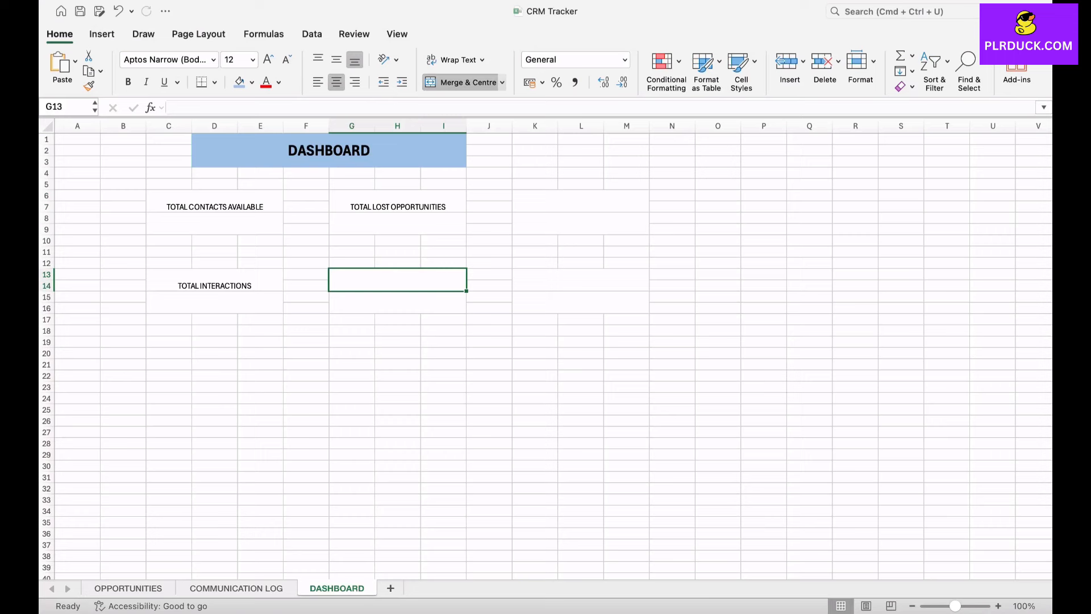
{"action": "type", "text": "HIGH"}
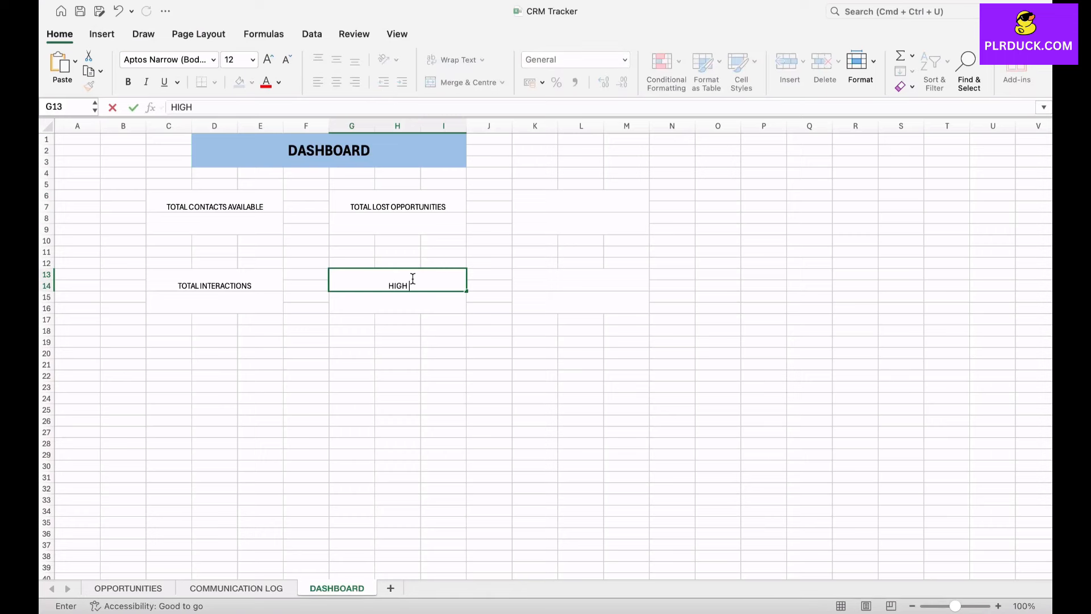
{"action": "type", "text": " PRIORITY OPPORTUNITIES"}
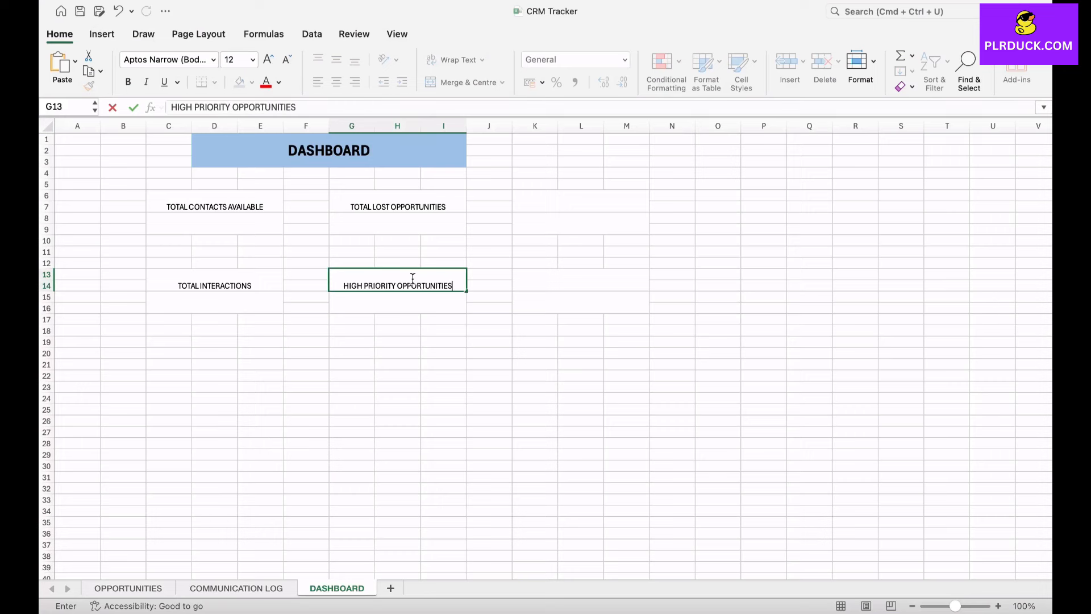
{"action": "key", "text": "Return"}
Enter the card labels "POTENTAIL DEAL VALUE" in K6 and "TOTAL ACCOUNT MANAGERS" in K13
{"action": "left_click", "coordinate": [585, 205]}
{"action": "type", "text": "POTENTAIL DEAL VALUE"}
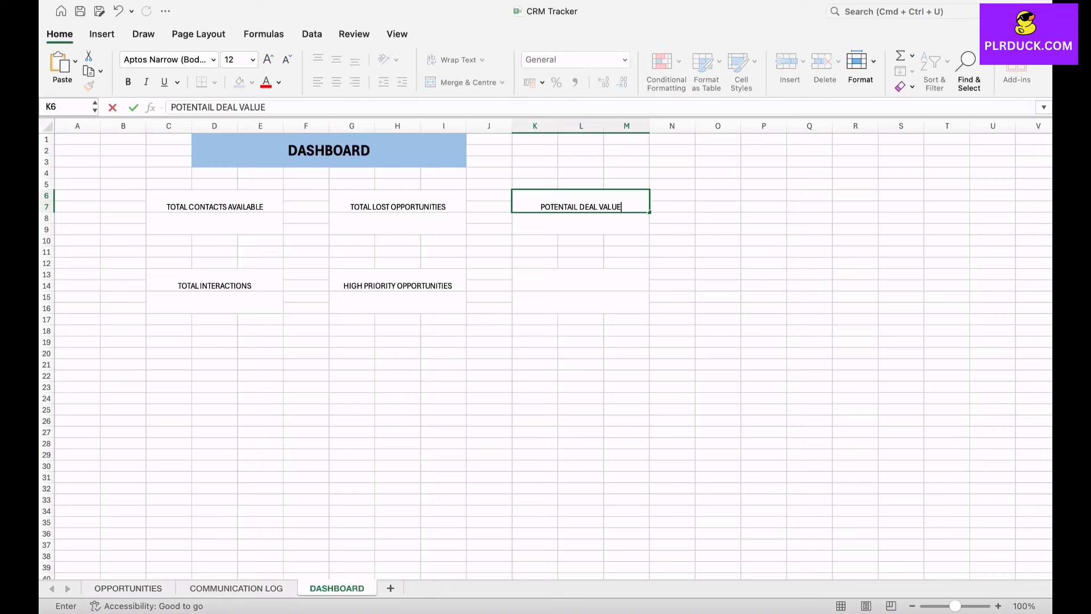
{"action": "left_click", "coordinate": [580, 280]}
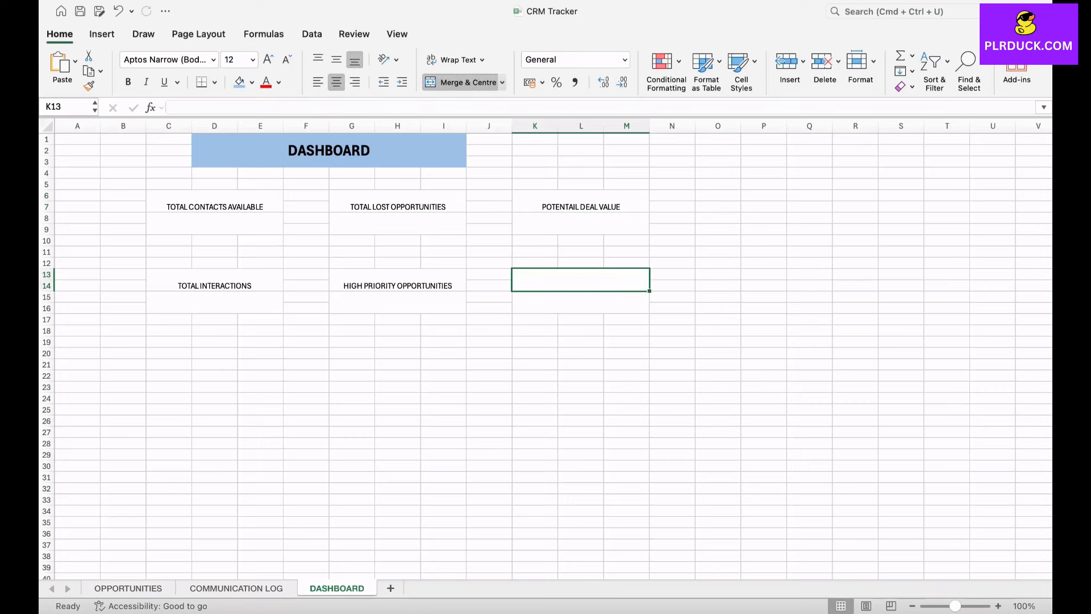
{"action": "type", "text": "TOTAL"}
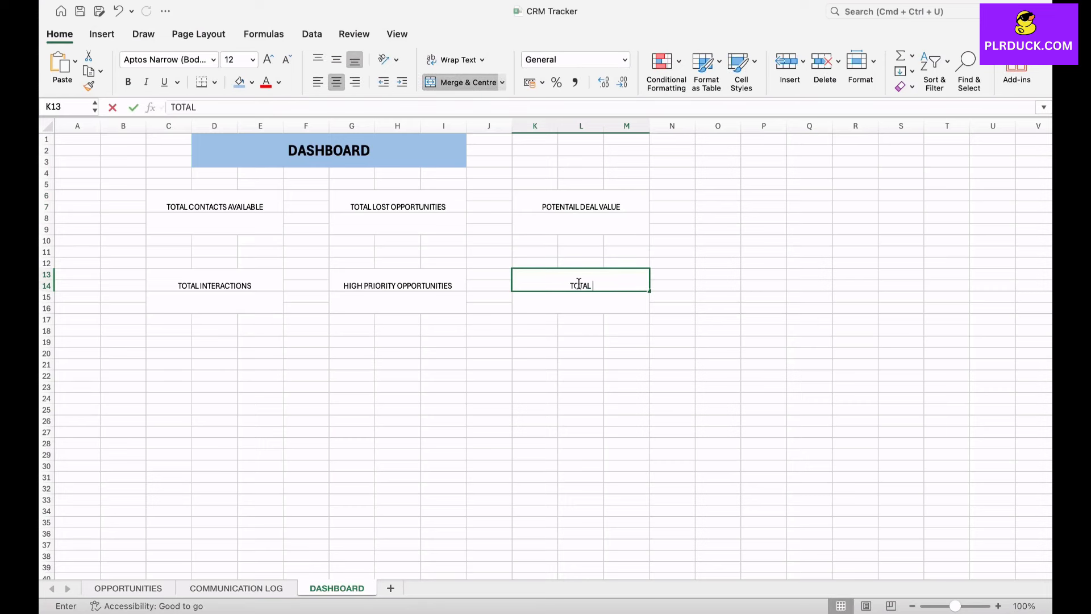
{"action": "type", "text": " ACCOUNT MANAGERS"}
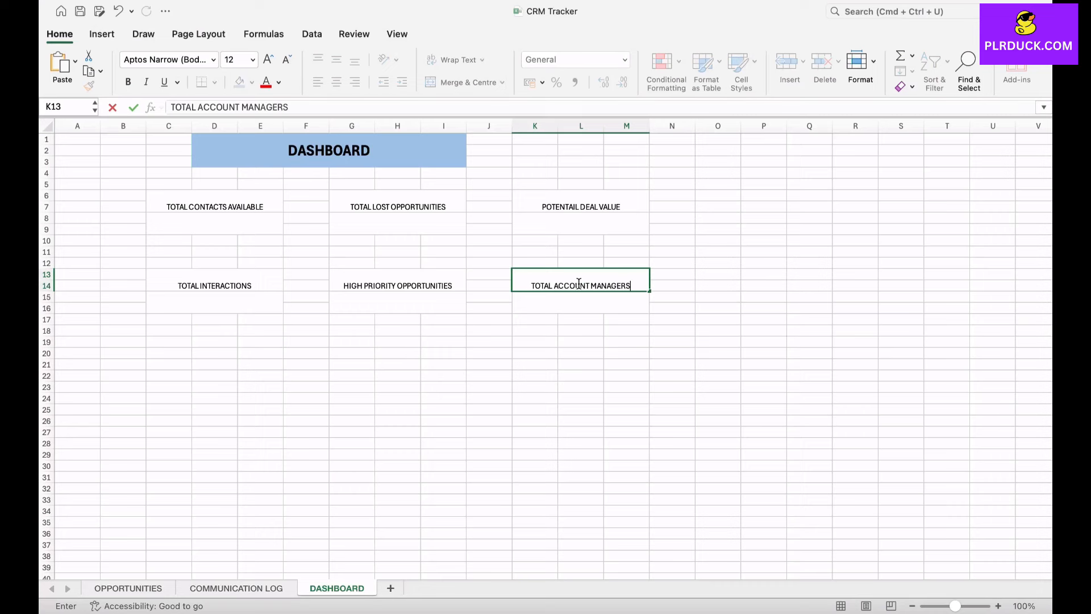
Make the text in all six dashboard cards bold and increase its font size to 16
{"action": "left_click", "coordinate": [476, 342]}
{"action": "left_click", "coordinate": [215, 201]}
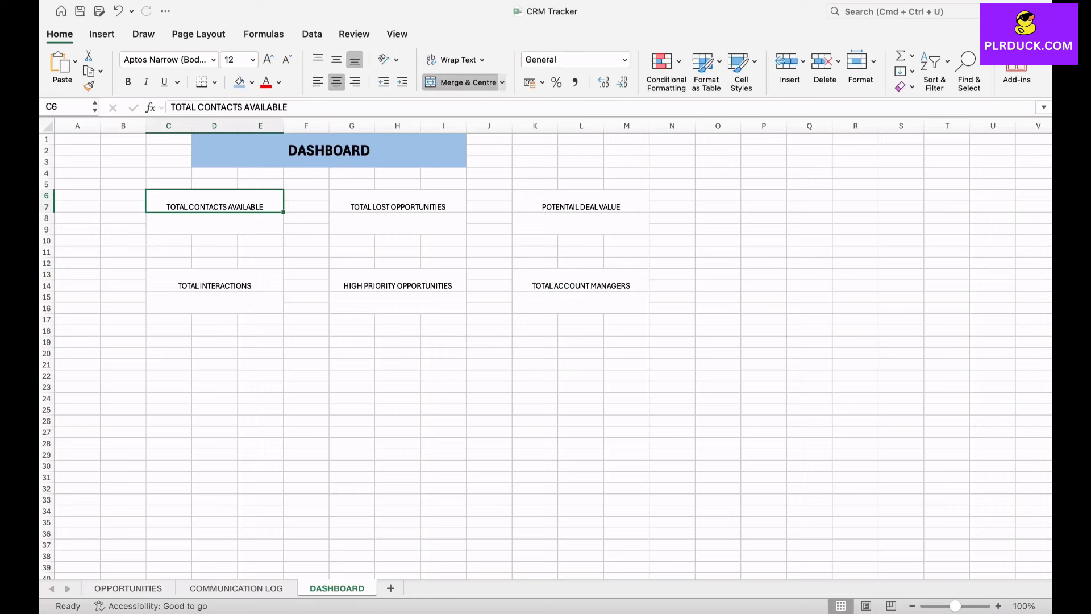
{"action": "left_click", "coordinate": [306, 240]}
{"action": "left_click_drag", "start_coordinate": [215, 202], "coordinate": [215, 223]}
{"action": "left_click_drag", "start_coordinate": [398, 203], "coordinate": [398, 223]}
{"action": "left_click", "coordinate": [580, 202], "text": "super"}
{"action": "left_click_drag", "start_coordinate": [580, 202], "coordinate": [580, 223]}
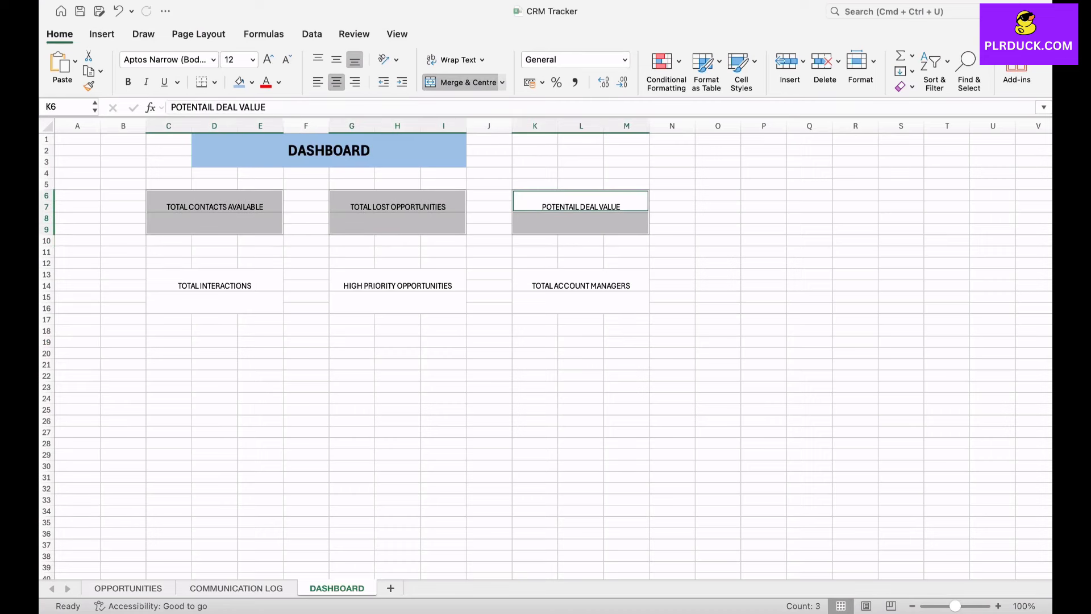
{"action": "left_click_drag", "start_coordinate": [580, 280], "coordinate": [580, 301]}
{"action": "left_click_drag", "start_coordinate": [398, 281], "coordinate": [398, 301]}
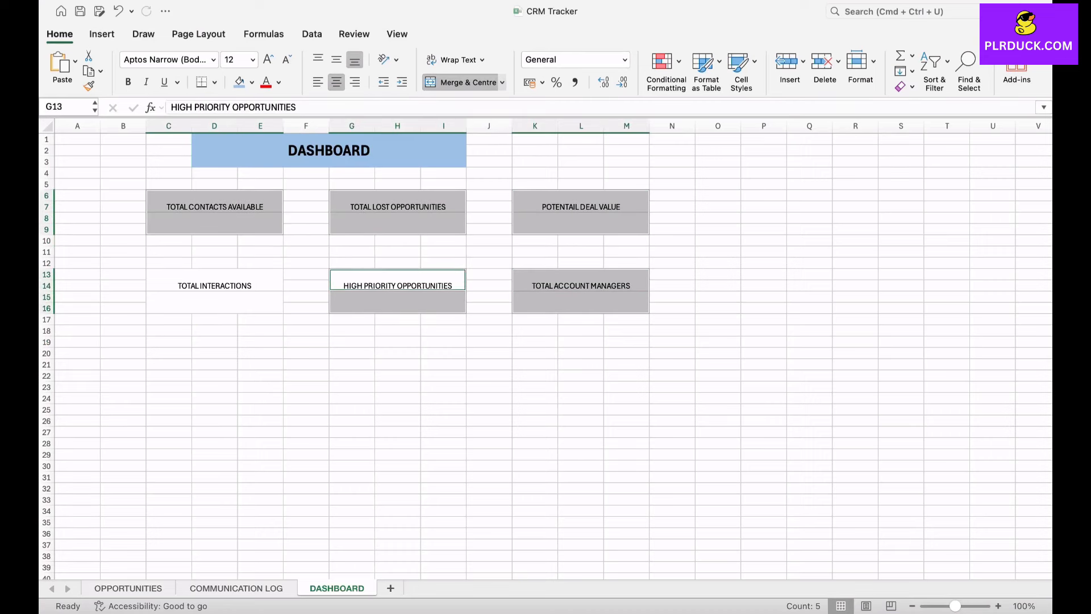
{"action": "left_click_drag", "start_coordinate": [215, 280], "coordinate": [215, 302]}
{"action": "left_click", "coordinate": [268, 59]}
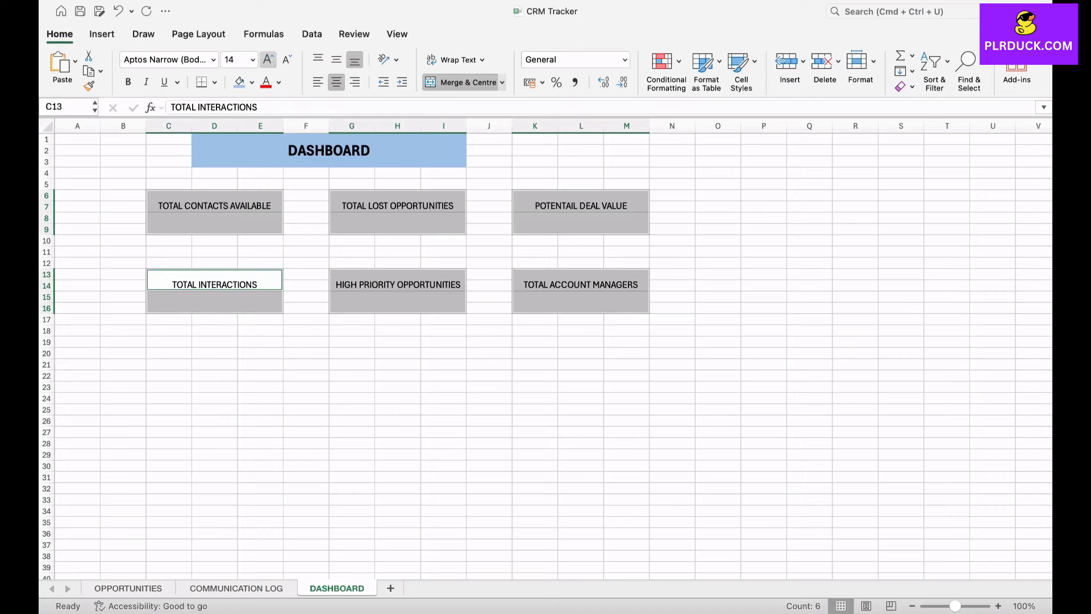
{"action": "left_click", "coordinate": [268, 59]}
{"action": "left_click", "coordinate": [128, 81]}
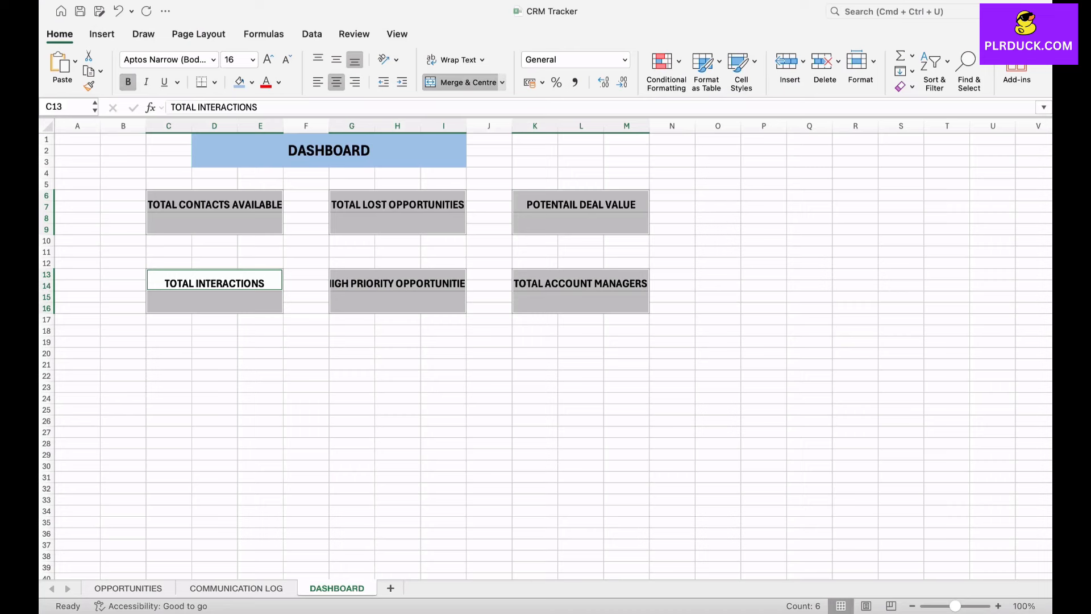
Try wrapping the text in all six dashboard cards
{"action": "left_click", "coordinate": [482, 59]}
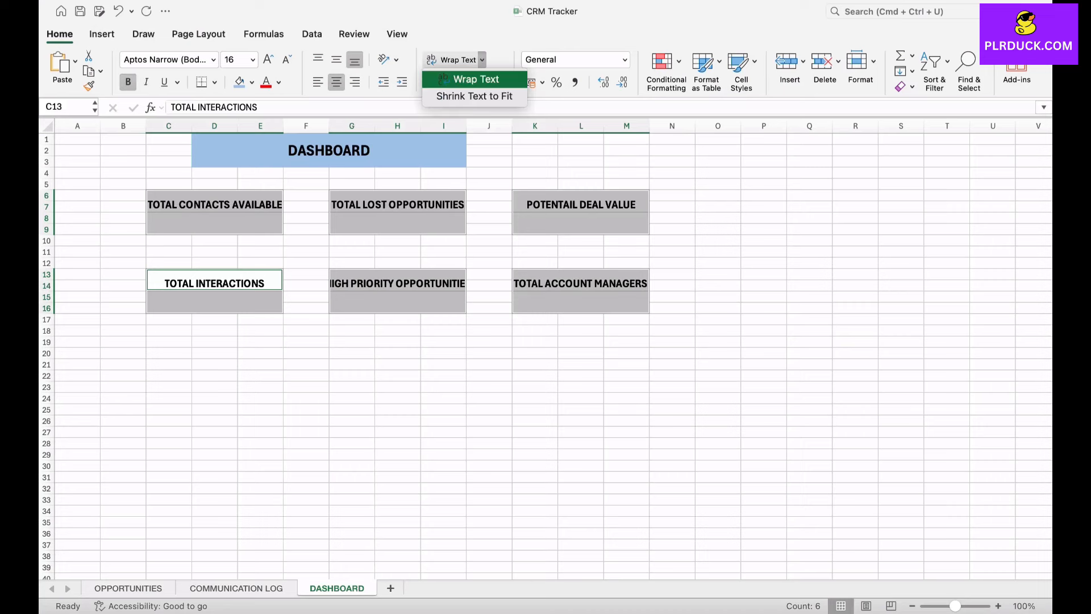
{"action": "left_click", "coordinate": [476, 79]}
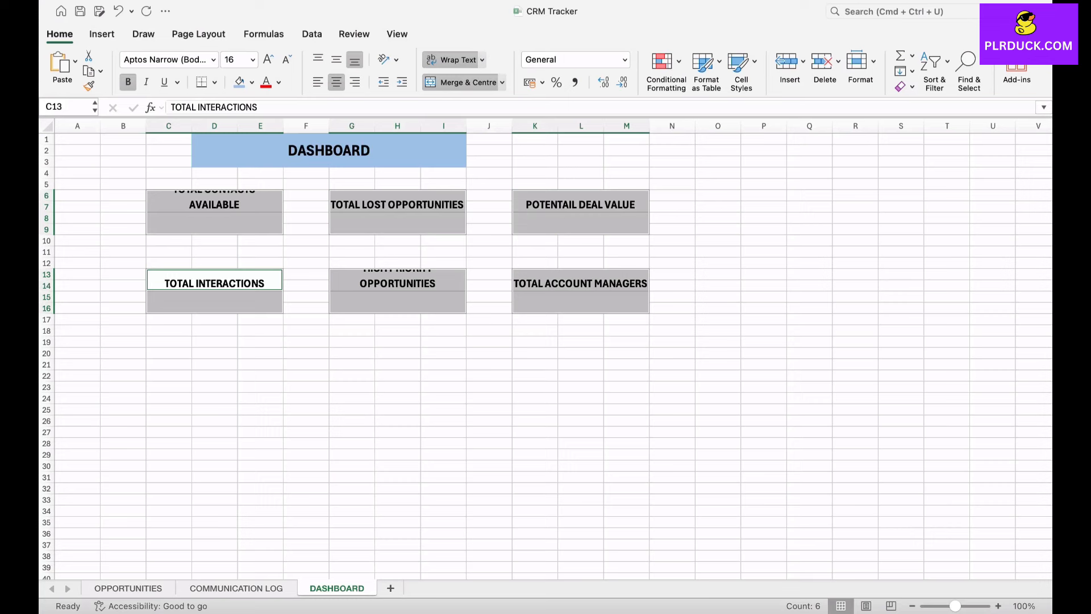
{"action": "key", "text": "super+z"}
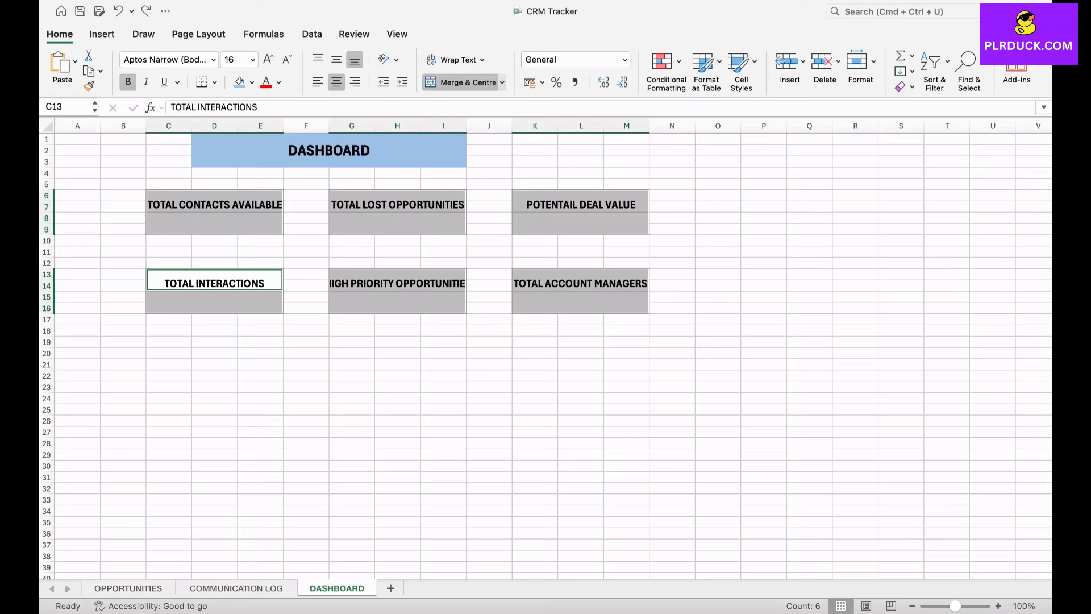
Reduce the font size of all six dashboard cards to 14 and apply All Borders to them
{"action": "left_click", "coordinate": [287, 59]}
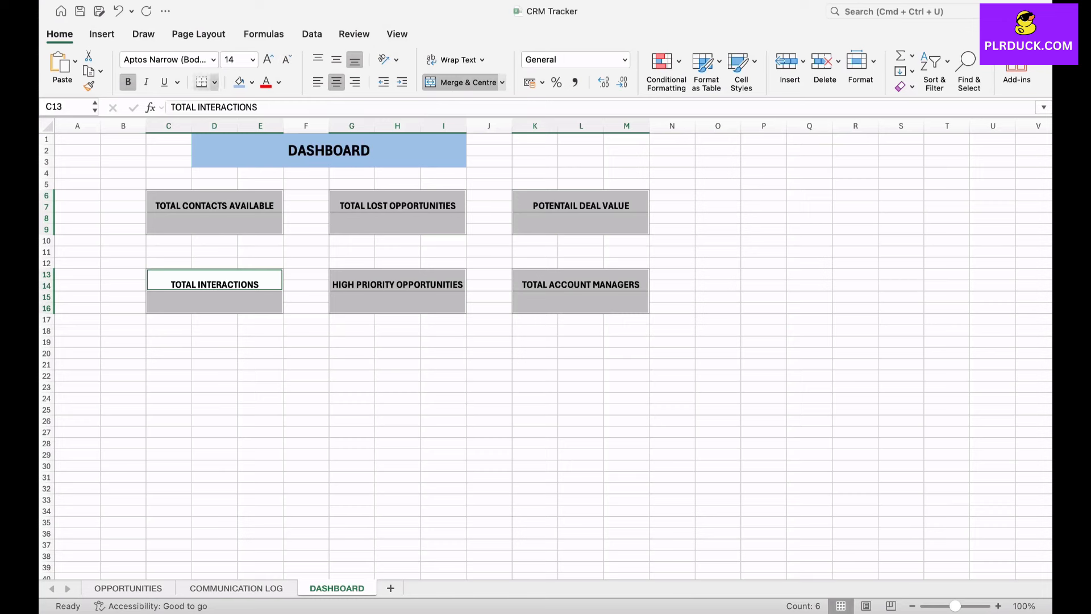
{"action": "left_click", "coordinate": [215, 82]}
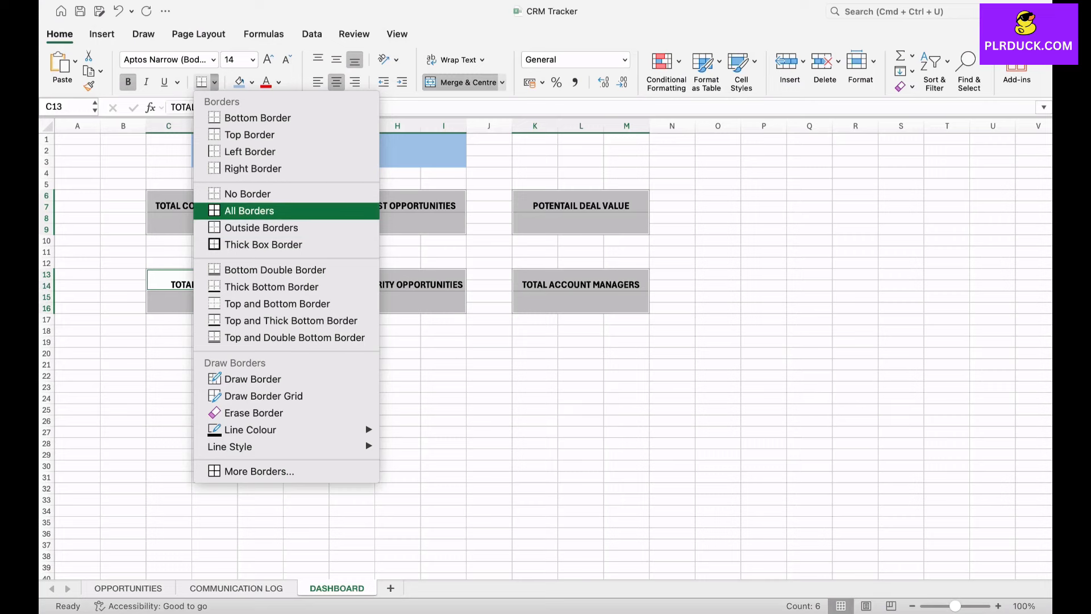
{"action": "left_click", "coordinate": [249, 210]}
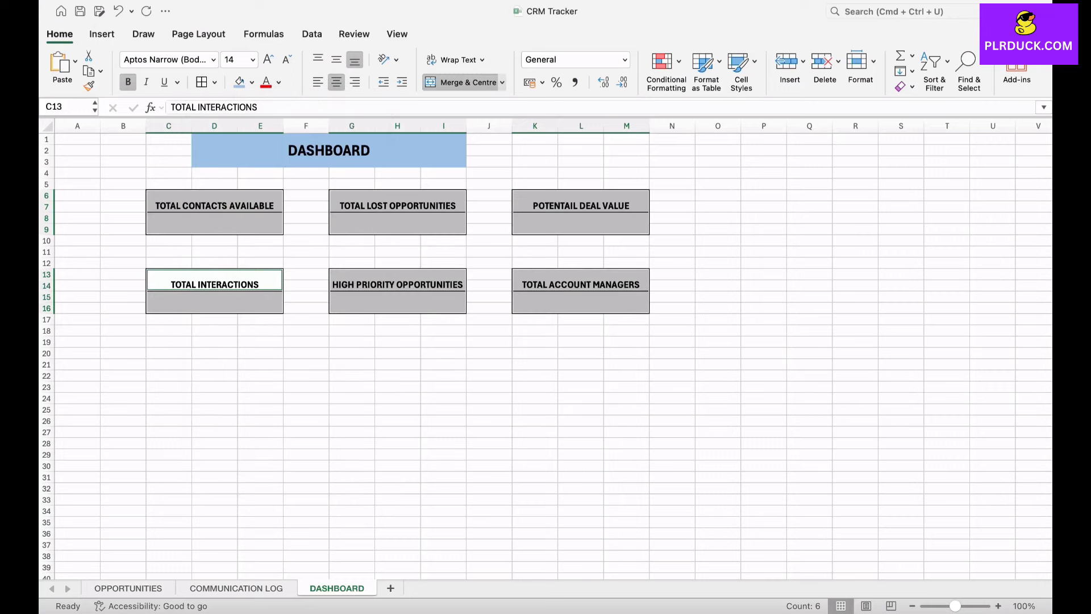
Vertically centre the text of the six card label cells and fill them with pink
{"action": "left_click", "coordinate": [215, 224]}
{"action": "left_click", "coordinate": [203, 205]}
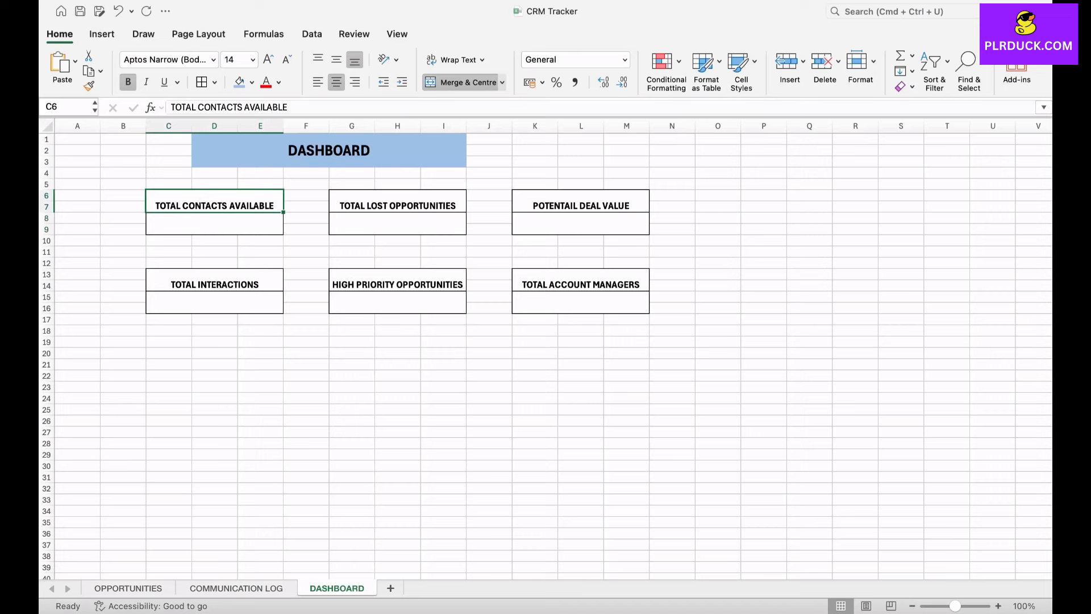
{"action": "left_click", "coordinate": [397, 204], "text": "super"}
{"action": "left_click", "coordinate": [580, 203], "text": "super"}
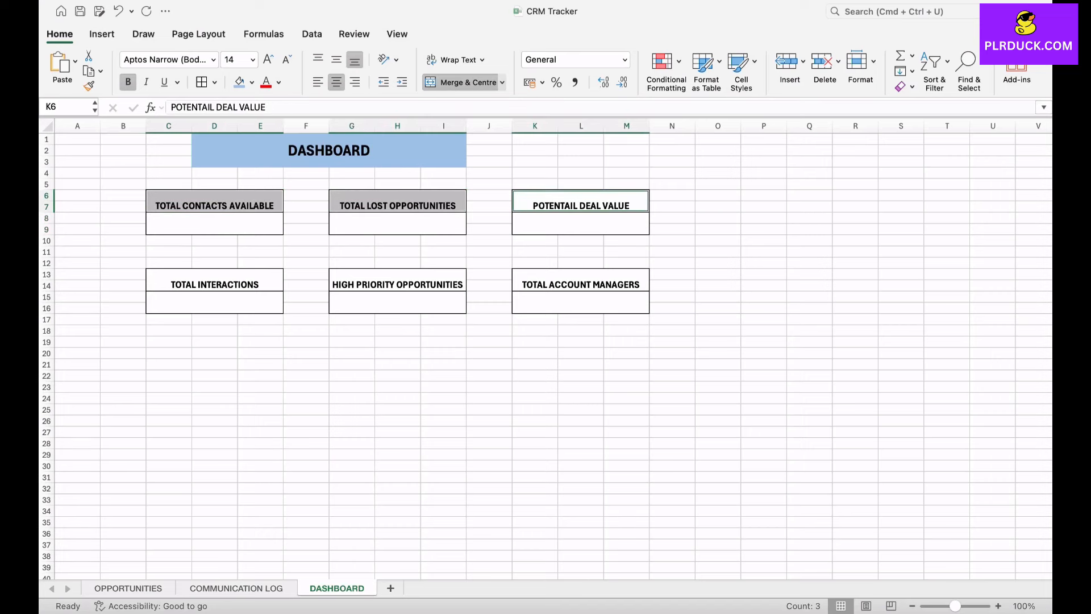
{"action": "left_click", "coordinate": [580, 282], "text": "super"}
{"action": "left_click", "coordinate": [398, 283], "text": "super"}
{"action": "left_click", "coordinate": [215, 282], "text": "super"}
{"action": "left_click", "coordinate": [336, 59]}
{"action": "left_click", "coordinate": [251, 81]}
{"action": "left_click", "coordinate": [345, 172]}
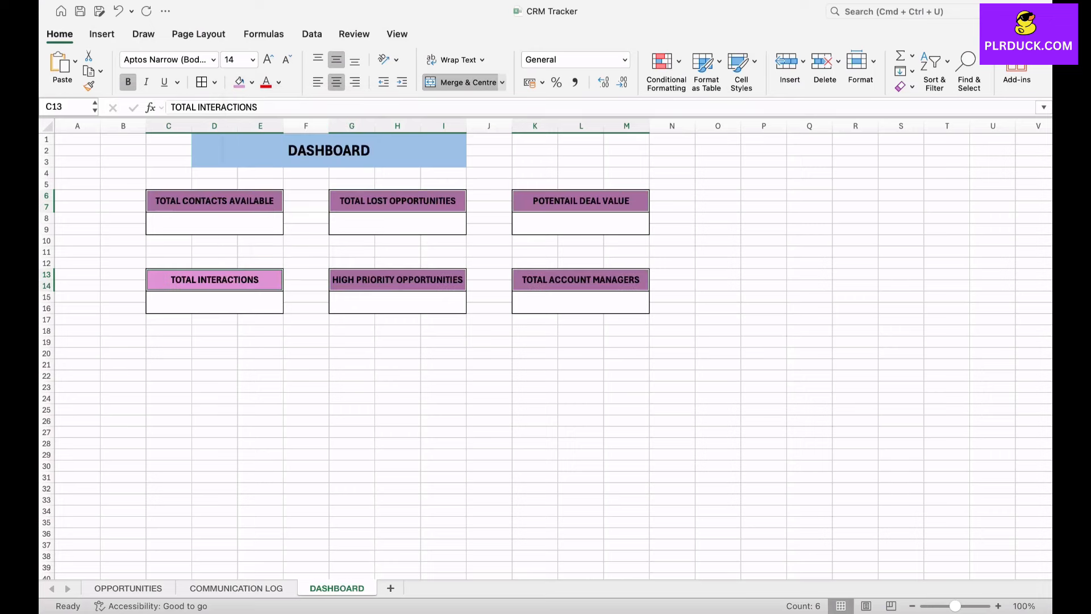
{"action": "left_click", "coordinate": [305, 240]}
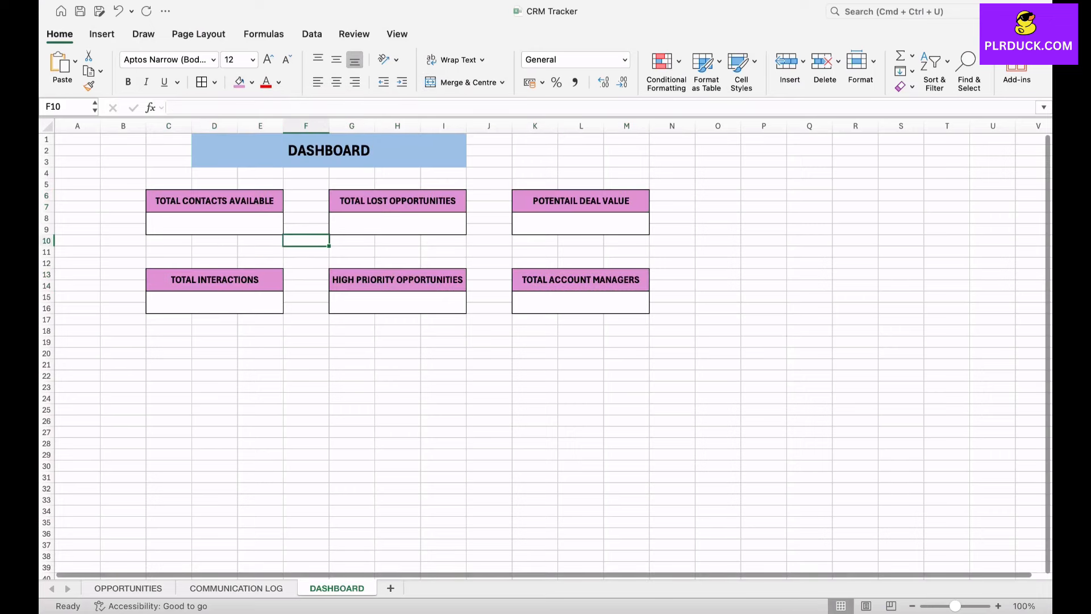
Enter a COUNTA formula in C8 that counts the names in OPPORTUNITIES!C7:C26 for the total contacts card
{"action": "left_click", "coordinate": [215, 224]}
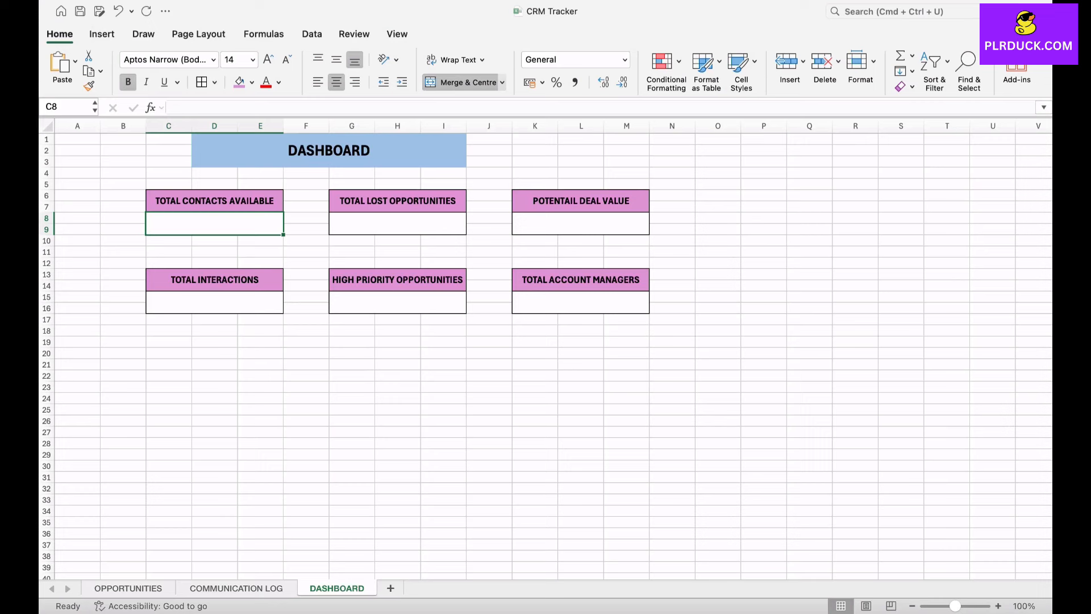
{"action": "type", "text": "=COU"}
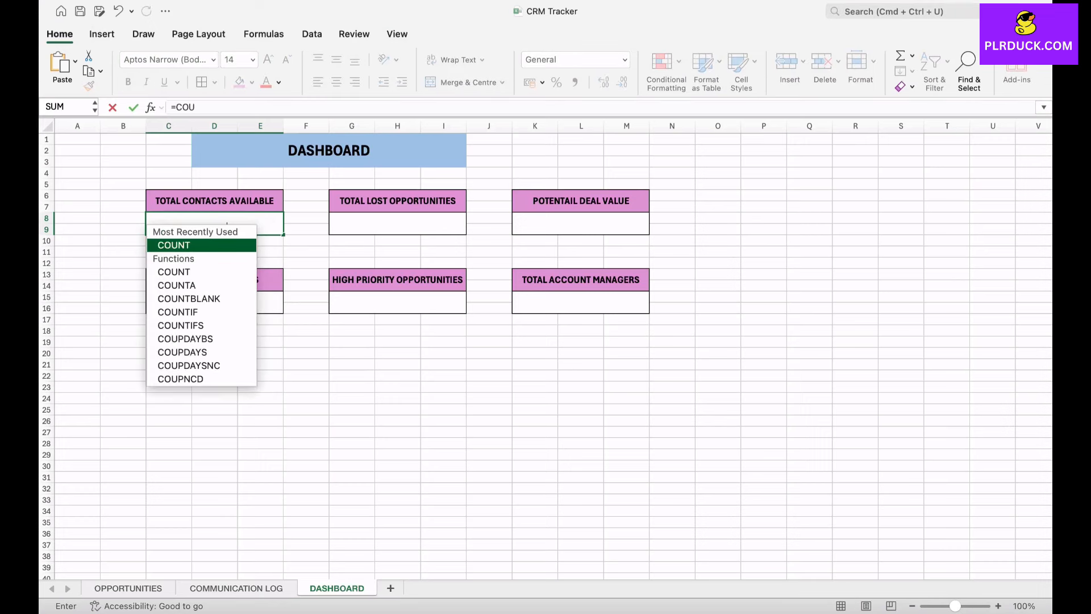
{"action": "type", "text": "NTA("}
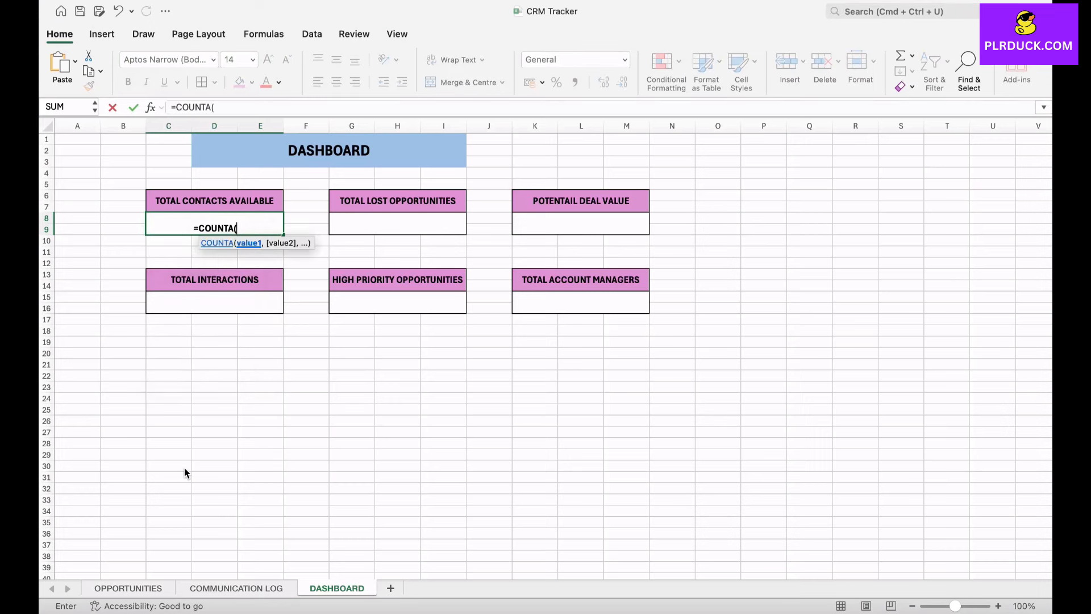
{"action": "left_click", "coordinate": [128, 588]}
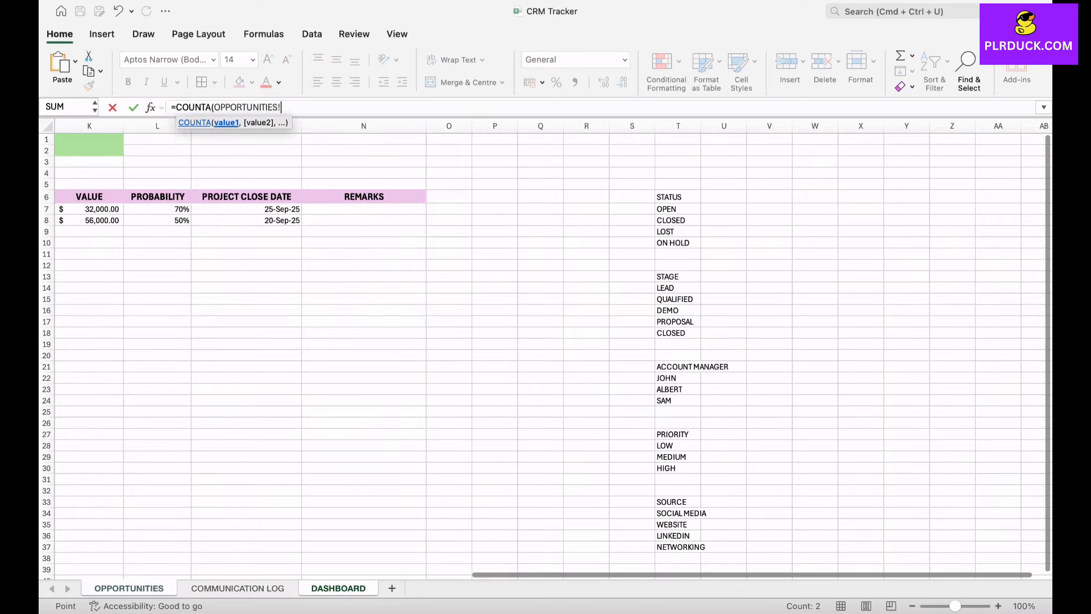
{"action": "scroll", "coordinate": [176, 341], "scroll_direction": "left", "scroll_amount": 10}
{"action": "left_click_drag", "start_coordinate": [149, 213], "coordinate": [162, 425]}
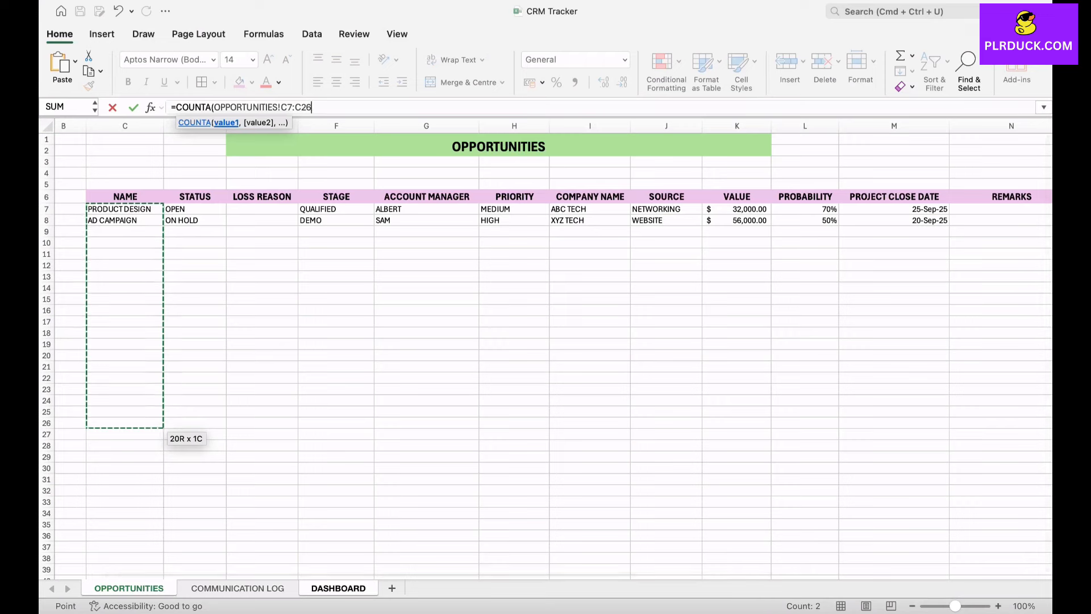
{"action": "key", "text": "Return"}
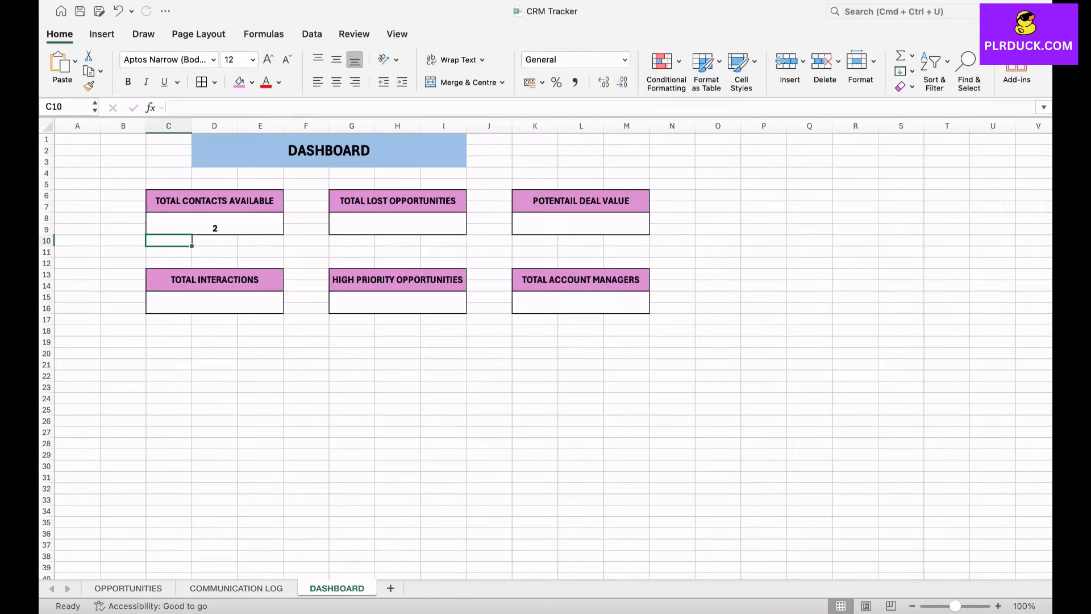
Enter a COUNTA formula in C15 that counts the interactions in 'COMMUNICATION LOG'!C8:C27
{"action": "left_click", "coordinate": [214, 302]}
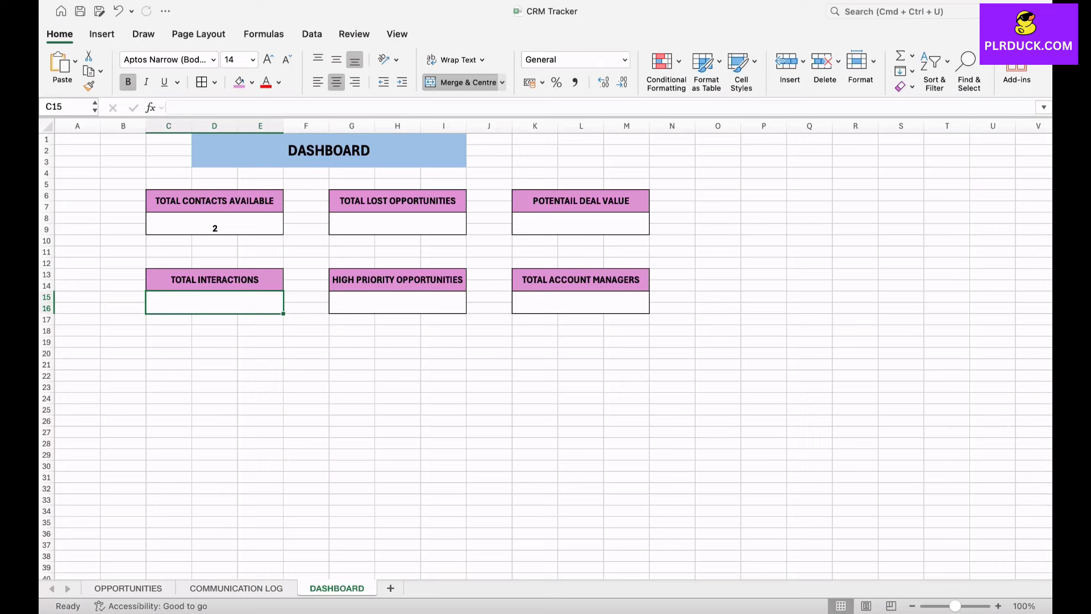
{"action": "type", "text": "=COUNTA"}
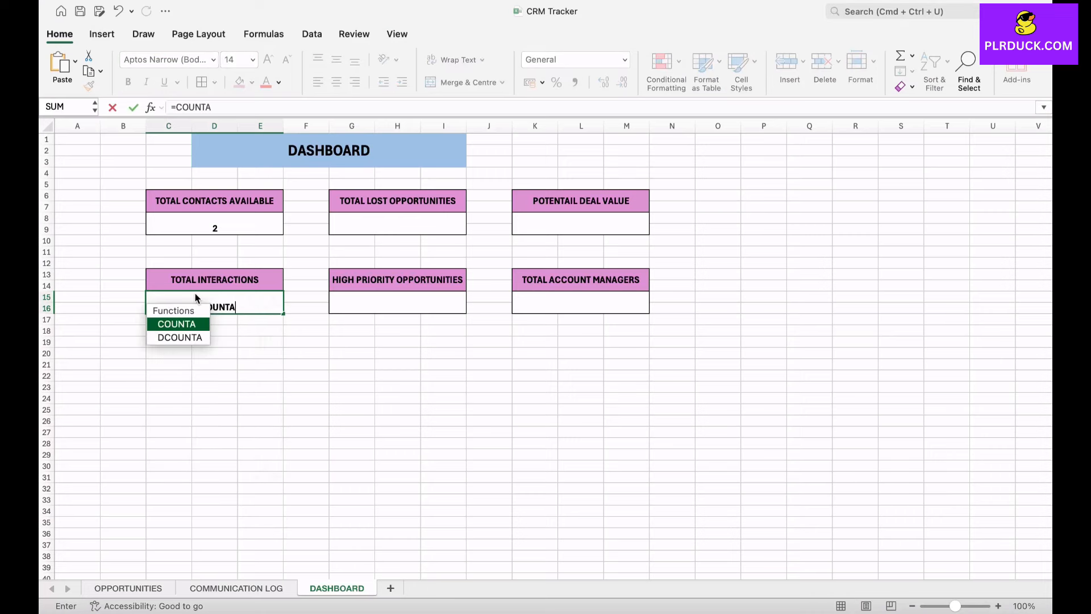
{"action": "type", "text": "("}
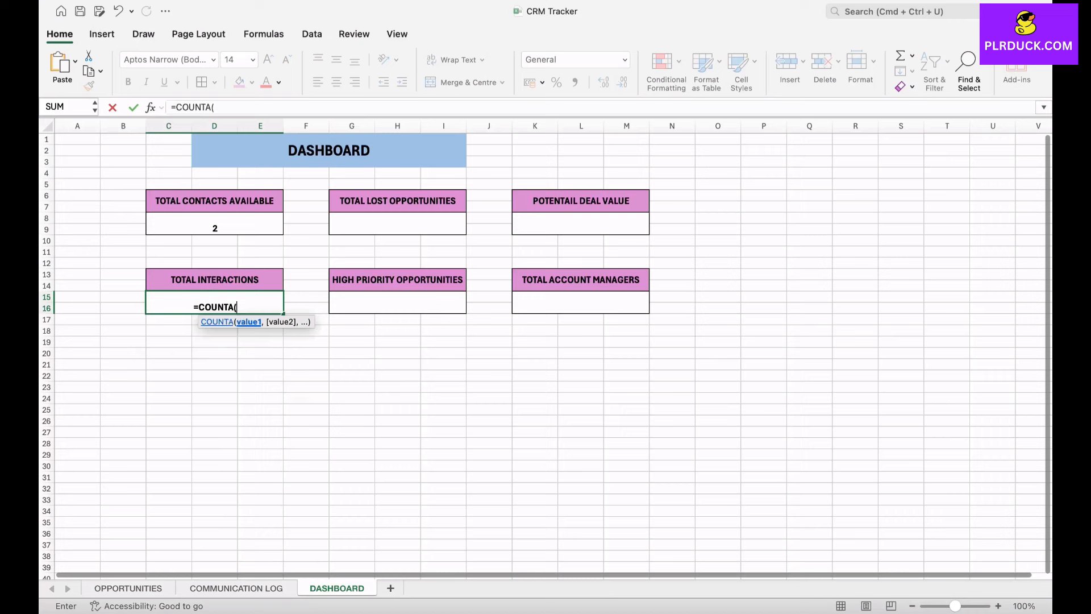
{"action": "left_click", "coordinate": [236, 588]}
{"action": "left_click_drag", "start_coordinate": [176, 225], "coordinate": [222, 438]}
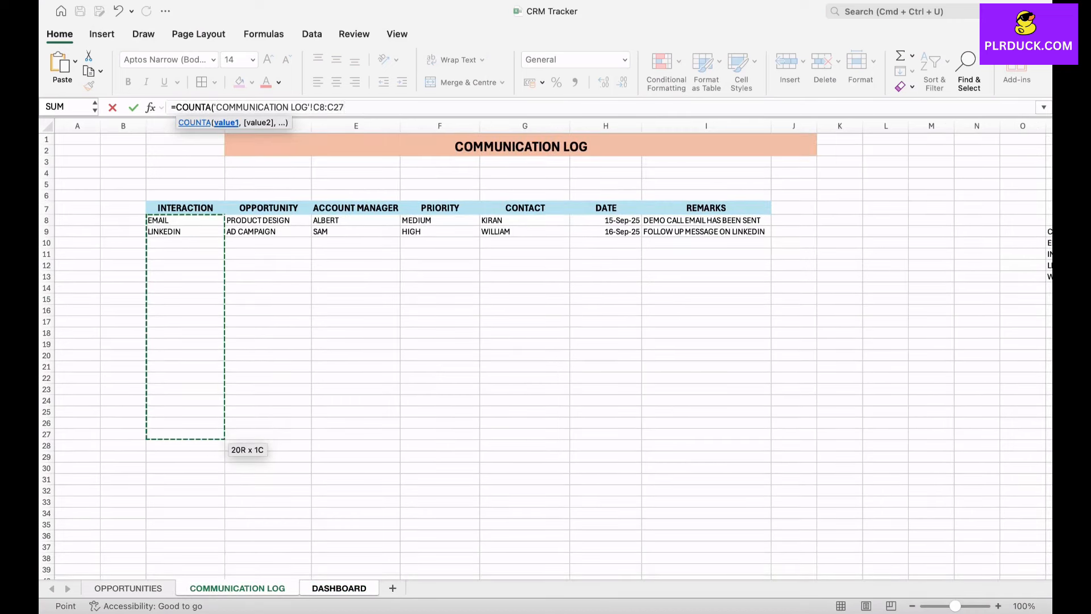
{"action": "key", "text": "Return"}
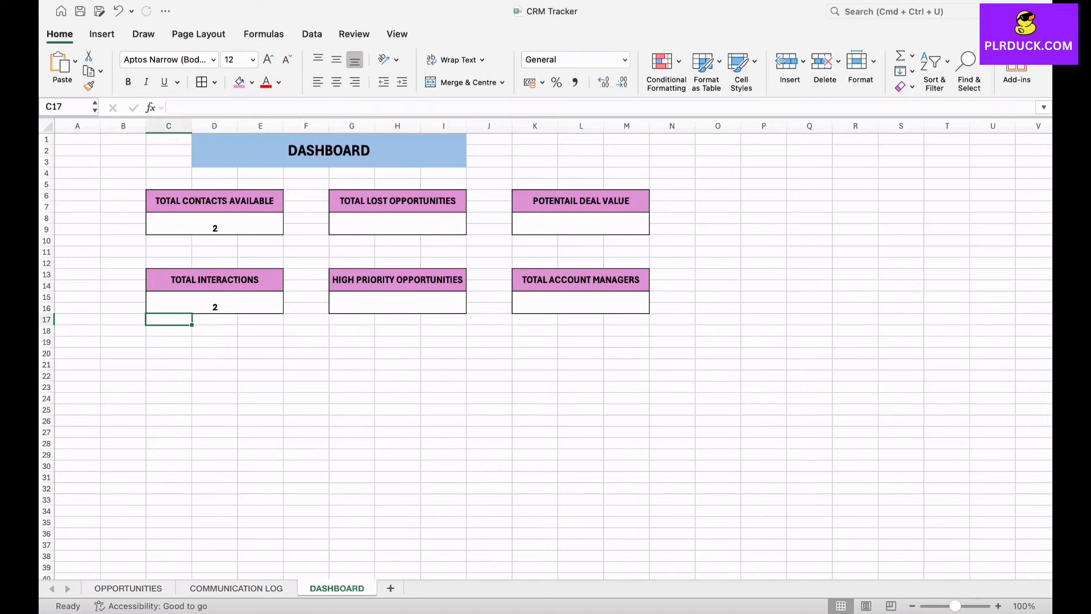
Enter =COUNTIF(OPPORTUNITIES!D7:D26,"LOST") in G8 to count the lost opportunities
{"action": "left_click", "coordinate": [397, 223]}
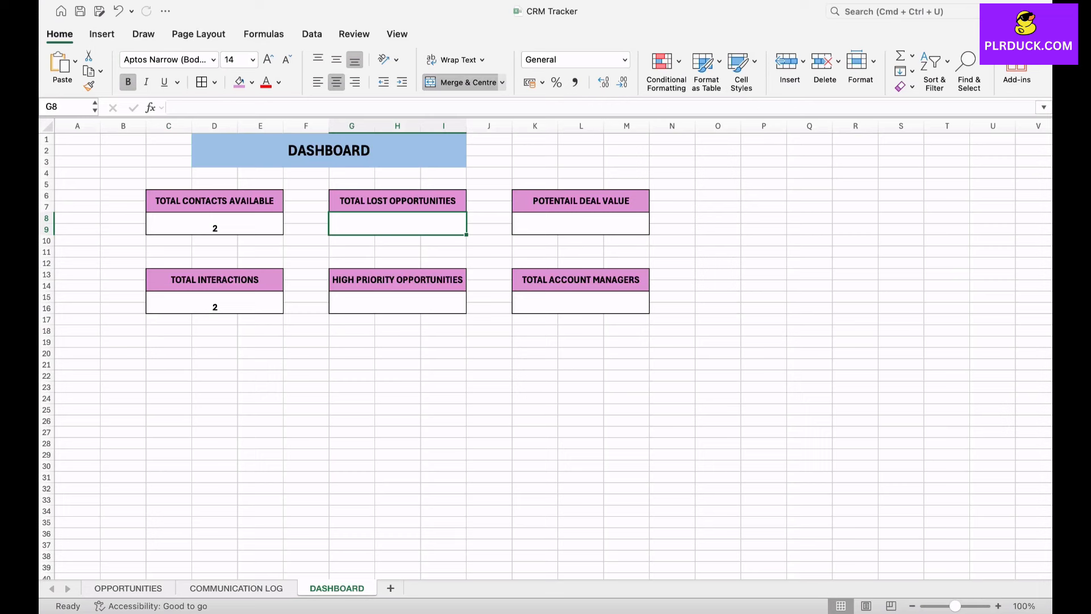
{"action": "type", "text": "=COU"}
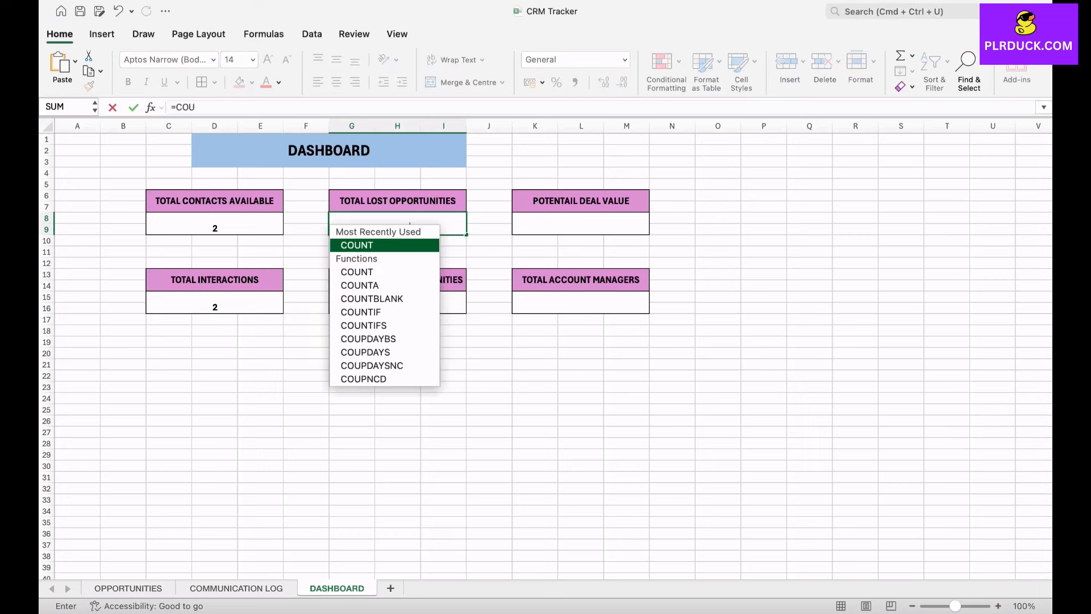
{"action": "type", "text": "NTIF("}
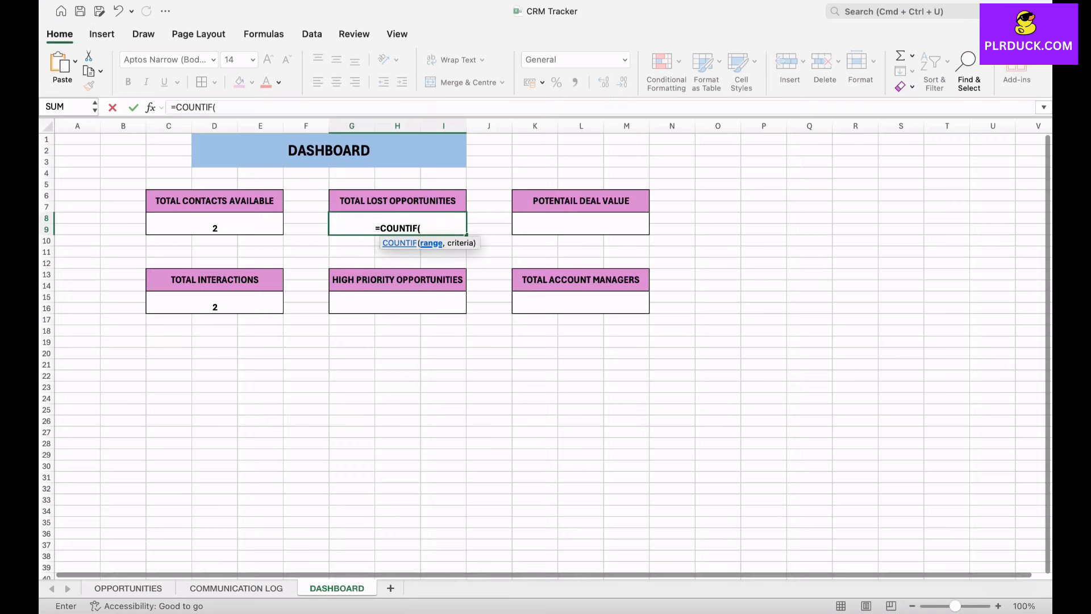
{"action": "left_click", "coordinate": [129, 588]}
{"action": "left_click", "coordinate": [208, 210]}
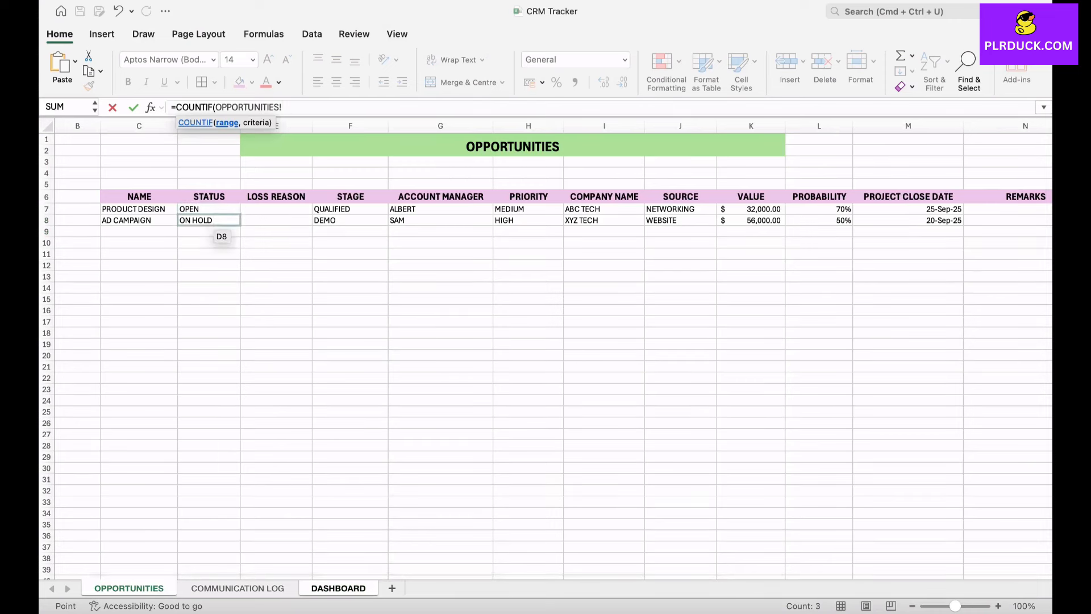
{"action": "left_click_drag", "start_coordinate": [212, 214], "coordinate": [235, 413]}
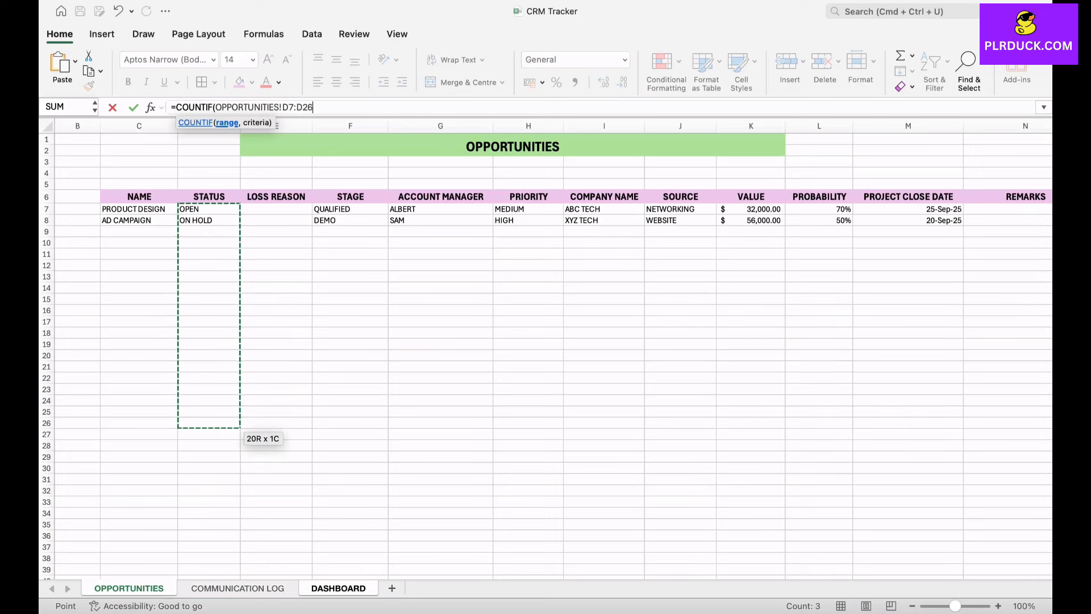
{"action": "type", "text": ",\""}
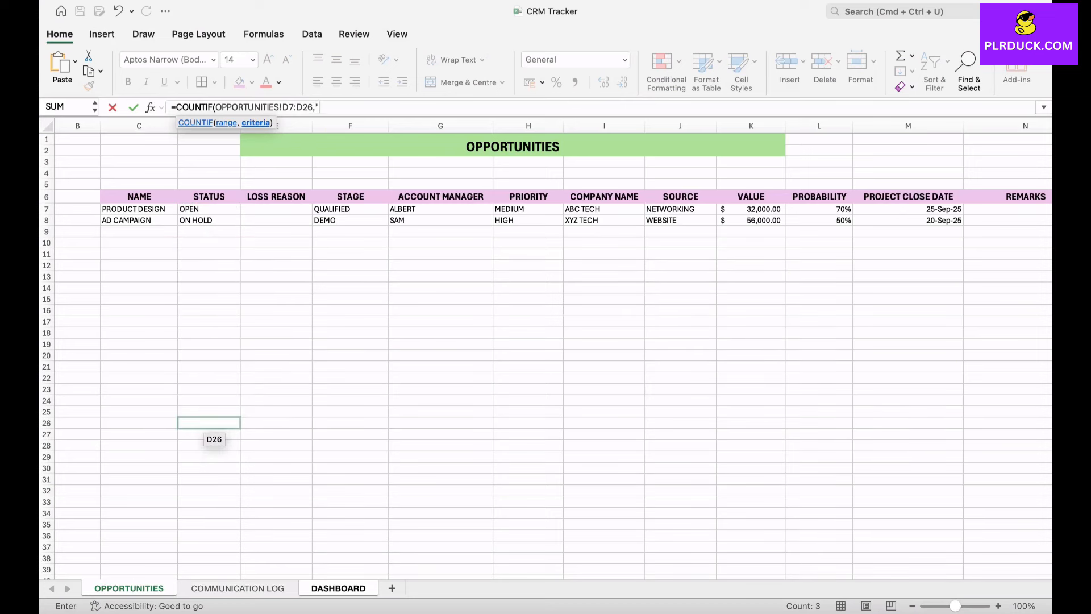
{"action": "type", "text": "LOST\")"}
{"action": "key", "text": "Return"}
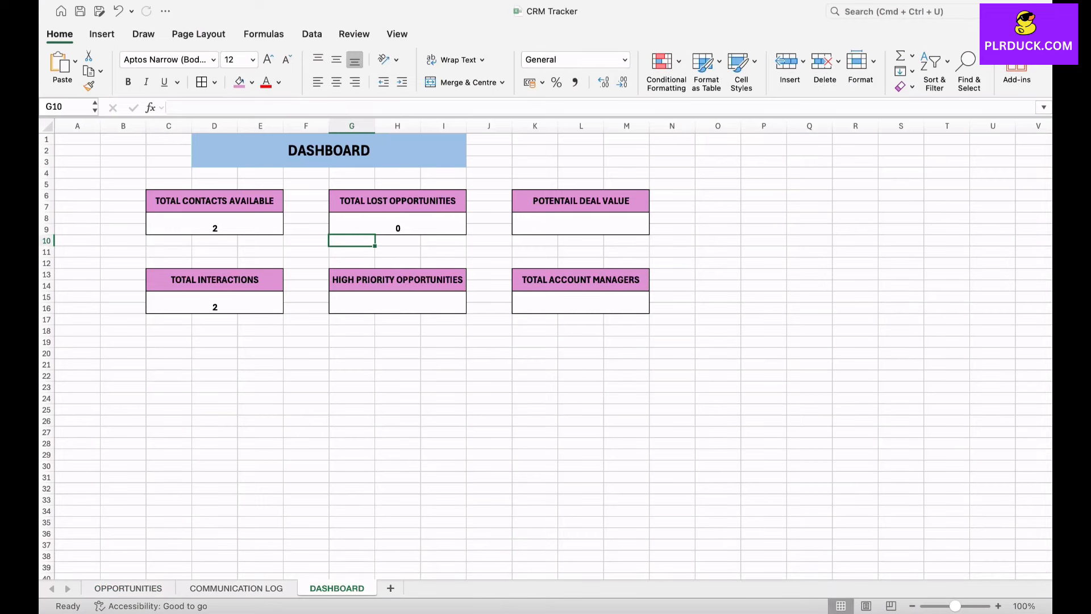
Enter =COUNTIF(OPPORTUNITIES!H7:H26,"HIGH") in G15 to count the high priority opportunities
{"action": "left_click", "coordinate": [397, 302]}
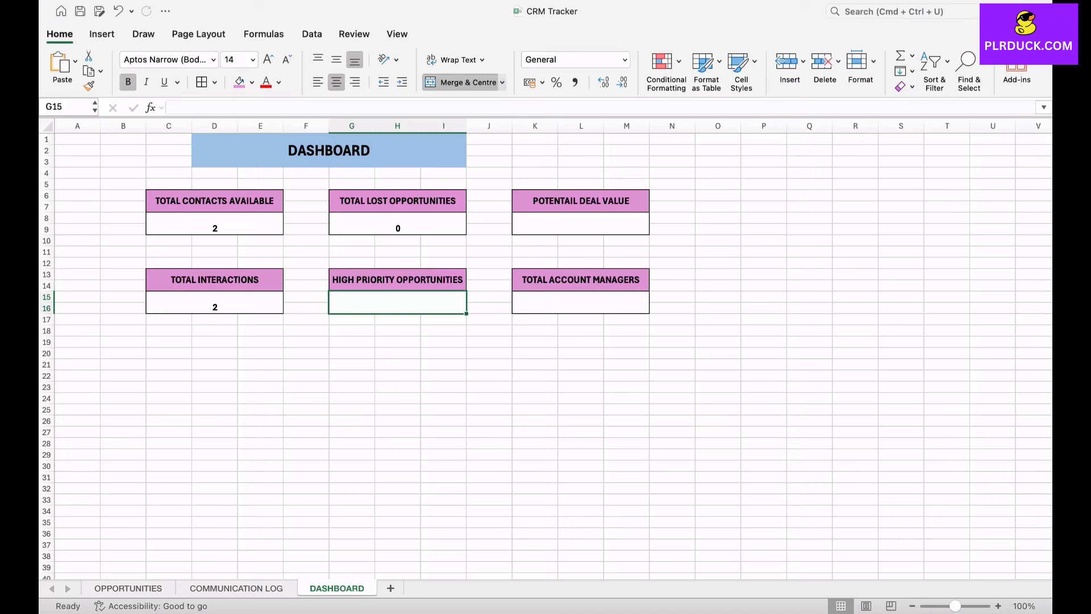
{"action": "type", "text": "=COUNTIF"}
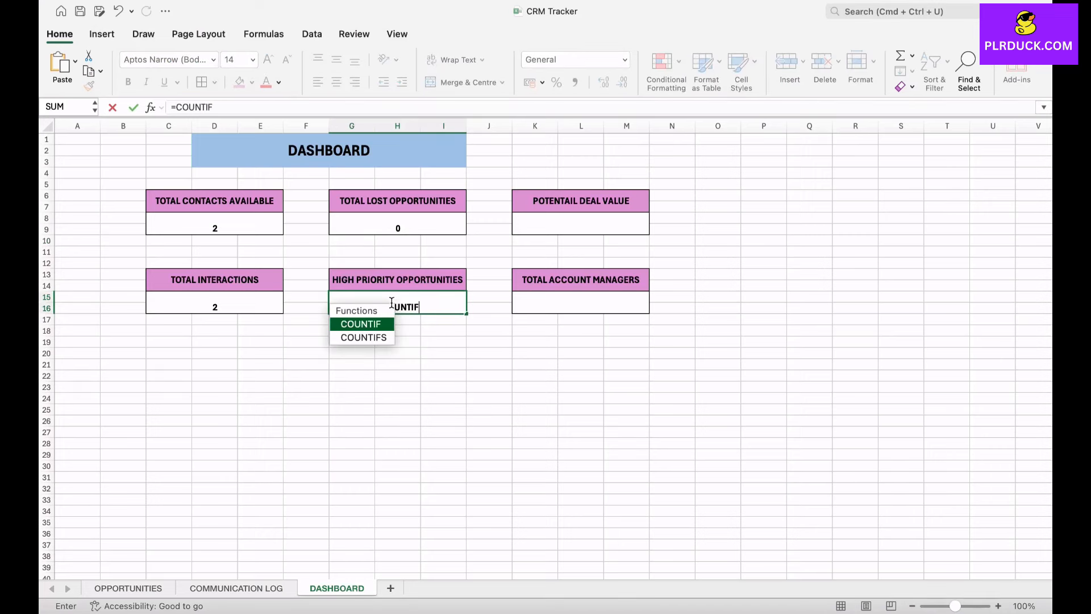
{"action": "type", "text": "("}
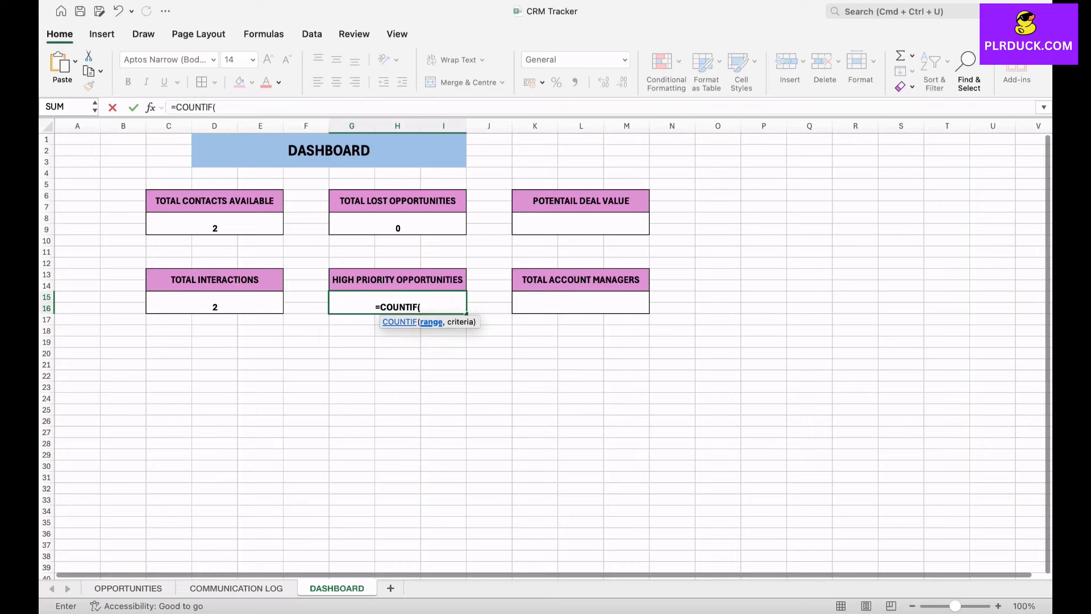
{"action": "left_click", "coordinate": [129, 588]}
{"action": "left_click_drag", "start_coordinate": [529, 213], "coordinate": [531, 423]}
{"action": "type", "text": ",\"H"}
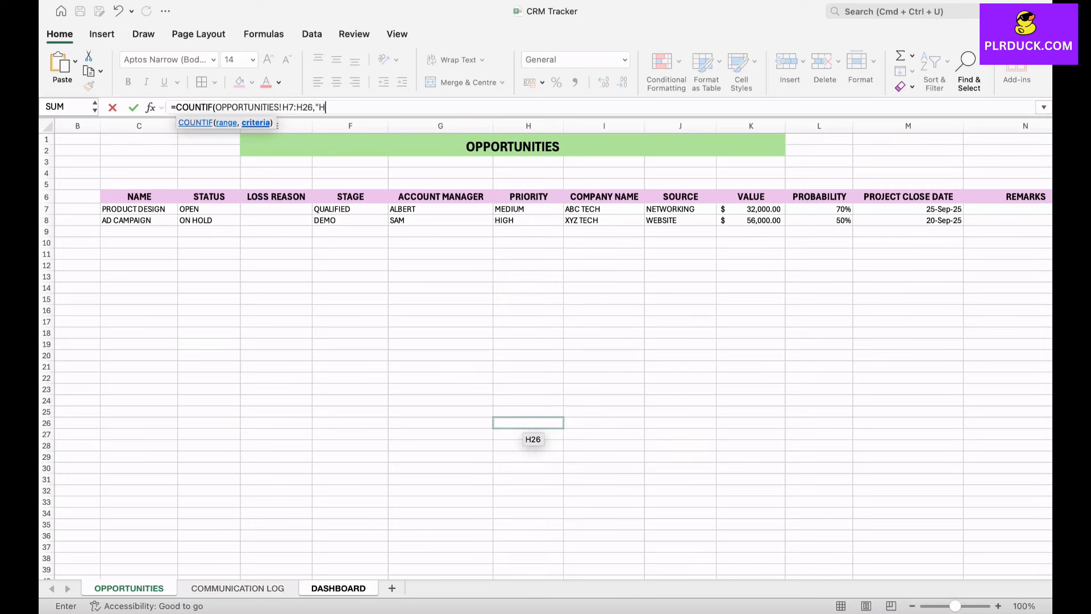
{"action": "type", "text": "IGH\")"}
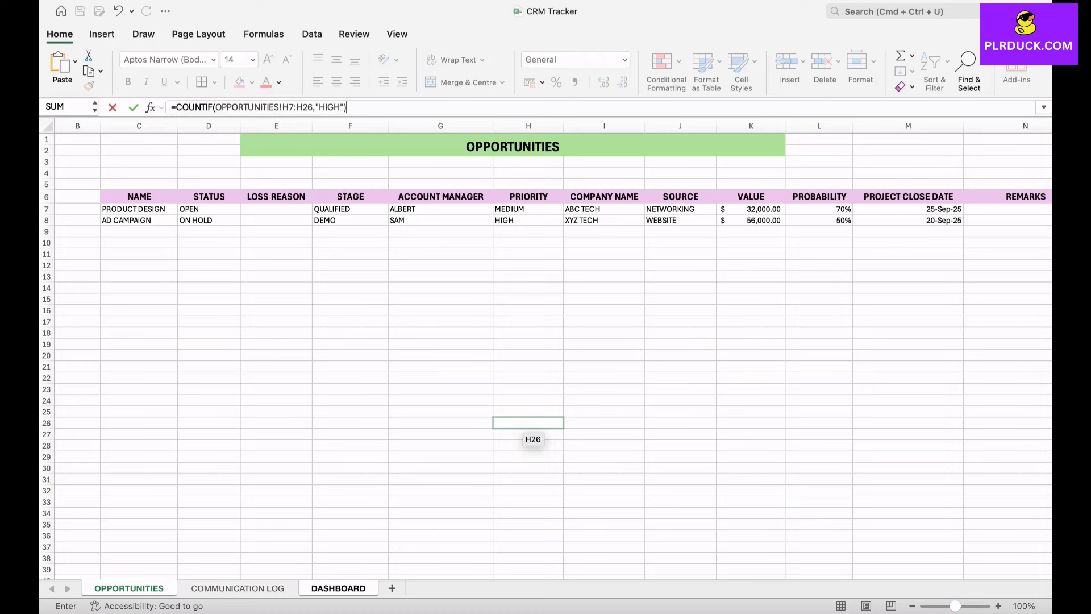
{"action": "key", "text": "Return"}
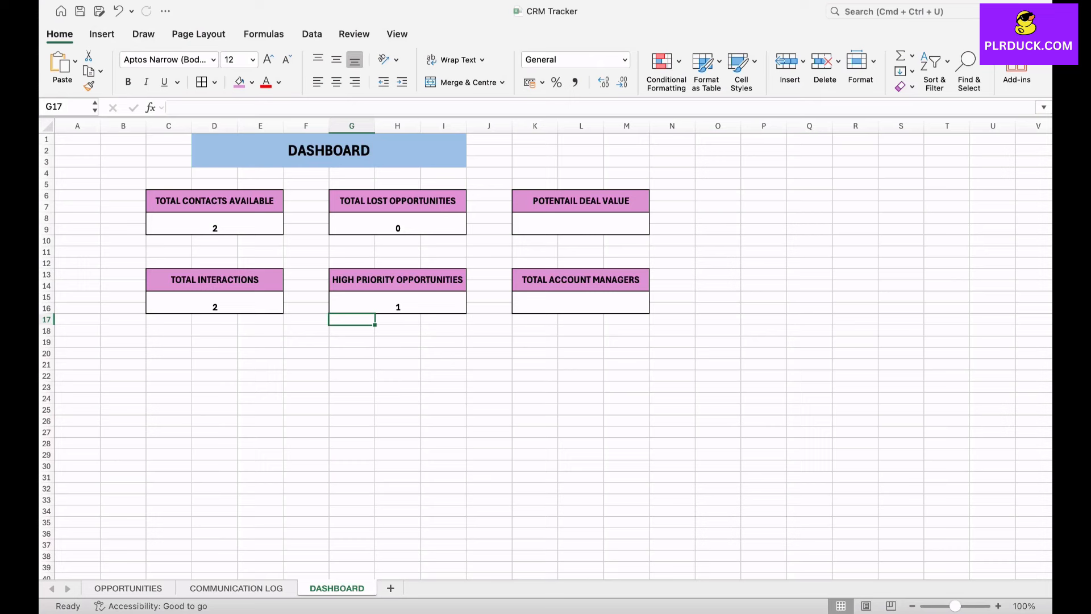
Enter =SUM(OPPORTUNITIES!K7:K26) in K8 to total the opportunity values for the potential deal value card
{"action": "left_click", "coordinate": [580, 223]}
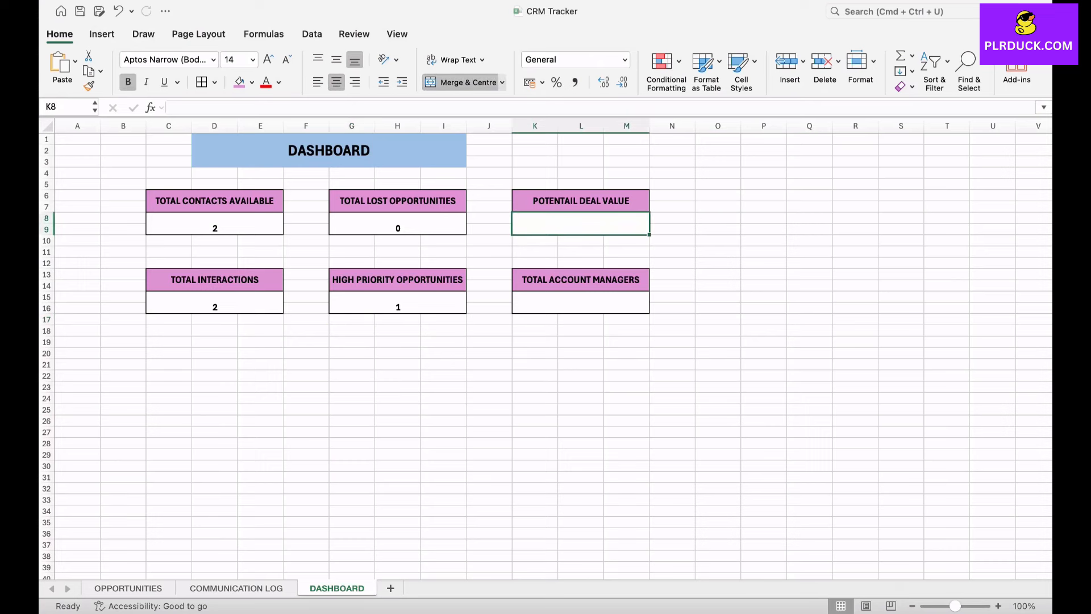
{"action": "type", "text": "="}
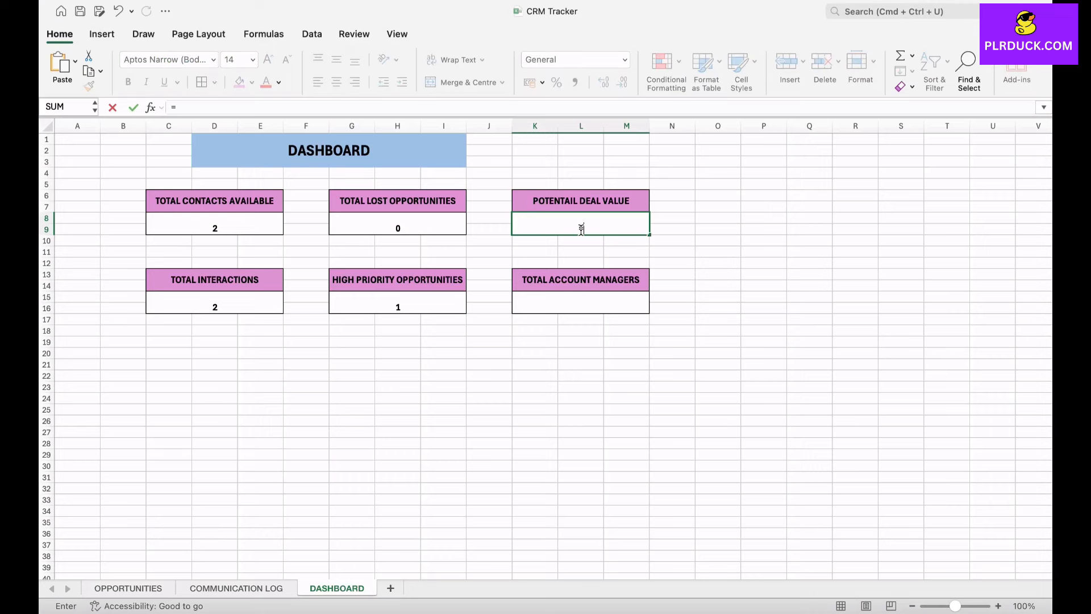
{"action": "type", "text": "SUM("}
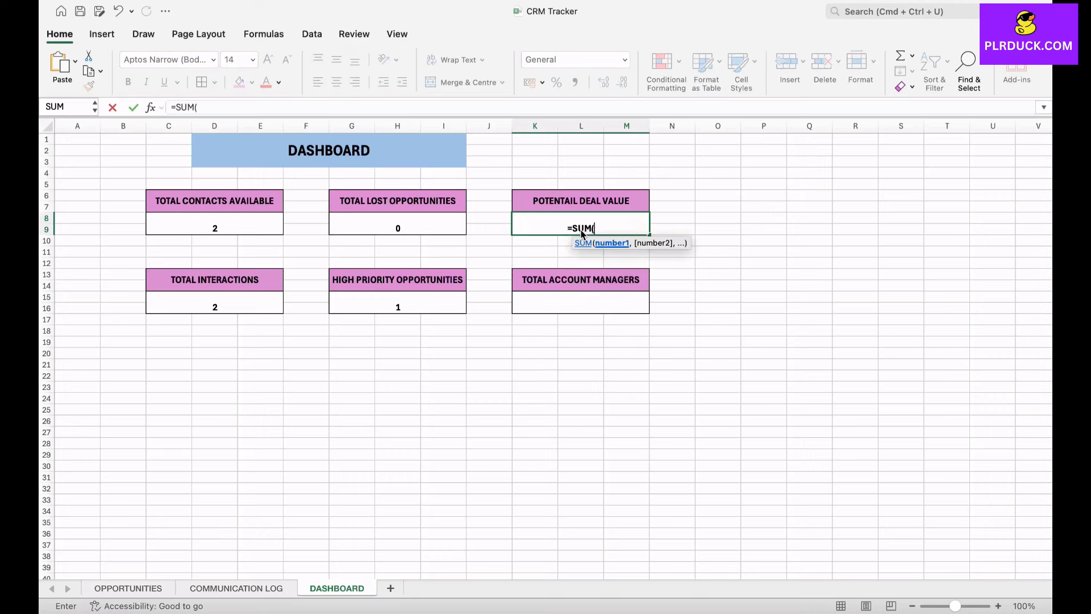
{"action": "left_click", "coordinate": [127, 588]}
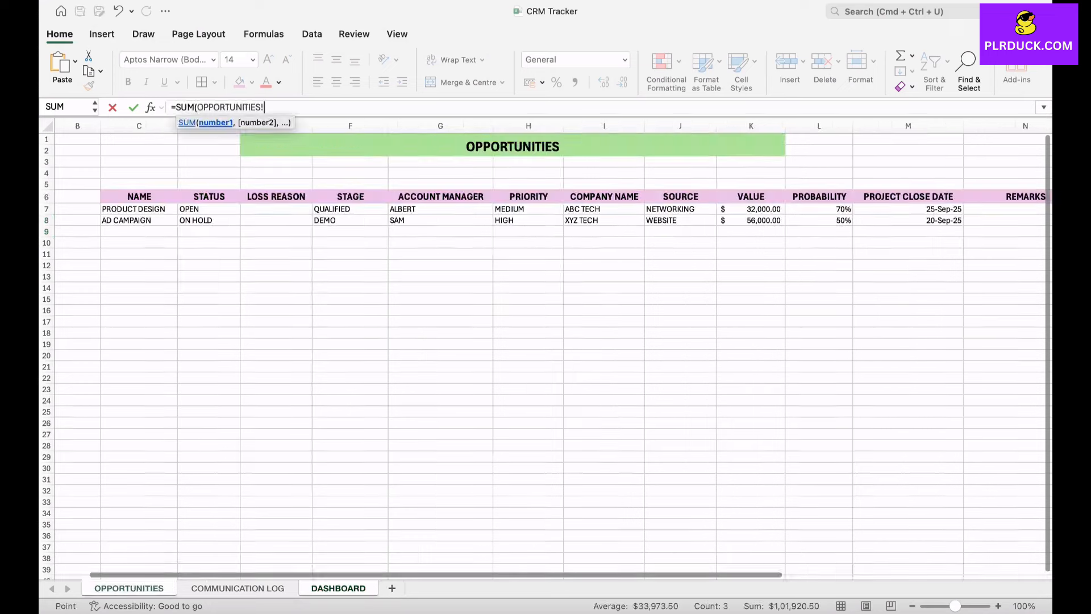
{"action": "left_click_drag", "start_coordinate": [750, 209], "coordinate": [761, 425]}
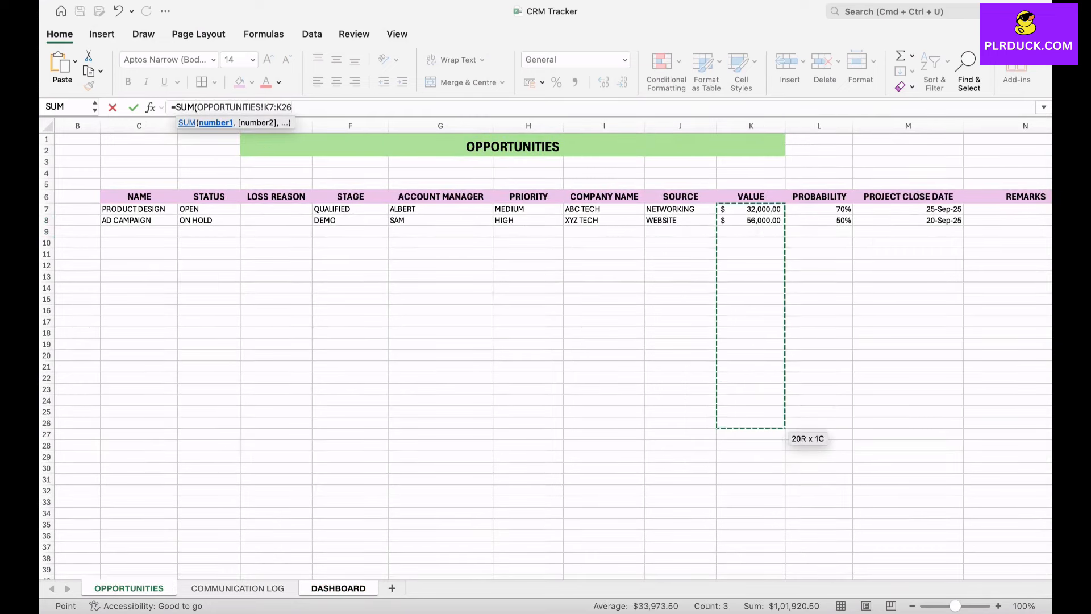
{"action": "type", "text": ")"}
{"action": "key", "text": "Return"}
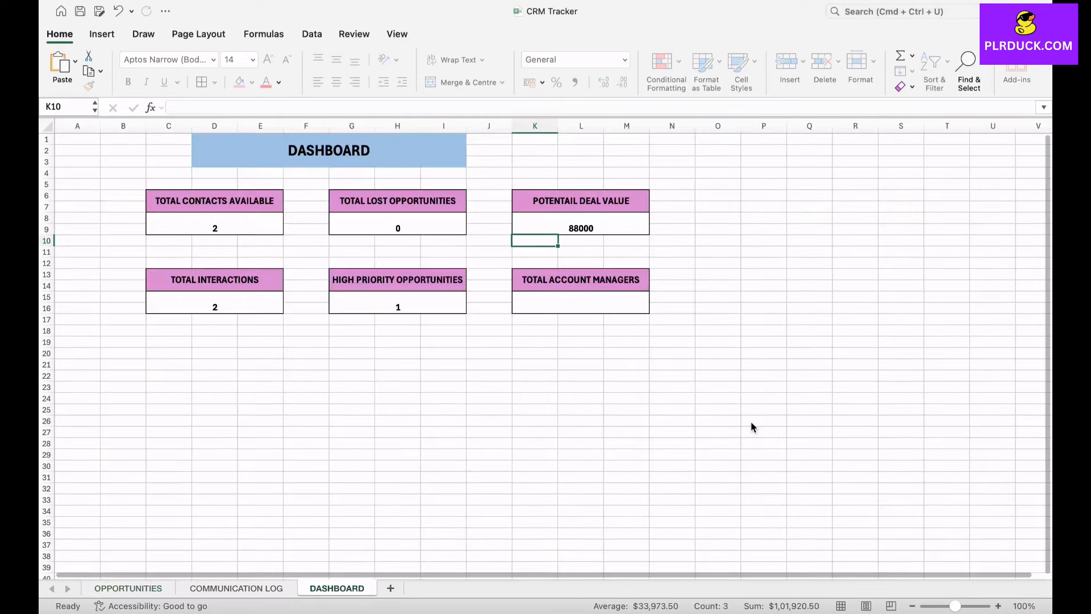
Format the potential deal value in K8 as accounting with the $ English (United States) currency symbol
{"action": "key", "text": "Up"}
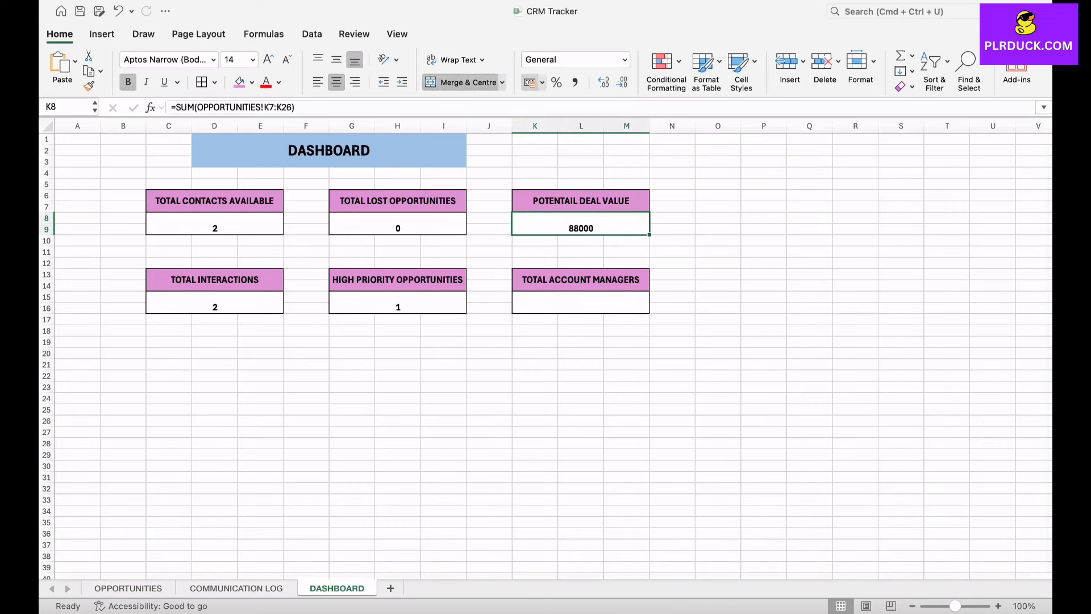
{"action": "left_click", "coordinate": [529, 82]}
{"action": "left_click", "coordinate": [542, 82]}
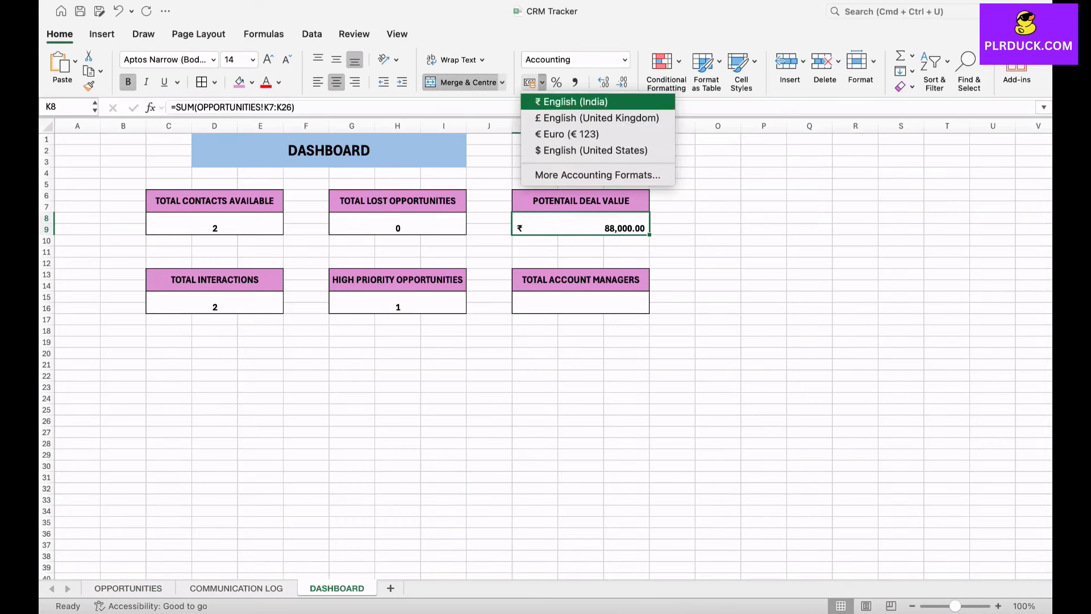
{"action": "left_click", "coordinate": [585, 149]}
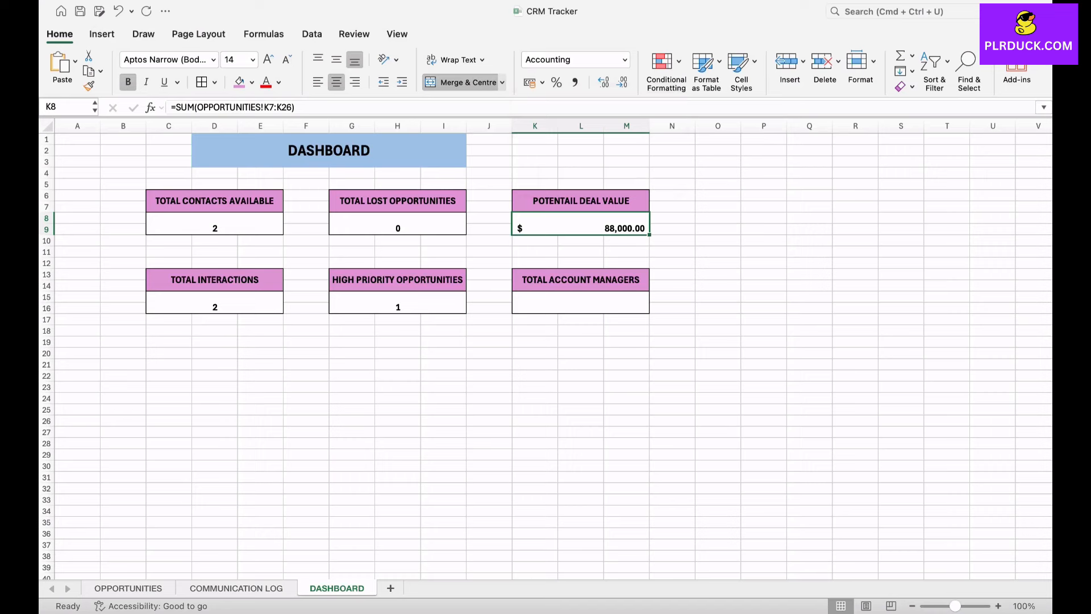
Enter a COUNTA formula in K15 that counts the account manager list in OPPORTUNITIES!T22:T24
{"action": "left_click", "coordinate": [580, 303]}
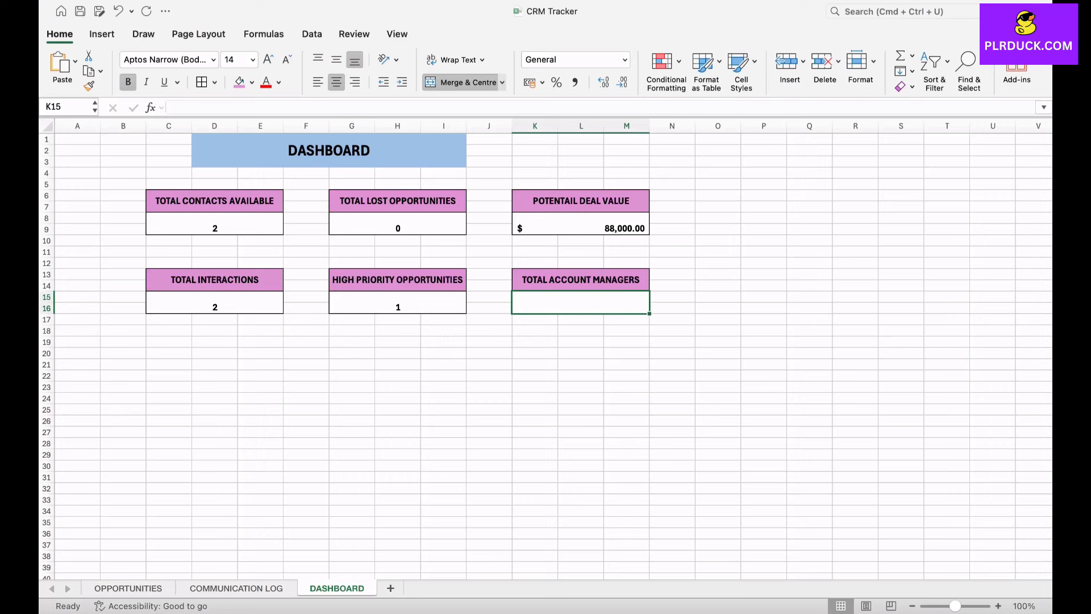
{"action": "type", "text": "=C"}
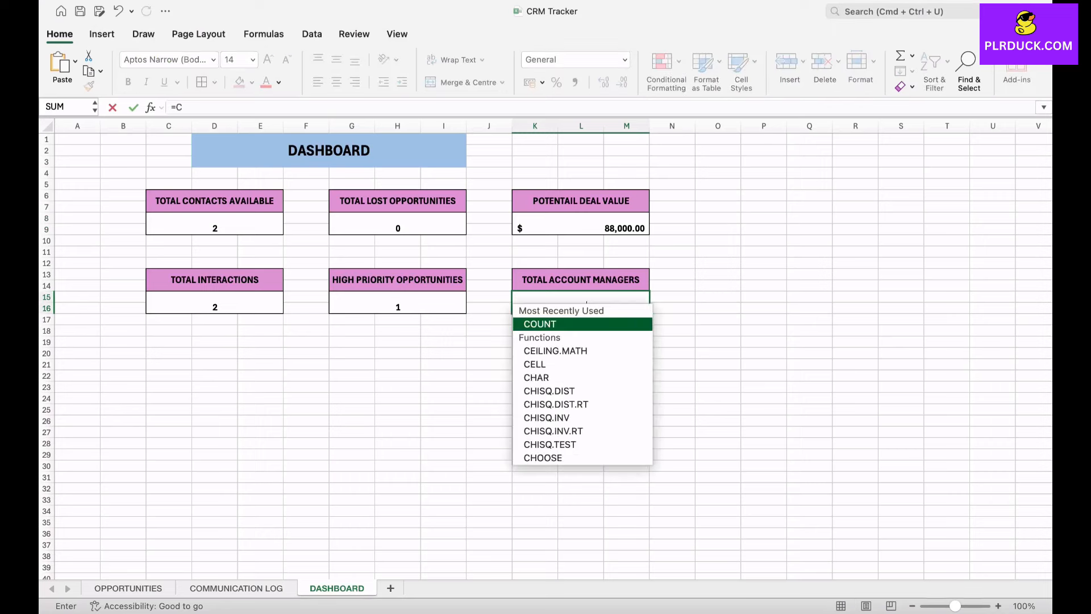
{"action": "type", "text": "OUNTA"}
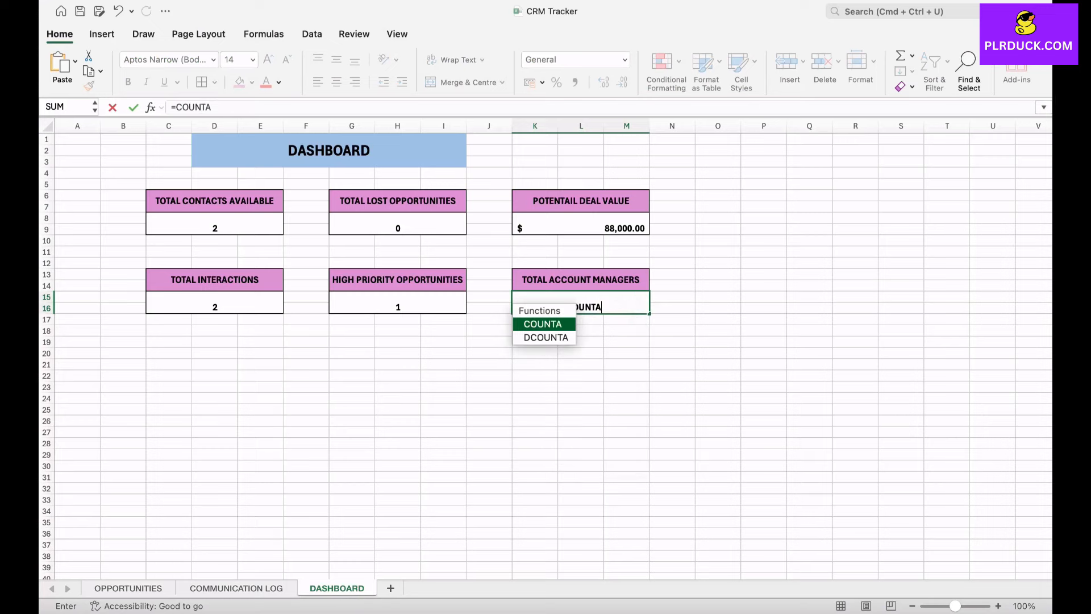
{"action": "type", "text": "("}
{"action": "left_click", "coordinate": [128, 588]}
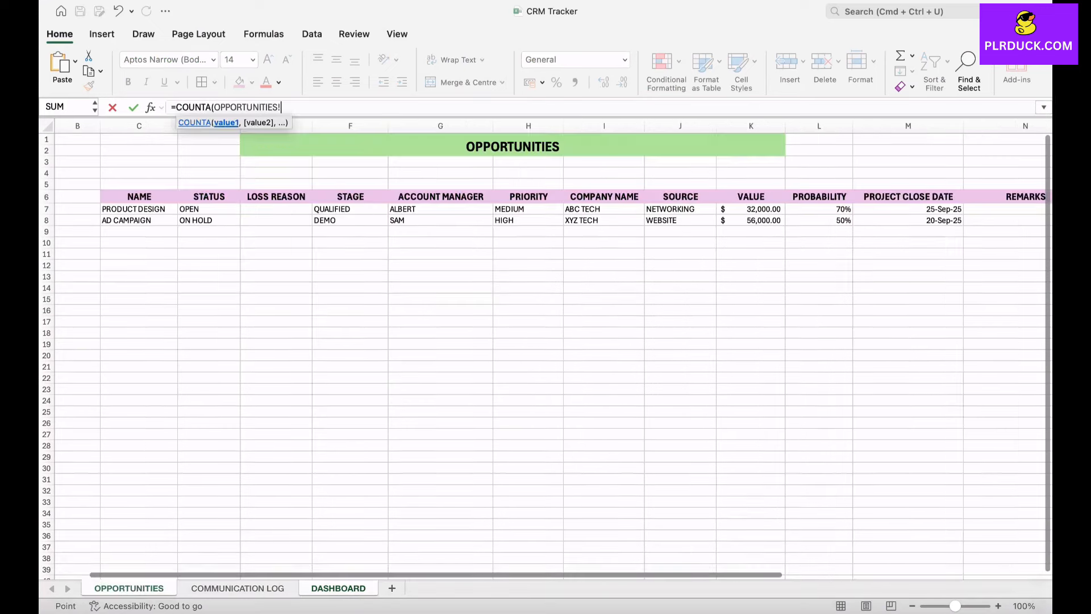
{"action": "scroll", "coordinate": [568, 352], "scroll_direction": "right", "scroll_amount": 10}
{"action": "left_click_drag", "start_coordinate": [863, 376], "coordinate": [863, 398]}
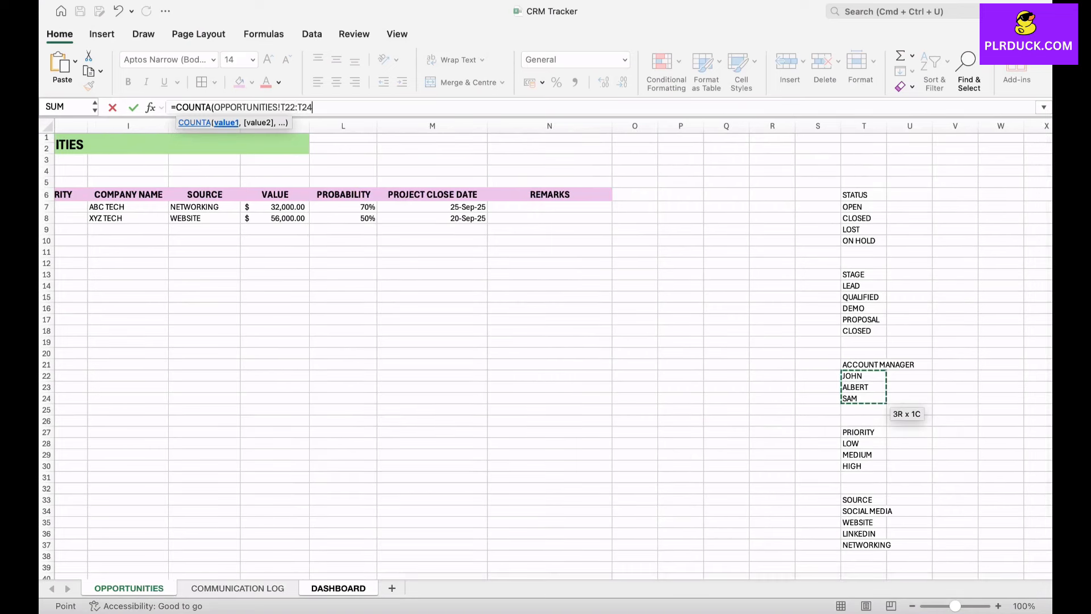
{"action": "key", "text": "Return"}
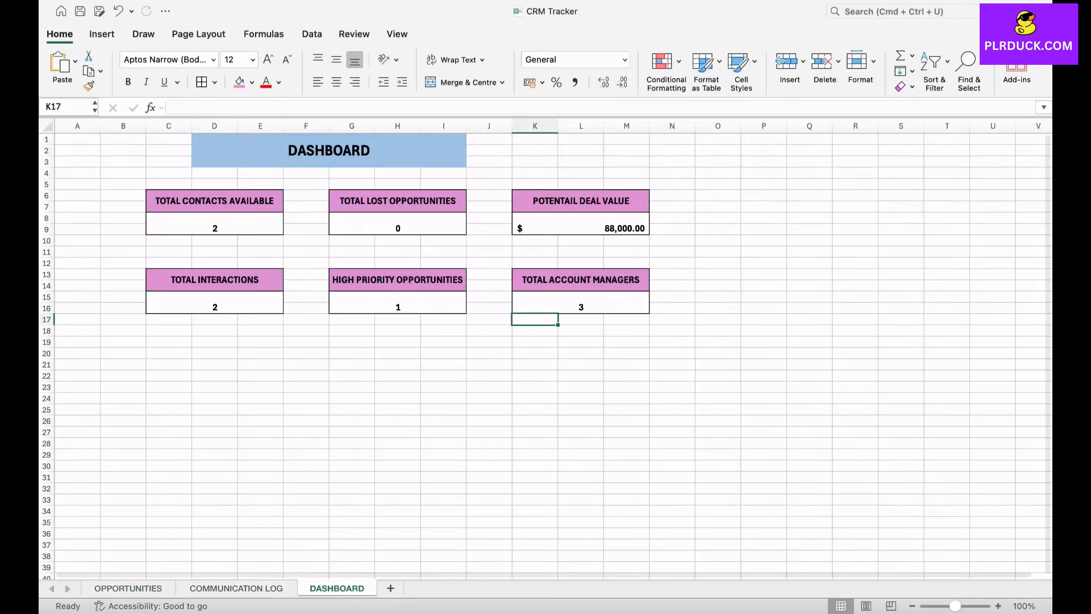
Vertically centre the figures in the six card value cells and enlarge their font
{"action": "left_click", "coordinate": [214, 224]}
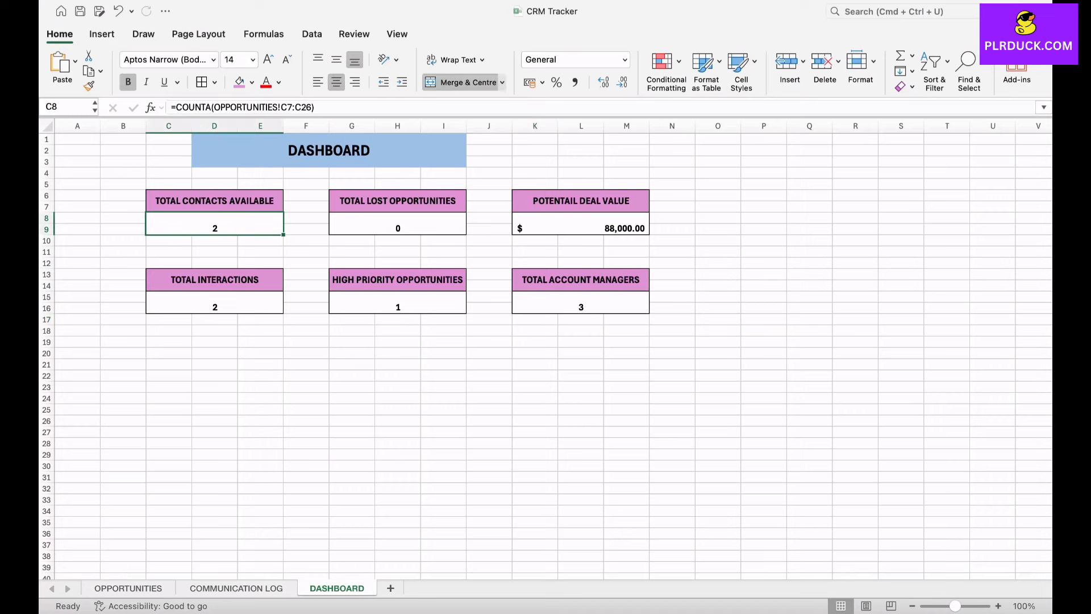
{"action": "left_click", "coordinate": [397, 224], "text": "super"}
{"action": "left_click", "coordinate": [580, 224], "text": "super"}
{"action": "left_click", "coordinate": [581, 303], "text": "super"}
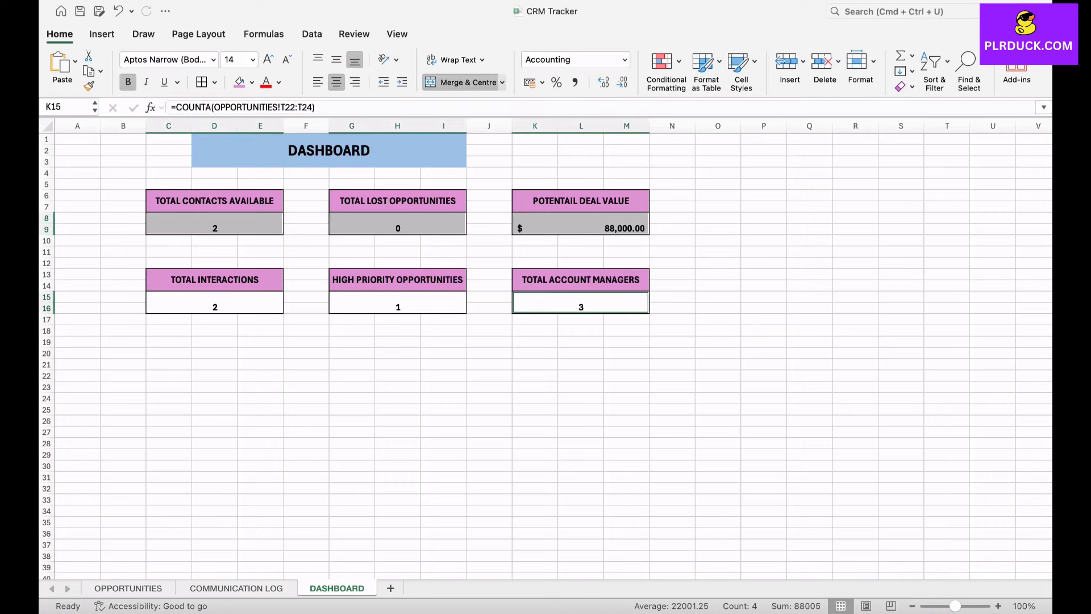
{"action": "left_click", "coordinate": [398, 303], "text": "super"}
{"action": "left_click", "coordinate": [214, 303], "text": "super"}
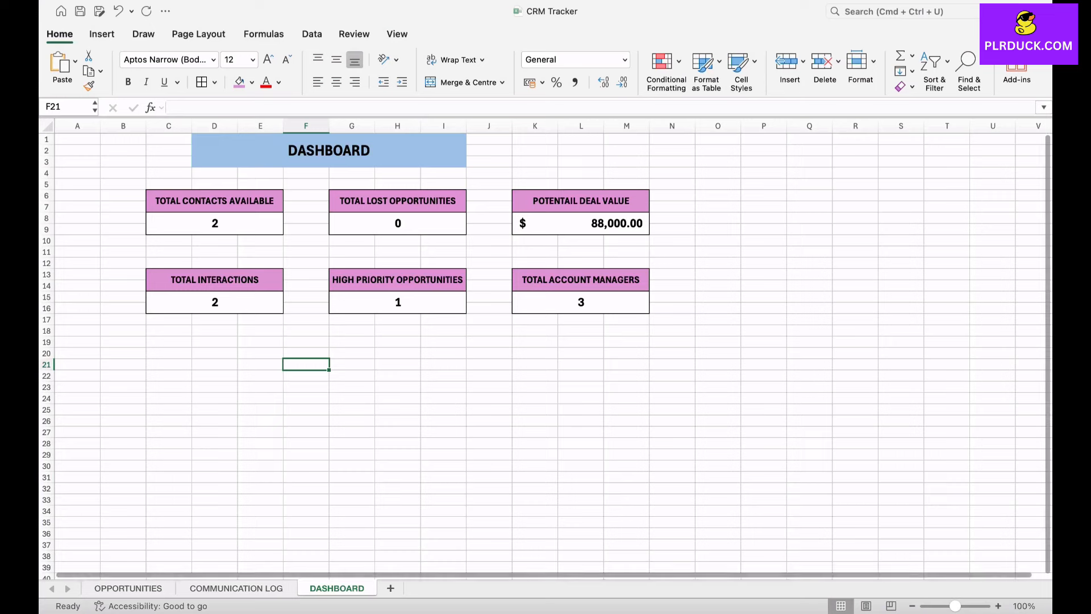
On the OPPORTUNITIES sheet, enter =COUNTIF(D7:D26,T7) in U7 to count the opportunities with OPEN status
{"action": "left_click", "coordinate": [128, 588]}
{"action": "scroll", "coordinate": [546, 352], "scroll_direction": "right", "scroll_amount": 3}
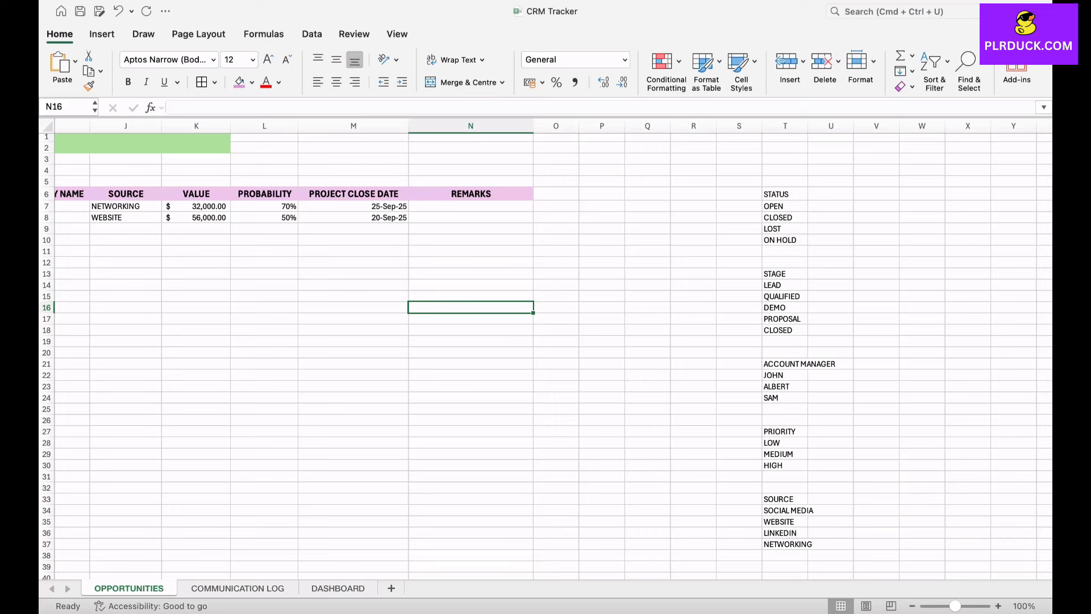
{"action": "left_click", "coordinate": [830, 206]}
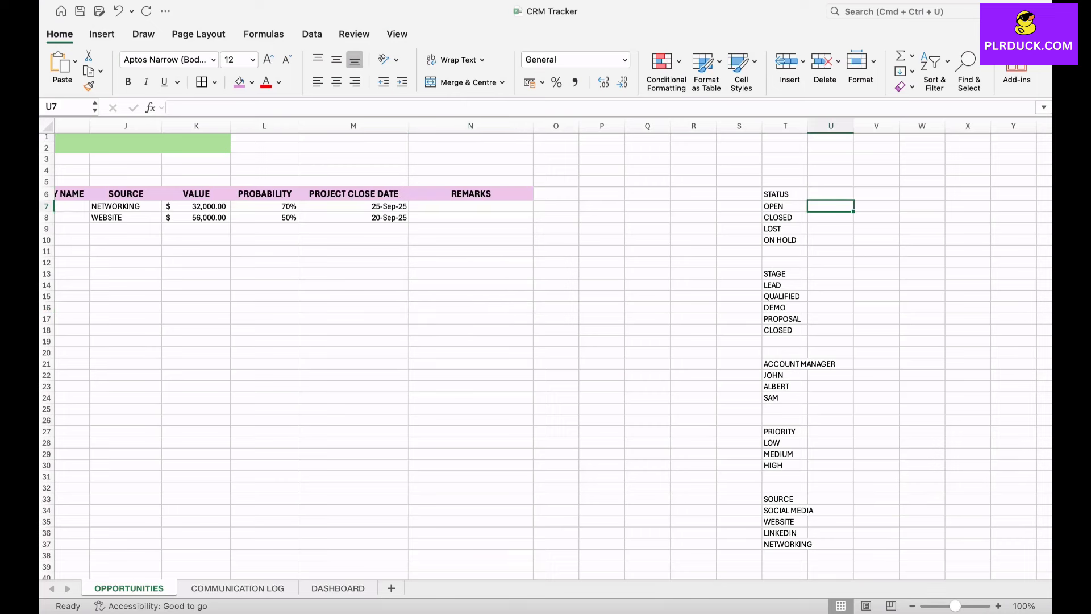
{"action": "type", "text": "=COUN"}
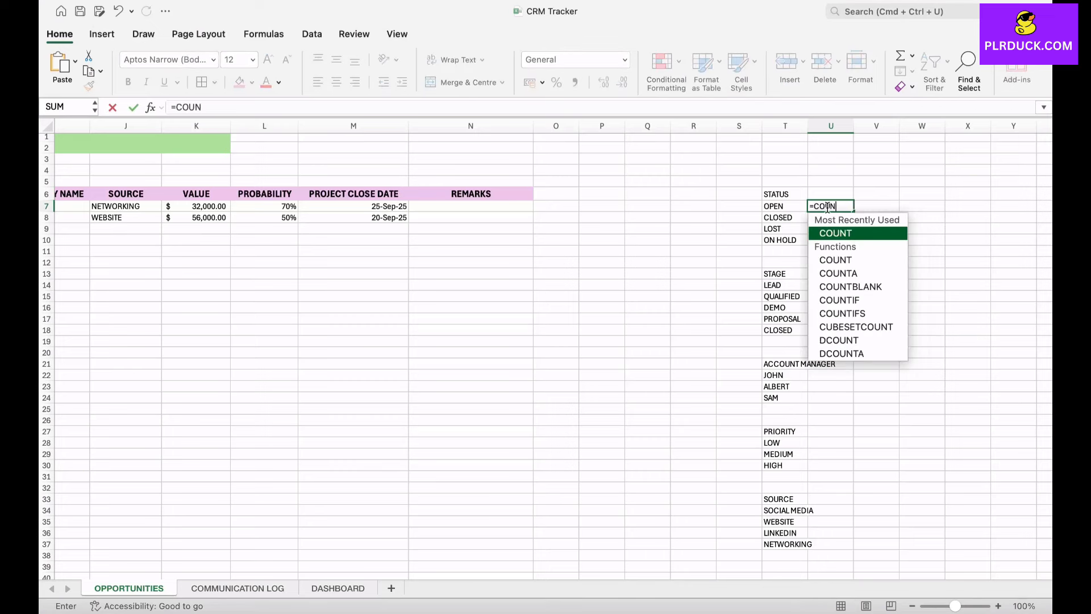
{"action": "type", "text": "TIF("}
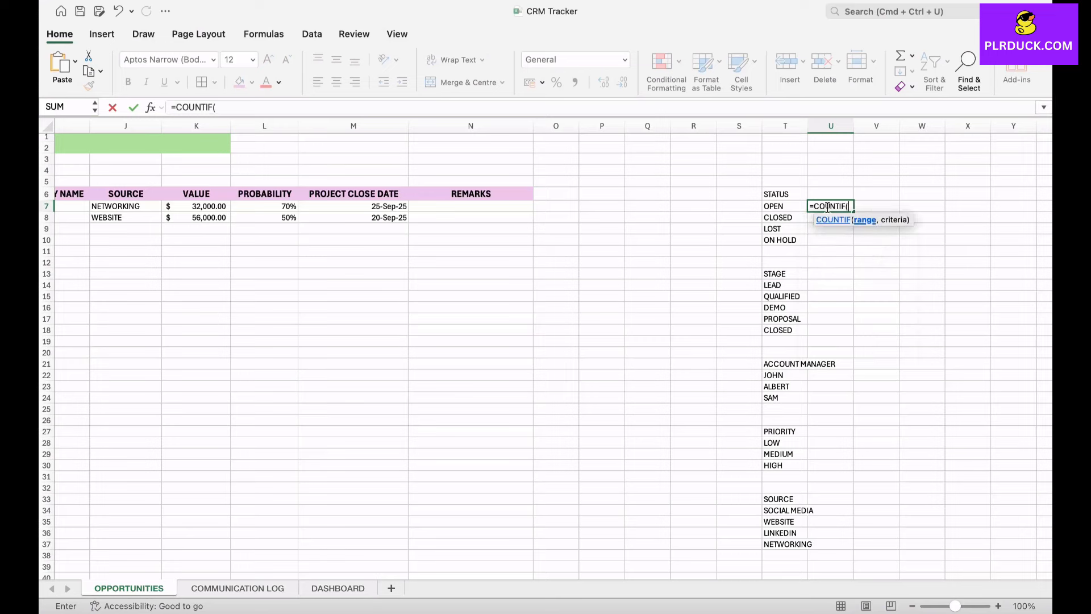
{"action": "scroll", "coordinate": [827, 206], "scroll_direction": "left", "scroll_amount": 5}
{"action": "scroll", "coordinate": [360, 281], "scroll_direction": "left", "scroll_amount": 5}
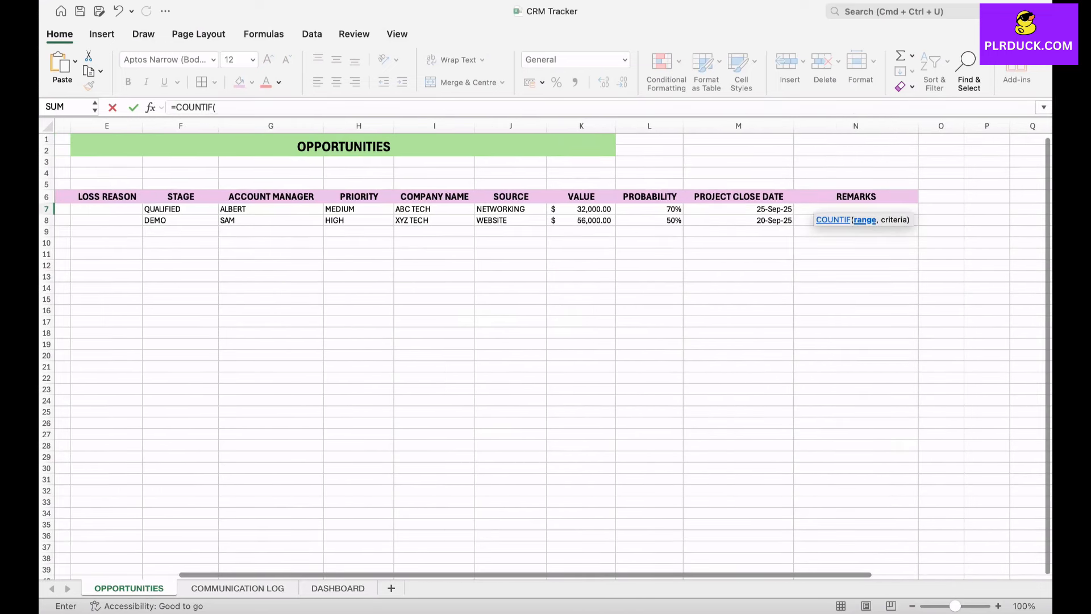
{"action": "left_click_drag", "start_coordinate": [206, 215], "coordinate": [224, 427]}
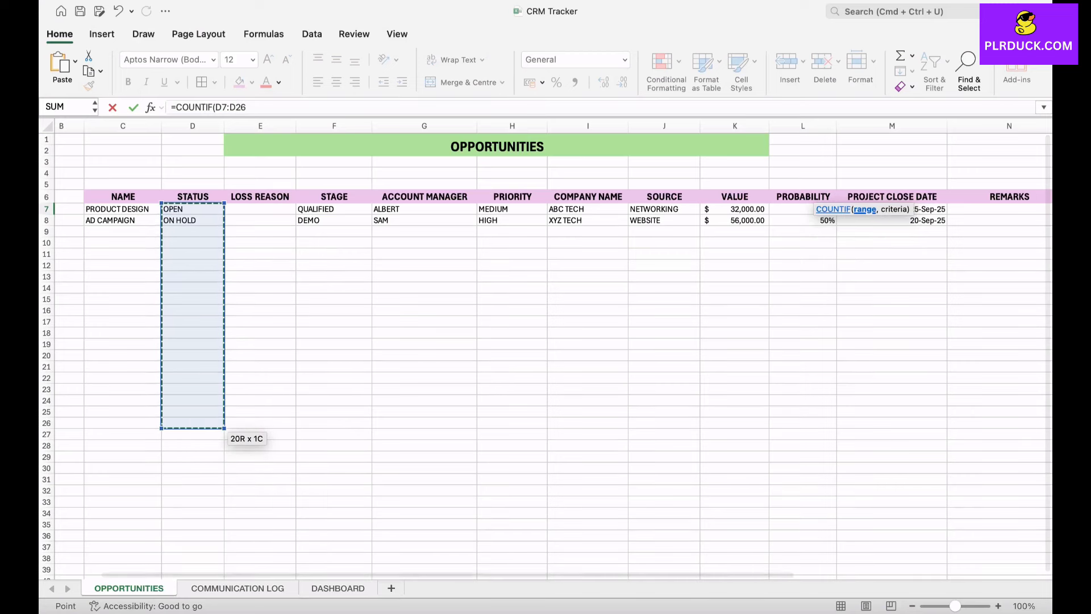
{"action": "type", "text": ","}
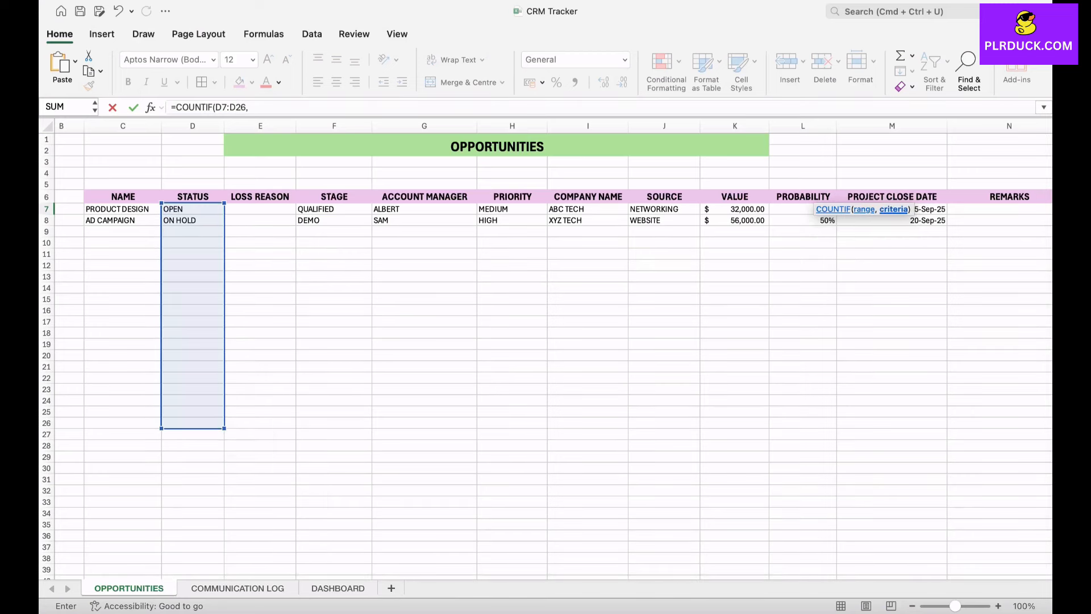
{"action": "left_click", "coordinate": [730, 208]}
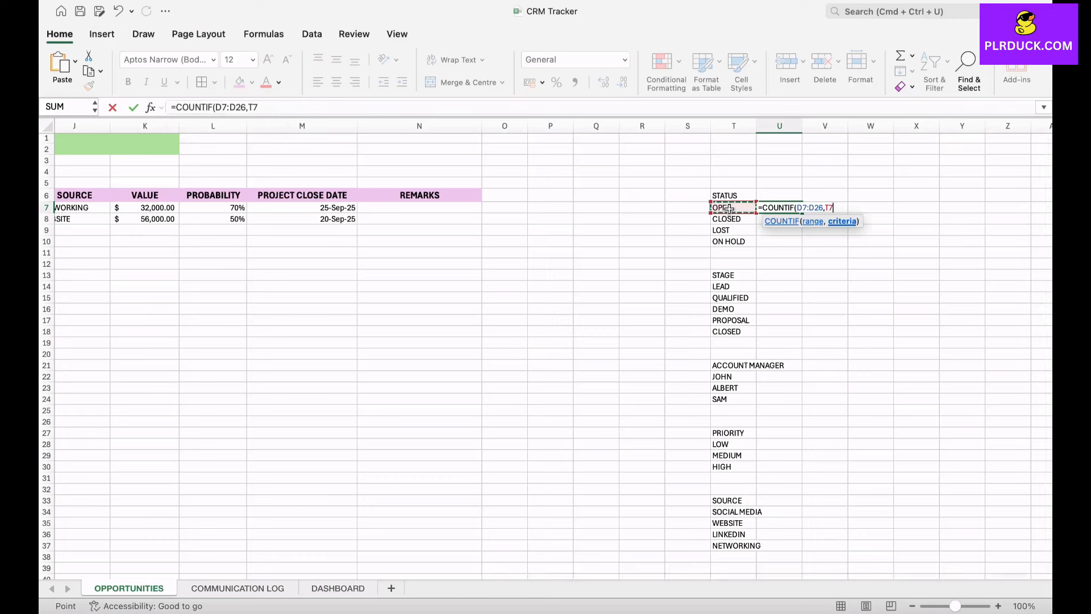
{"action": "type", "text": ")"}
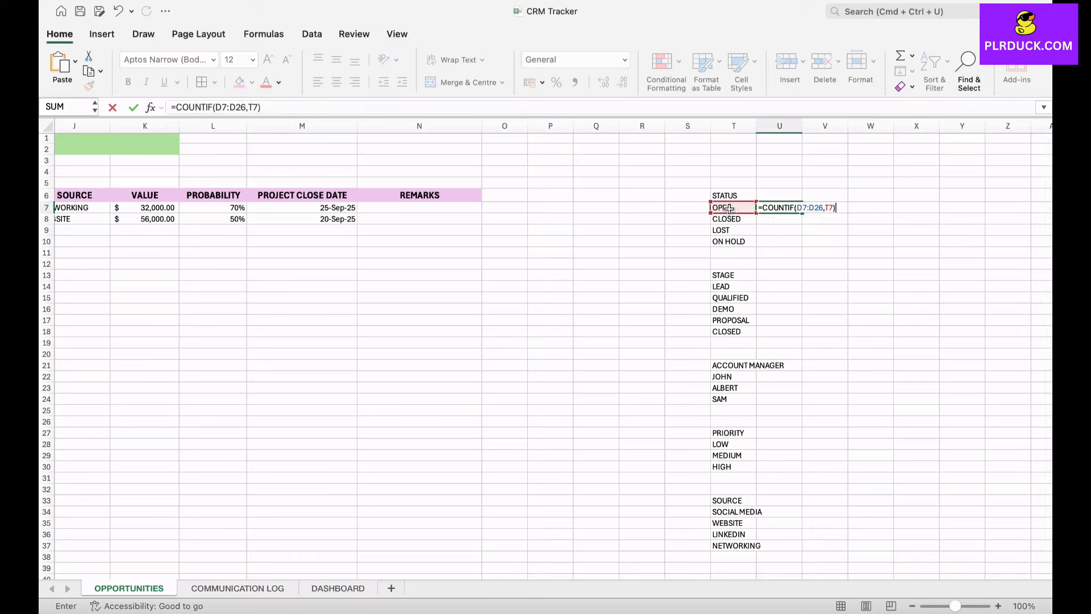
{"action": "left_click", "coordinate": [729, 210]}
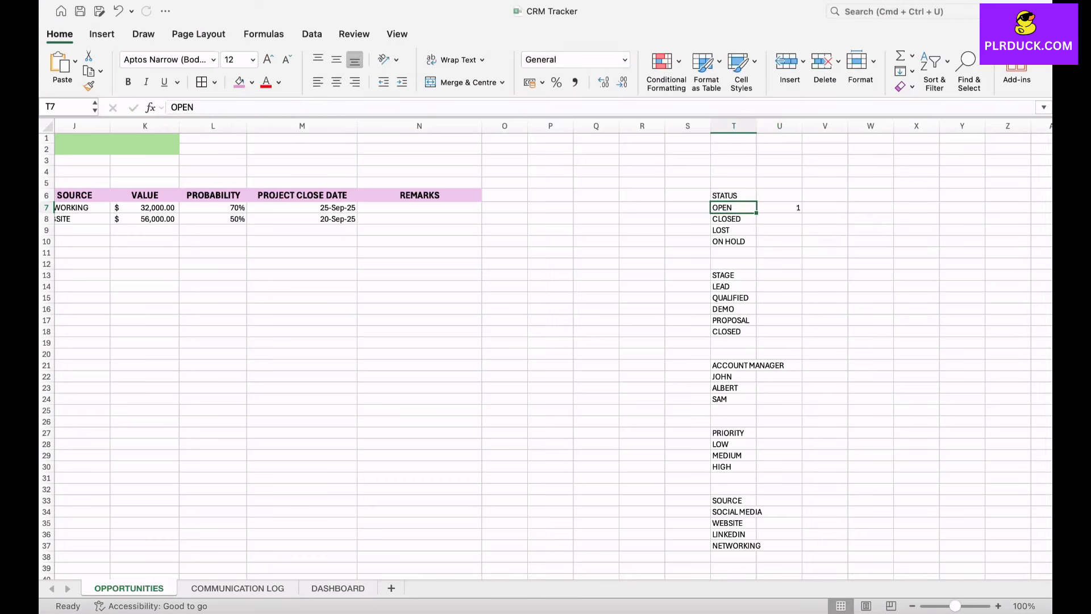
Make the status range in U7's formula absolute so it reads =COUNTIF($D$7:$D$26,T7)
{"action": "key", "text": "Right"}
{"action": "left_click", "coordinate": [215, 107]}
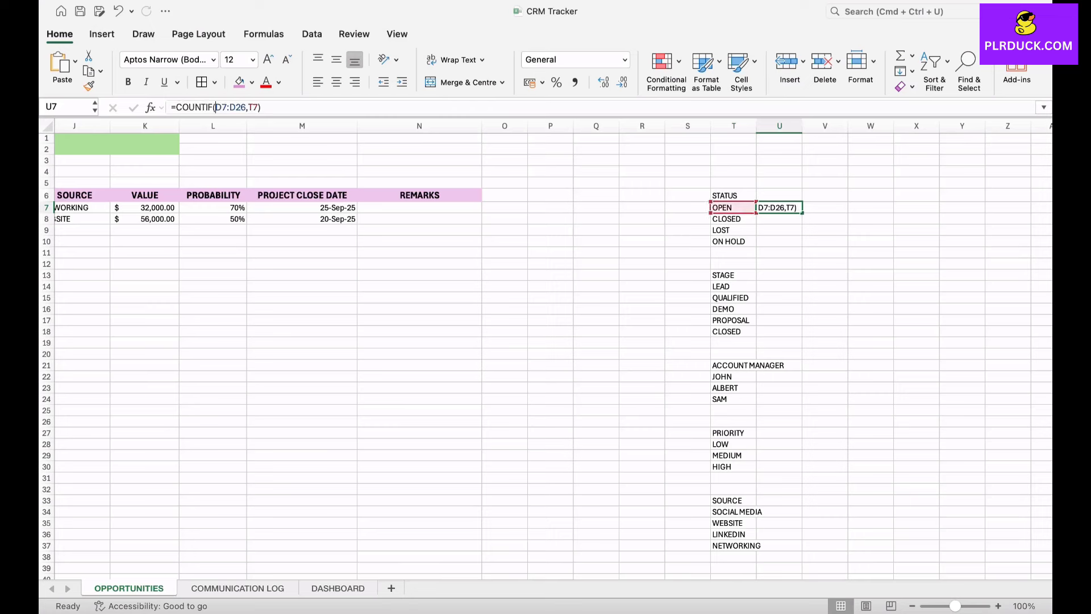
{"action": "type", "text": "$D"}
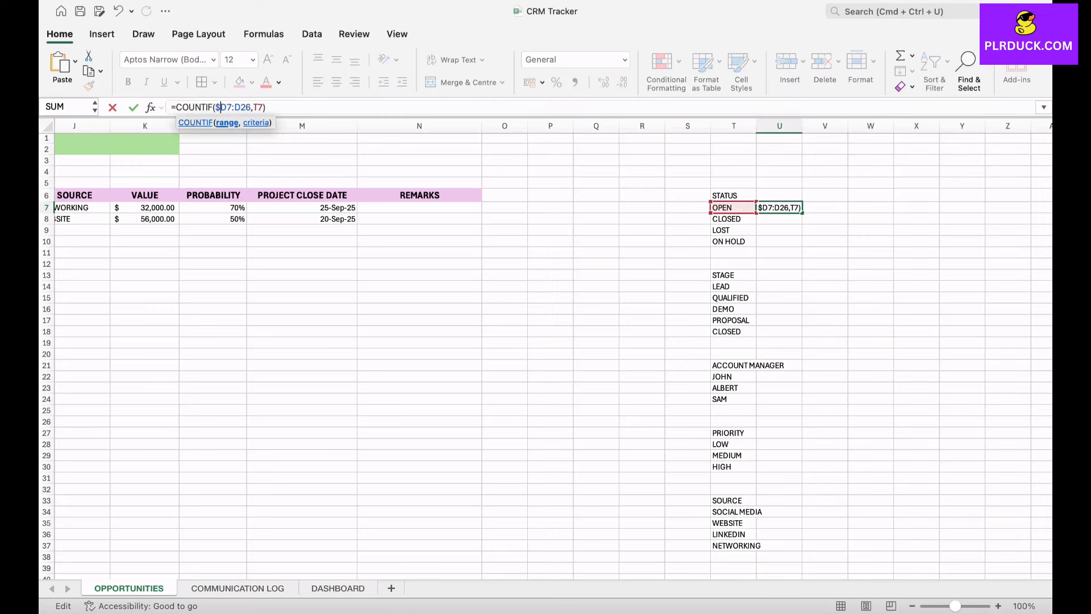
{"action": "type", "text": "$"}
{"action": "key", "text": "Right"}
{"action": "type", "text": "$"}
{"action": "key", "text": "Right"}
{"action": "type", "text": "$"}
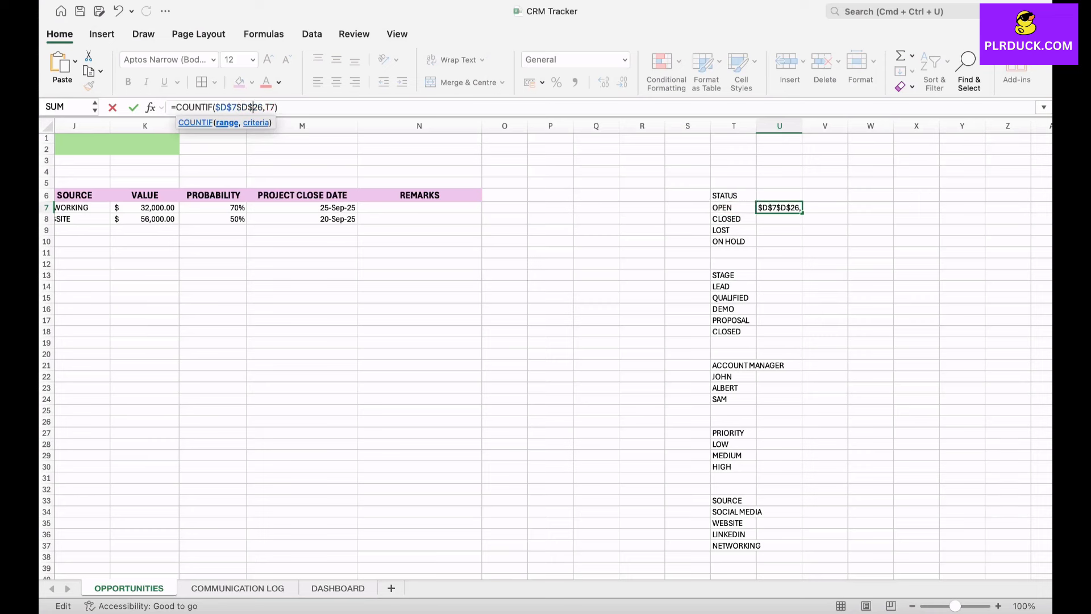
{"action": "key", "text": "Left"}
{"action": "key", "text": "Left"}
{"action": "key", "text": "Left"}
{"action": "type", "text": ":"}
{"action": "key", "text": "Return"}
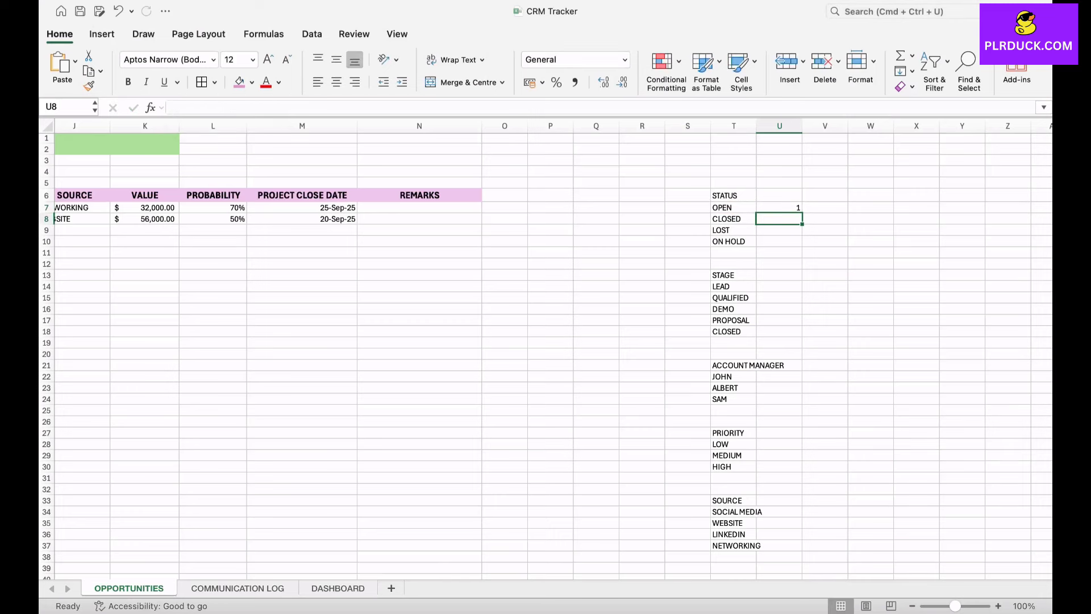
Fill the OPEN count formula from U7 down to U10 for the CLOSED, LOST and ON HOLD statuses
{"action": "left_click", "coordinate": [779, 208]}
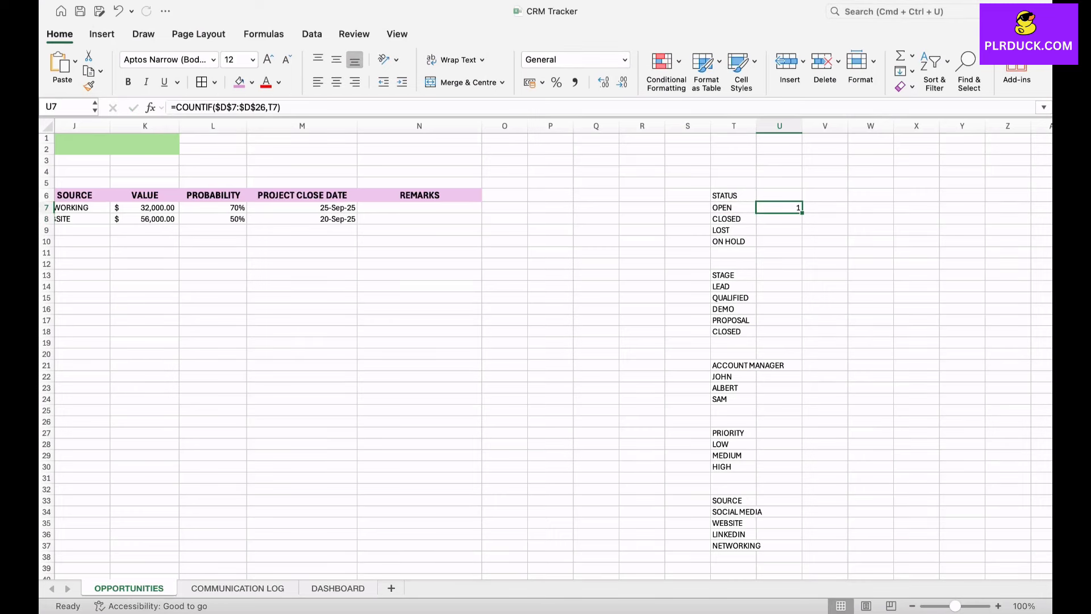
{"action": "left_click_drag", "start_coordinate": [801, 213], "coordinate": [800, 244]}
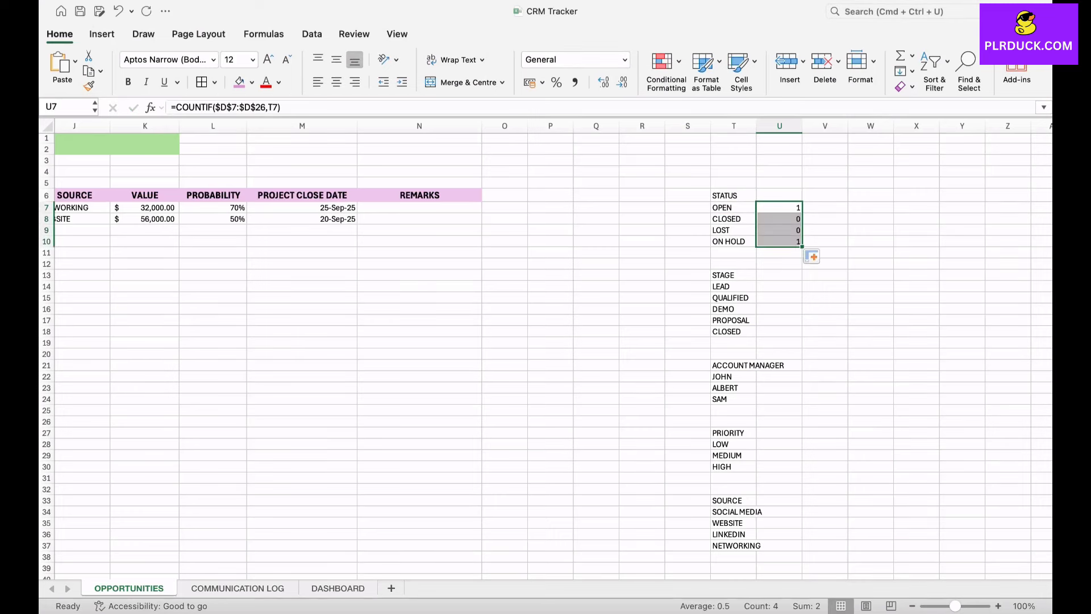
{"action": "left_click", "coordinate": [824, 230]}
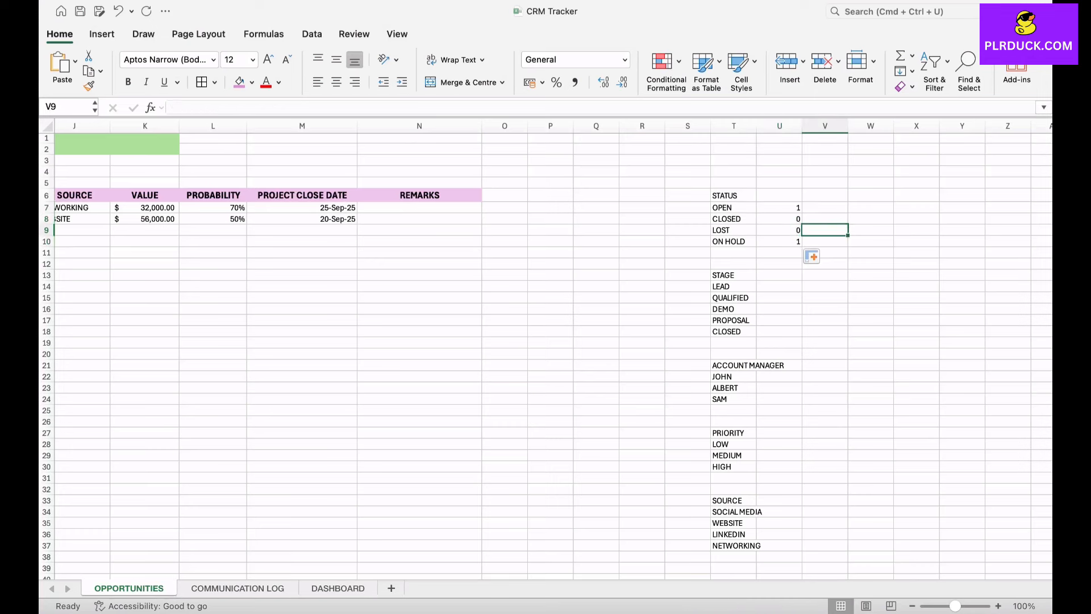
Enter =COUNTIF(F7:F26,T14) in U14 to count the opportunities in the LEAD stage
{"action": "left_click", "coordinate": [779, 286]}
{"action": "type", "text": "=COUNT"}
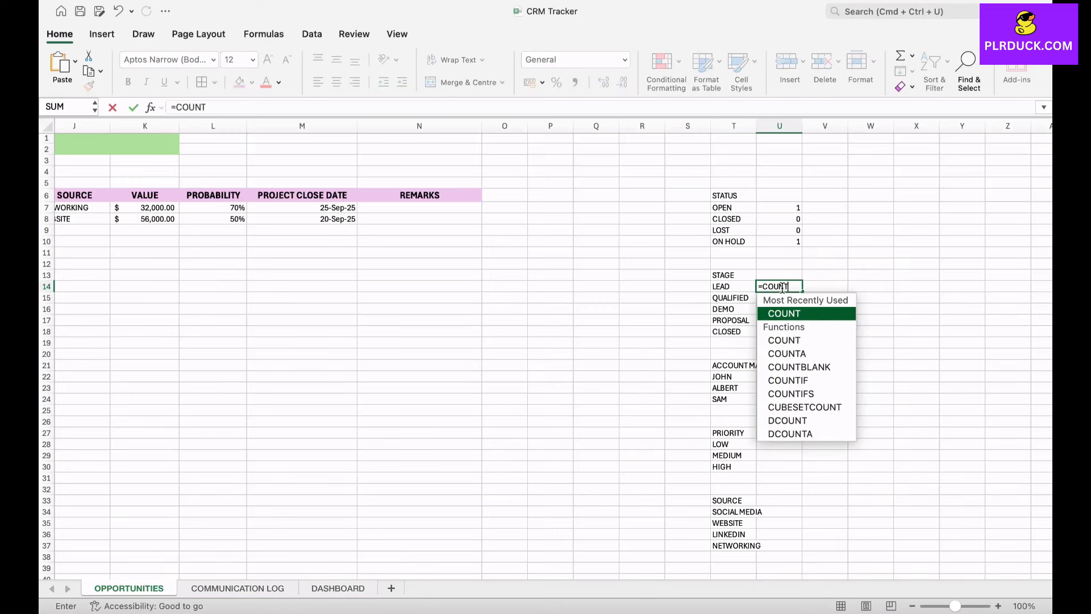
{"action": "type", "text": "IF"}
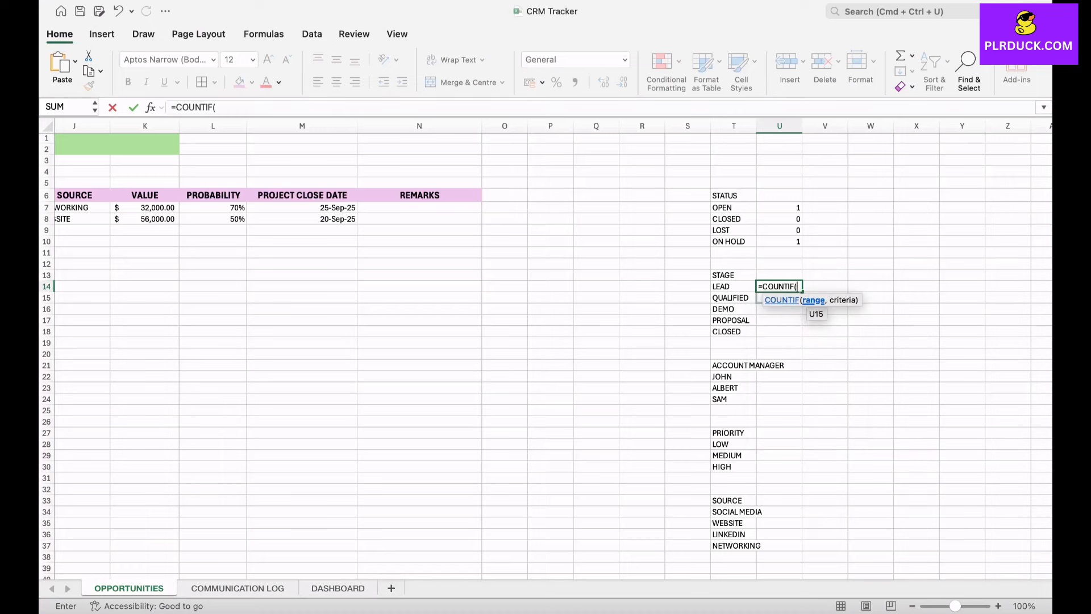
{"action": "type", "text": "("}
{"action": "scroll", "coordinate": [572, 301], "scroll_direction": "left", "scroll_amount": 2}
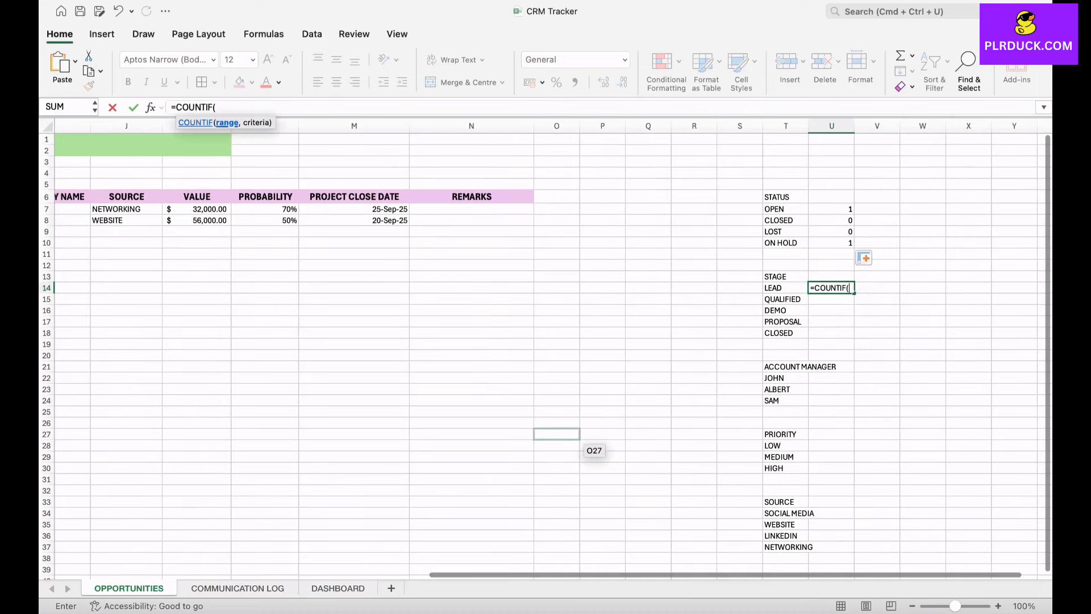
{"action": "scroll", "coordinate": [571, 438], "scroll_direction": "left", "scroll_amount": 10}
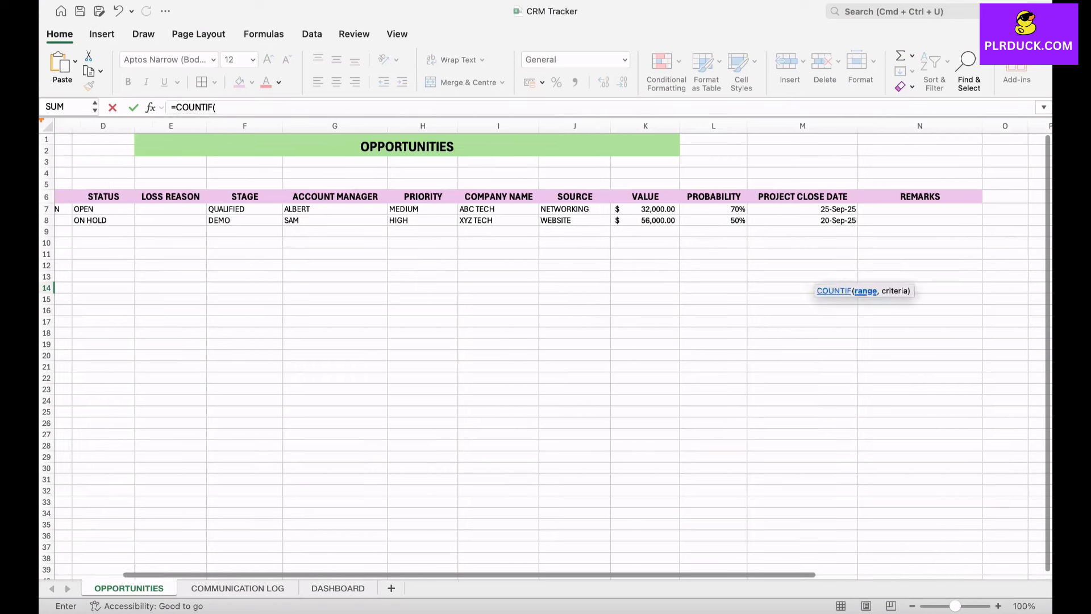
{"action": "left_click_drag", "start_coordinate": [244, 209], "coordinate": [244, 423]}
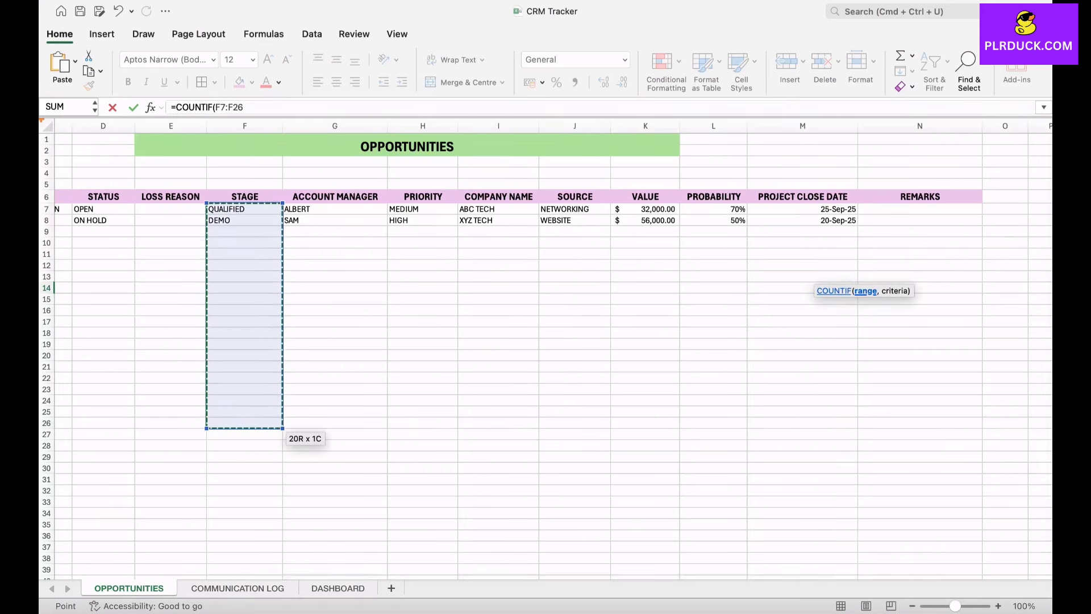
{"action": "type", "text": ","}
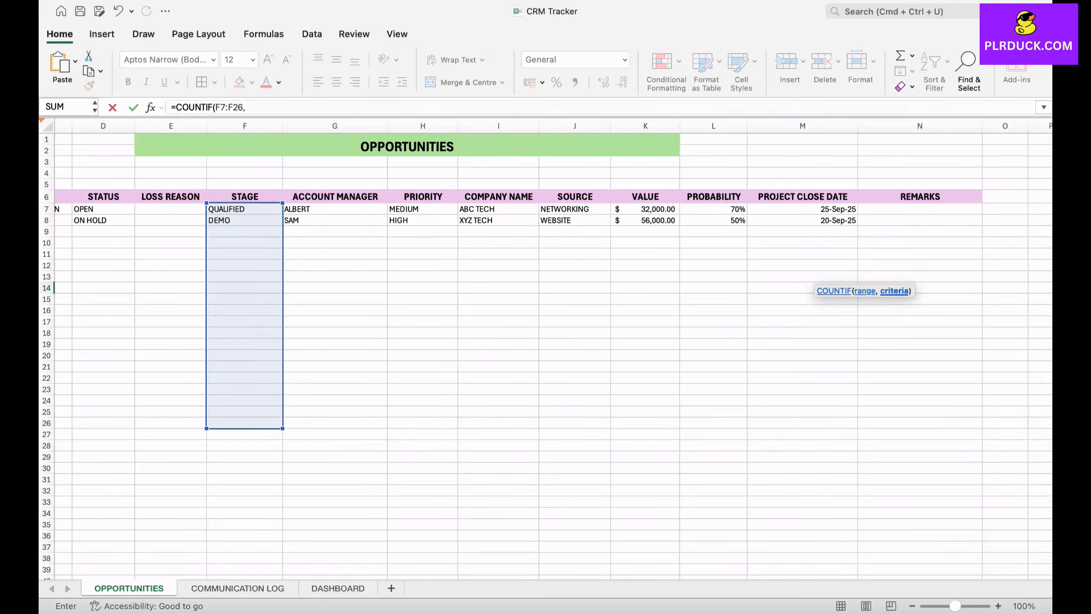
{"action": "left_click", "coordinate": [519, 284]}
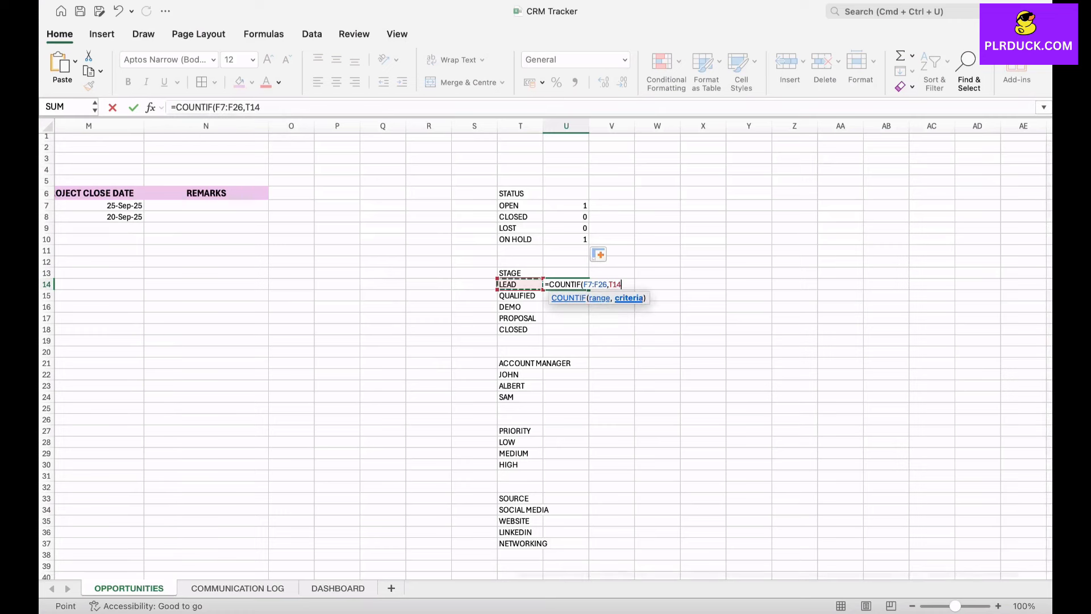
{"action": "type", "text": ")"}
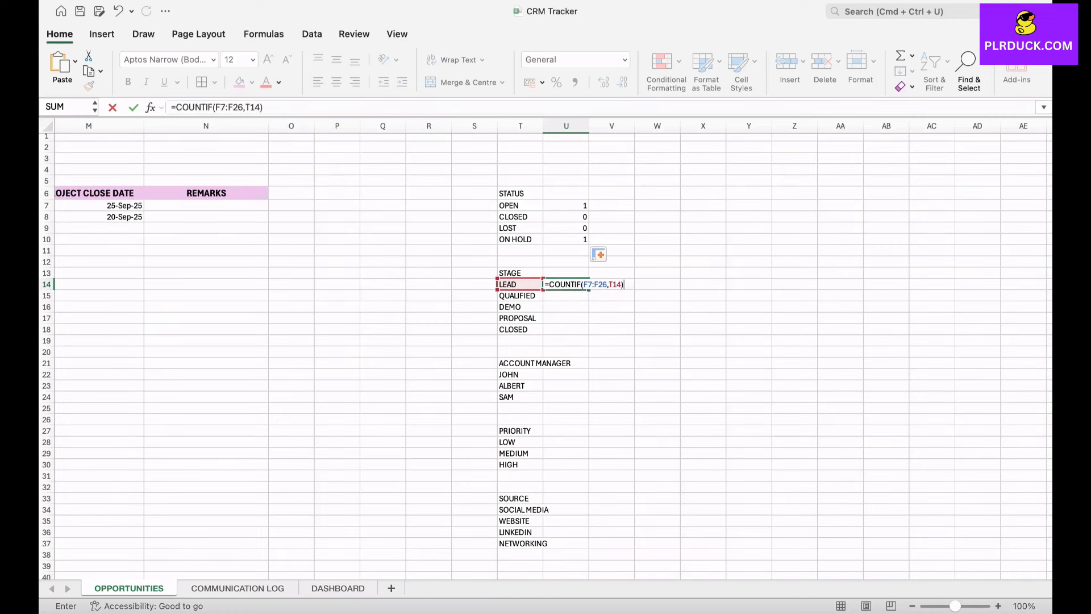
{"action": "key", "text": "Return"}
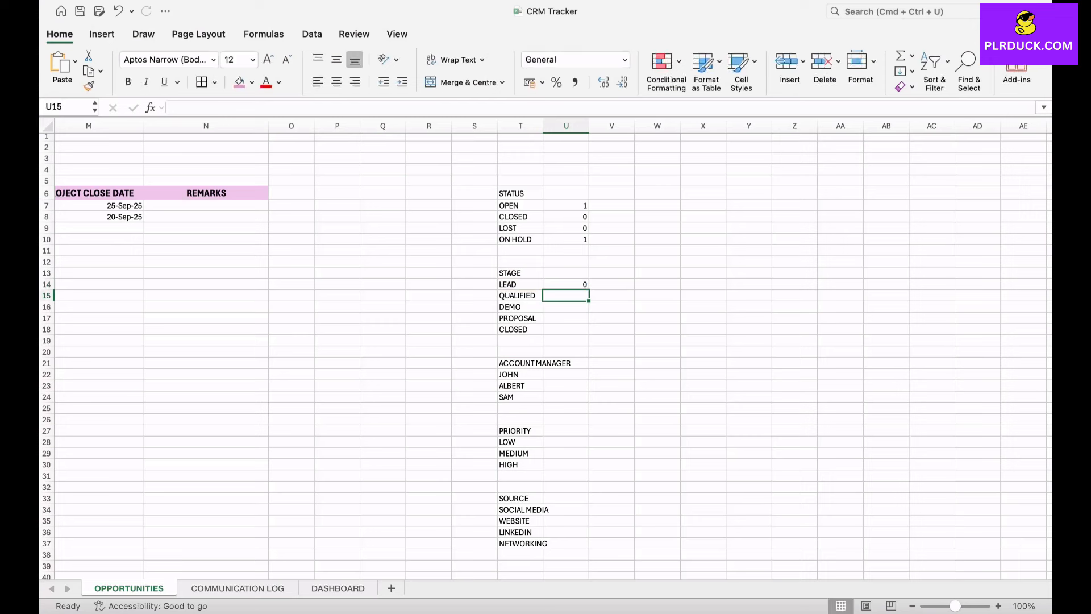
Make the stage range in U14's formula absolute so it reads =COUNTIF($F$7:$F$26,T14)
{"action": "left_click", "coordinate": [565, 284]}
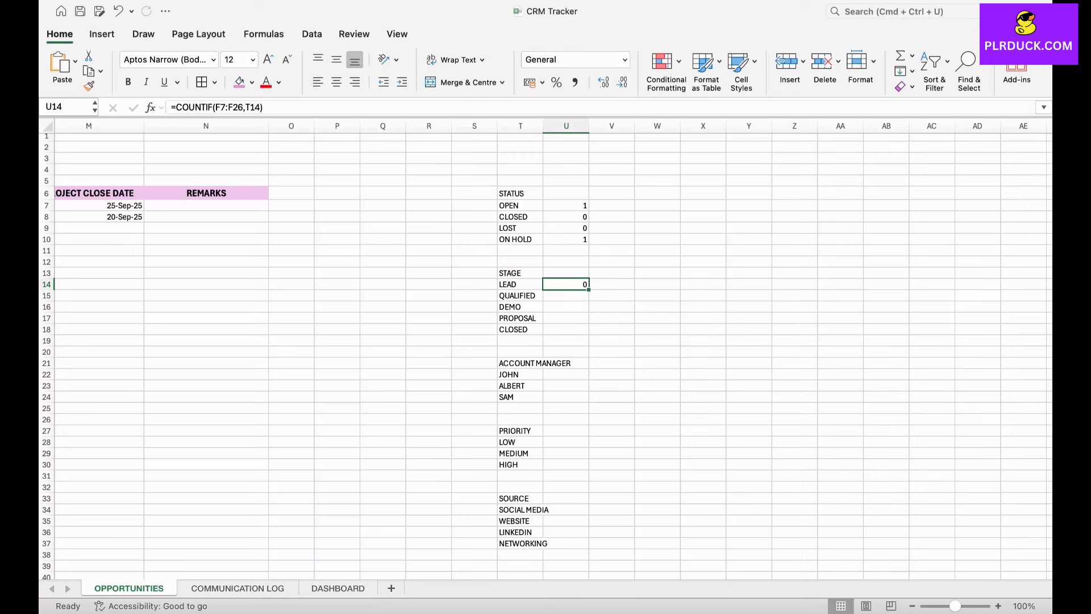
{"action": "left_click", "coordinate": [216, 108]}
{"action": "type", "text": "$F"}
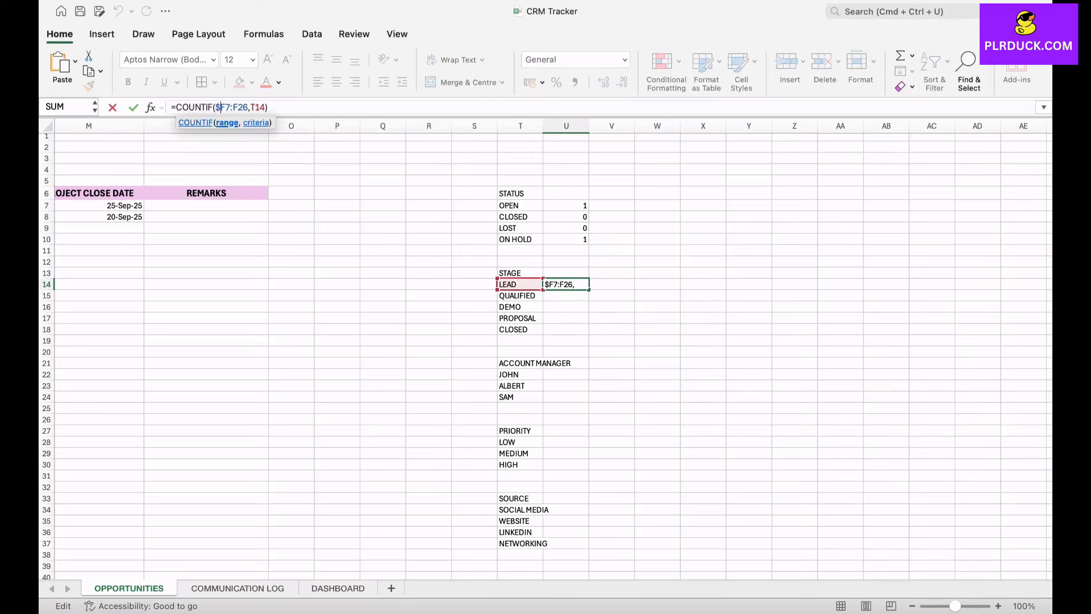
{"action": "type", "text": "$"}
{"action": "left_click", "coordinate": [238, 108]}
{"action": "type", "text": "$"}
{"action": "left_click", "coordinate": [250, 107]}
{"action": "type", "text": "$F$"}
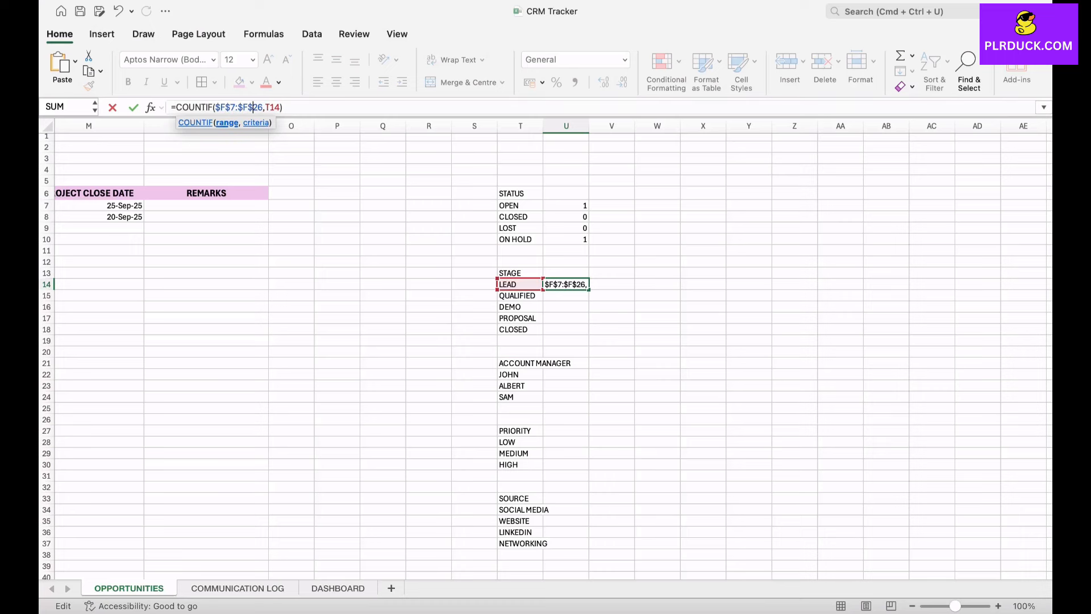
{"action": "key", "text": "Return"}
Fill the LEAD count formula from U14 down to U18 for the remaining stages
{"action": "left_click", "coordinate": [566, 284]}
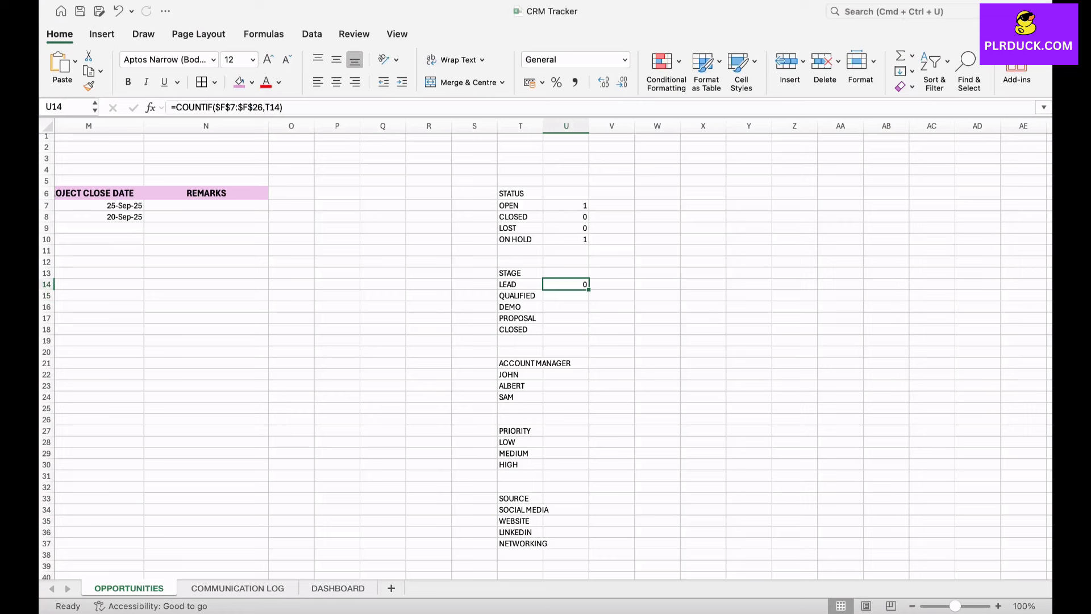
{"action": "left_click_drag", "start_coordinate": [589, 290], "coordinate": [589, 334]}
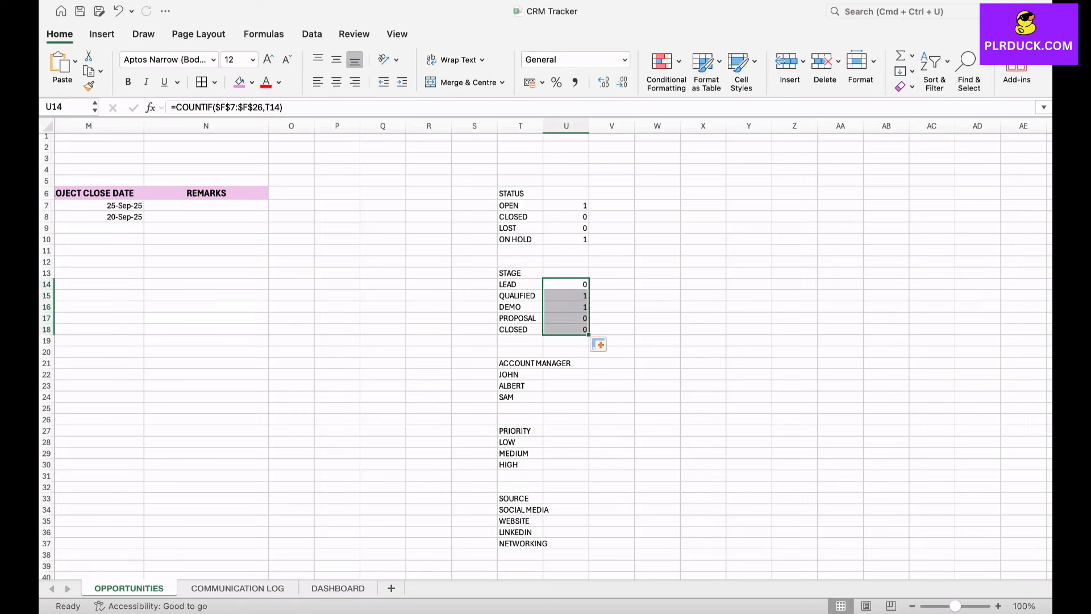
{"action": "left_click", "coordinate": [657, 318]}
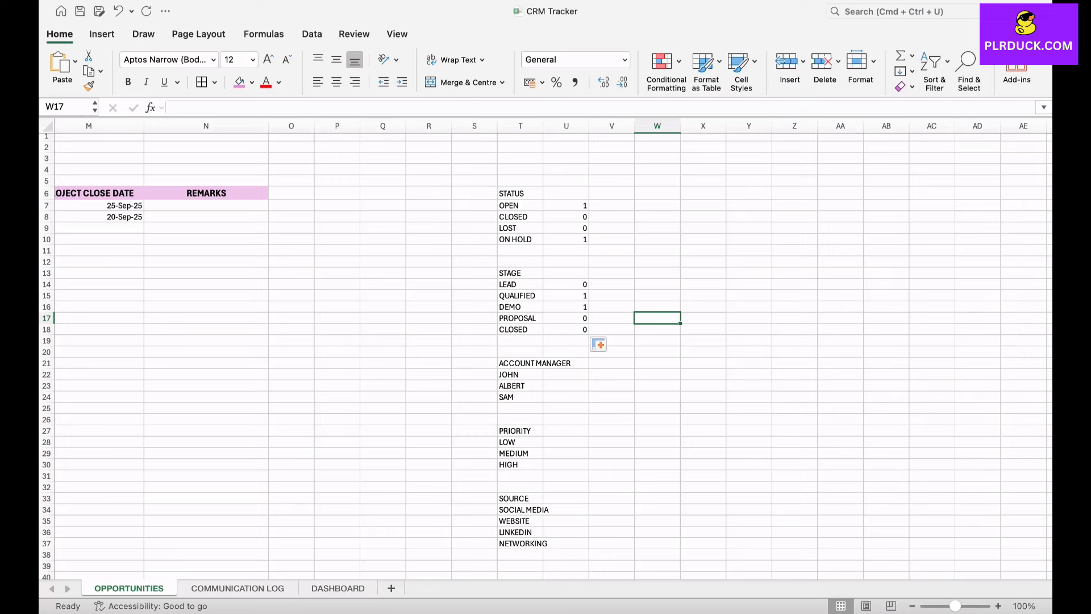
Enter =COUNTIF(J7:J26,T34) in U34 to count the opportunities sourced from SOCIAL MEDIA
{"action": "scroll", "coordinate": [545, 353], "scroll_direction": "down", "scroll_amount": 3}
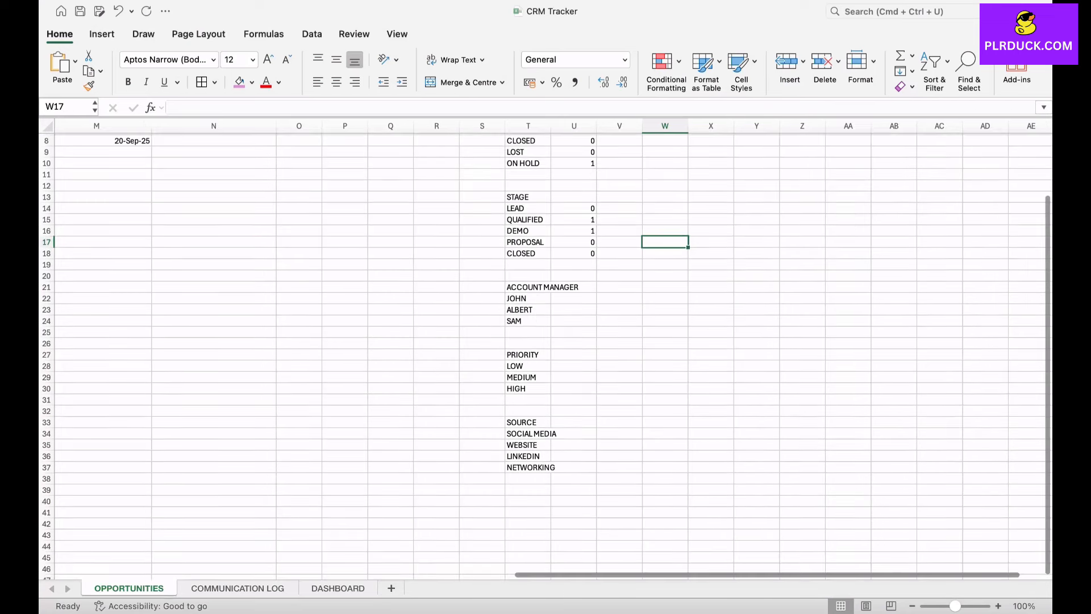
{"action": "left_click", "coordinate": [573, 433]}
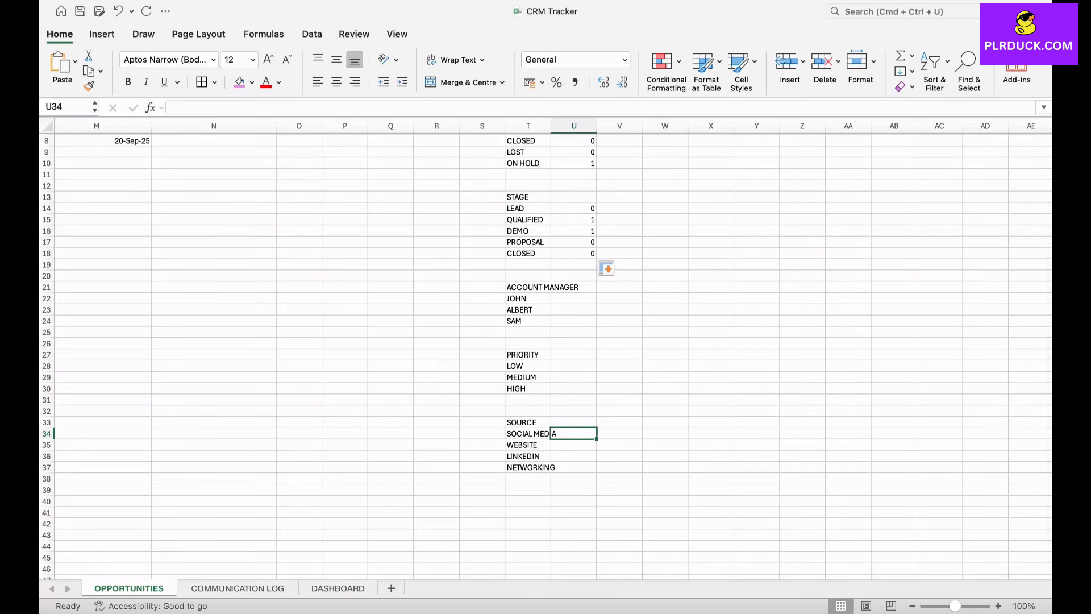
{"action": "type", "text": "=COUNTIF("}
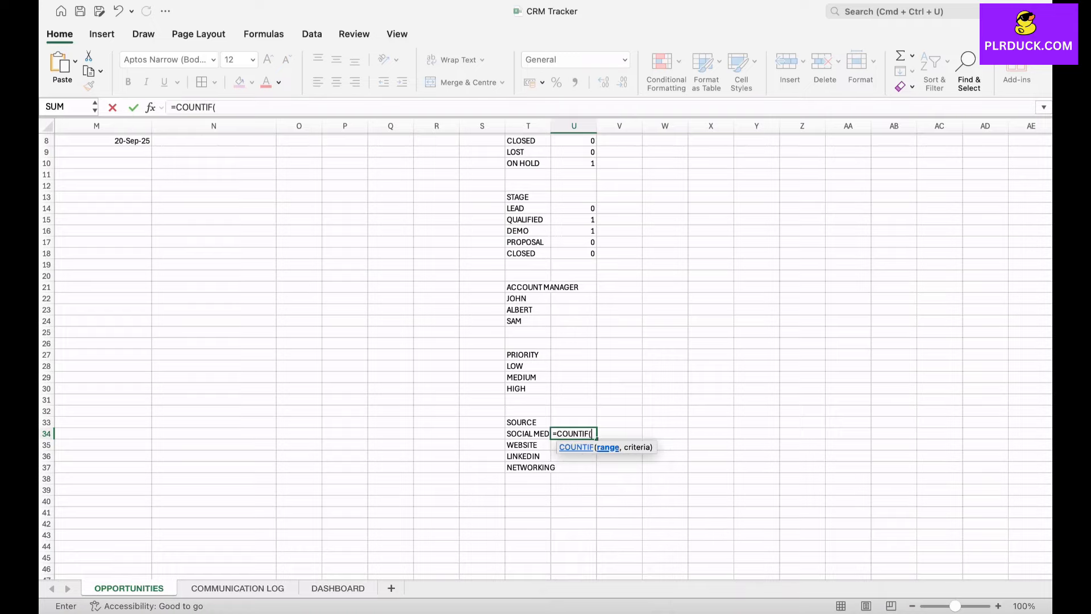
{"action": "scroll", "coordinate": [575, 436], "scroll_direction": "up", "scroll_amount": 2}
{"action": "scroll", "coordinate": [576, 436], "scroll_direction": "left", "scroll_amount": 4}
{"action": "left_click_drag", "start_coordinate": [144, 199], "coordinate": [176, 416]}
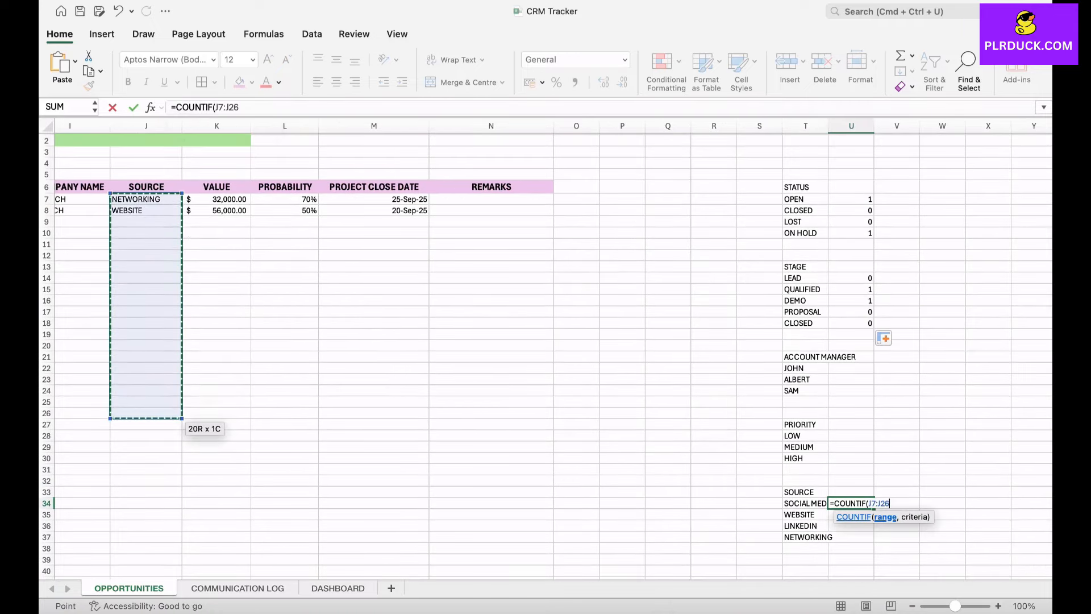
{"action": "type", "text": ","}
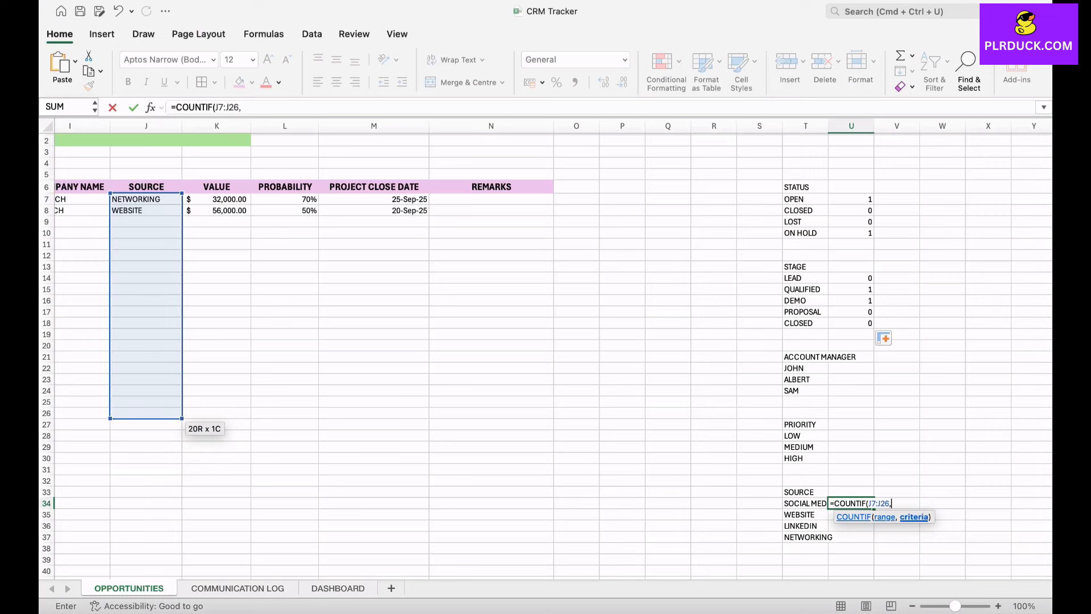
{"action": "key", "text": "Left"}
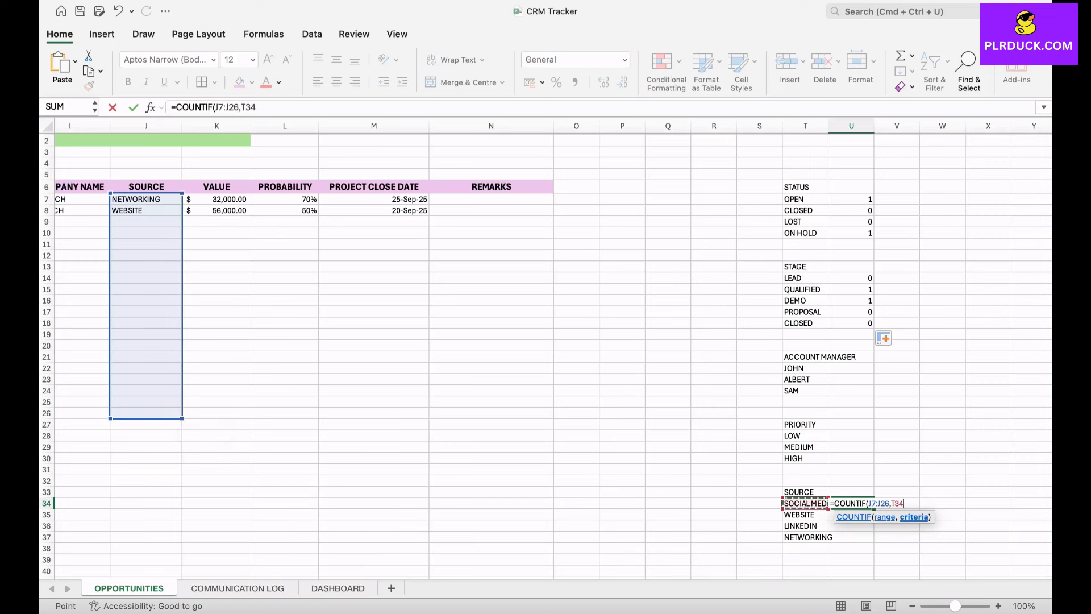
{"action": "type", "text": ")"}
{"action": "key", "text": "Return"}
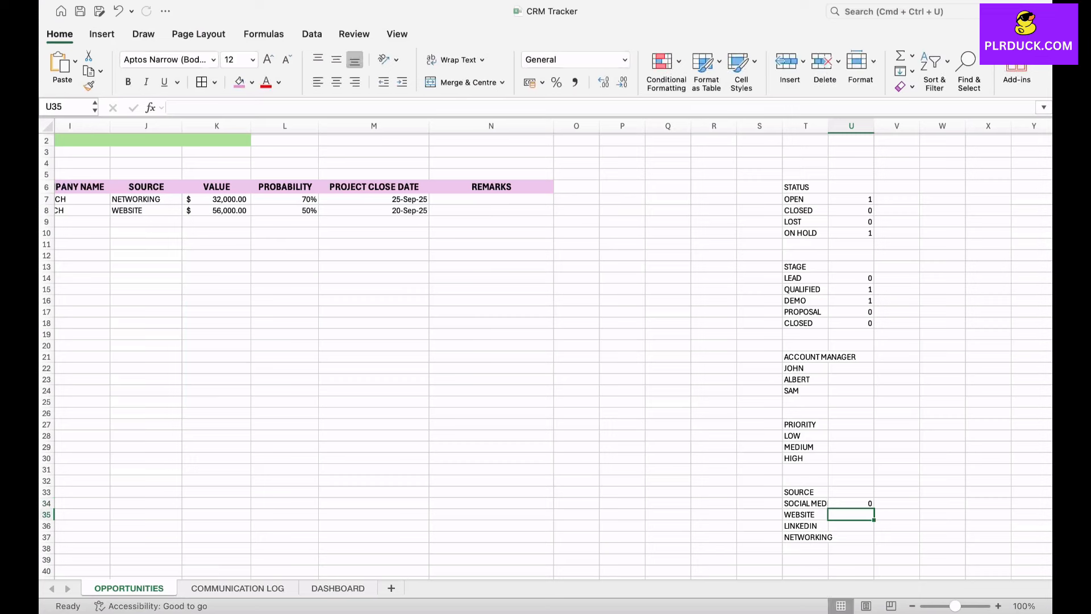
Make the source range in U34's formula absolute so it reads =COUNTIF($J$7:$J$26,T34)
{"action": "key", "text": "Up"}
{"action": "left_click", "coordinate": [216, 107]}
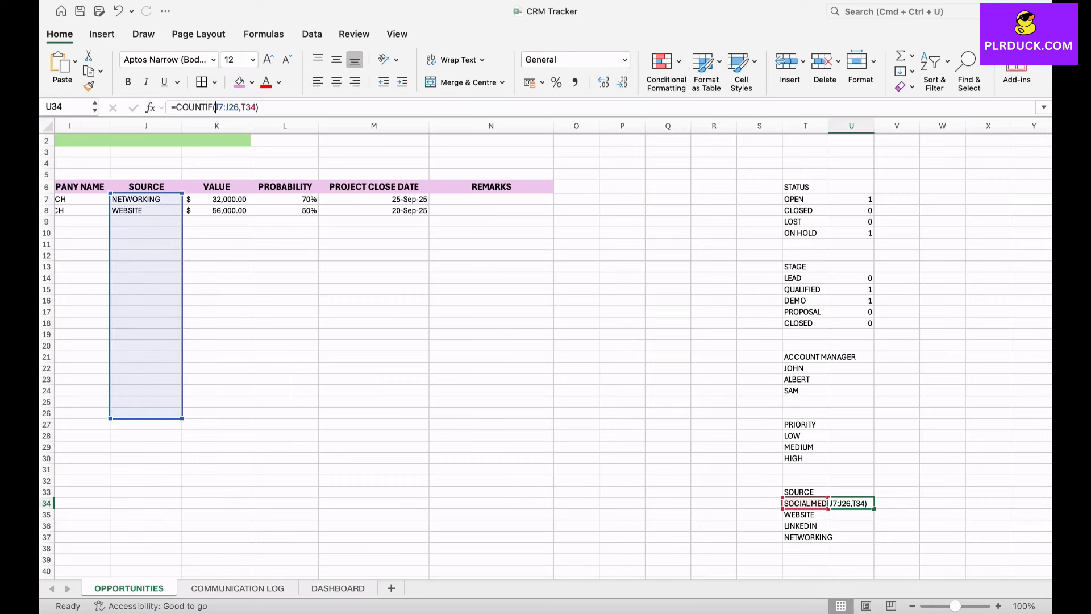
{"action": "type", "text": "$"}
{"action": "key", "text": "Right"}
{"action": "type", "text": "$"}
{"action": "key", "text": "Right"}
{"action": "key", "text": "Right"}
{"action": "type", "text": "$"}
{"action": "key", "text": "Right"}
{"action": "type", "text": "$"}
{"action": "key", "text": "Return"}
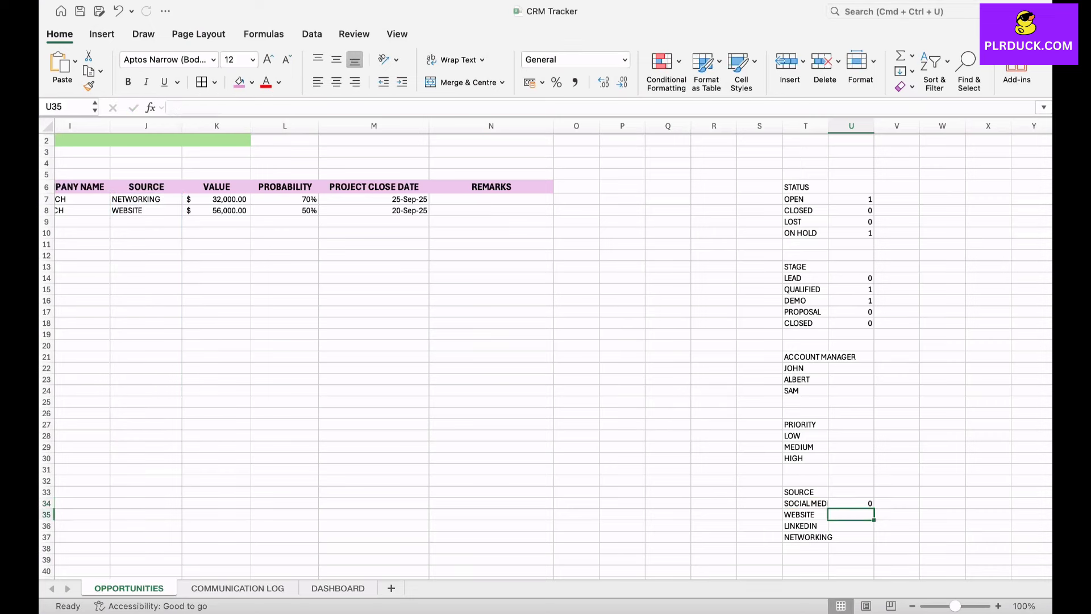
Fill the SOCIAL MEDIA count formula from U34 down to U37 for the WEBSITE, LINKEDIN and NETWORKING sources
{"action": "left_click", "coordinate": [851, 504]}
{"action": "left_click_drag", "start_coordinate": [874, 508], "coordinate": [870, 540]}
{"action": "left_click", "coordinate": [942, 503]}
Insert a 2D clustered column chart from the STATUS labels and counts in T7:U10
{"action": "scroll", "coordinate": [545, 349], "scroll_direction": "down", "scroll_amount": 2}
{"action": "scroll", "coordinate": [545, 350], "scroll_direction": "right", "scroll_amount": 1}
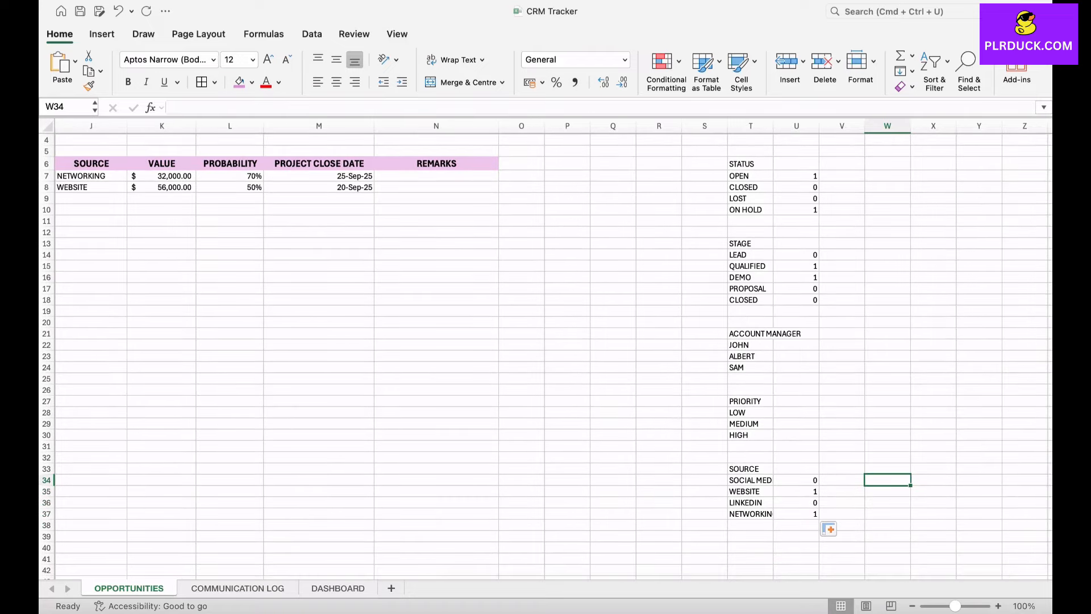
{"action": "scroll", "coordinate": [546, 350], "scroll_direction": "up", "scroll_amount": 2}
{"action": "scroll", "coordinate": [546, 350], "scroll_direction": "right", "scroll_amount": 1}
{"action": "left_click_drag", "start_coordinate": [733, 198], "coordinate": [795, 232]}
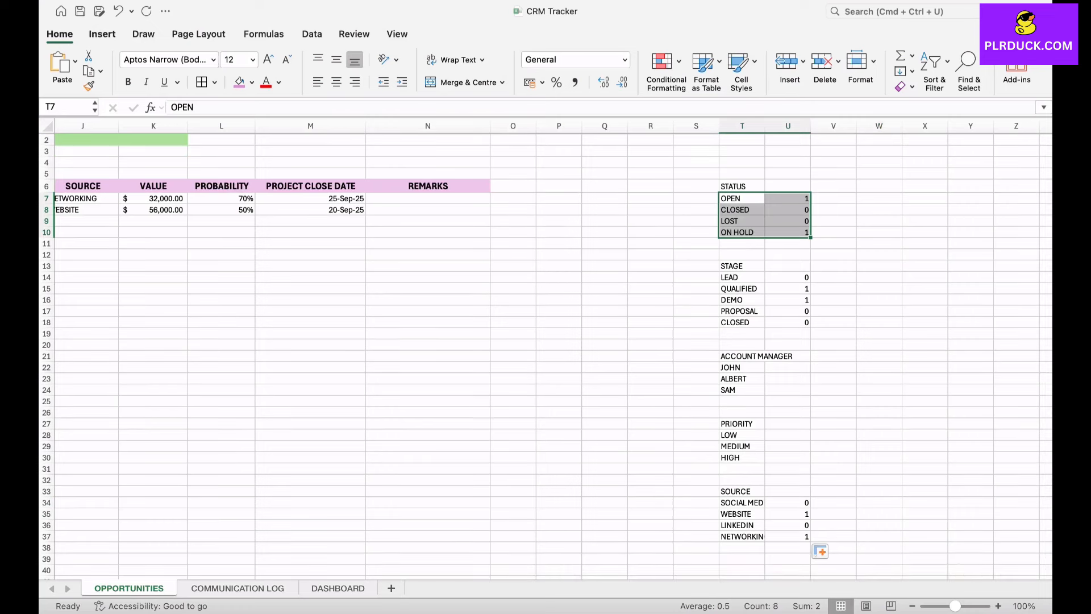
{"action": "left_click", "coordinate": [101, 34]}
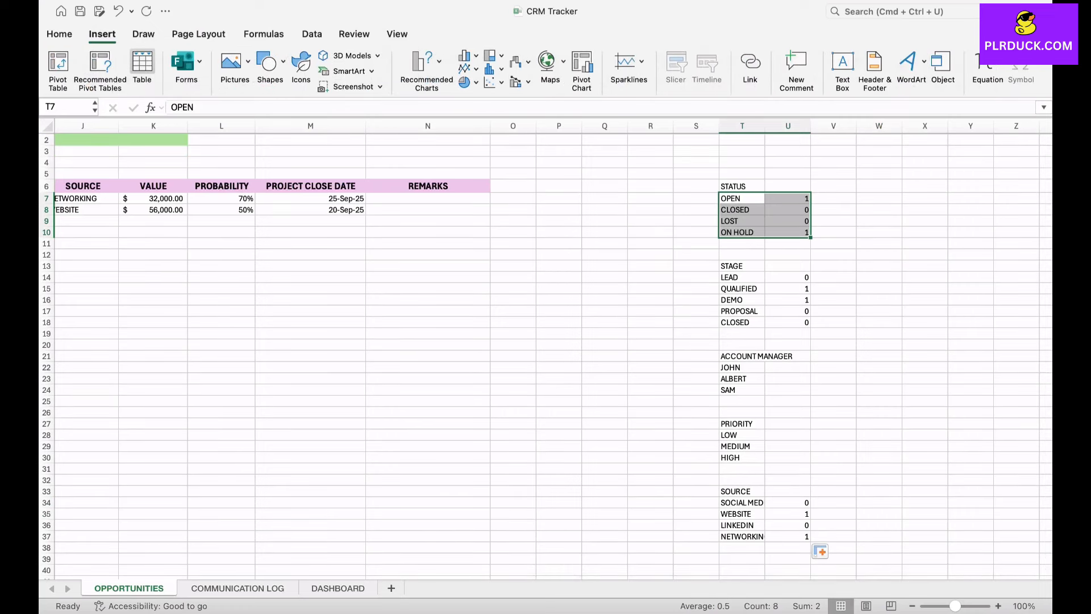
{"action": "left_click", "coordinate": [467, 55]}
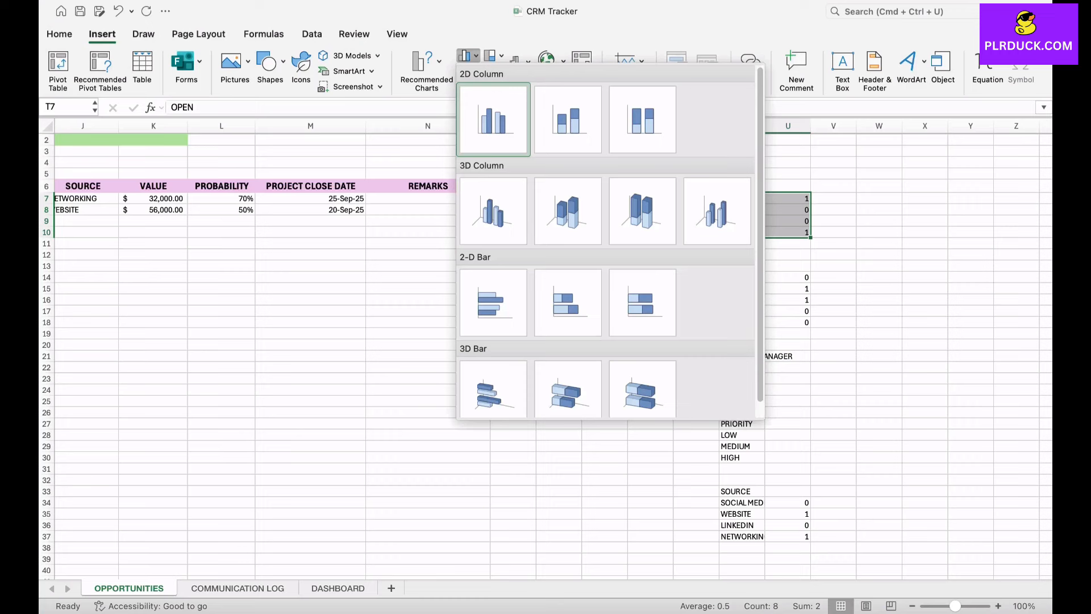
{"action": "left_click", "coordinate": [493, 119]}
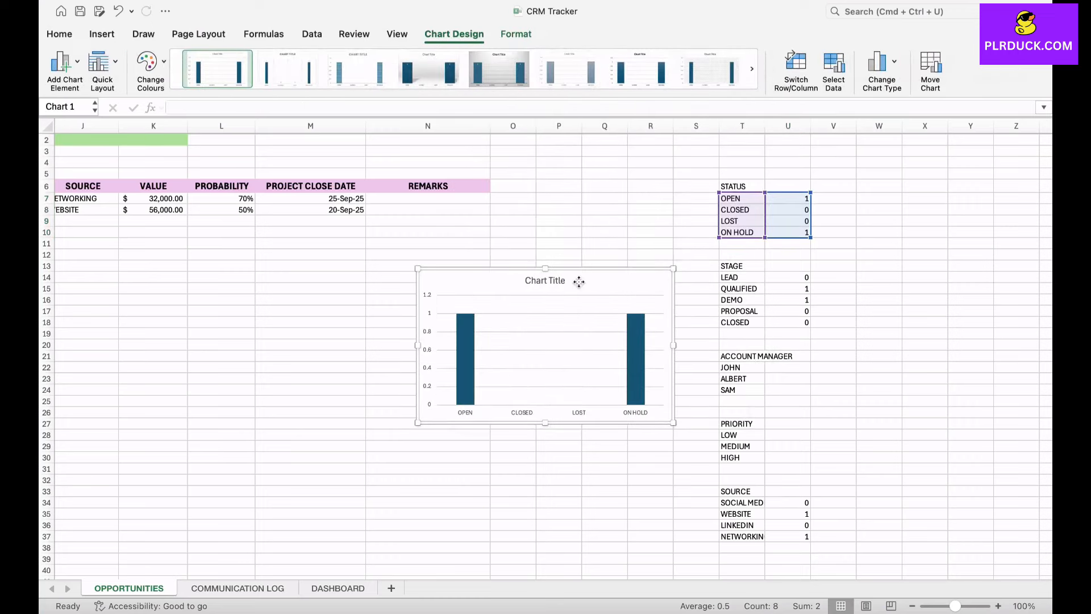
Move the status column chart to the DASHBOARD sheet as an embedded object
{"action": "right_click", "coordinate": [579, 281]}
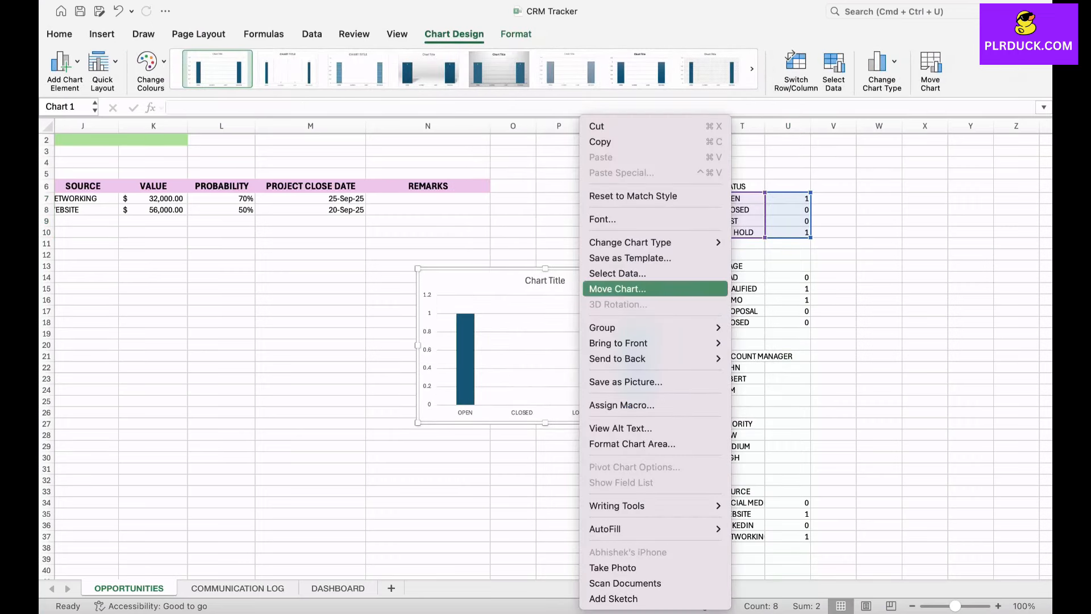
{"action": "left_click", "coordinate": [614, 288]}
{"action": "left_click", "coordinate": [599, 216]}
{"action": "left_click", "coordinate": [557, 244]}
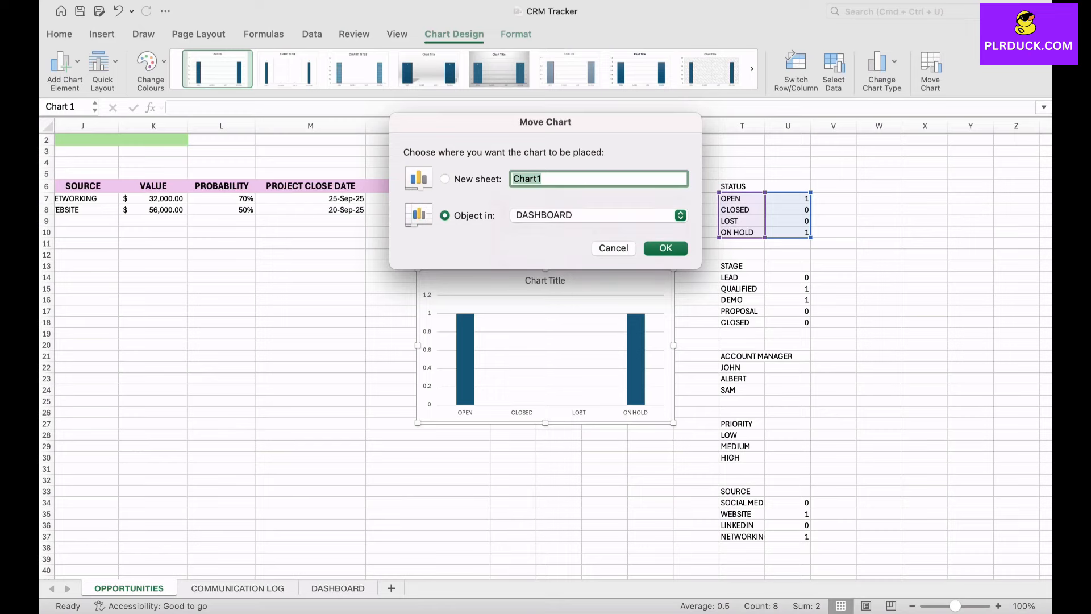
{"action": "key", "text": "Return"}
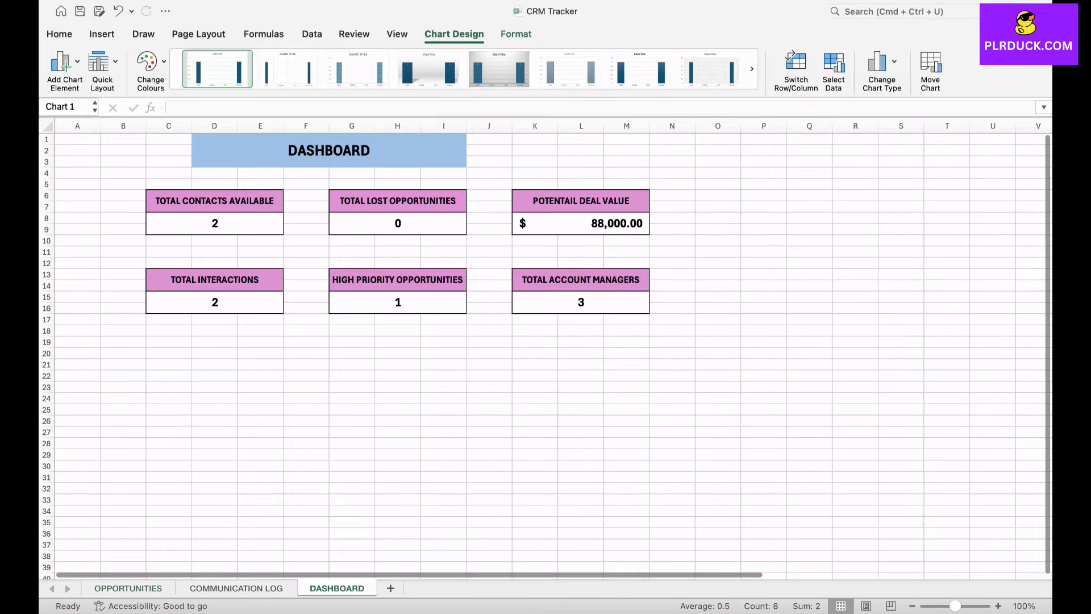
Place the status chart below the TOTAL INTERACTIONS card and enlarge it to span about columns B to H, rows 19 to 34
{"action": "scroll", "coordinate": [546, 352], "scroll_direction": "down", "scroll_amount": 3}
{"action": "left_click_drag", "start_coordinate": [832, 244], "coordinate": [147, 318]}
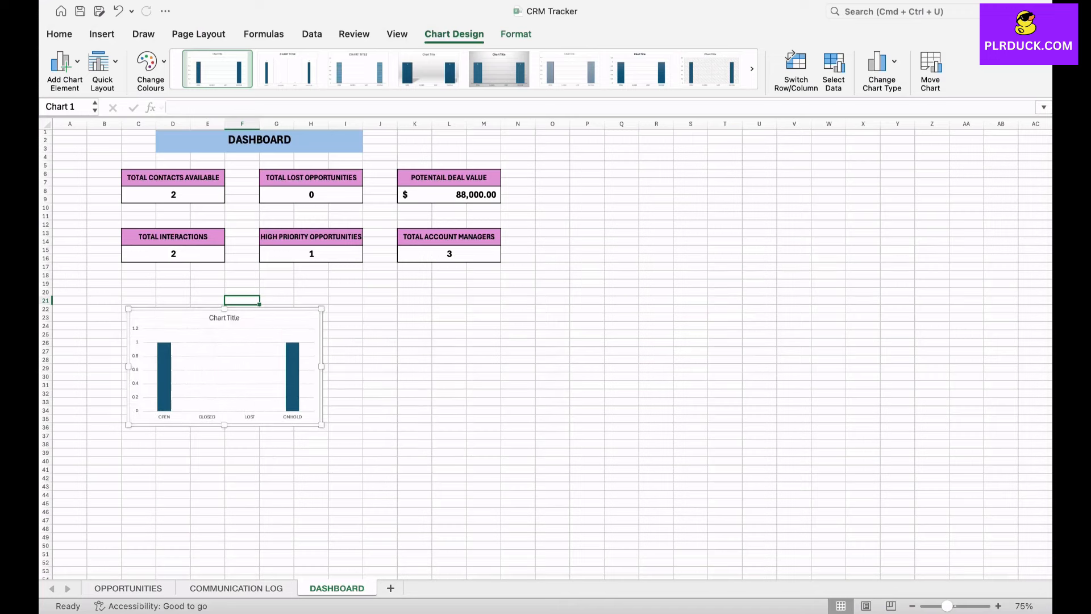
{"action": "scroll", "coordinate": [138, 311], "scroll_direction": "up", "scroll_amount": 5}
{"action": "scroll", "coordinate": [138, 312], "scroll_direction": "down", "scroll_amount": 3}
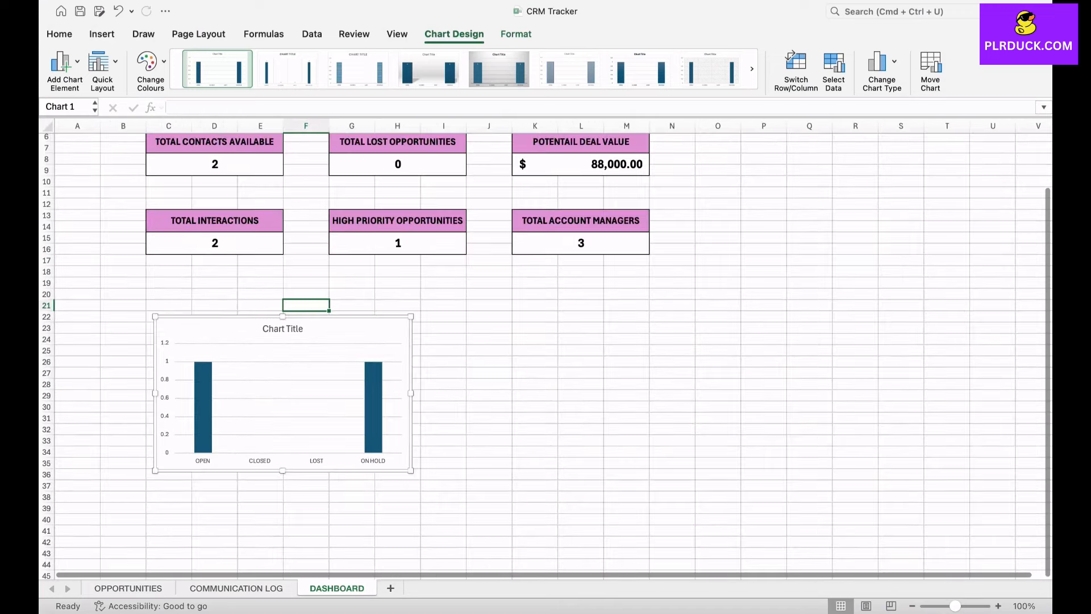
{"action": "left_click_drag", "start_coordinate": [411, 316], "coordinate": [490, 297]}
{"action": "left_click_drag", "start_coordinate": [322, 297], "coordinate": [322, 292]}
{"action": "left_click_drag", "start_coordinate": [420, 301], "coordinate": [322, 288]}
{"action": "left_click_drag", "start_coordinate": [390, 367], "coordinate": [358, 375]}
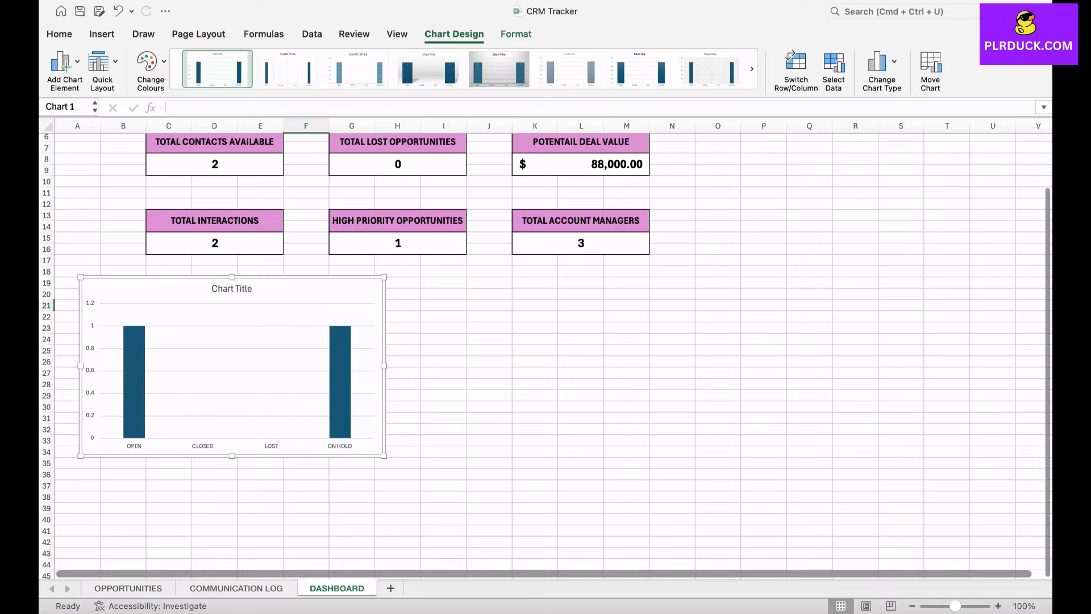
{"action": "left_click", "coordinate": [128, 588]}
{"action": "scroll", "coordinate": [545, 340], "scroll_direction": "left", "scroll_amount": 10}
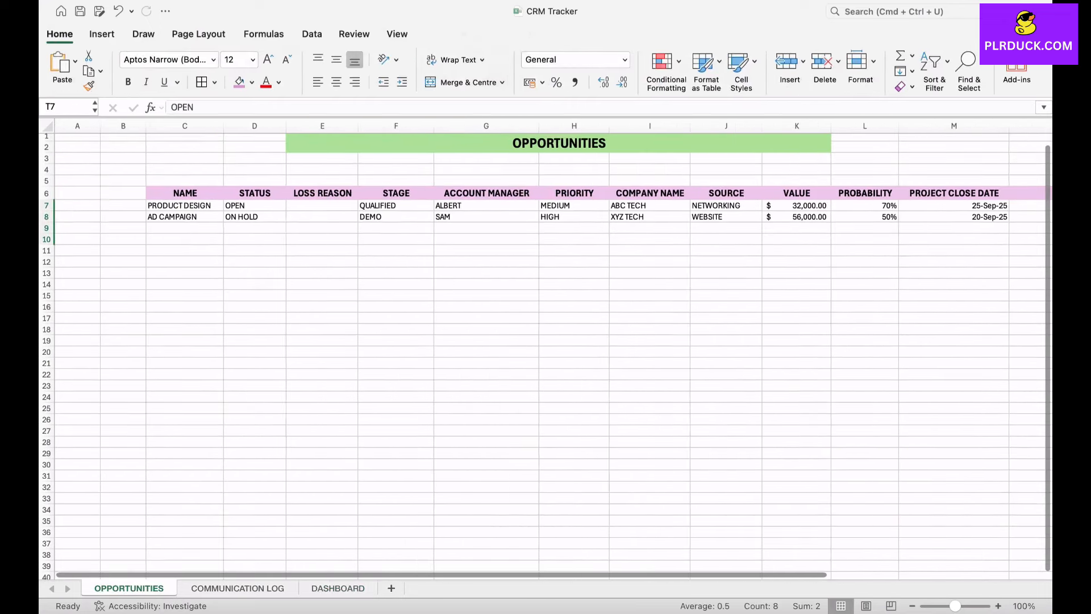
{"action": "scroll", "coordinate": [546, 340], "scroll_direction": "right", "scroll_amount": 1}
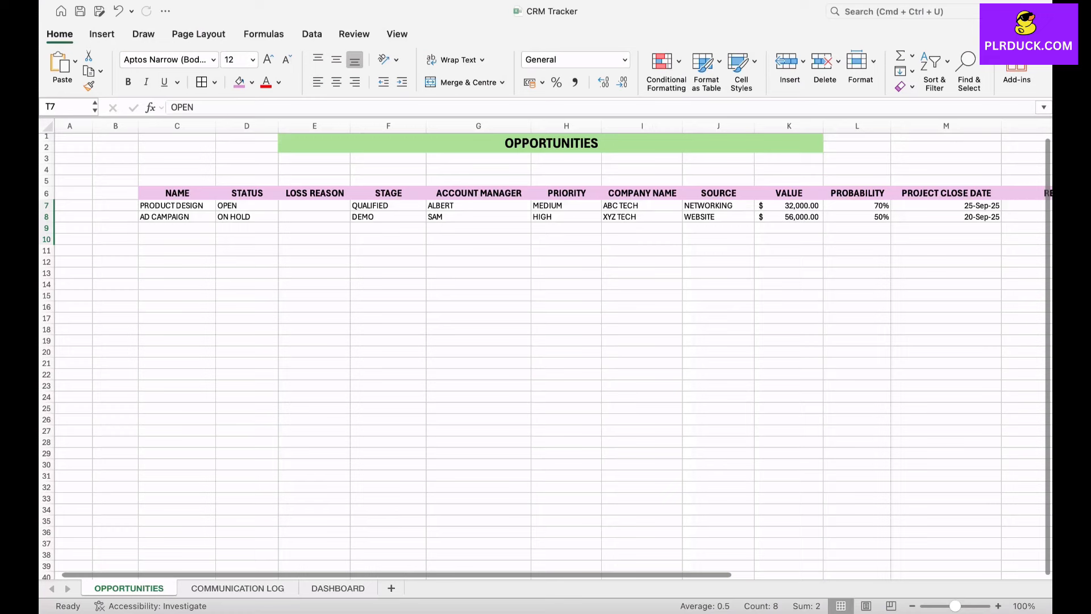
{"action": "left_click", "coordinate": [338, 588]}
Replace the column chart's title on the dashboard with CLIENT BY STATUS
{"action": "left_click", "coordinate": [232, 289]}
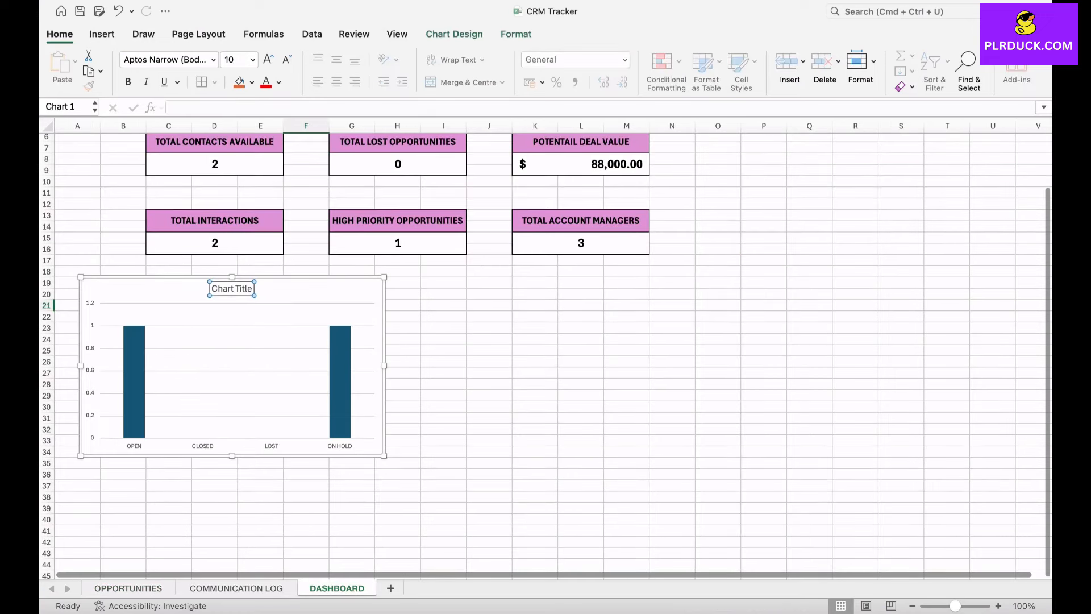
{"action": "double_click", "coordinate": [245, 290]}
{"action": "triple_click", "coordinate": [245, 289]}
{"action": "type", "text": "CLIENT BY STATUS"}
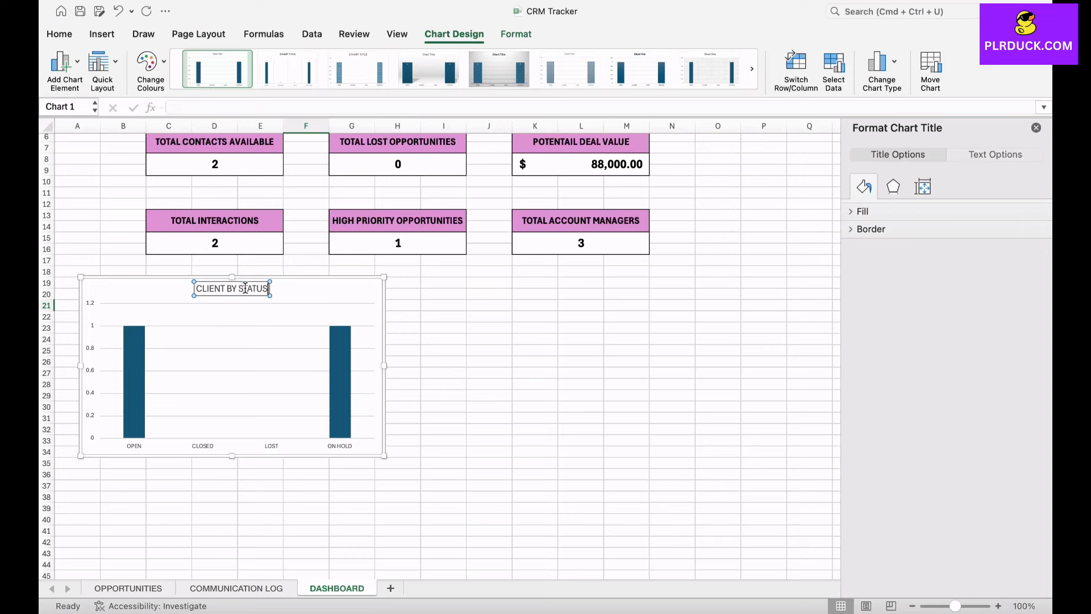
{"action": "left_click", "coordinate": [535, 406]}
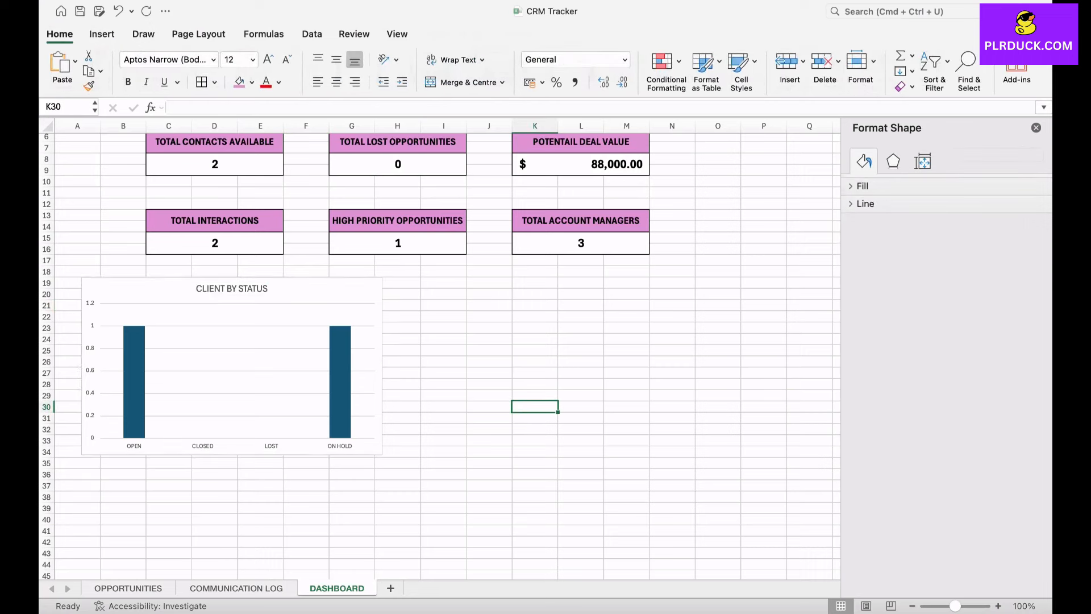
Change the fill colour of the CLIENT BY STATUS columns to light green
{"action": "left_click", "coordinate": [340, 382]}
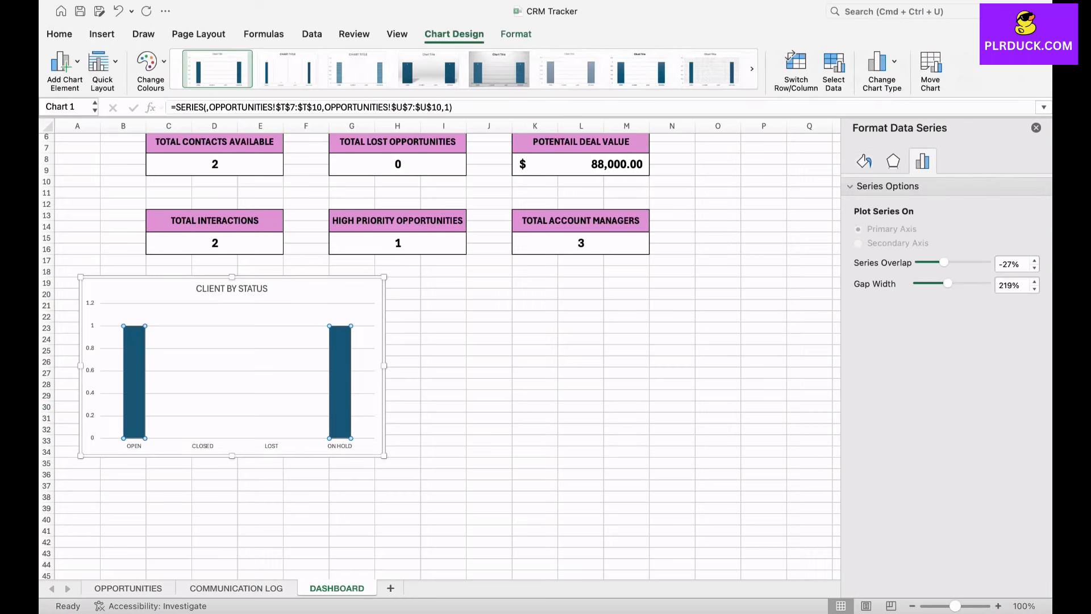
{"action": "left_click", "coordinate": [864, 161]}
{"action": "left_click", "coordinate": [862, 186]}
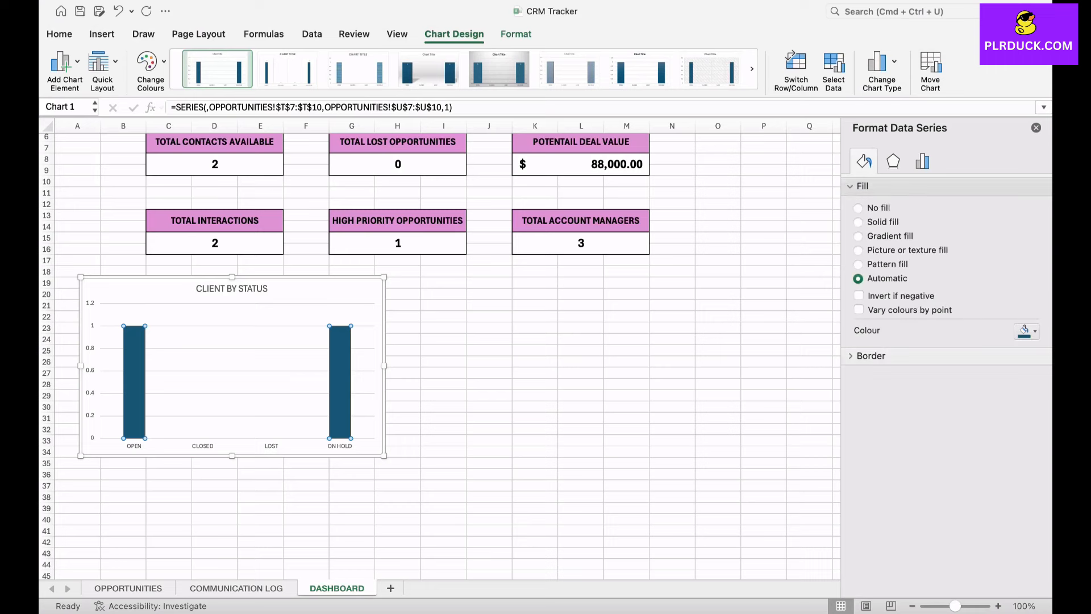
{"action": "left_click", "coordinate": [1026, 331]}
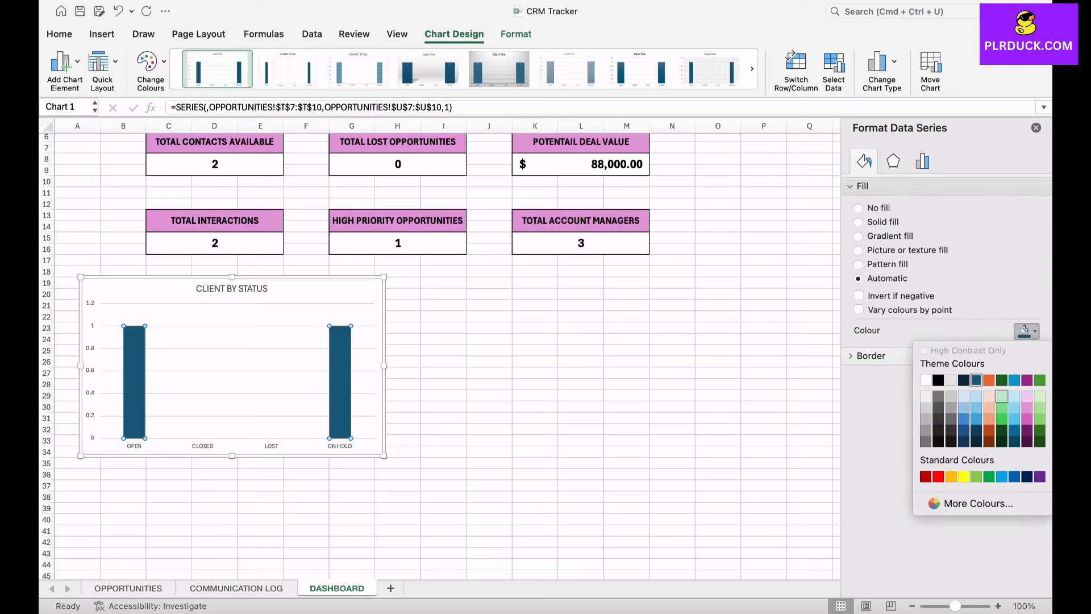
{"action": "left_click", "coordinate": [1001, 407]}
{"action": "left_click", "coordinate": [581, 395]}
{"action": "left_click", "coordinate": [489, 395]}
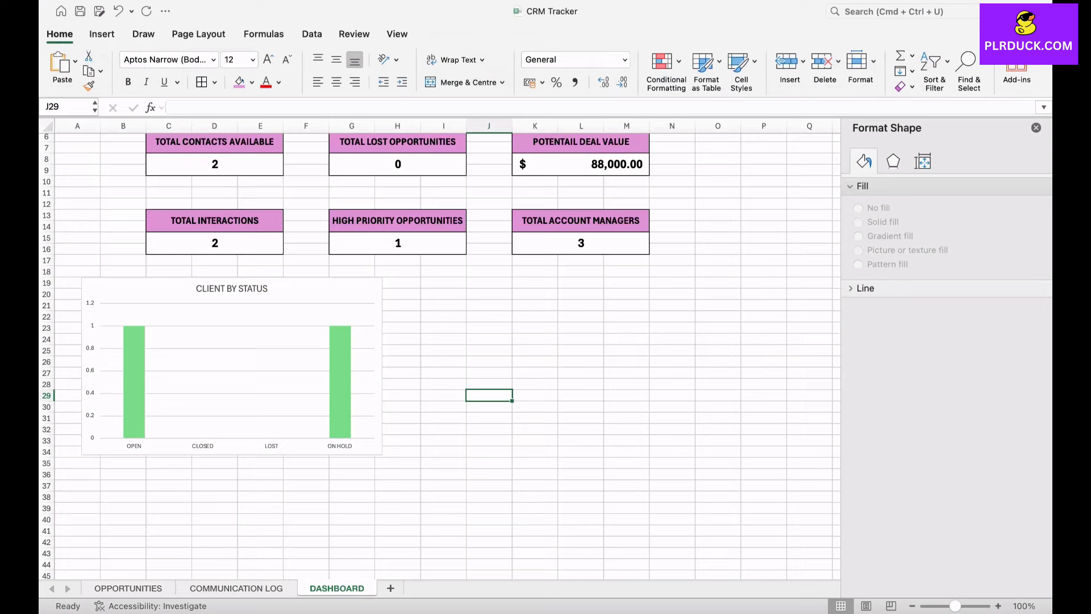
Insert a basic 2D pie chart from the STAGE labels and counts in T14:U18 of the OPPORTUNITIES sheet
{"action": "left_click", "coordinate": [128, 589]}
{"action": "scroll", "coordinate": [439, 348], "scroll_direction": "right", "scroll_amount": 10}
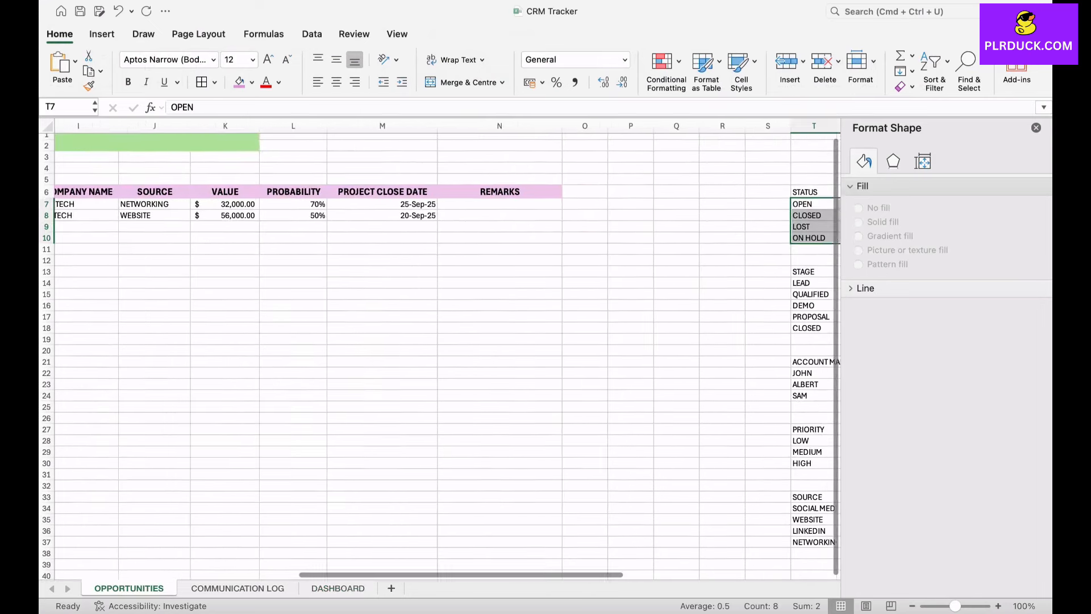
{"action": "left_click_drag", "start_coordinate": [622, 266], "coordinate": [670, 312]}
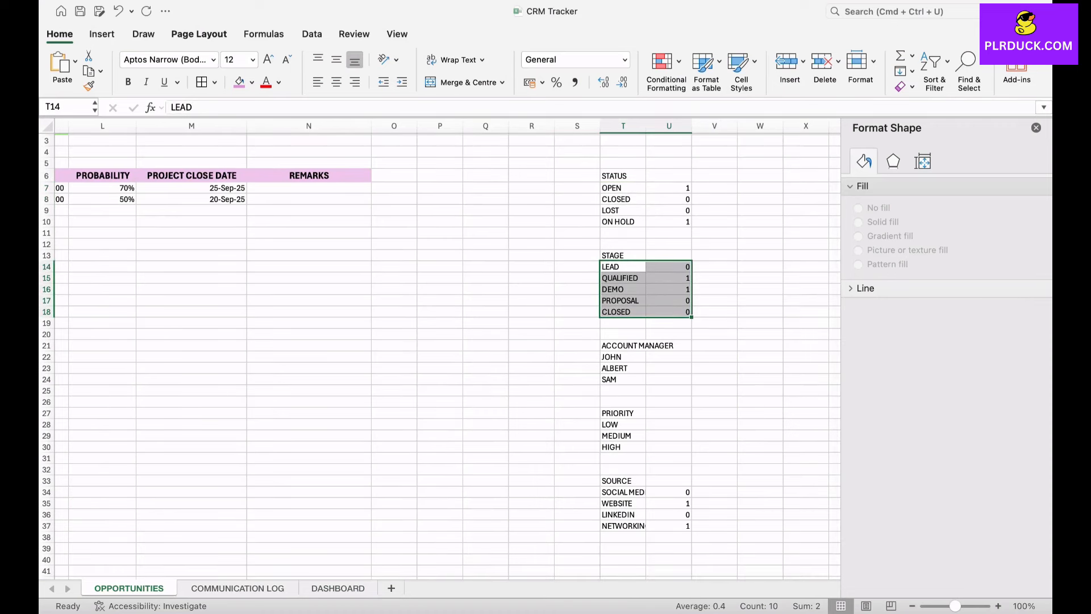
{"action": "left_click", "coordinate": [102, 35]}
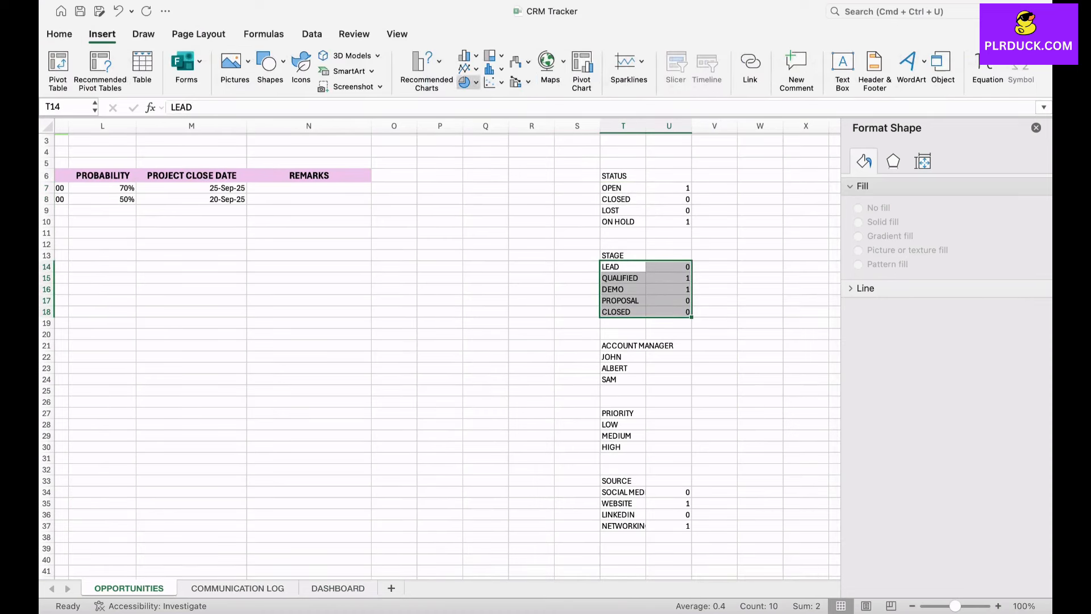
{"action": "left_click", "coordinate": [464, 83]}
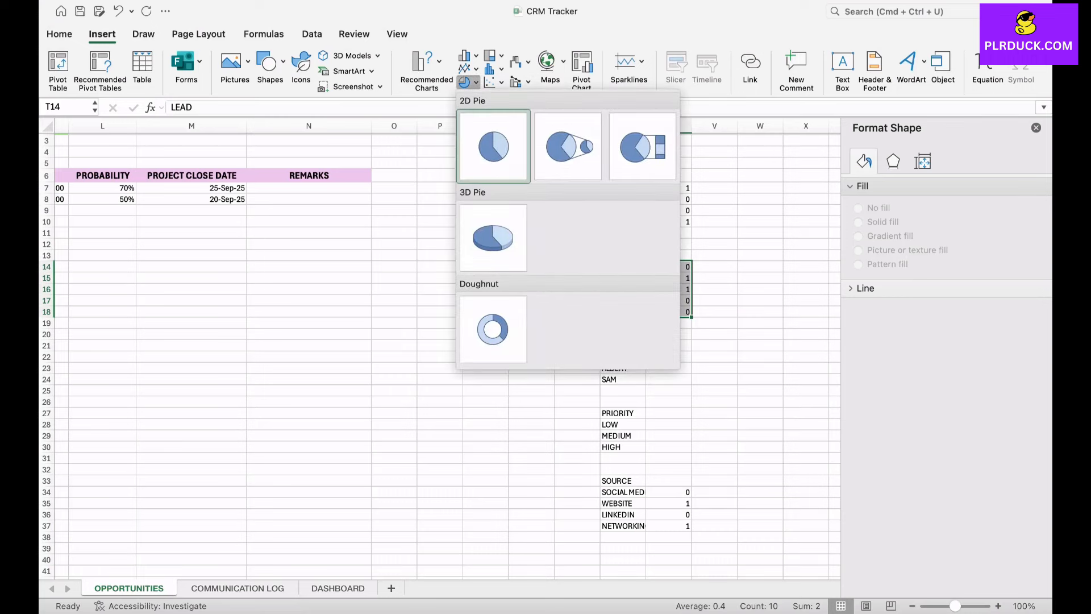
{"action": "left_click", "coordinate": [493, 146]}
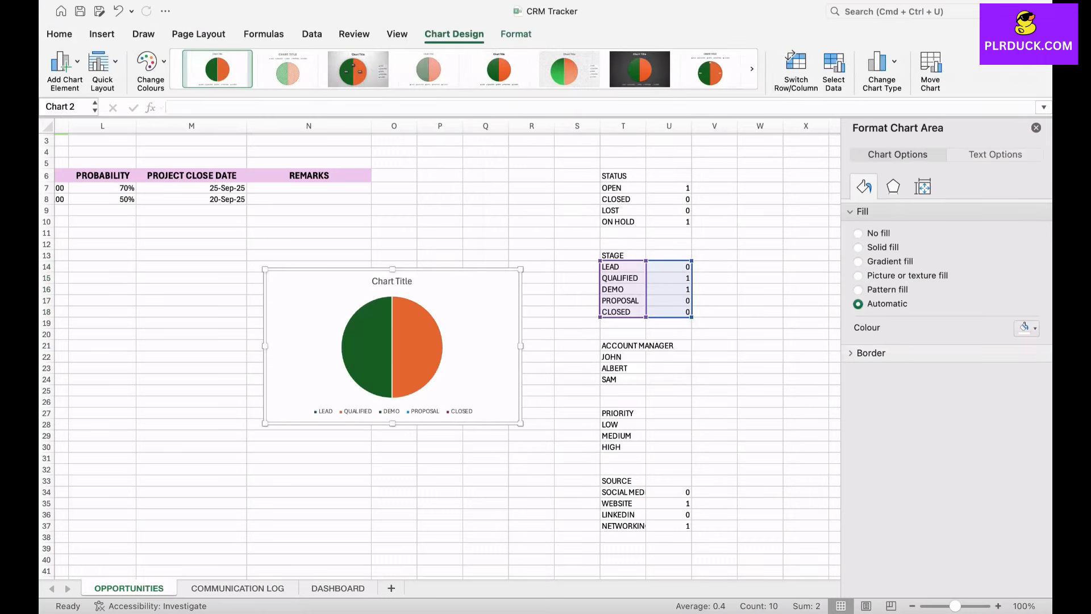
Move the stage pie chart to the DASHBOARD sheet as an embedded object
{"action": "right_click", "coordinate": [450, 293]}
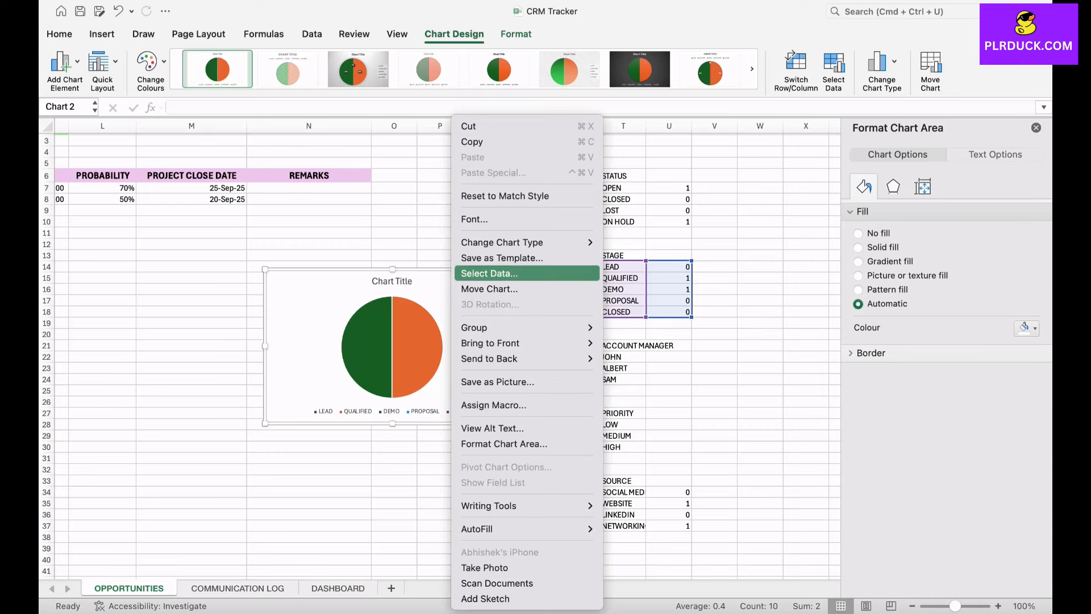
{"action": "left_click", "coordinate": [489, 289]}
{"action": "left_click", "coordinate": [596, 215]}
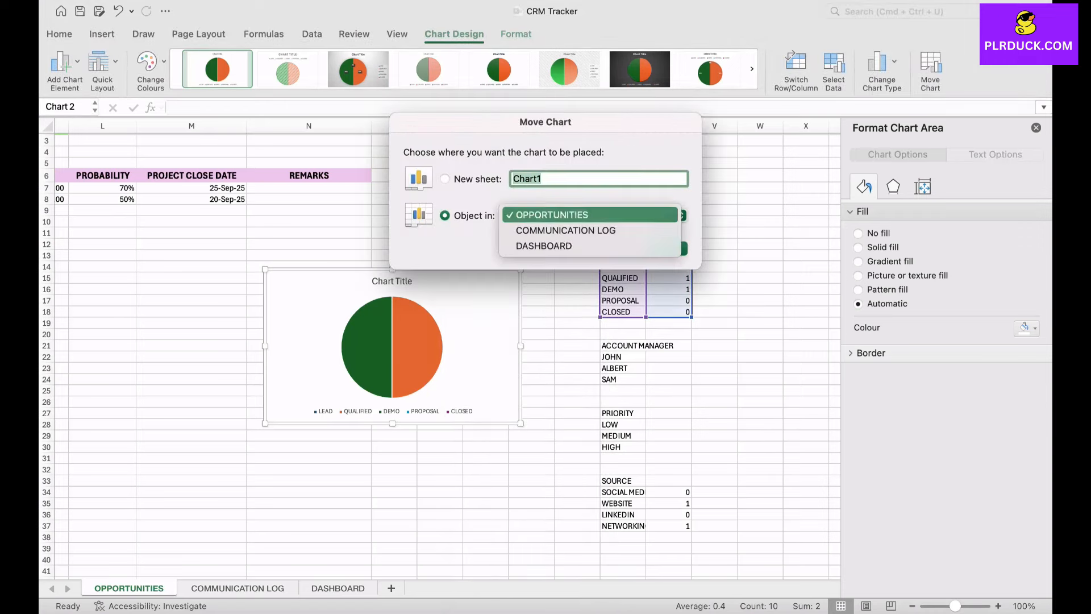
{"action": "left_click", "coordinate": [546, 244]}
{"action": "key", "text": "Return"}
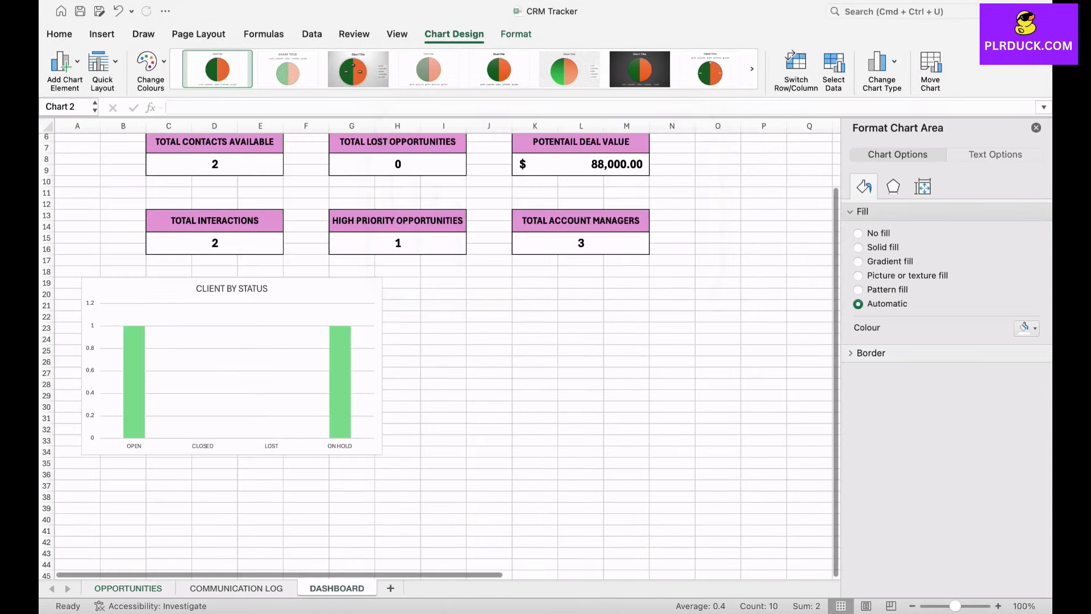
Position the pie chart directly beside the CLIENT BY STATUS chart and enlarge it to about the same height
{"action": "scroll", "coordinate": [545, 352], "scroll_direction": "right", "scroll_amount": 5}
{"action": "left_click_drag", "start_coordinate": [780, 303], "coordinate": [154, 376]}
{"action": "scroll", "coordinate": [154, 376], "scroll_direction": "left", "scroll_amount": 4}
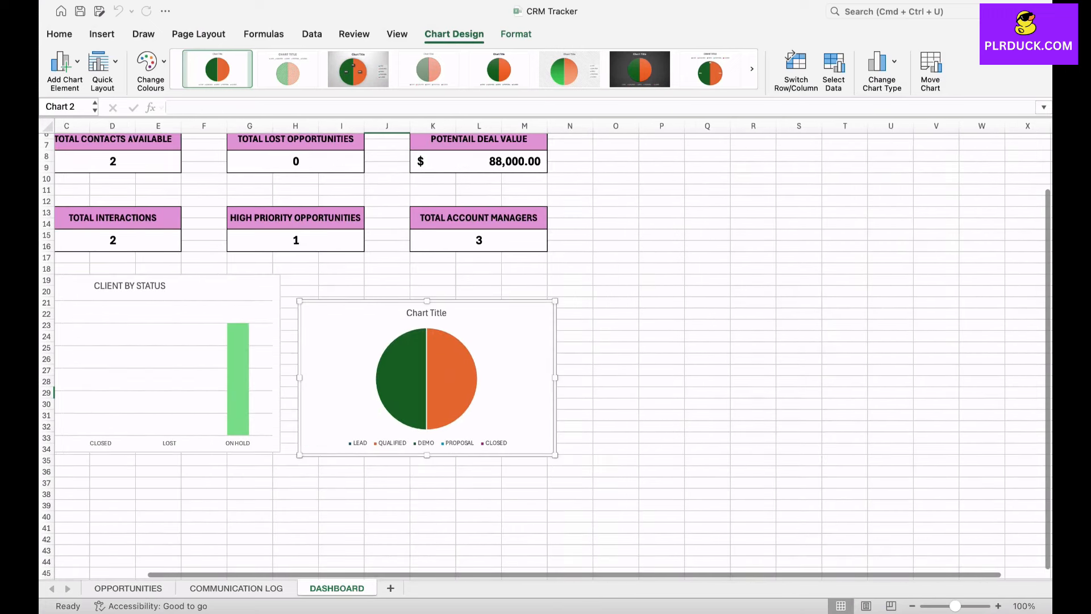
{"action": "left_click_drag", "start_coordinate": [347, 324], "coordinate": [340, 295]}
Replace the pie chart's title with CLIENT BY STAGE
{"action": "double_click", "coordinate": [431, 284]}
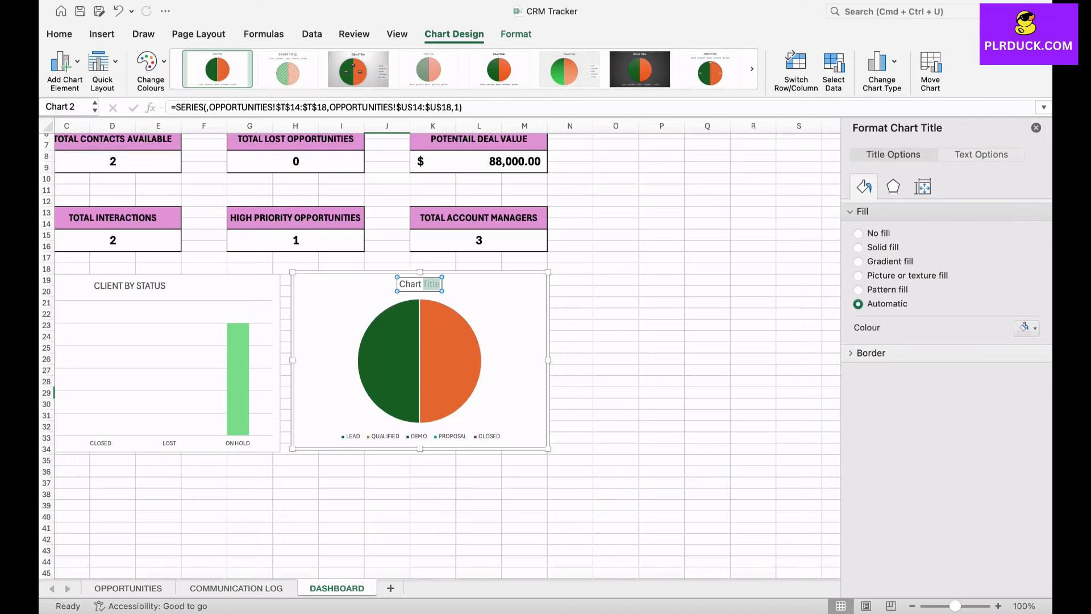
{"action": "key", "text": "super+a"}
{"action": "type", "text": "CLIENT BY"}
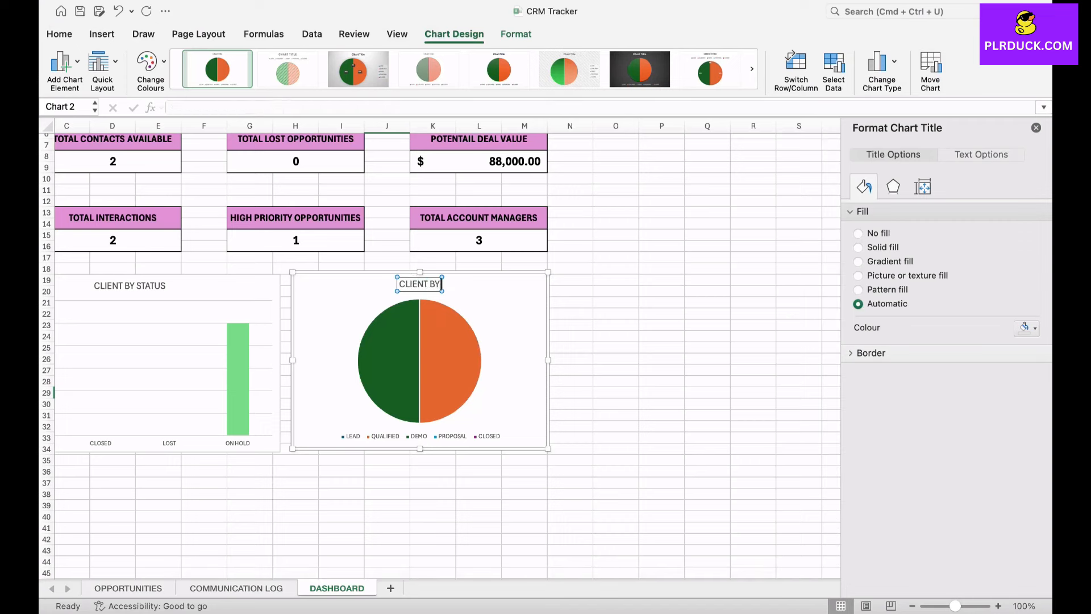
{"action": "type", "text": " STAGE"}
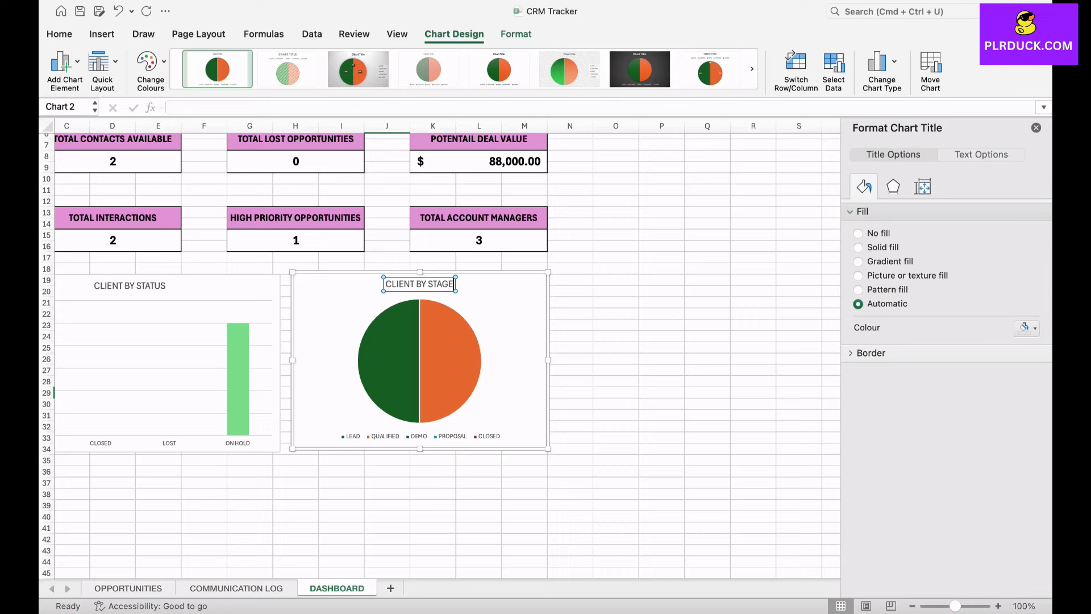
Change the fill of the pie chart's orange QUALIFIED slice to light pink
{"action": "left_click", "coordinate": [449, 359]}
{"action": "left_click", "coordinate": [1027, 316]}
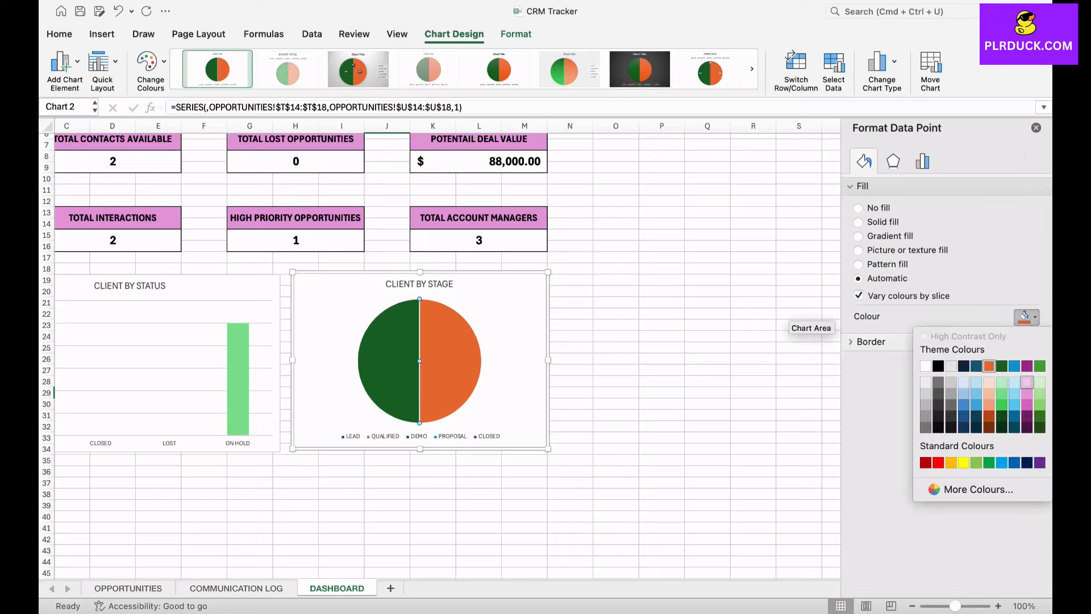
{"action": "left_click", "coordinate": [1027, 393]}
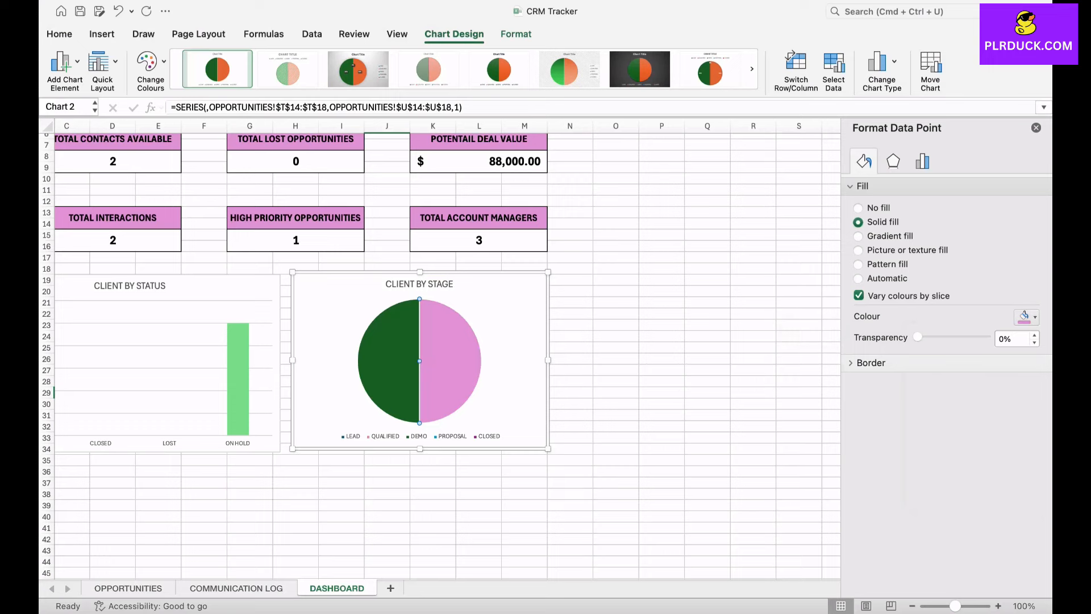
Change the fill of the CLIENT BY STAGE pie chart's dark green DEMO slice to light orange
{"action": "left_click", "coordinate": [858, 278]}
{"action": "left_click", "coordinate": [1026, 316]}
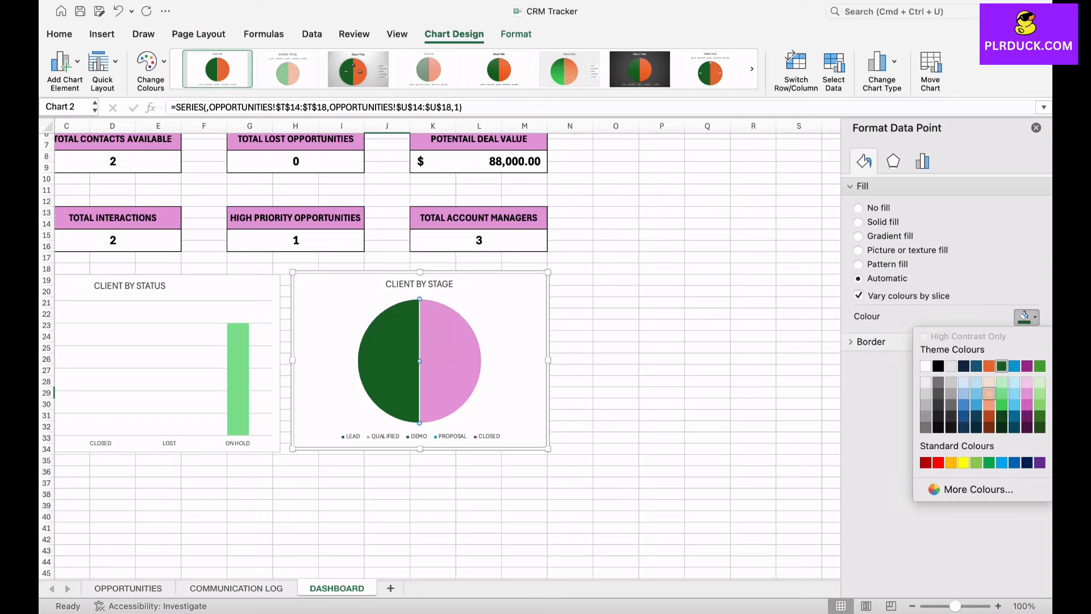
{"action": "left_click", "coordinate": [989, 392]}
{"action": "left_click", "coordinate": [662, 404]}
{"action": "left_click", "coordinate": [616, 381]}
{"action": "scroll", "coordinate": [441, 353], "scroll_direction": "up", "scroll_amount": 5}
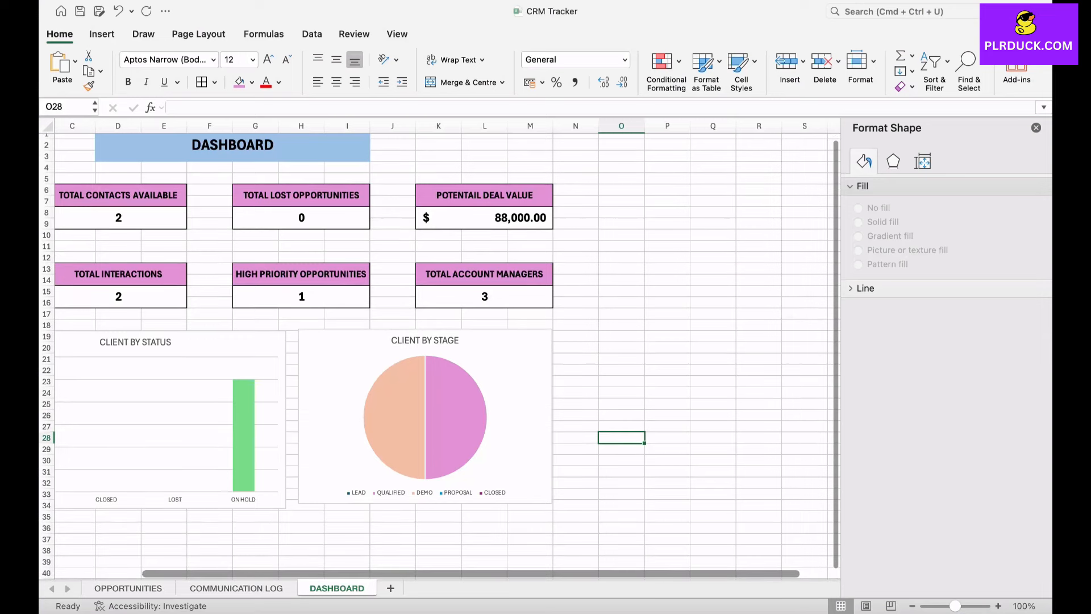
Insert a 2-D clustered bar chart from the SOURCE list and its counts in T34:U37 on the OPPORTUNITIES sheet
{"action": "left_click", "coordinate": [128, 588]}
{"action": "left_click_drag", "start_coordinate": [623, 492], "coordinate": [669, 526]}
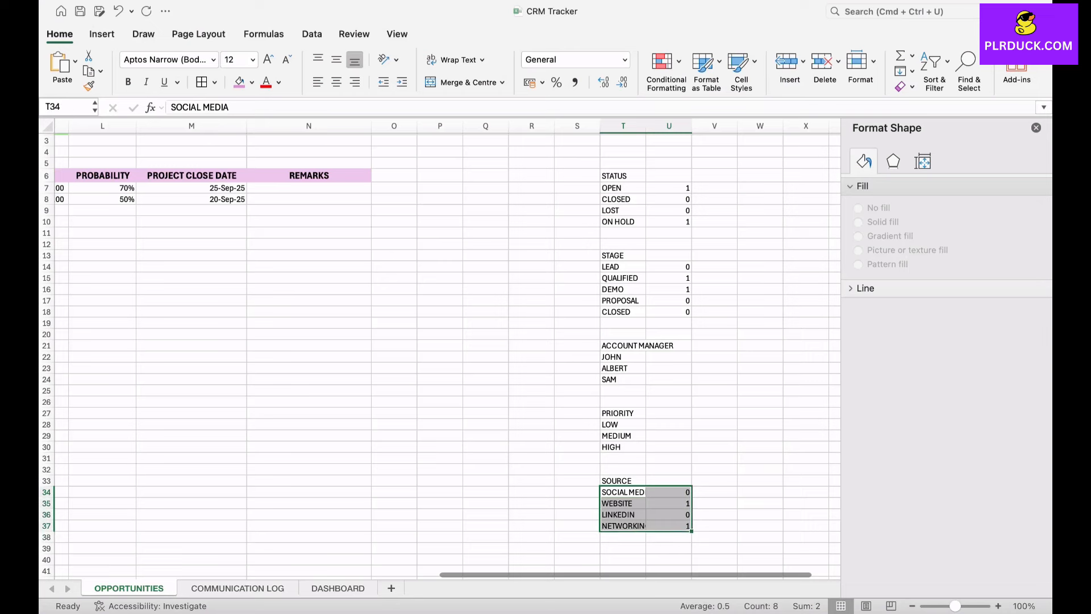
{"action": "left_click", "coordinate": [102, 34]}
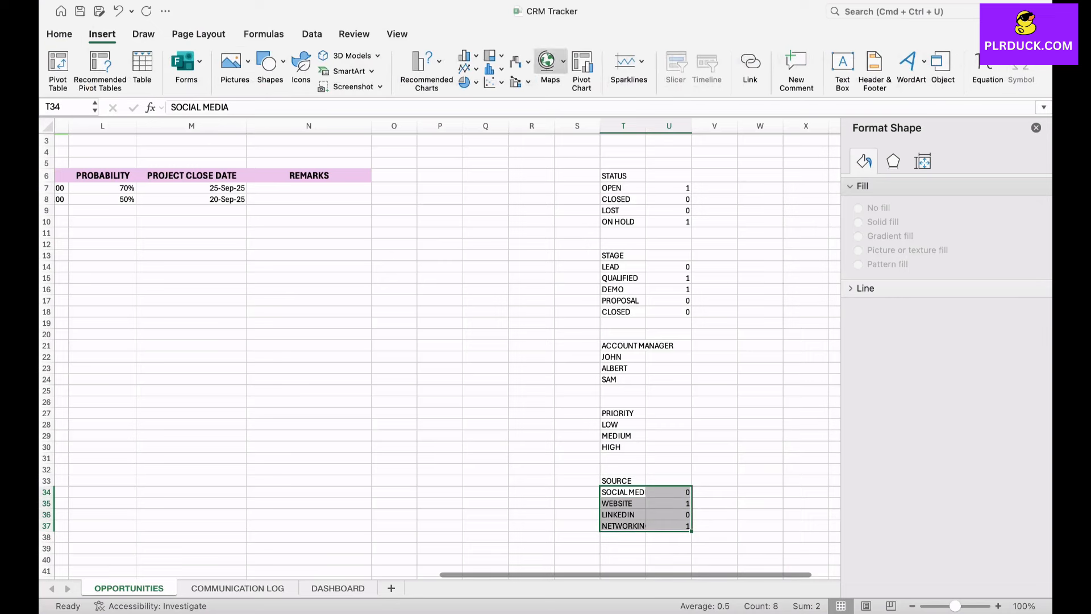
{"action": "left_click", "coordinate": [465, 55]}
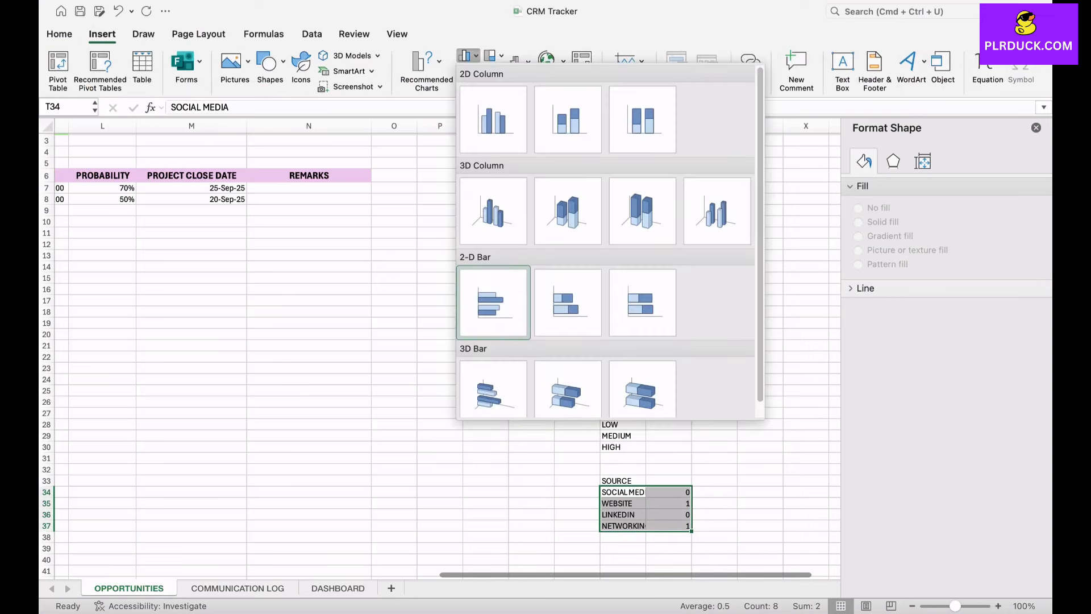
{"action": "left_click", "coordinate": [493, 303]}
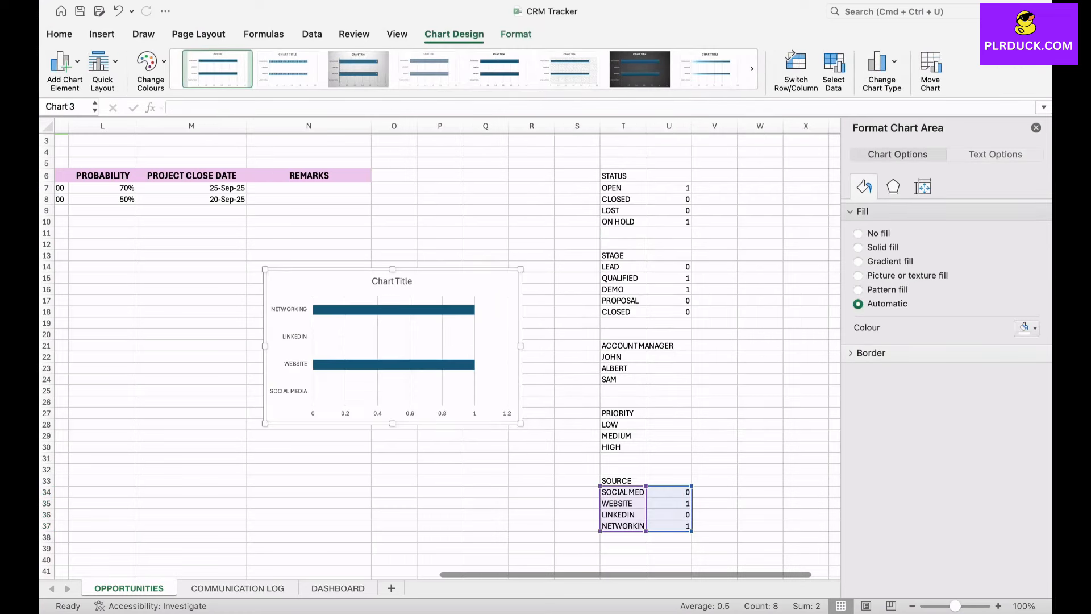
Move the source bar chart to the DASHBOARD sheet as an embedded object and place it beside the CLIENT BY STAGE chart at about equal height
{"action": "right_click", "coordinate": [492, 281]}
{"action": "left_click", "coordinate": [530, 289]}
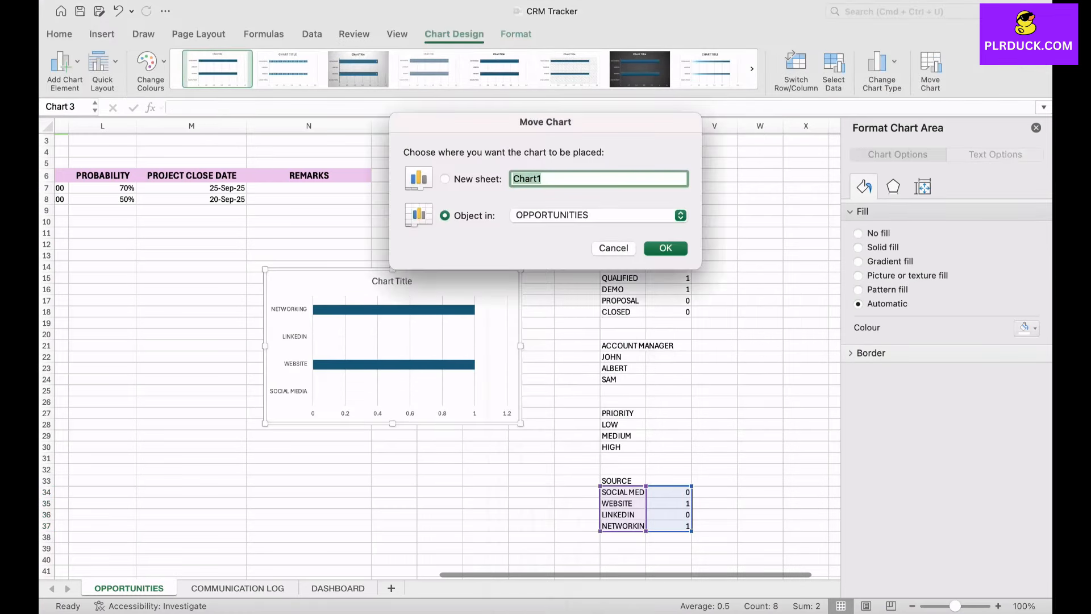
{"action": "left_click", "coordinate": [597, 215]}
{"action": "left_click", "coordinate": [590, 246]}
{"action": "key", "text": "Return"}
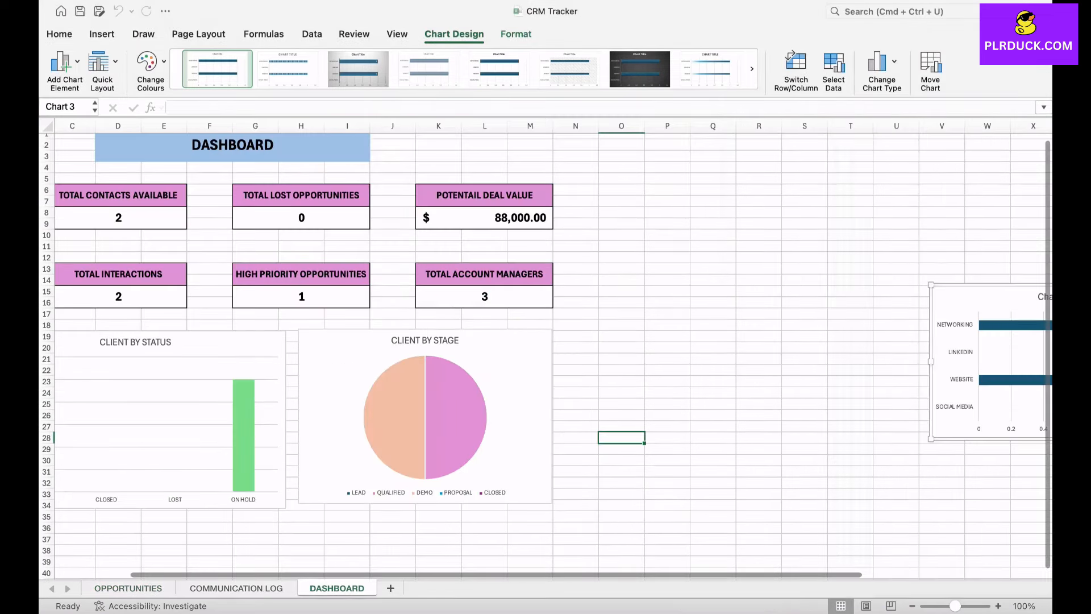
{"action": "left_click_drag", "start_coordinate": [990, 315], "coordinate": [619, 341]}
{"action": "left_click_drag", "start_coordinate": [693, 480], "coordinate": [693, 502]}
Replace the bar chart's title with CLIENT BY SOURCE
{"action": "double_click", "coordinate": [705, 341]}
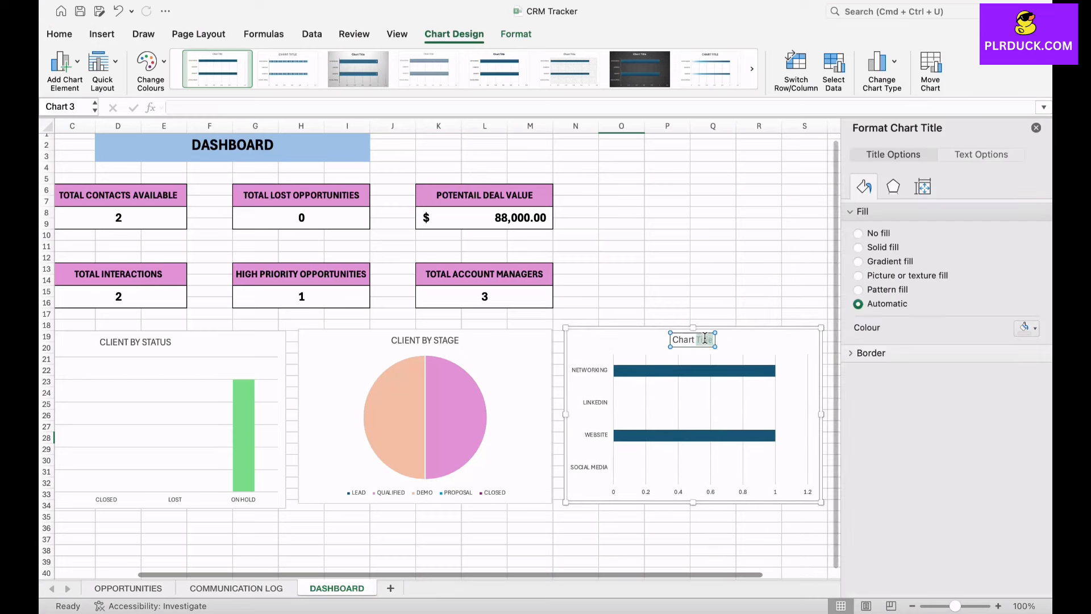
{"action": "triple_click", "coordinate": [706, 341]}
{"action": "type", "text": "CLIENT"}
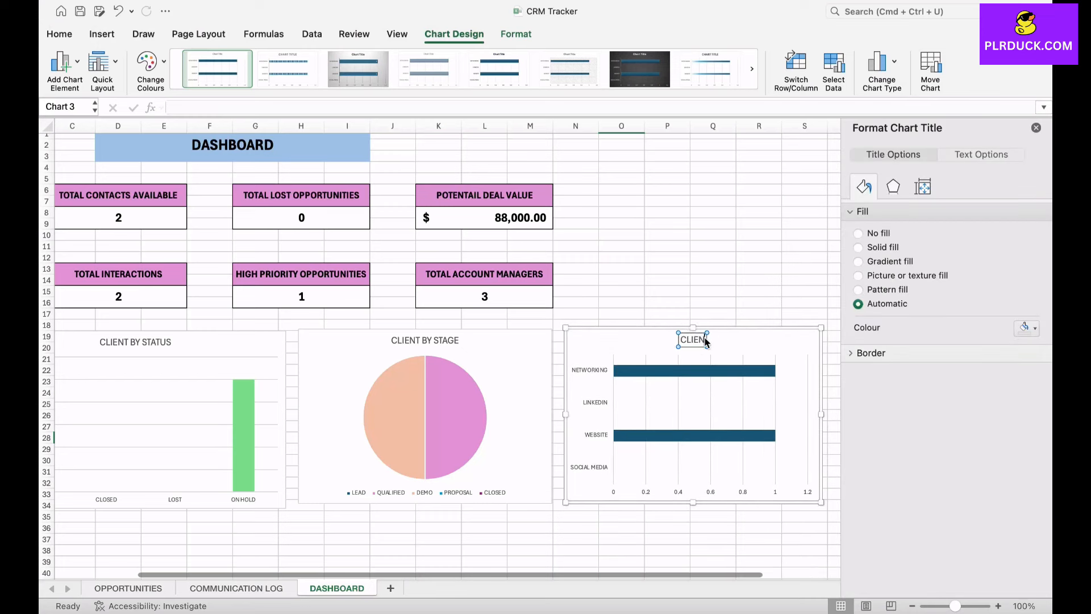
{"action": "type", "text": " BY SO"}
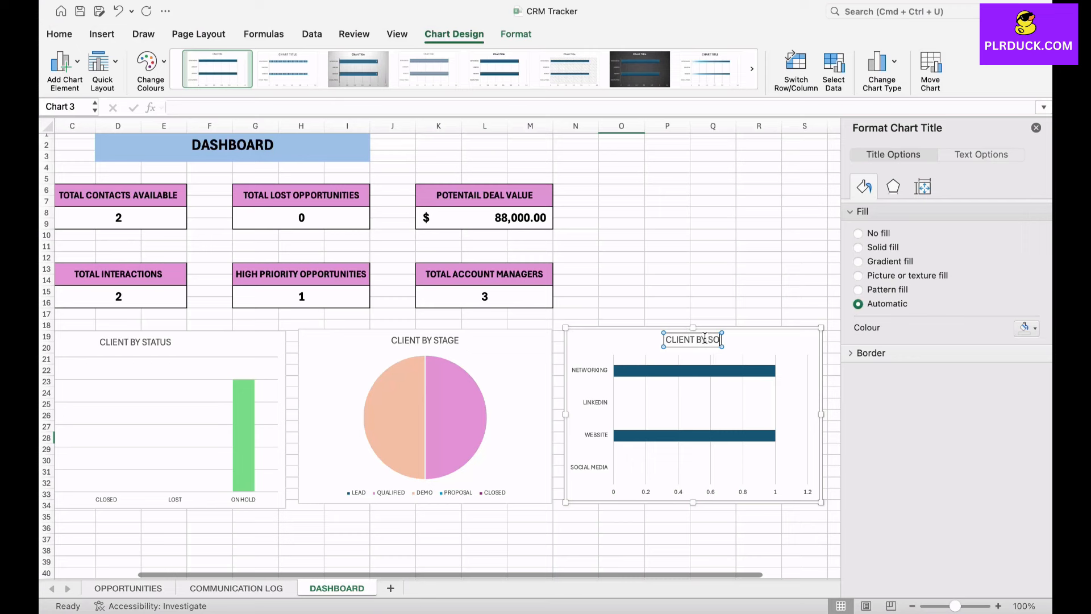
{"action": "type", "text": "URCE"}
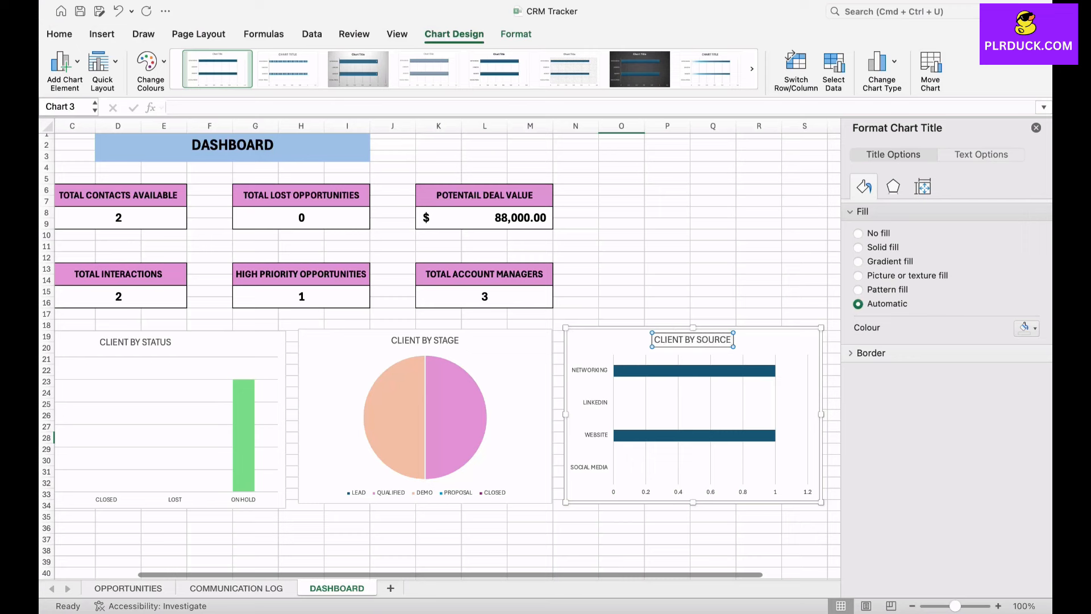
Change the fill of the CLIENT BY SOURCE bars to light blue and close the formatting pane
{"action": "left_click", "coordinate": [694, 370]}
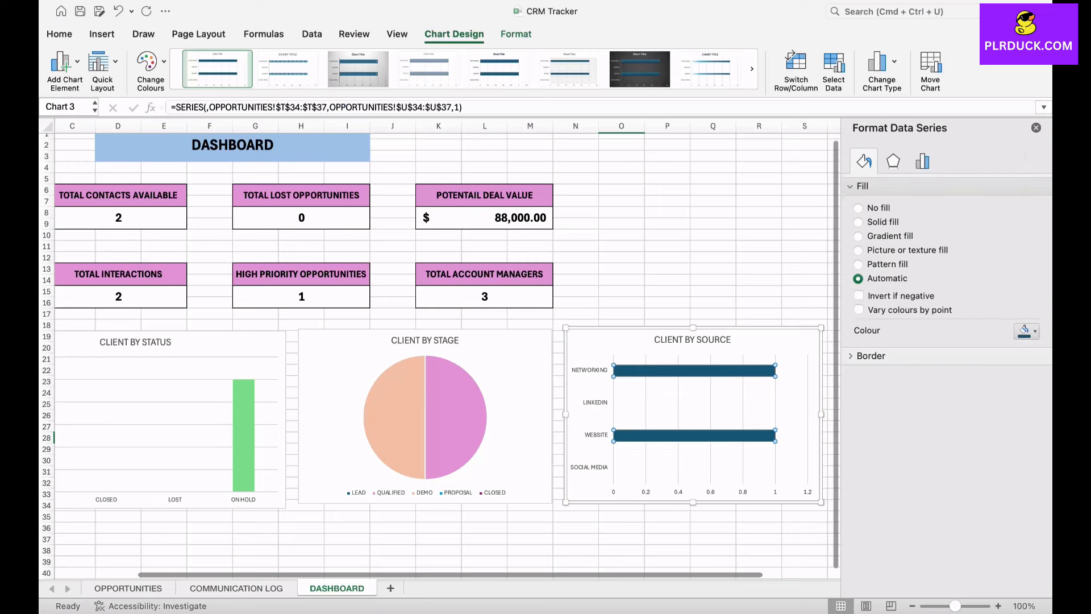
{"action": "left_click", "coordinate": [1028, 331]}
{"action": "left_click", "coordinate": [976, 408]}
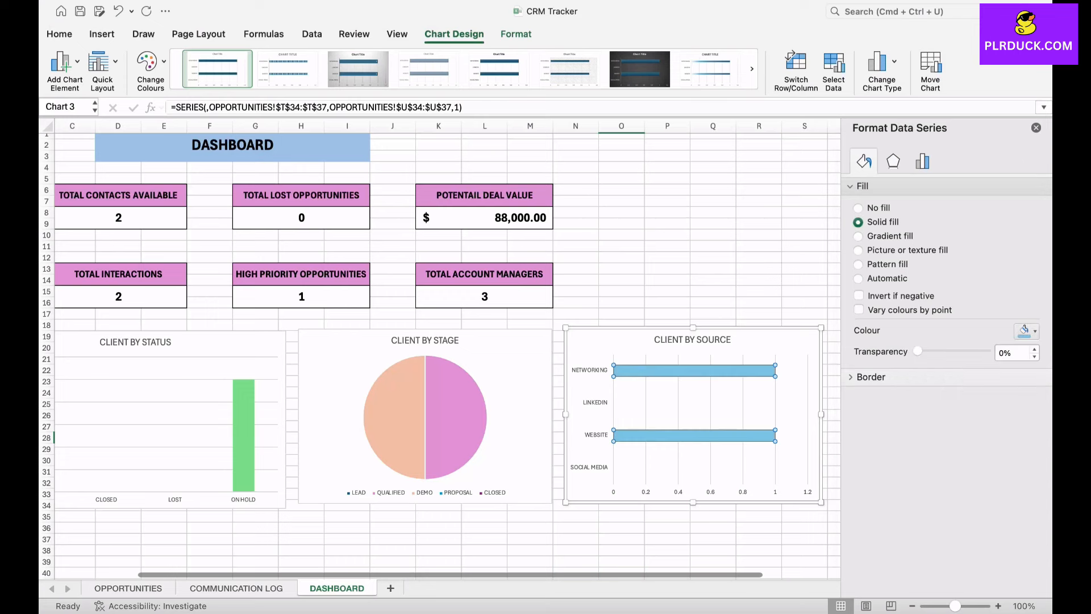
{"action": "left_click", "coordinate": [713, 280]}
{"action": "left_click", "coordinate": [575, 314]}
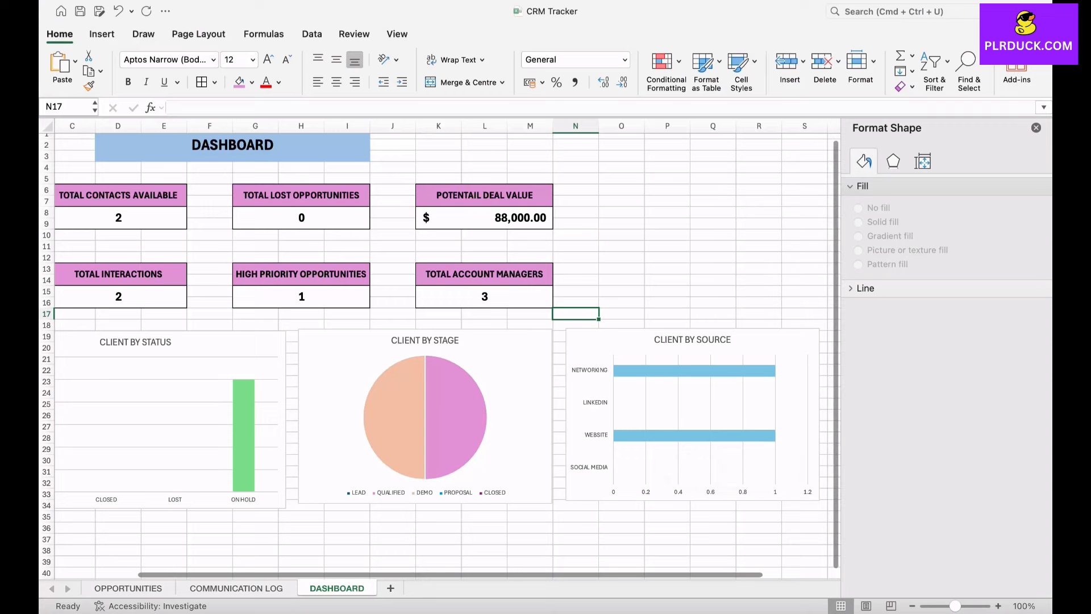
{"action": "left_click", "coordinate": [1035, 128]}
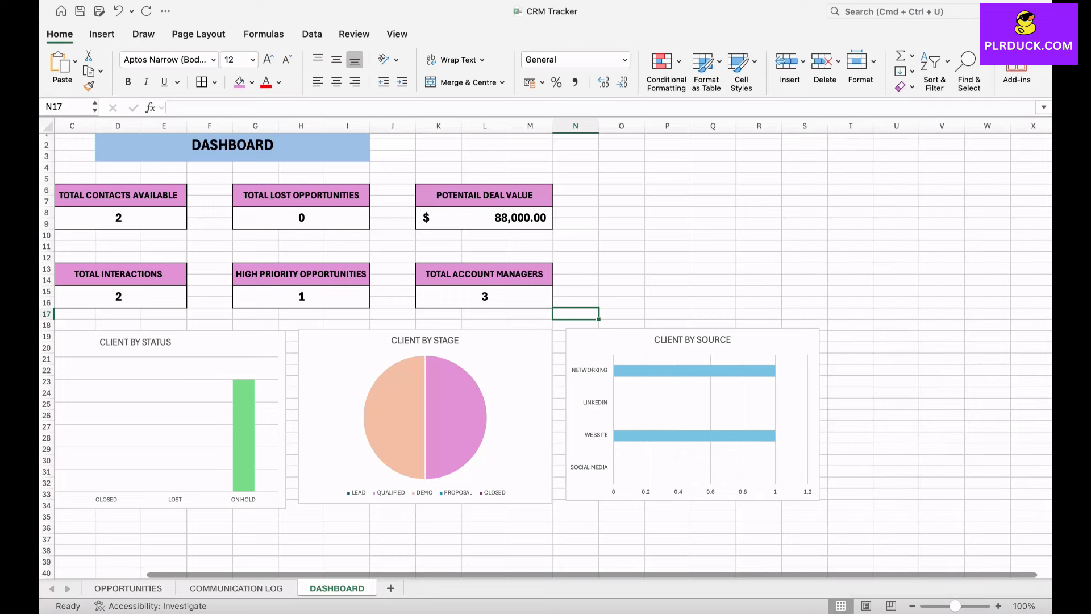
Review the full dashboard layout and the supporting lists with counts on the OPPORTUNITIES sheet
{"action": "scroll", "coordinate": [545, 341], "scroll_direction": "left", "scroll_amount": 3}
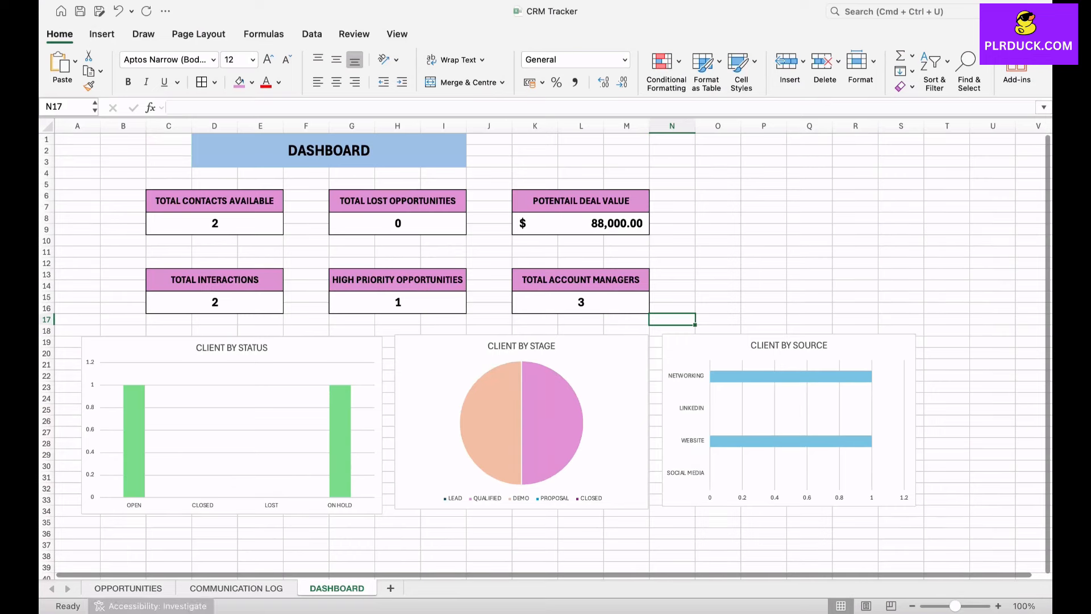
{"action": "left_click", "coordinate": [128, 588]}
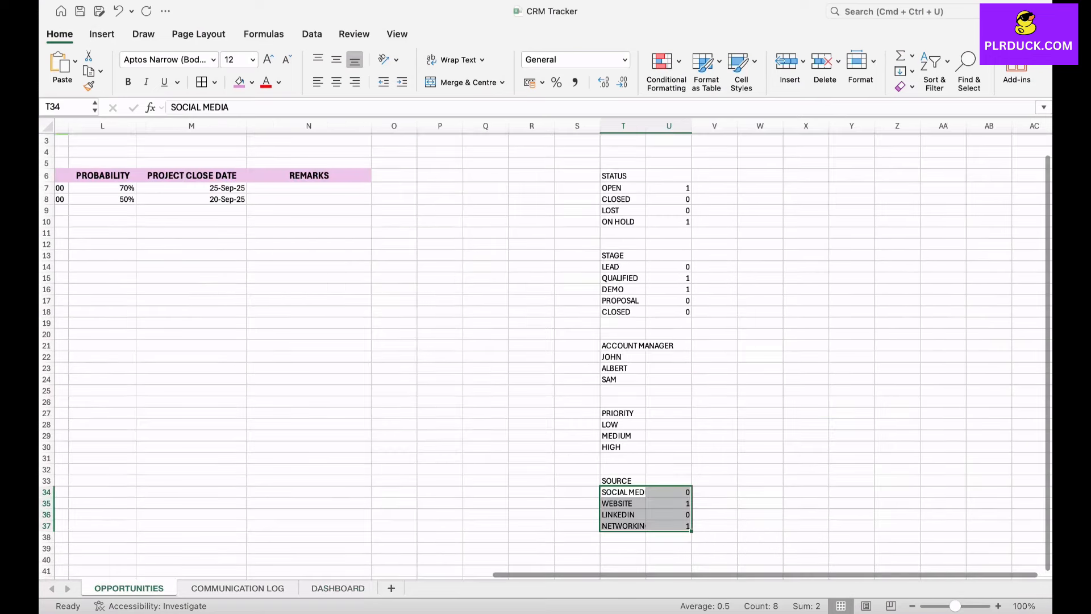
{"action": "left_click", "coordinate": [760, 357]}
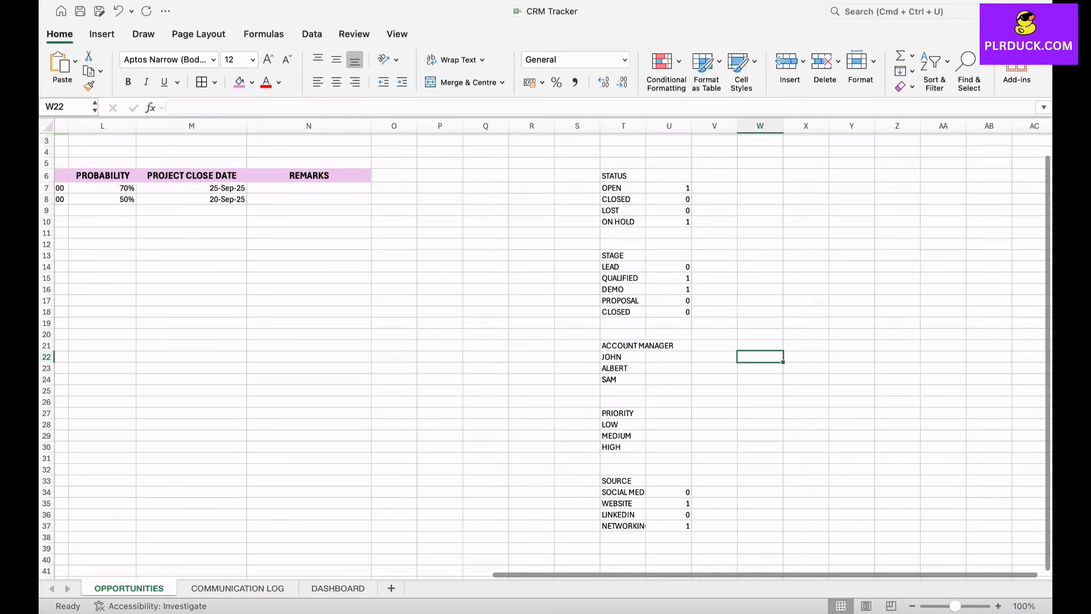
{"action": "left_click", "coordinate": [338, 588]}
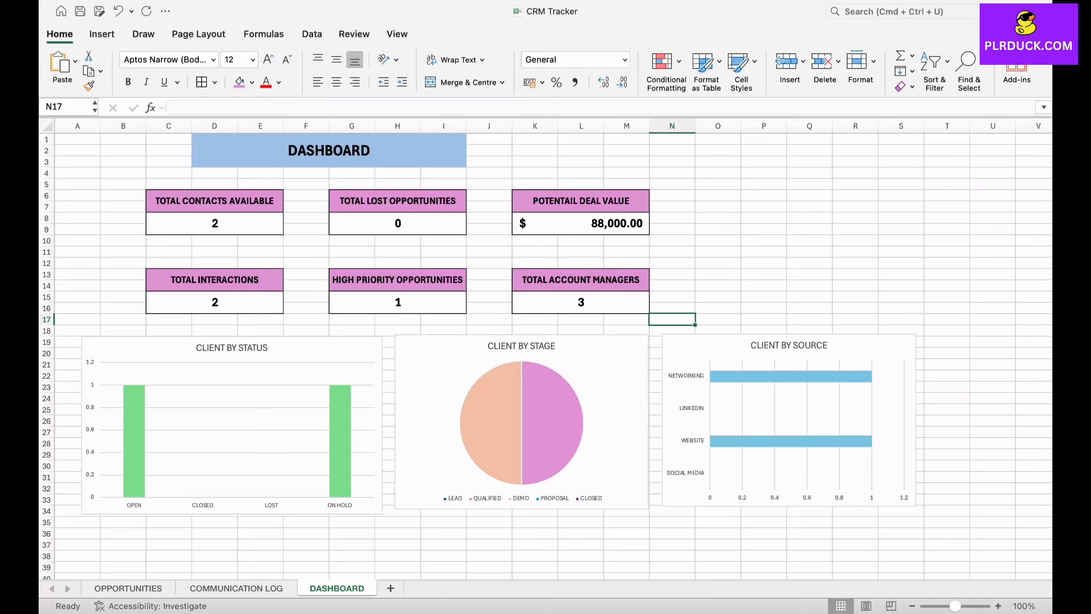
{"action": "mouse_move", "coordinate": [333, 397]}
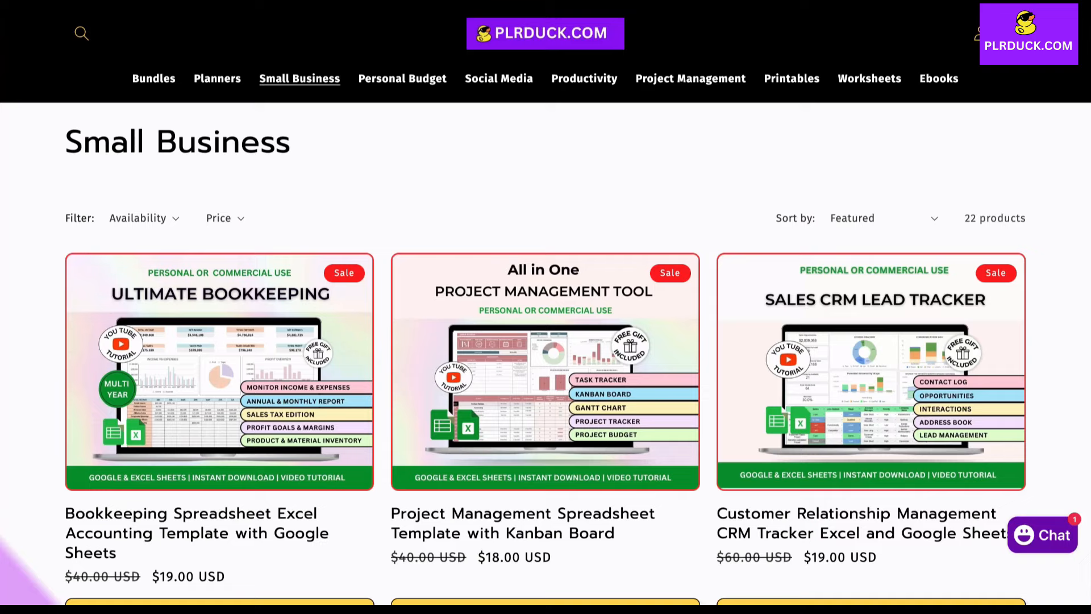
Browse the spreadsheet templates in the Small Business collection on the PLRDUCK.COM store, through to its end and back to its start
{"action": "scroll", "coordinate": [546, 306], "scroll_direction": "down", "scroll_amount": 10}
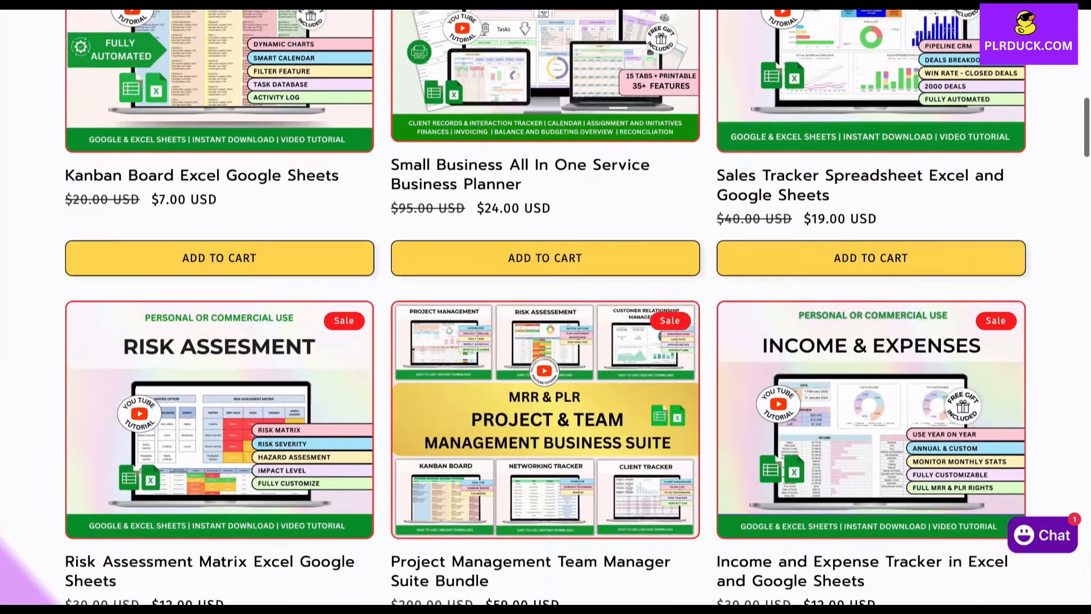
{"action": "scroll", "coordinate": [546, 307], "scroll_direction": "down", "scroll_amount": 13}
{"action": "scroll", "coordinate": [546, 307], "scroll_direction": "down", "scroll_amount": 4}
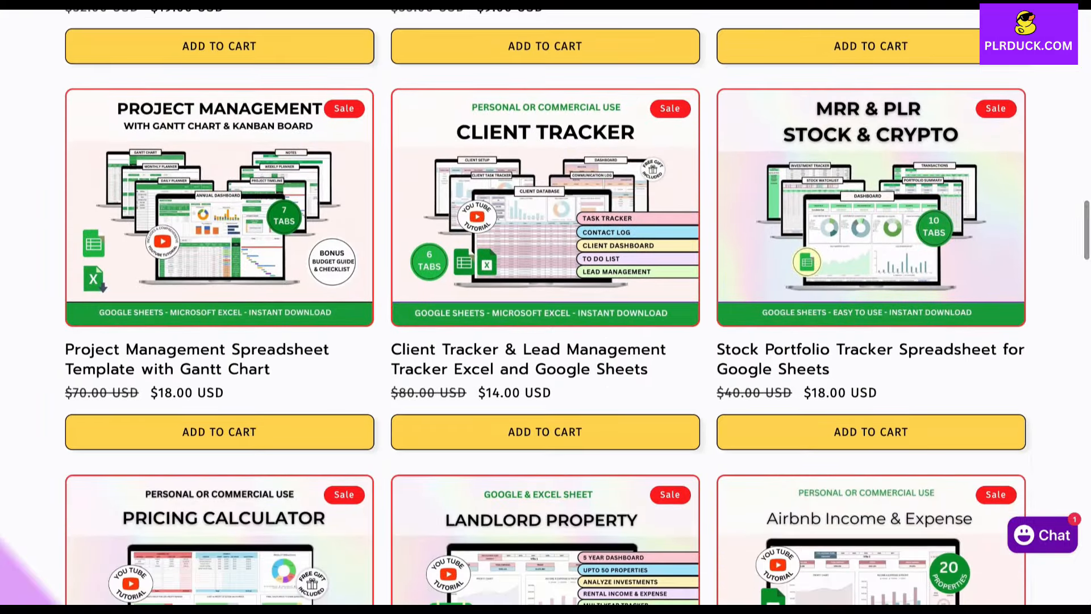
{"action": "scroll", "coordinate": [546, 307], "scroll_direction": "down", "scroll_amount": 8}
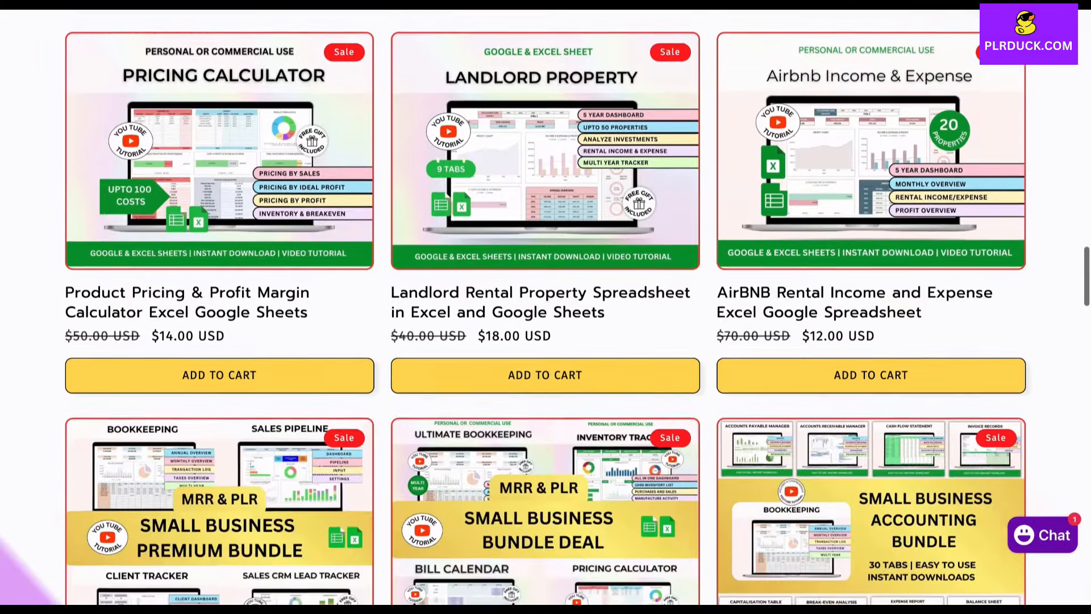
{"action": "scroll", "coordinate": [546, 306], "scroll_direction": "down", "scroll_amount": 9}
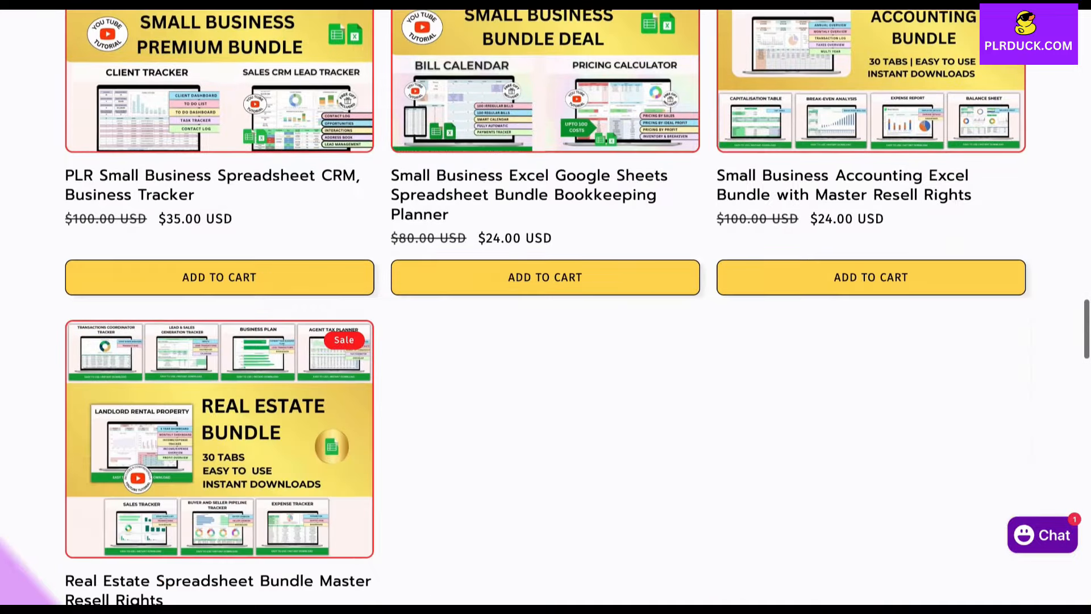
{"action": "scroll", "coordinate": [546, 307], "scroll_direction": "up", "scroll_amount": 6}
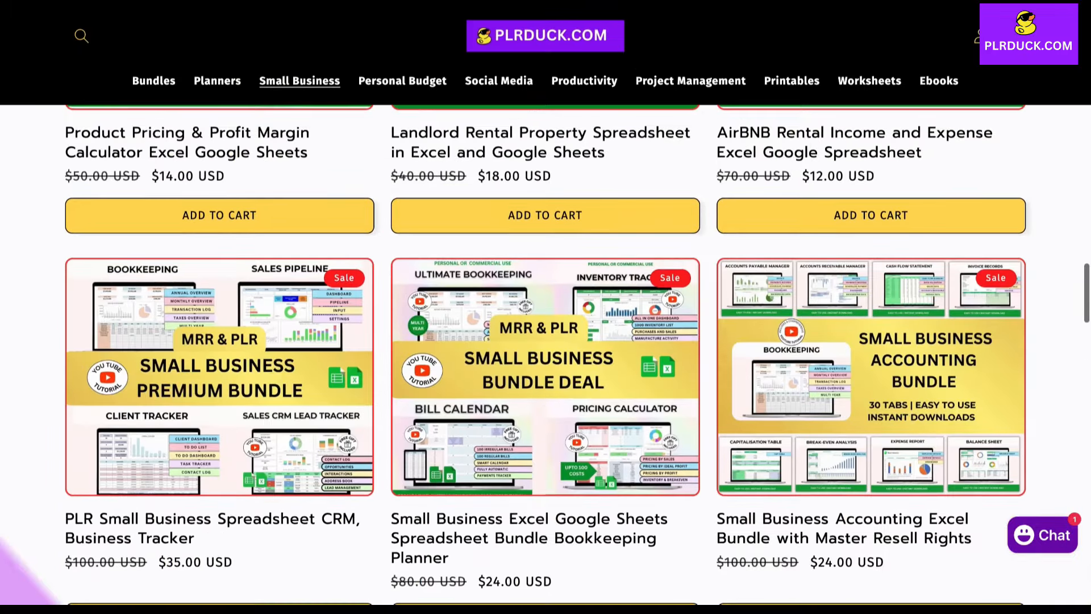
{"action": "scroll", "coordinate": [545, 307], "scroll_direction": "up", "scroll_amount": 3}
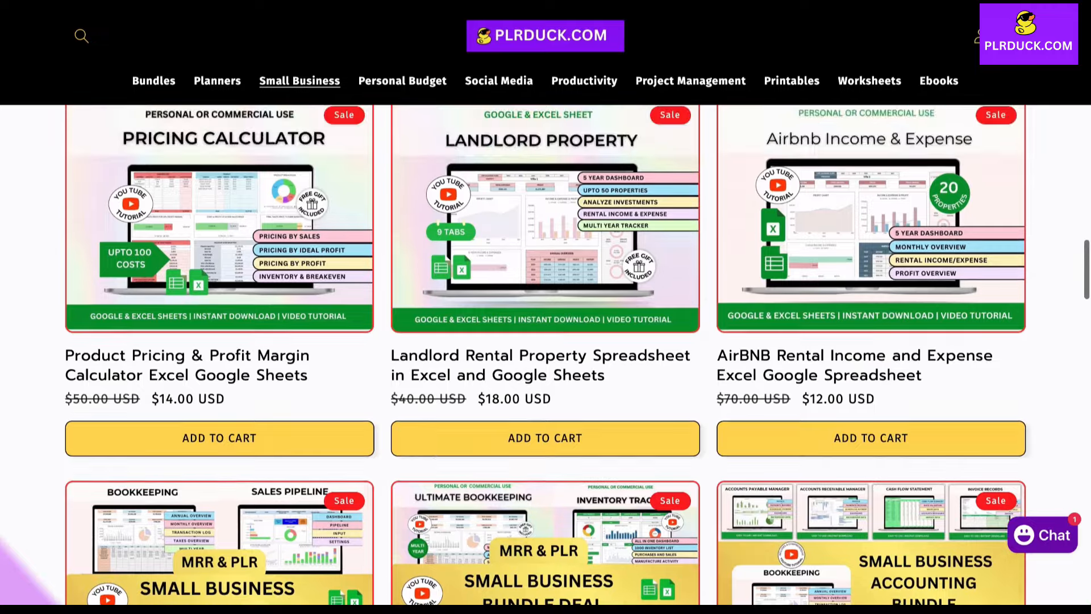
{"action": "scroll", "coordinate": [545, 307], "scroll_direction": "up", "scroll_amount": 3}
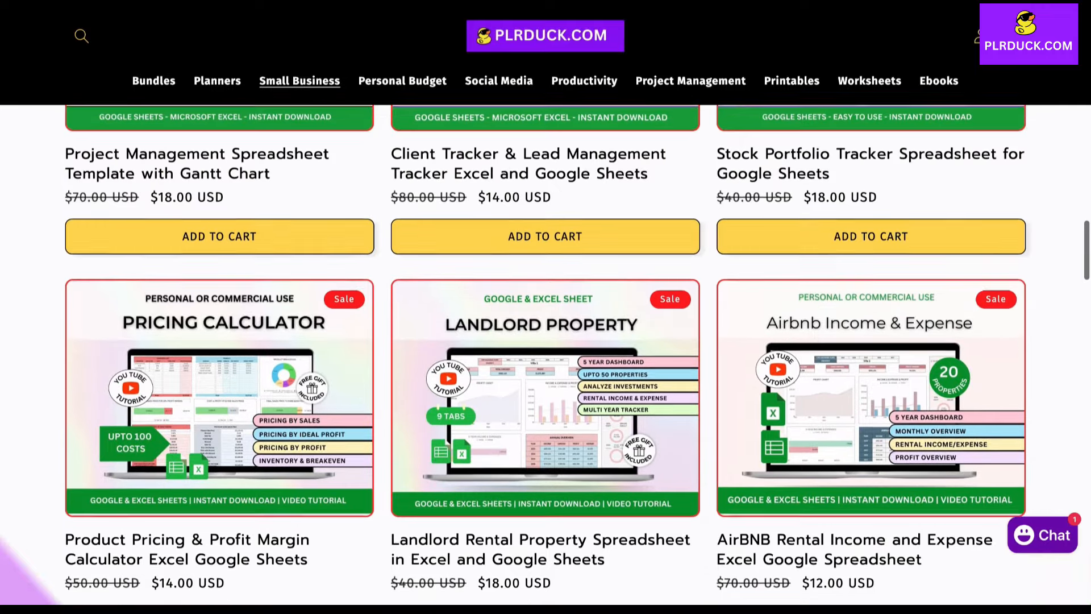
{"action": "scroll", "coordinate": [546, 307], "scroll_direction": "up", "scroll_amount": 3}
{"action": "scroll", "coordinate": [546, 307], "scroll_direction": "up", "scroll_amount": 4}
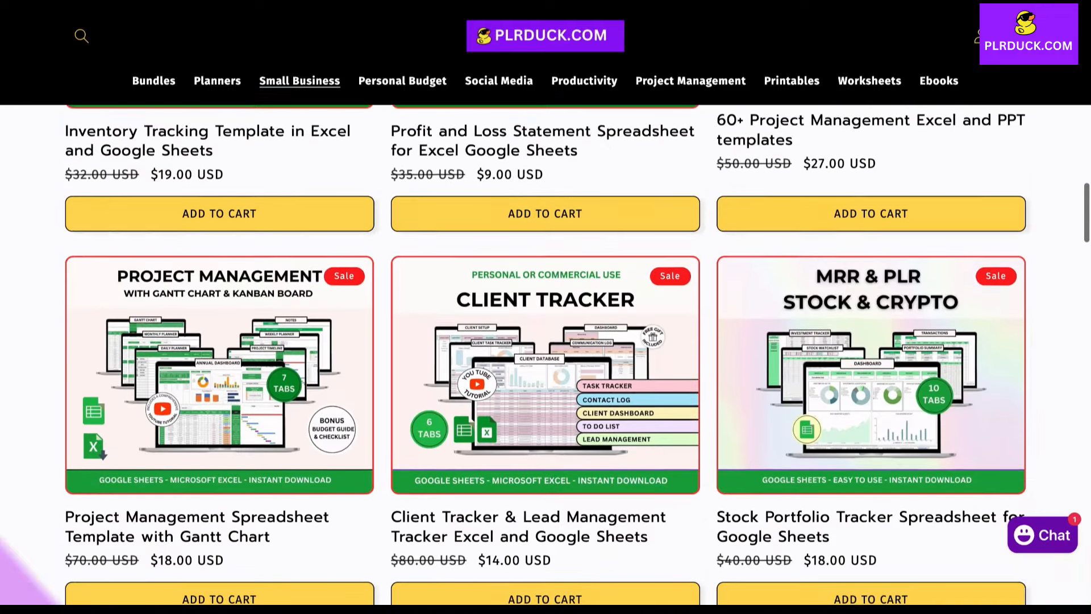
{"action": "scroll", "coordinate": [546, 307], "scroll_direction": "up", "scroll_amount": 4}
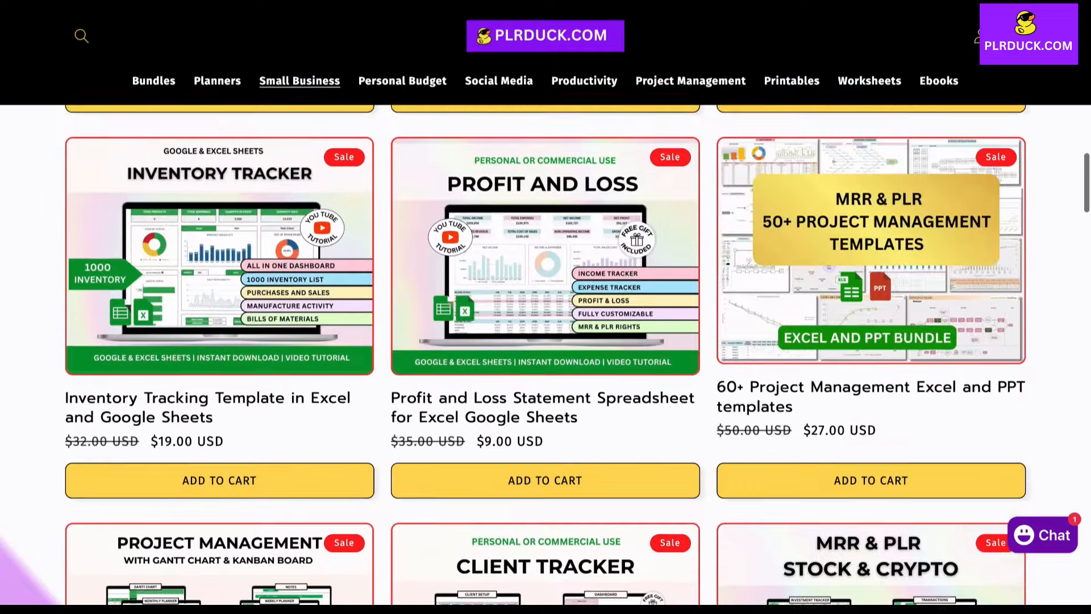
{"action": "scroll", "coordinate": [545, 307], "scroll_direction": "up", "scroll_amount": 5}
{"action": "scroll", "coordinate": [545, 307], "scroll_direction": "up", "scroll_amount": 4}
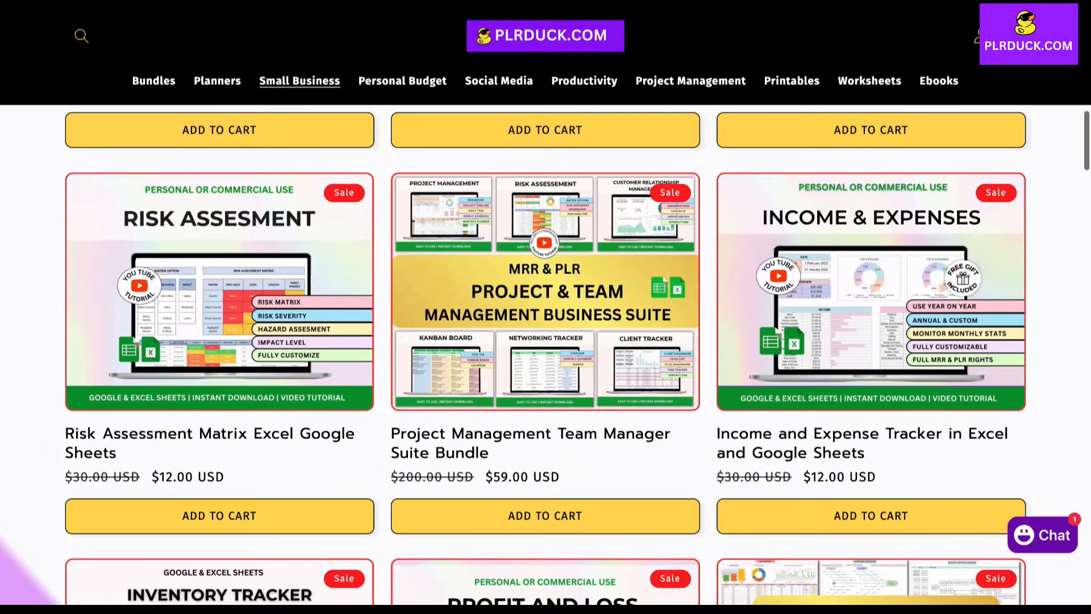
{"action": "scroll", "coordinate": [546, 307], "scroll_direction": "up", "scroll_amount": 3}
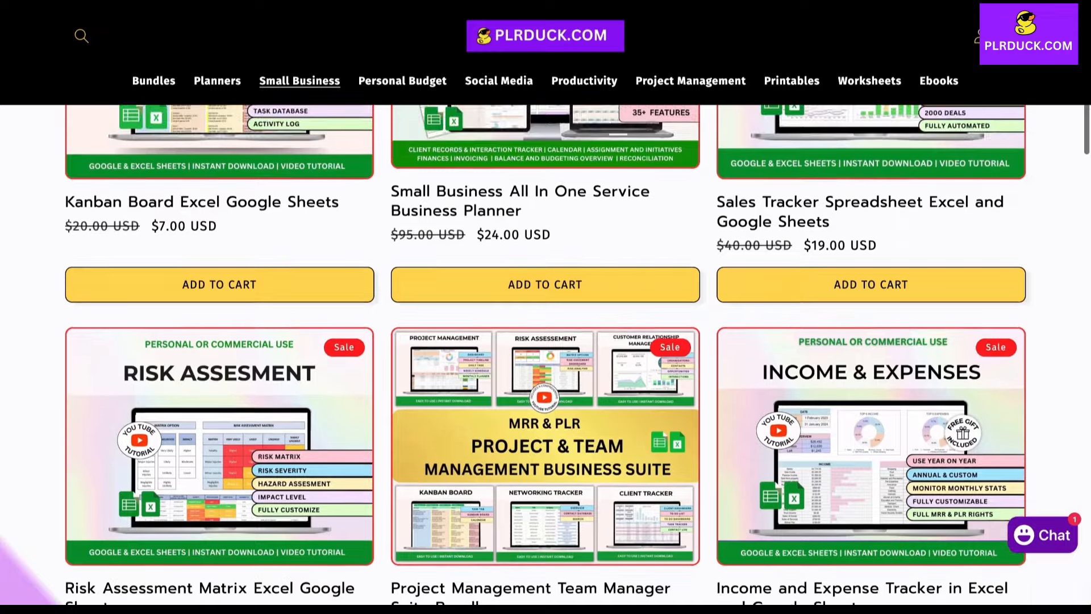
{"action": "scroll", "coordinate": [546, 307], "scroll_direction": "up", "scroll_amount": 7}
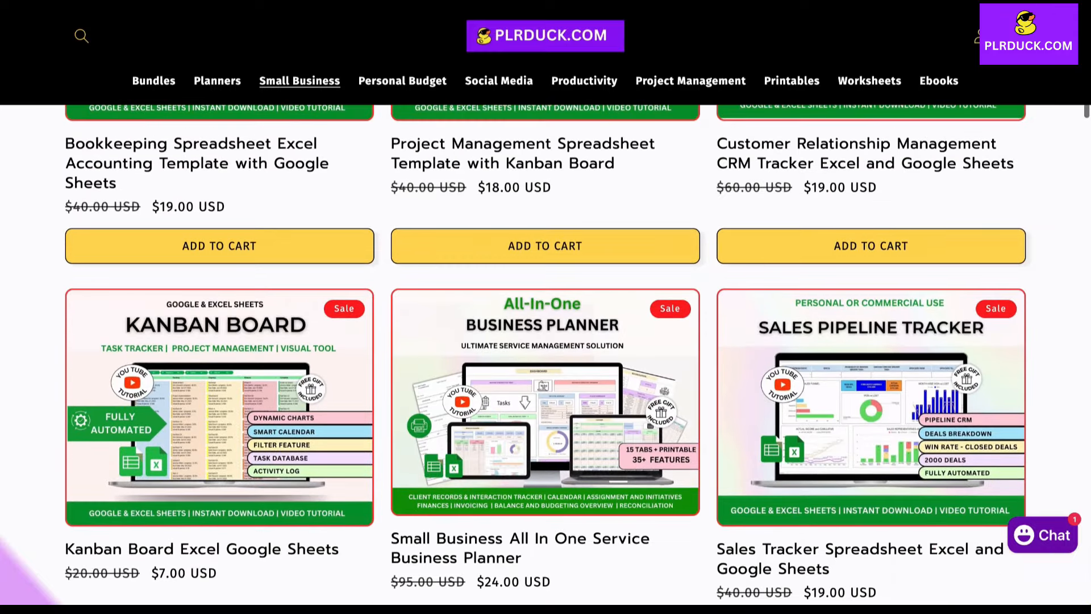
{"action": "scroll", "coordinate": [545, 306], "scroll_direction": "up", "scroll_amount": 3}
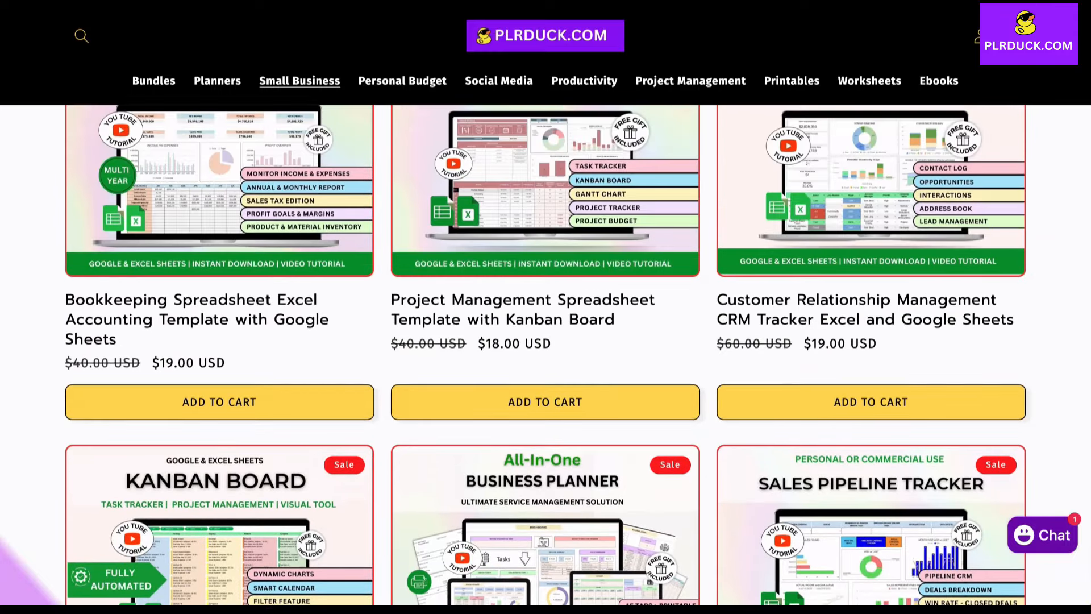
{"action": "scroll", "coordinate": [546, 307], "scroll_direction": "up", "scroll_amount": 2}
{"action": "scroll", "coordinate": [545, 307], "scroll_direction": "up", "scroll_amount": 1}
{"action": "scroll", "coordinate": [545, 307], "scroll_direction": "up", "scroll_amount": 2}
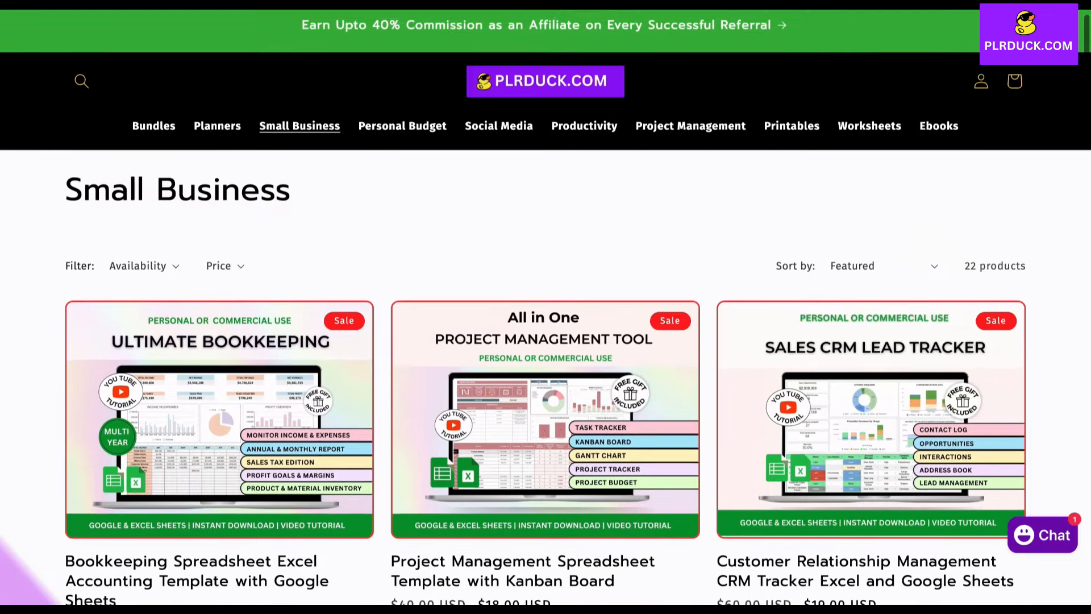